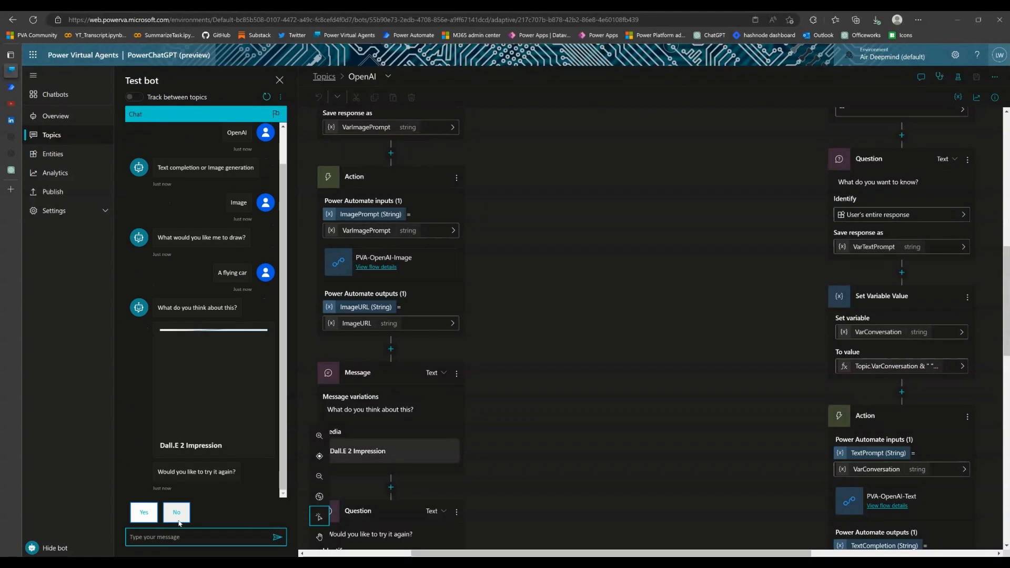
# Decline another image attempt in the test chat and trigger the topic again with the message "OpenAI"
pyautogui.click(164, 539)
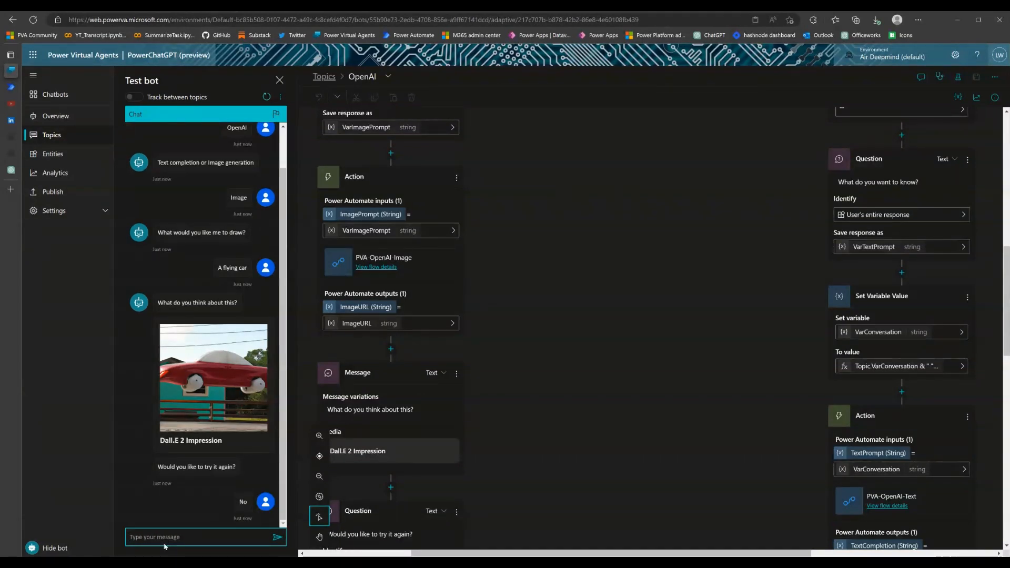
pyautogui.write('OpenAI')
pyautogui.press('Return')
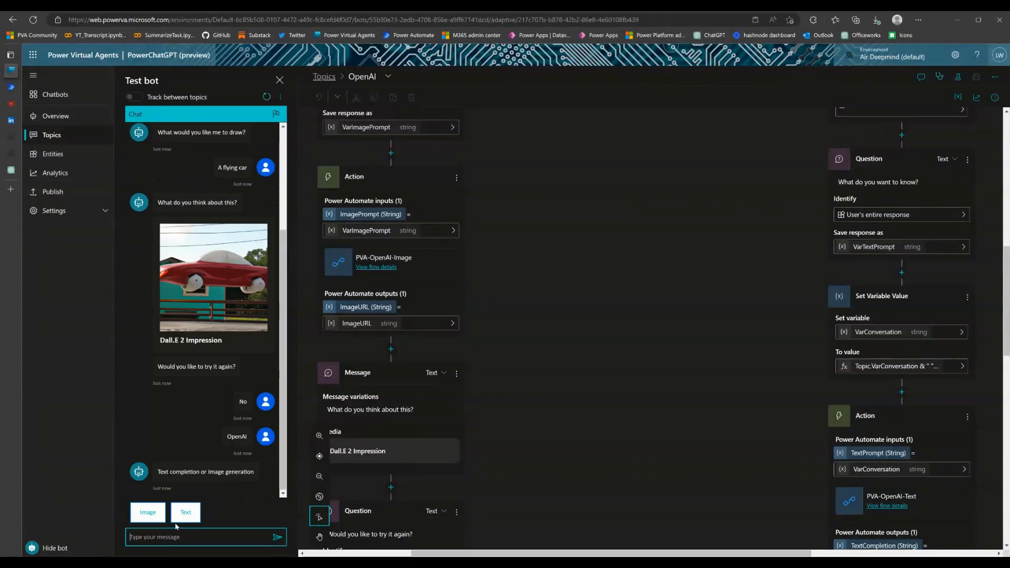
# Choose text completion in the test chat and ask the bot "What is 10 + 2"
pyautogui.click(186, 514)
pyautogui.write('What is')
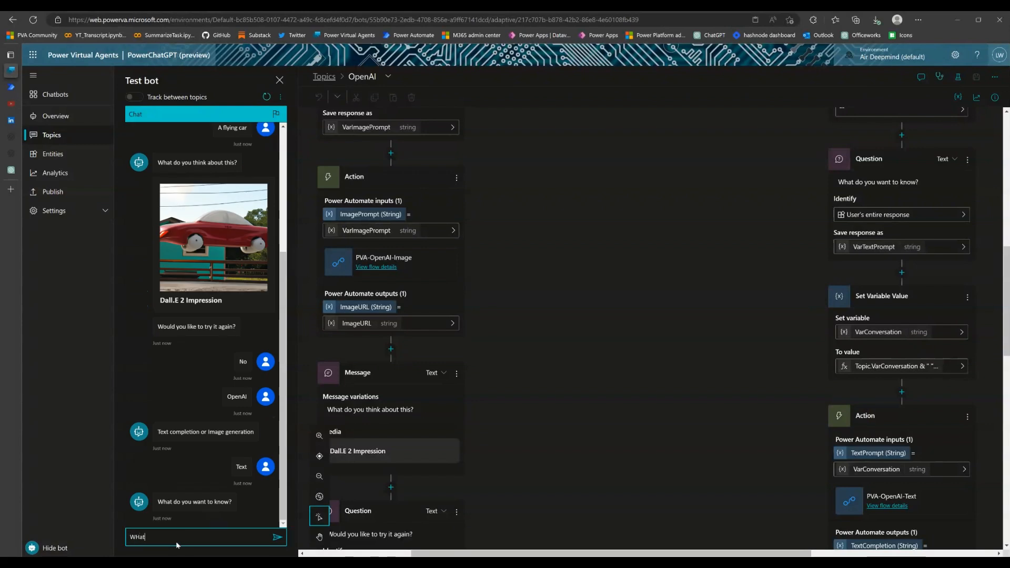
pyautogui.write(' 10 + 2')
pyautogui.press('Return')
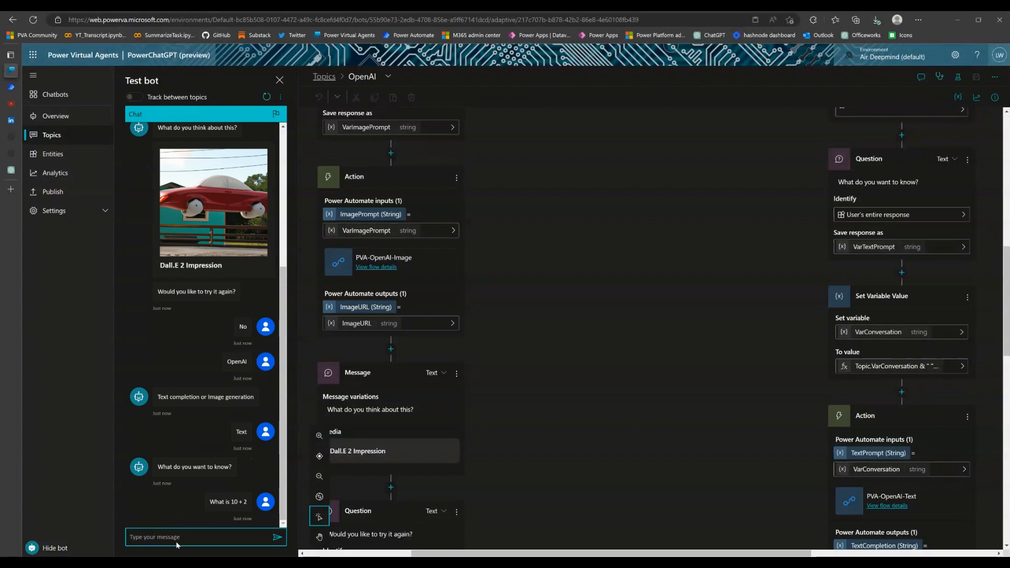
# Accept the offer to know more and send the follow-up "how about multiply that with 5"
pyautogui.click(143, 512)
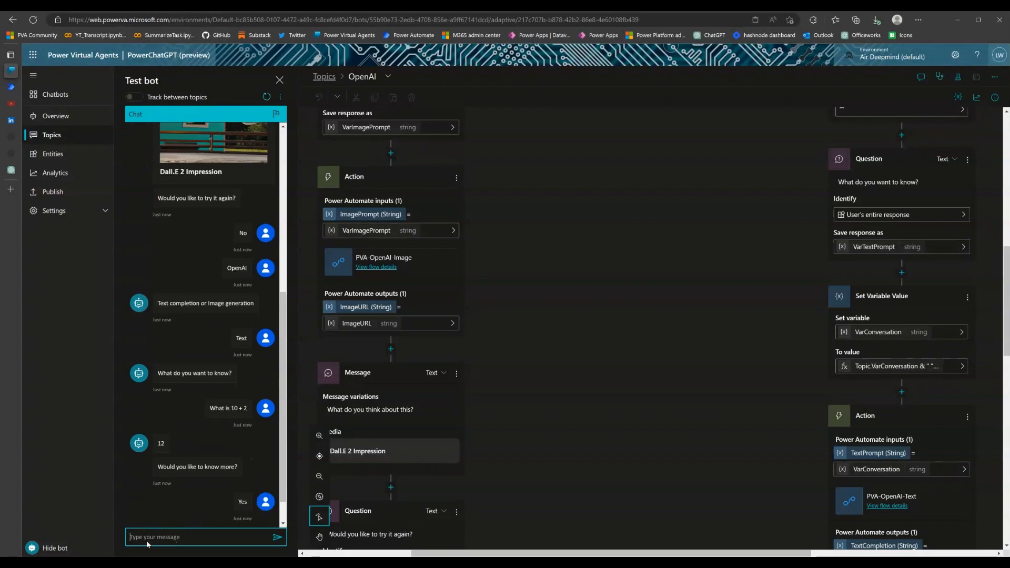
pyautogui.click(140, 538)
pyautogui.write('how about multiply that with')
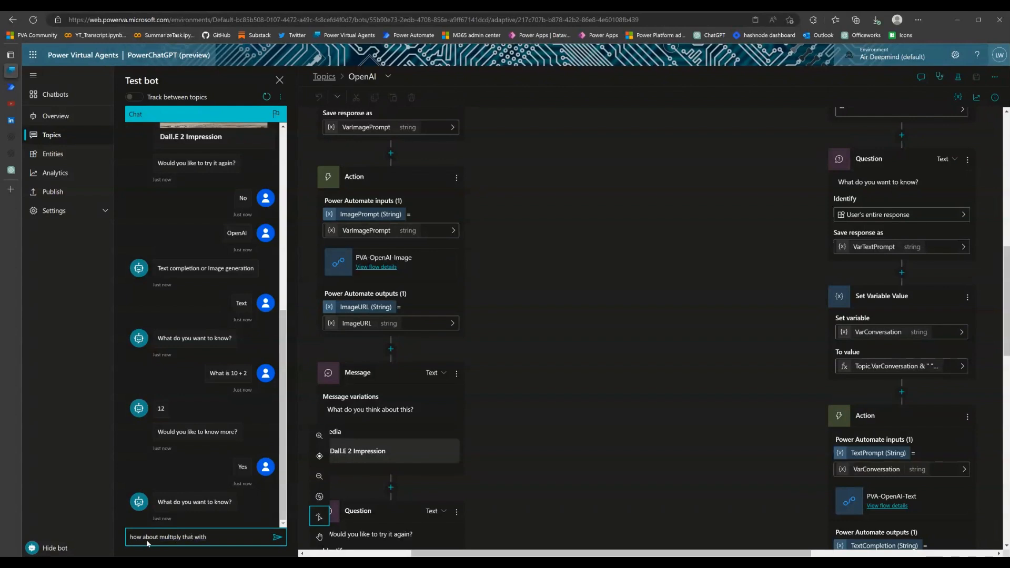
pyautogui.write(' 5')
pyautogui.press('Return')
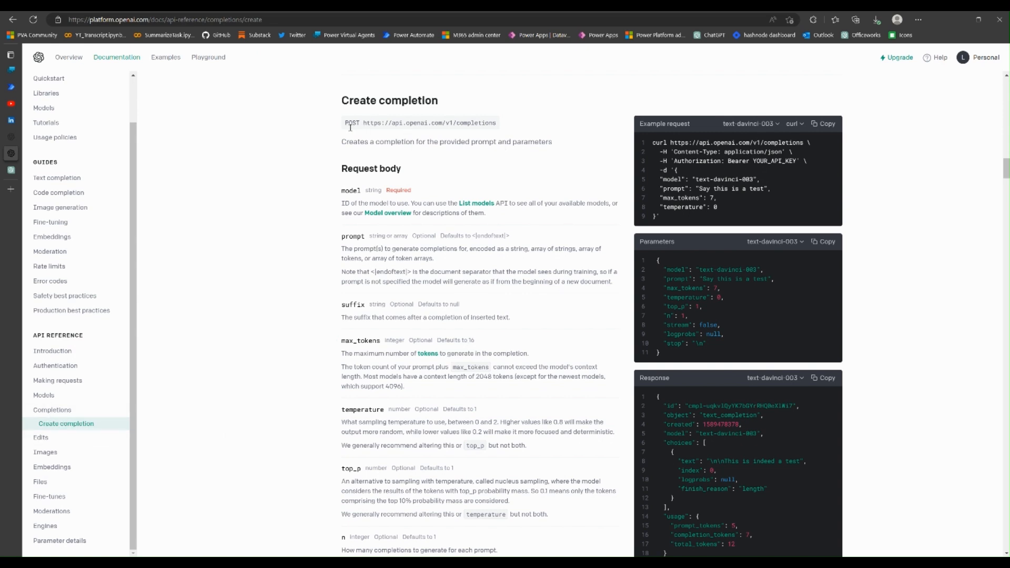
# Examine the POST endpoint, headers and prompt of the example request in OpenAI's Create completion documentation
pyautogui.moveTo(346, 127); pyautogui.dragTo(502, 128)
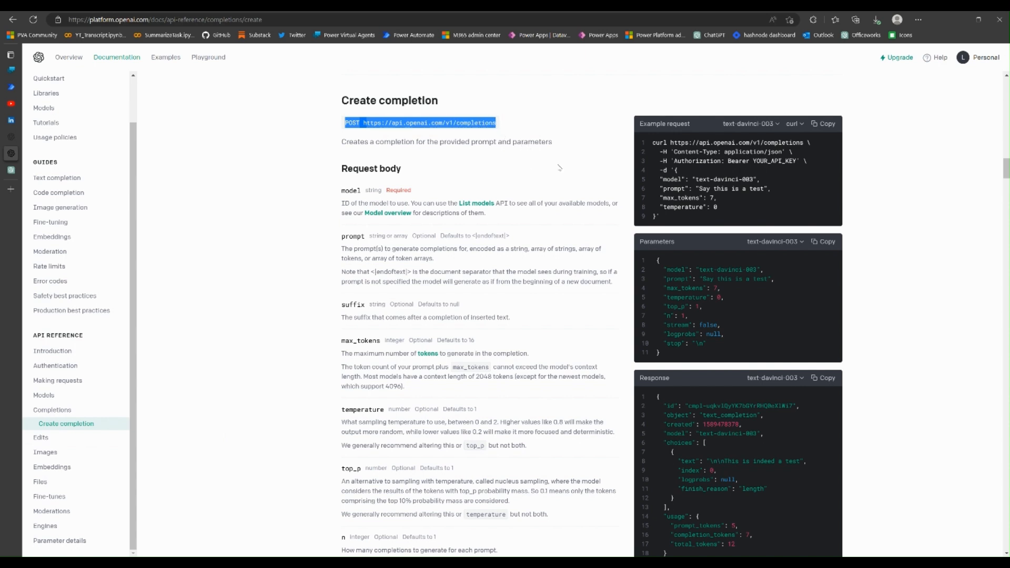
pyautogui.click(548, 193)
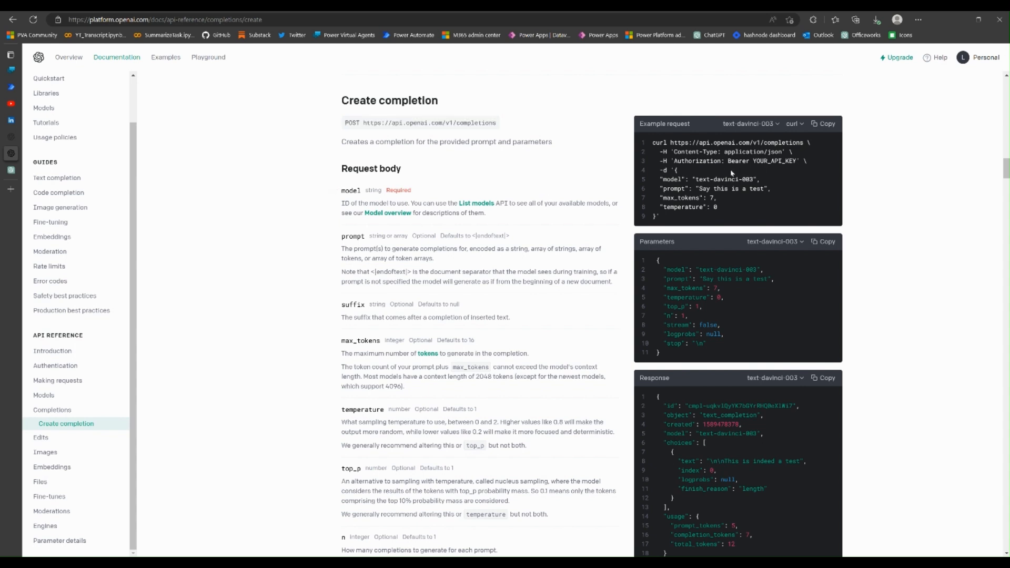
pyautogui.moveTo(658, 153); pyautogui.dragTo(811, 167)
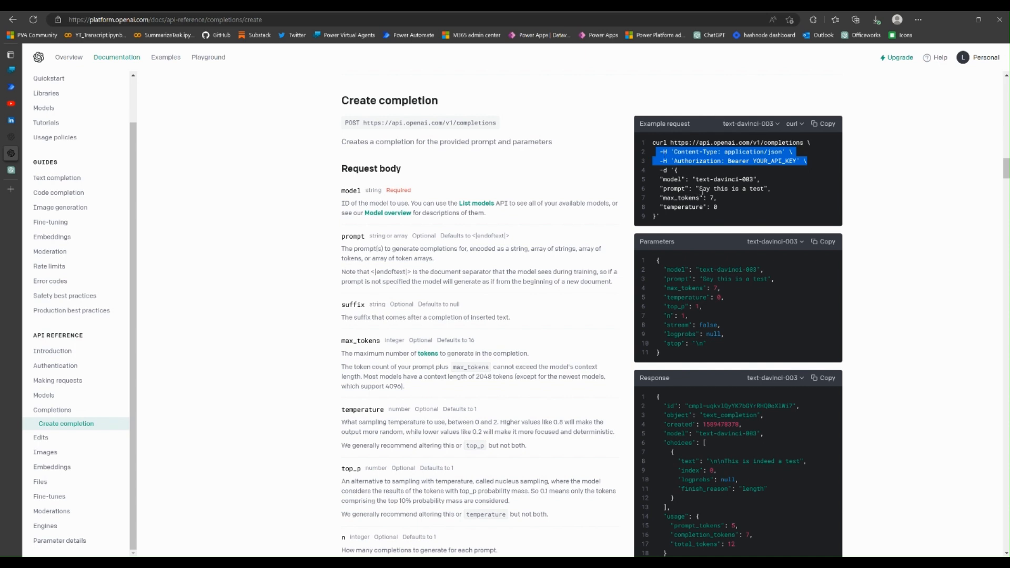
pyautogui.moveTo(662, 189); pyautogui.dragTo(769, 191)
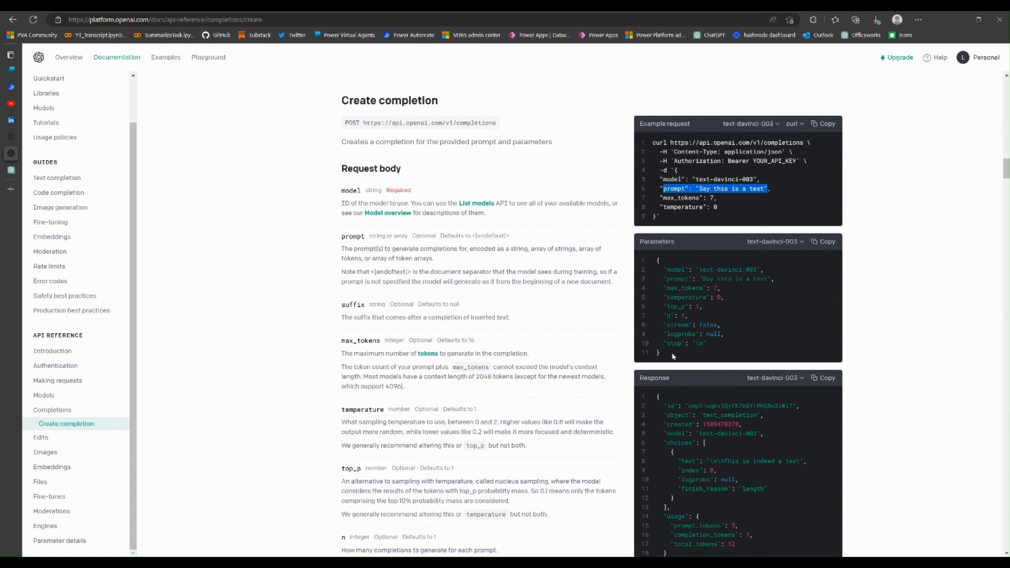
# Examine the completion request parameters, including the prompt, max_tokens with its token limit, temperature and stop
pyautogui.moveTo(674, 358); pyautogui.dragTo(661, 270)
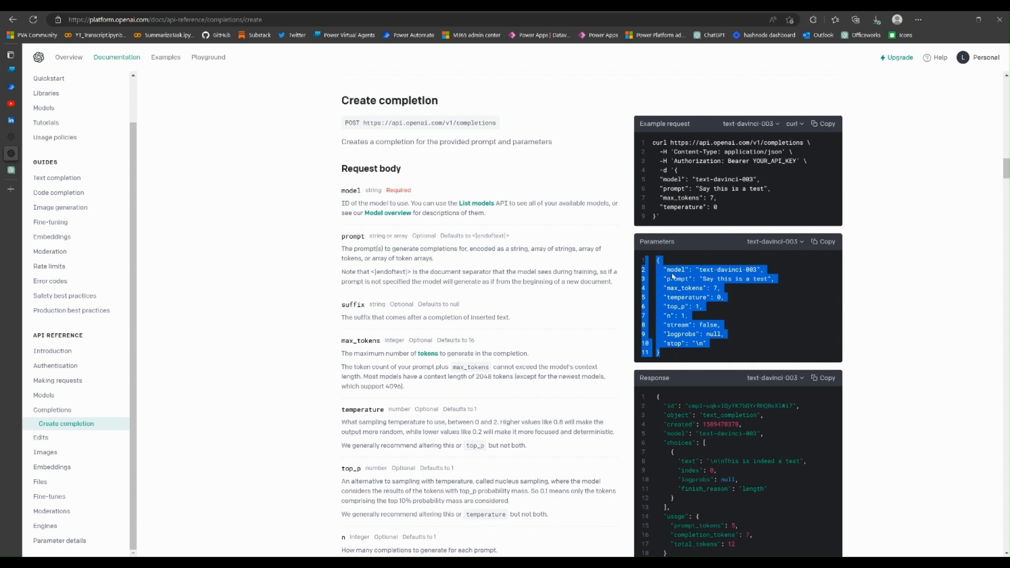
pyautogui.click(715, 284)
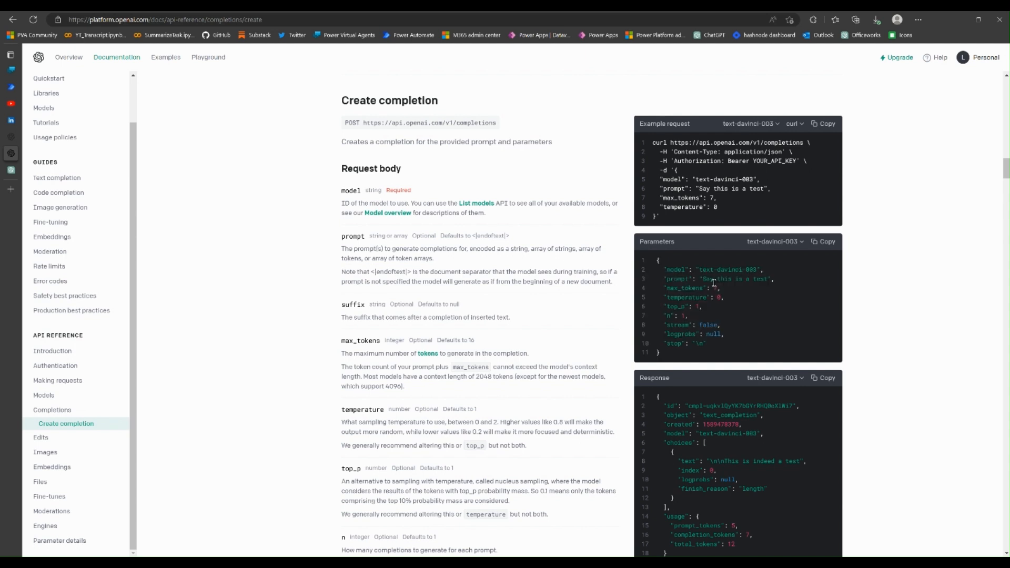
pyautogui.moveTo(703, 280); pyautogui.dragTo(772, 285)
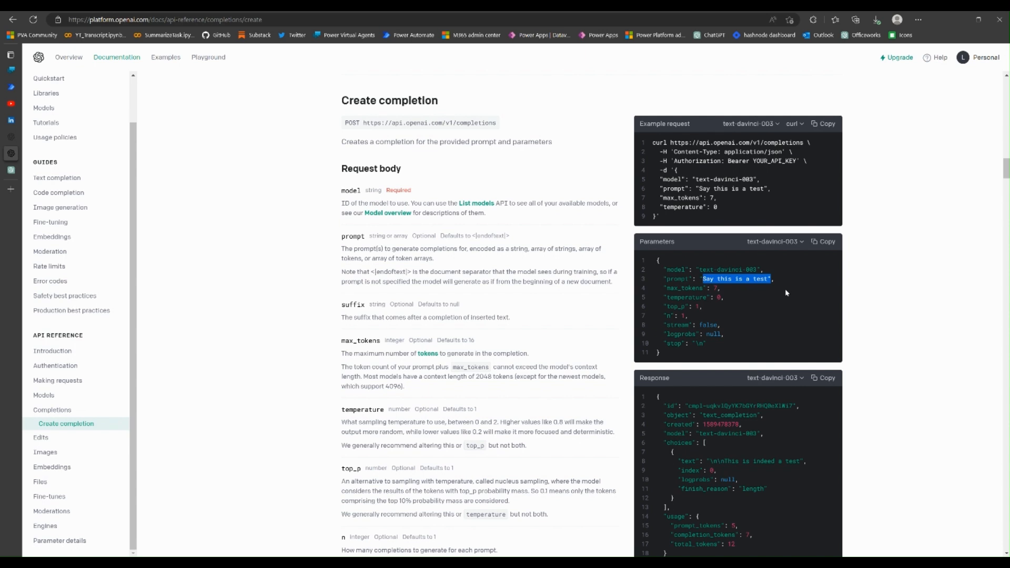
pyautogui.doubleClick(717, 289)
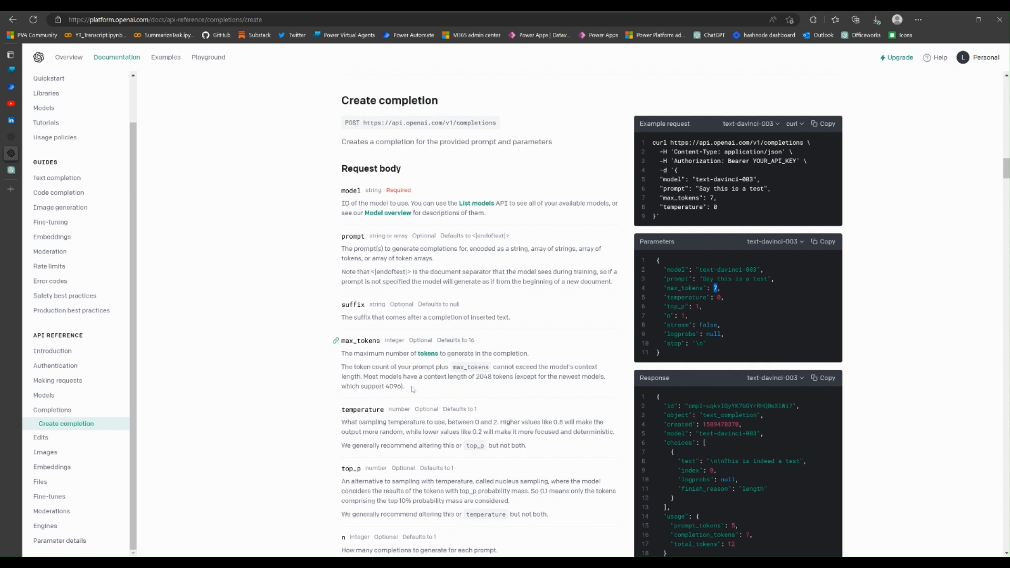
pyautogui.moveTo(514, 377); pyautogui.dragTo(414, 387)
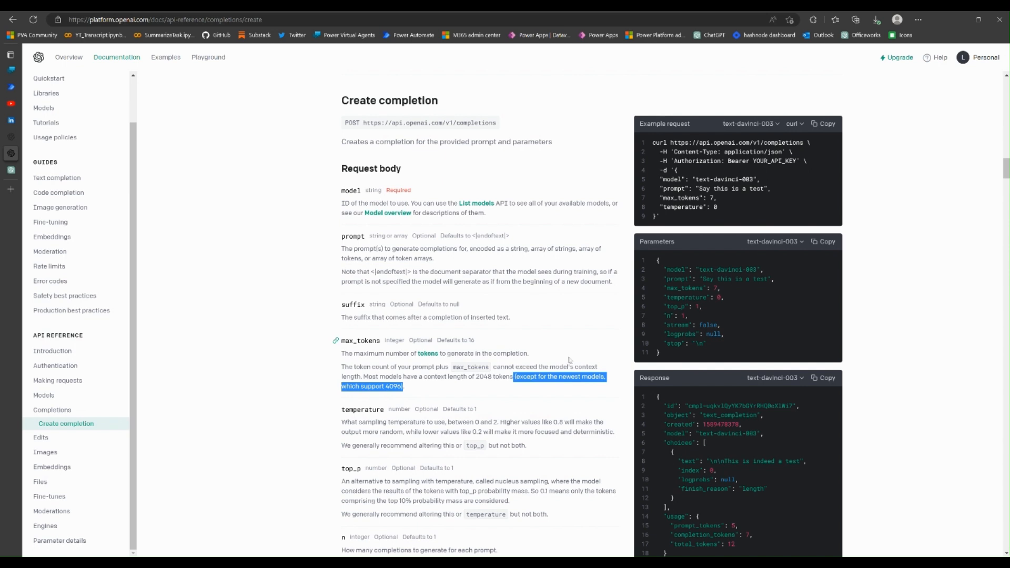
pyautogui.click(786, 327)
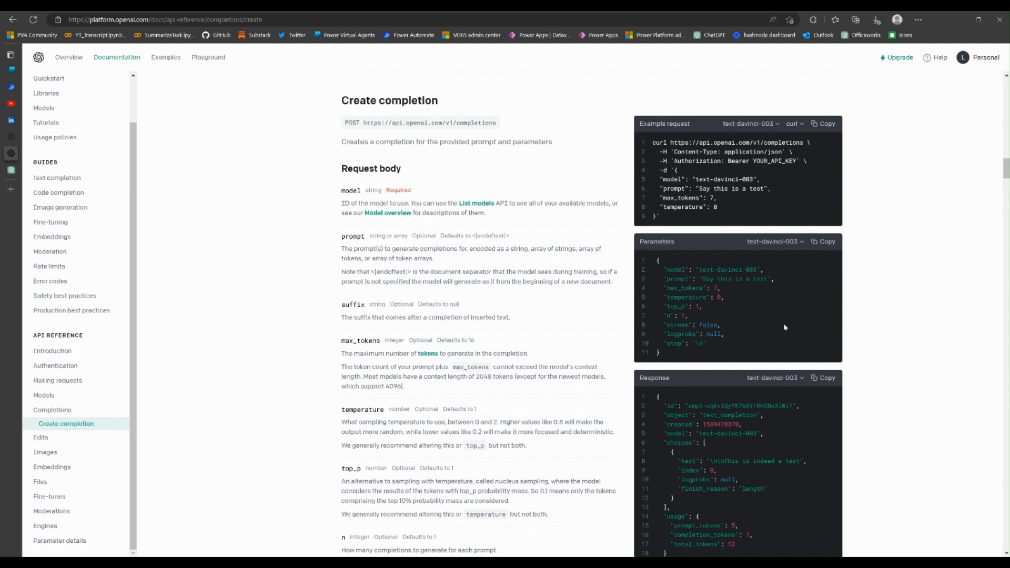
pyautogui.doubleClick(721, 299)
pyautogui.click(721, 347)
pyautogui.moveTo(667, 345); pyautogui.dragTo(714, 345)
# Review the sample parameters together with the generated text in the sample completion response
pyautogui.scroll(-3, 760, 349)
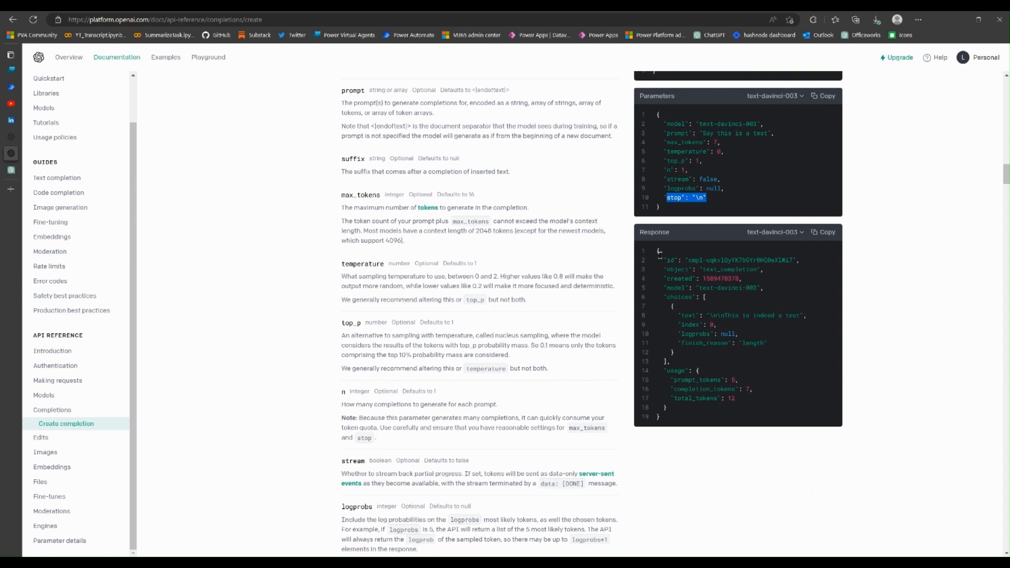
pyautogui.moveTo(656, 114); pyautogui.dragTo(672, 214)
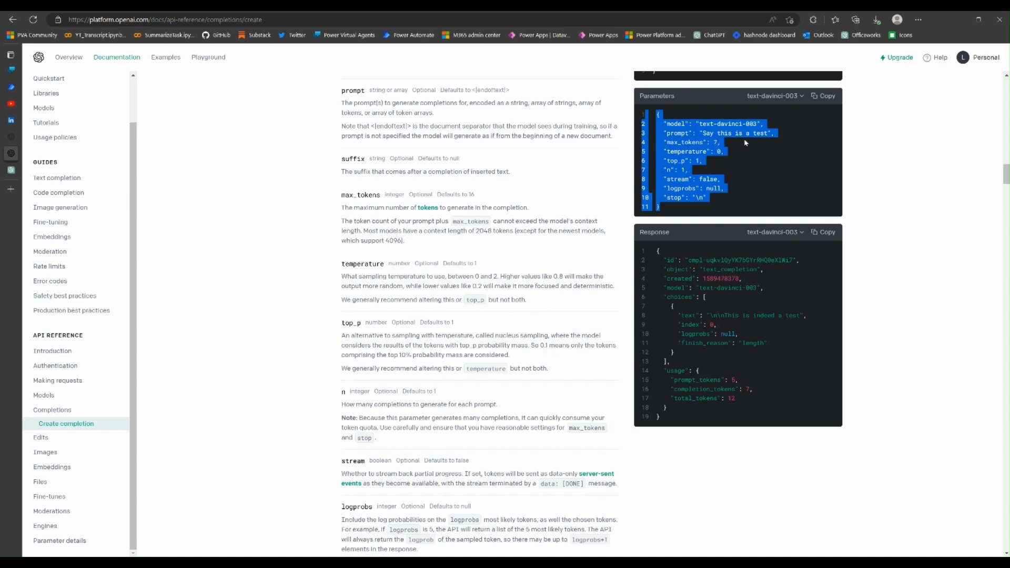
pyautogui.moveTo(724, 316); pyautogui.dragTo(803, 323)
pyautogui.click(803, 320)
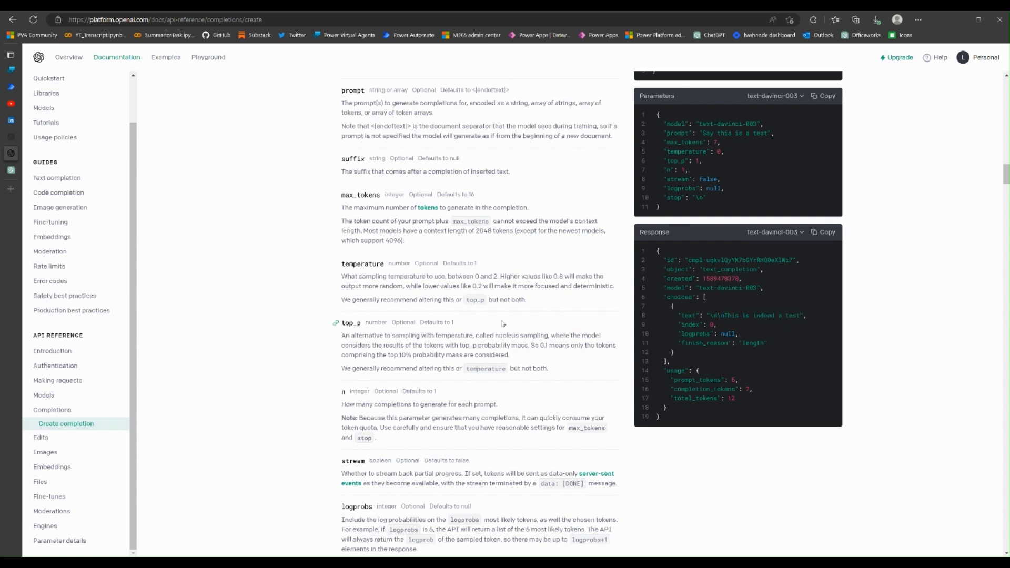
# Open the Images API reference and examine Create image's endpoint, n and size parameters, allowed sizes and response URLs
pyautogui.scroll(4, 503, 324)
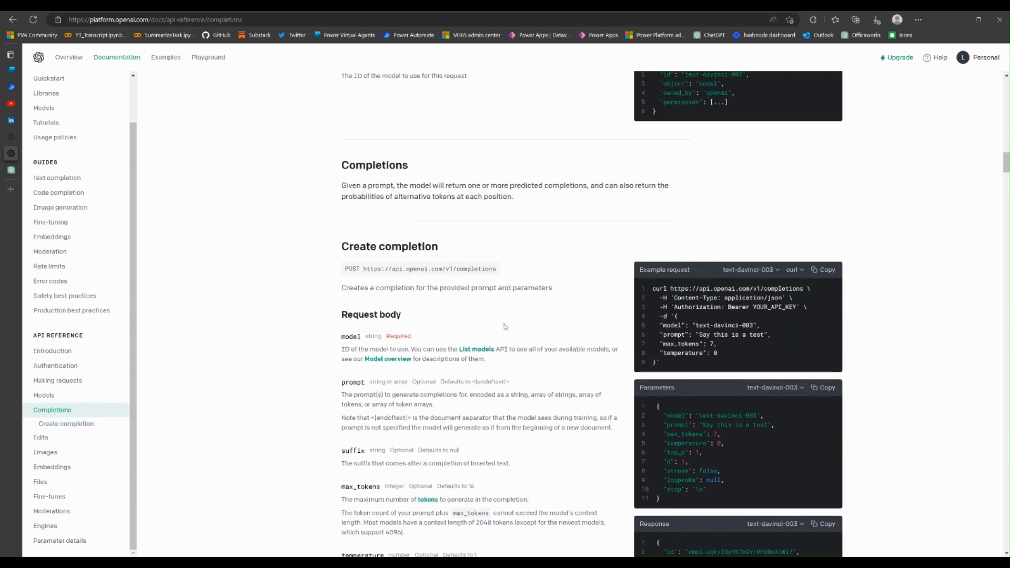
pyautogui.click(59, 456)
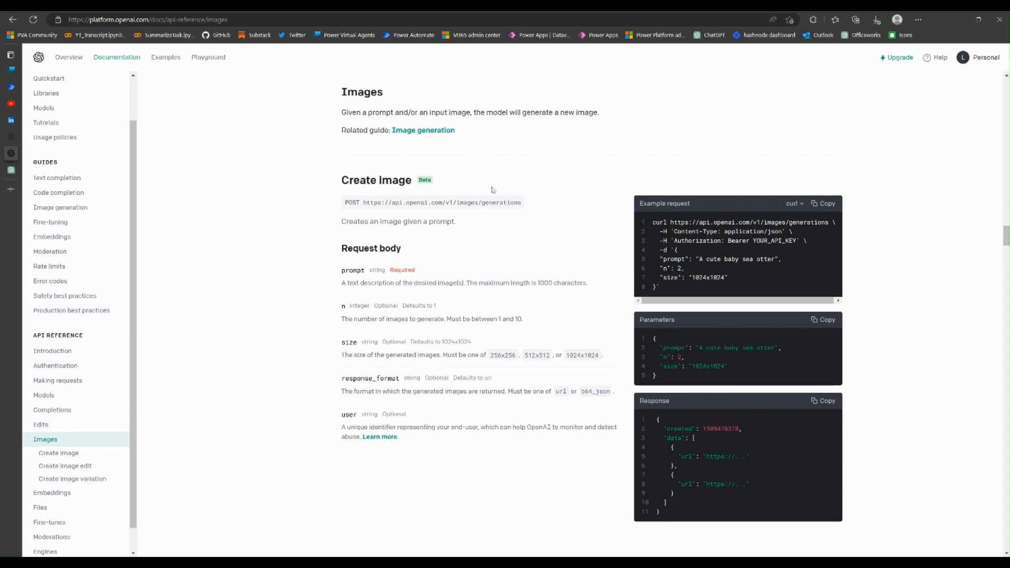
pyautogui.moveTo(345, 203); pyautogui.dragTo(514, 210)
pyautogui.click(514, 210)
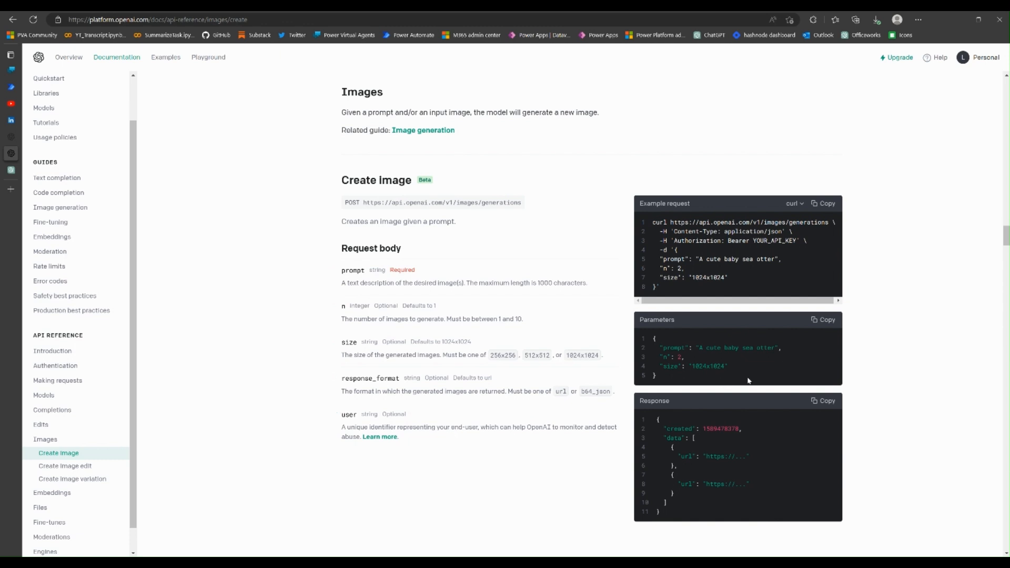
pyautogui.doubleClick(680, 359)
pyautogui.moveTo(689, 366); pyautogui.dragTo(725, 367)
pyautogui.moveTo(528, 356); pyautogui.dragTo(557, 362)
pyautogui.click(703, 373)
pyautogui.moveTo(693, 464); pyautogui.dragTo(753, 465)
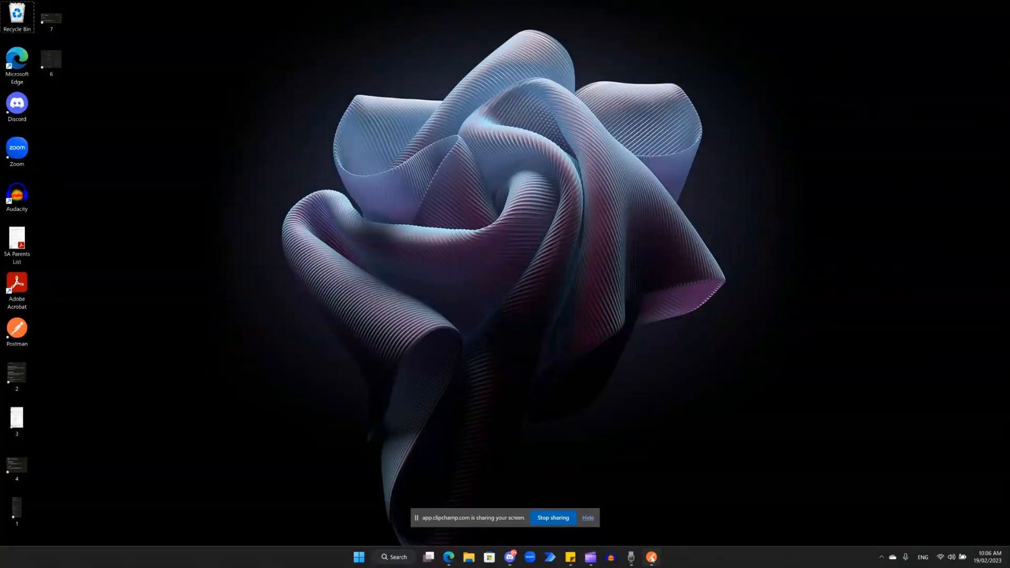
# Switch to Postman and create a new request that uses the POST method
pyautogui.moveTo(652, 564)
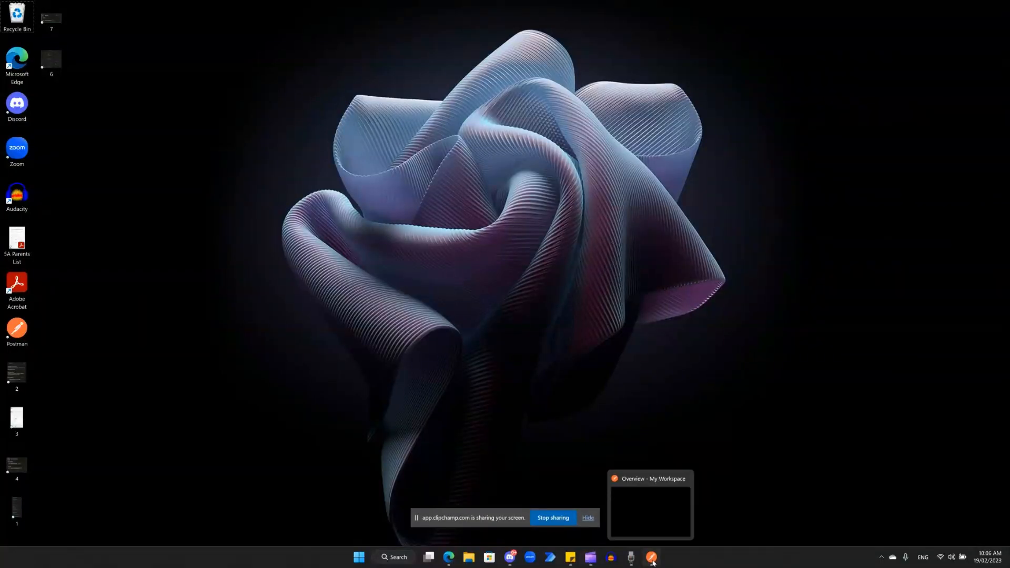
pyautogui.click(652, 559)
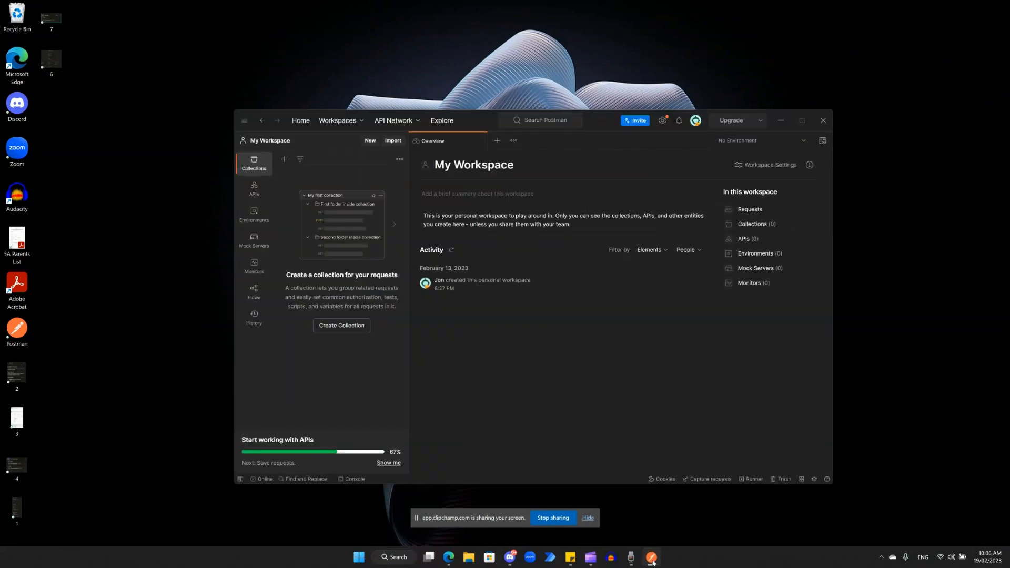
pyautogui.click(497, 140)
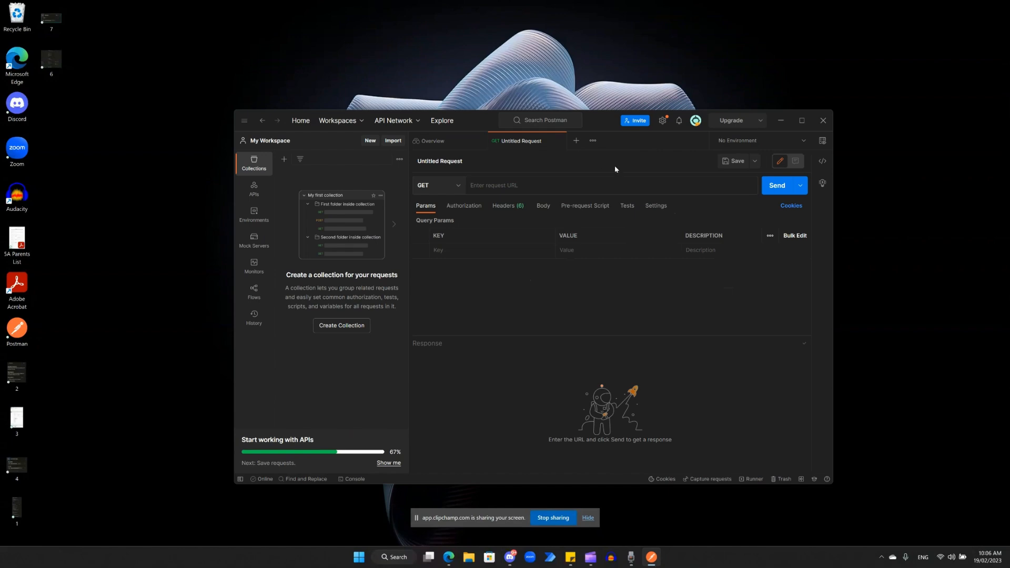
pyautogui.click(458, 190)
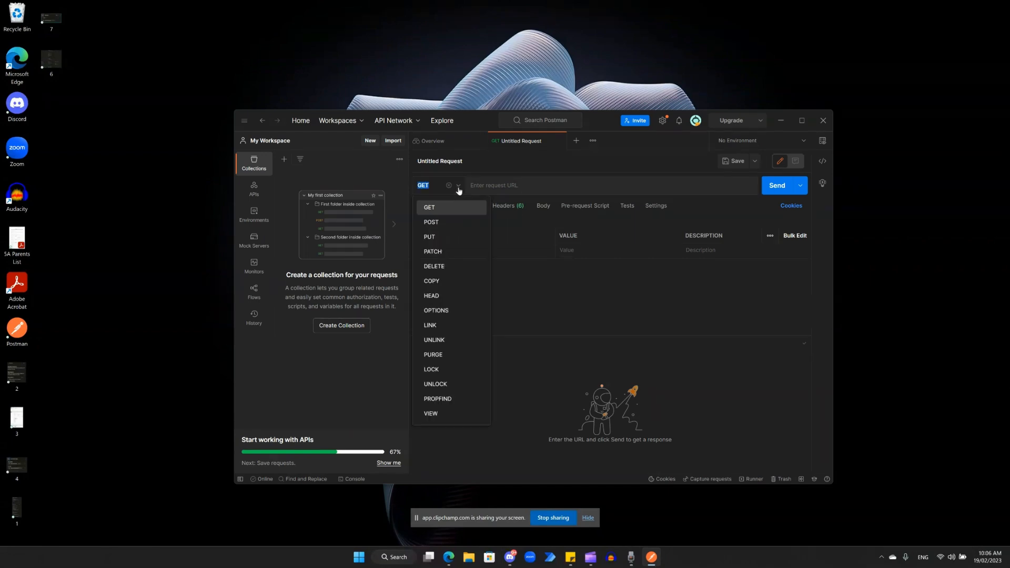
pyautogui.click(441, 221)
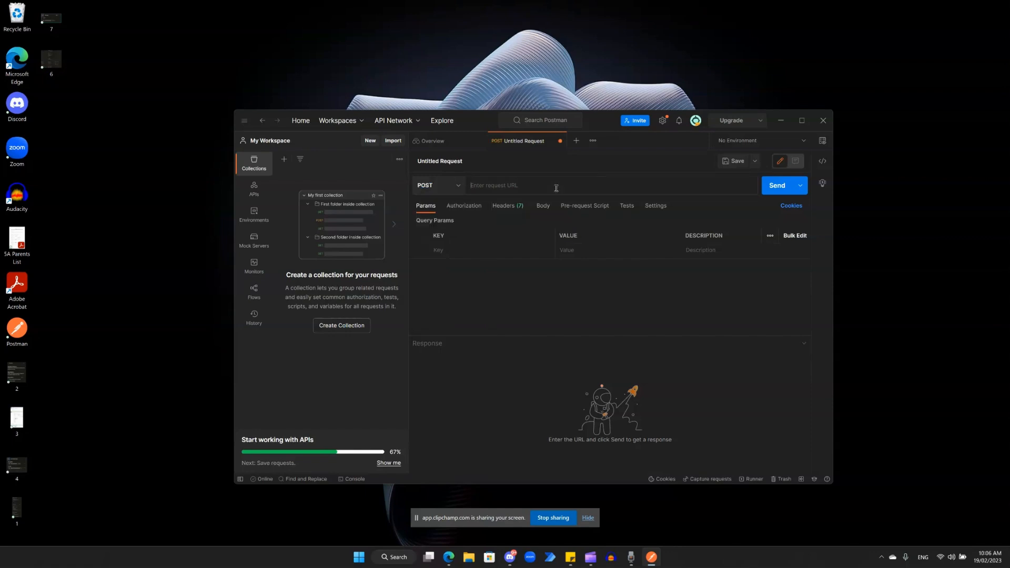
# Look over the header and body settings of the new POST request
pyautogui.click(505, 208)
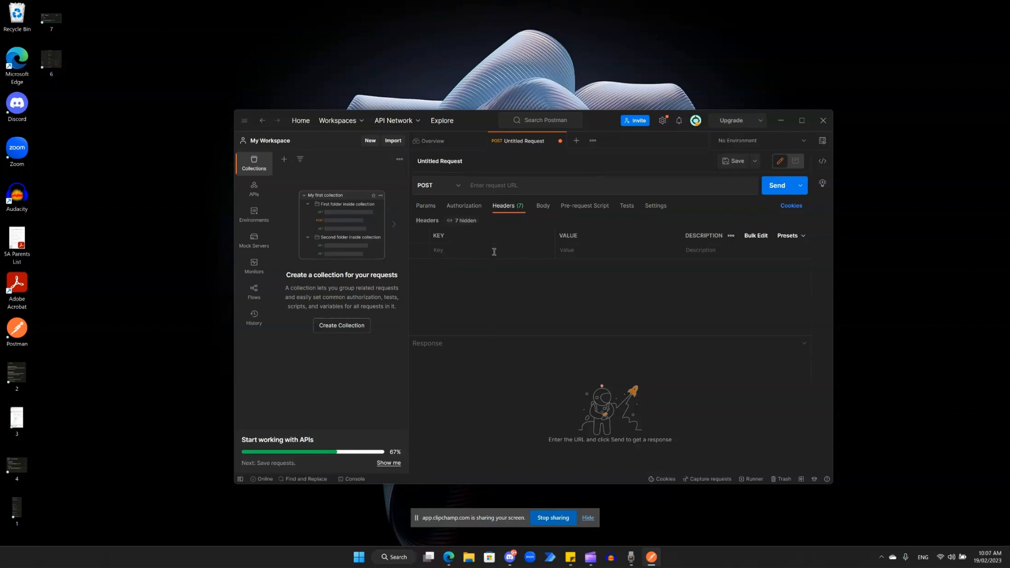
pyautogui.click(547, 211)
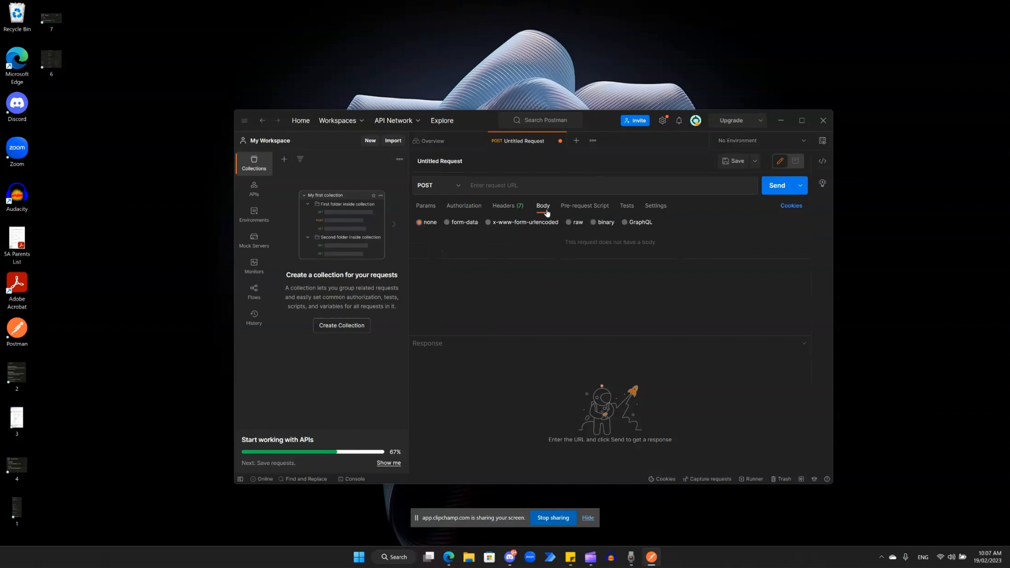
pyautogui.click(508, 206)
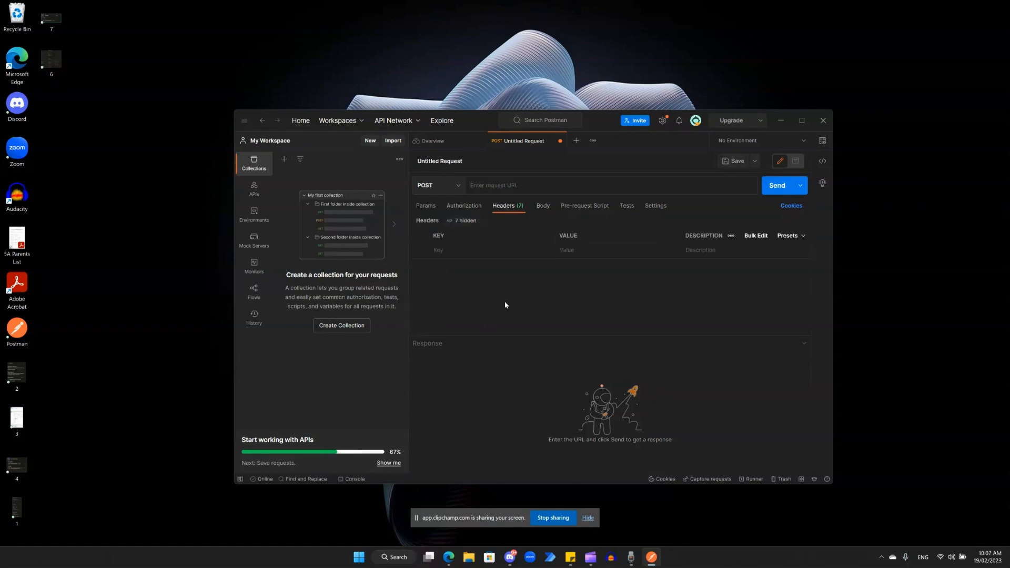
pyautogui.click(449, 558)
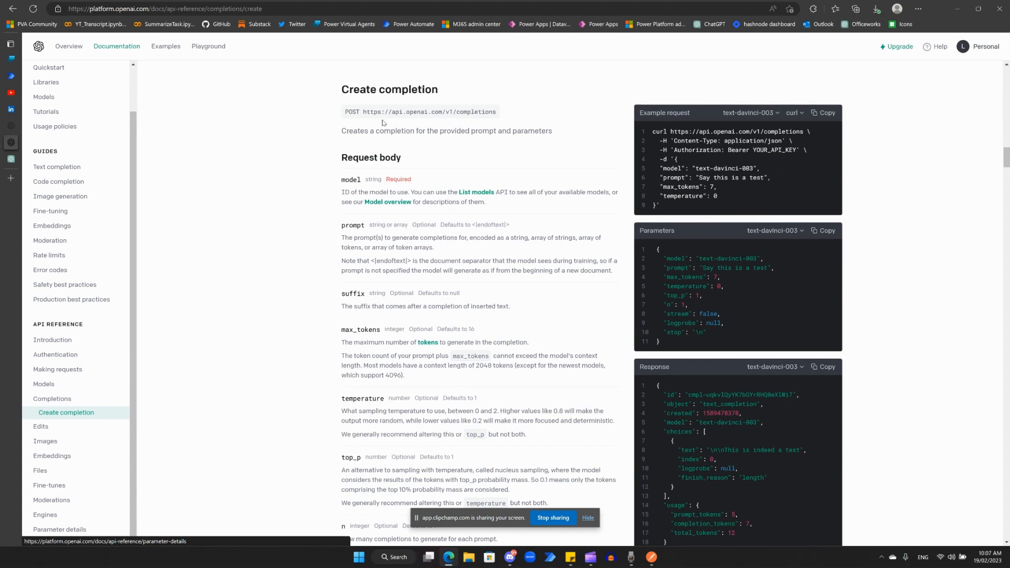
pyautogui.moveTo(364, 112); pyautogui.dragTo(499, 118)
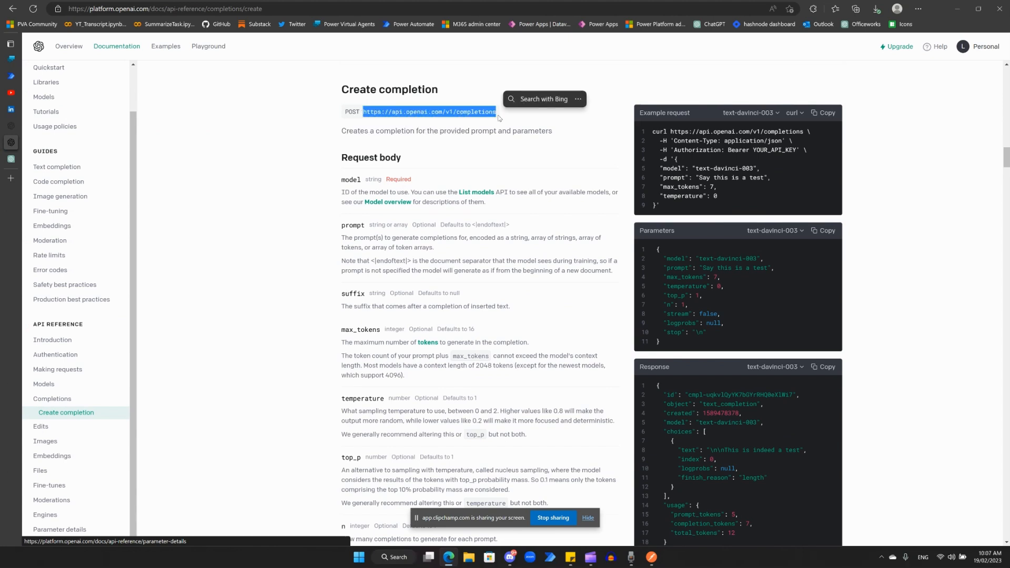
pyautogui.hotkey('ctrl', 'c')
pyautogui.hotkey('alt', 'Tab')
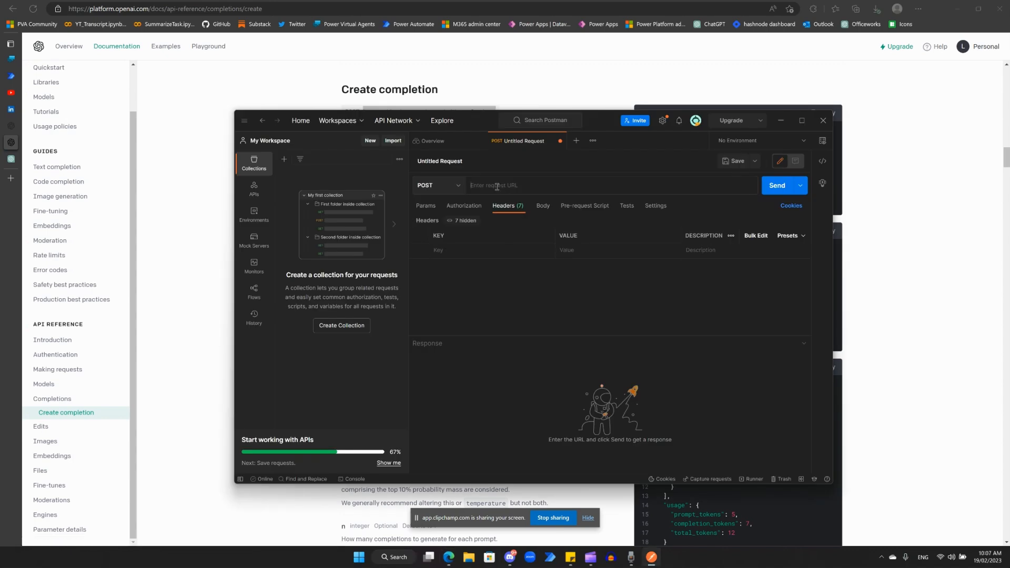
pyautogui.hotkey('ctrl', 'v')
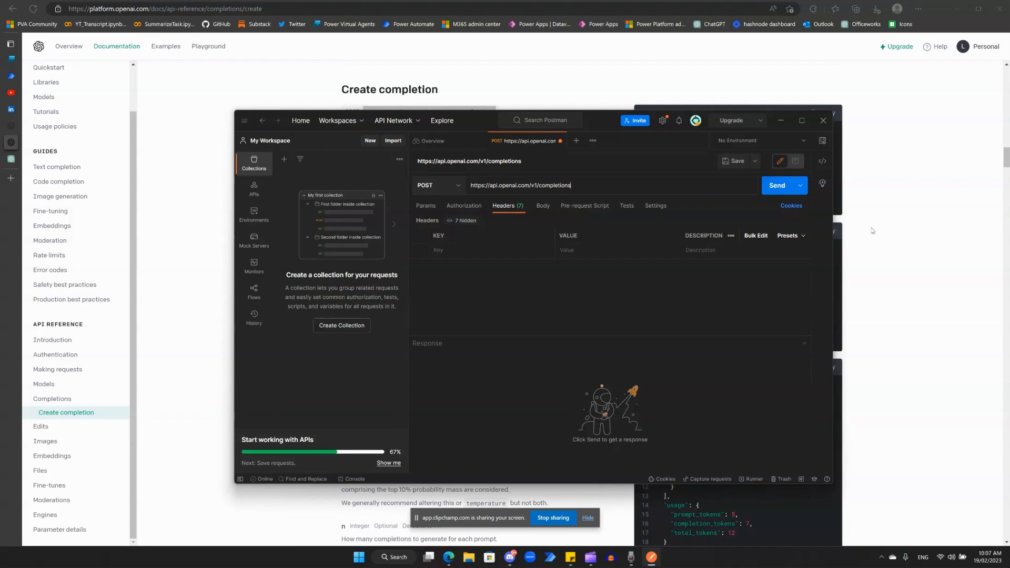
# Copy the Content-Type name from the OpenAI example request and add it as a header key in Postman
pyautogui.click(893, 253)
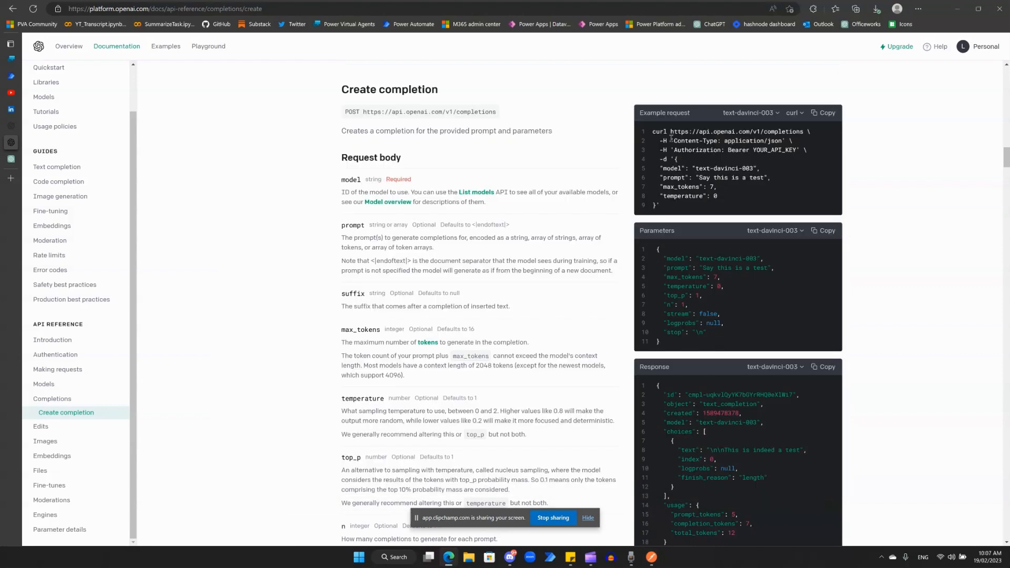
pyautogui.moveTo(675, 141); pyautogui.dragTo(719, 141)
pyautogui.hotkey('ctrl', 'c')
pyautogui.hotkey('alt', 'Tab')
pyautogui.click(472, 252)
pyautogui.hotkey('ctrl', 'v')
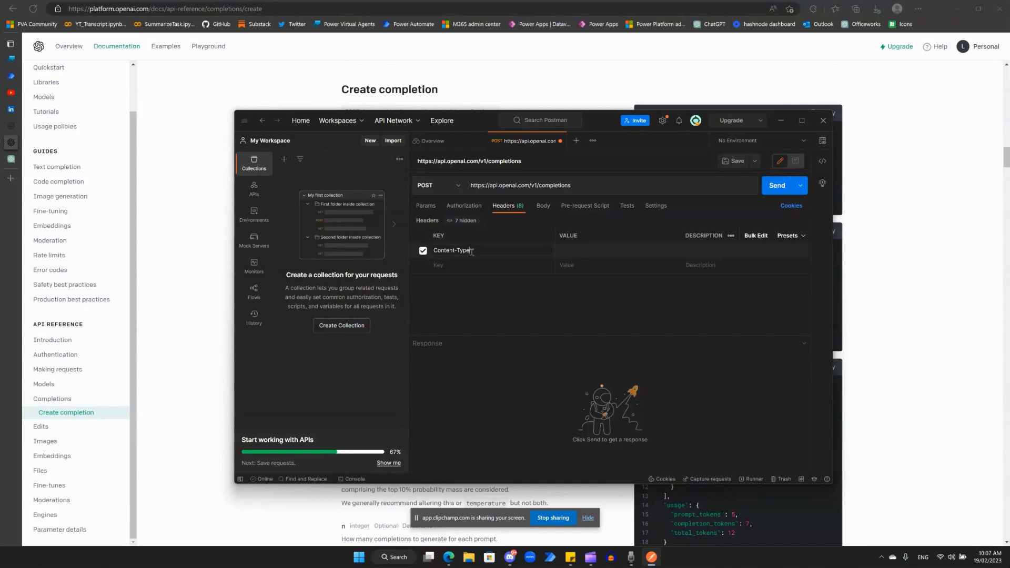
# Set the Content-Type header's value in Postman to application/json, copied from the OpenAI example request
pyautogui.click(599, 258)
pyautogui.hotkey('alt', 'Tab')
pyautogui.click(729, 141)
pyautogui.moveTo(753, 144); pyautogui.dragTo(782, 143)
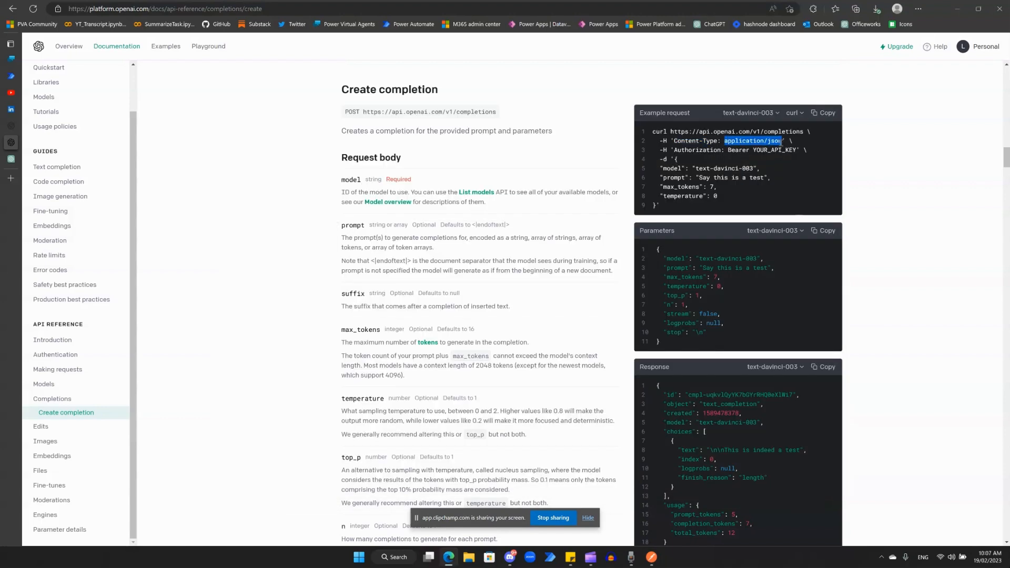
pyautogui.hotkey('alt', 'Tab')
pyautogui.click(575, 251)
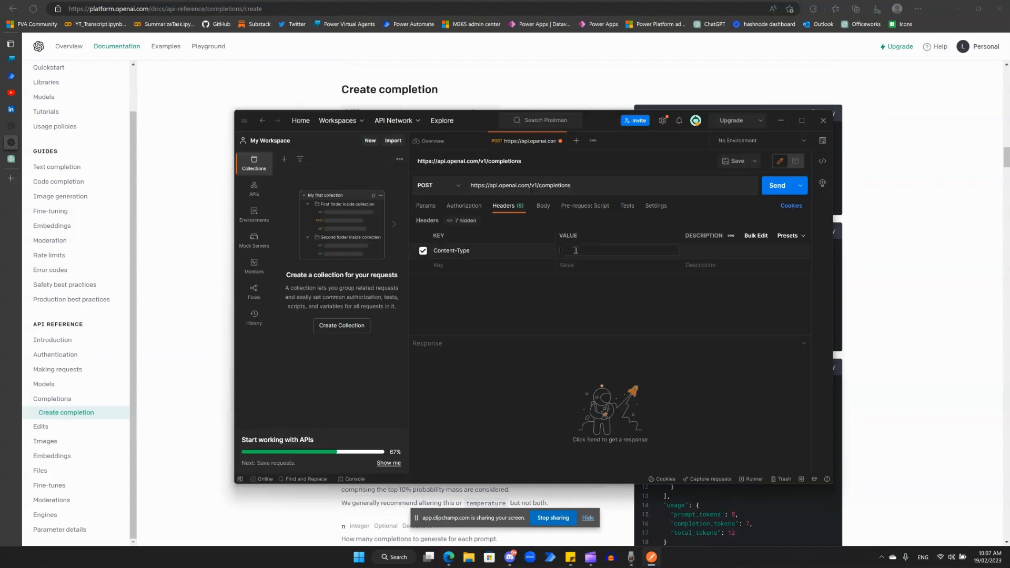
pyautogui.hotkey('ctrl', 'v')
# Add a second header key named Authorization in Postman, copied from the OpenAI example request
pyautogui.click(467, 266)
pyautogui.hotkey('alt', 'Tab')
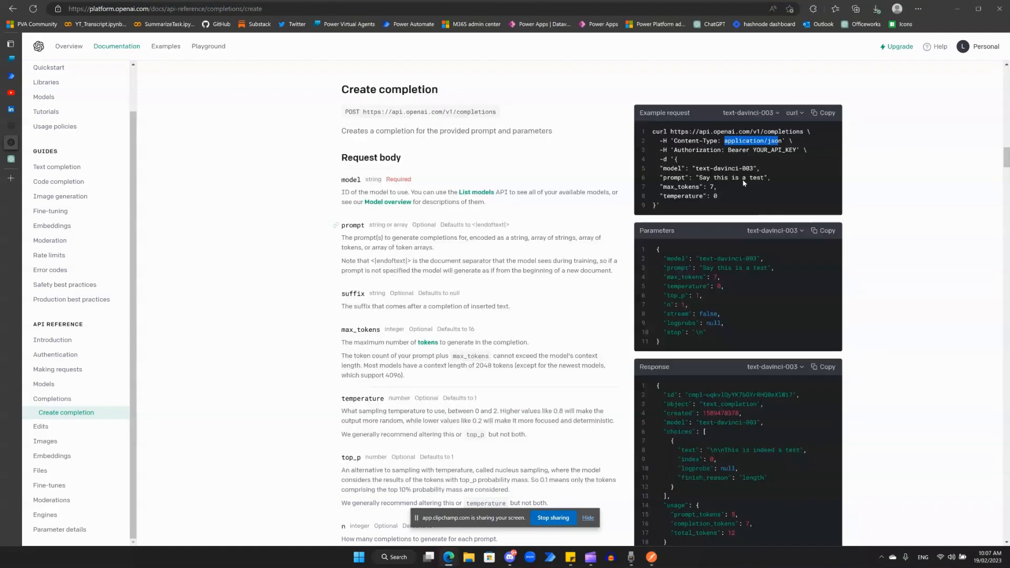
pyautogui.doubleClick(681, 151)
pyautogui.hotkey('ctrl', 'c')
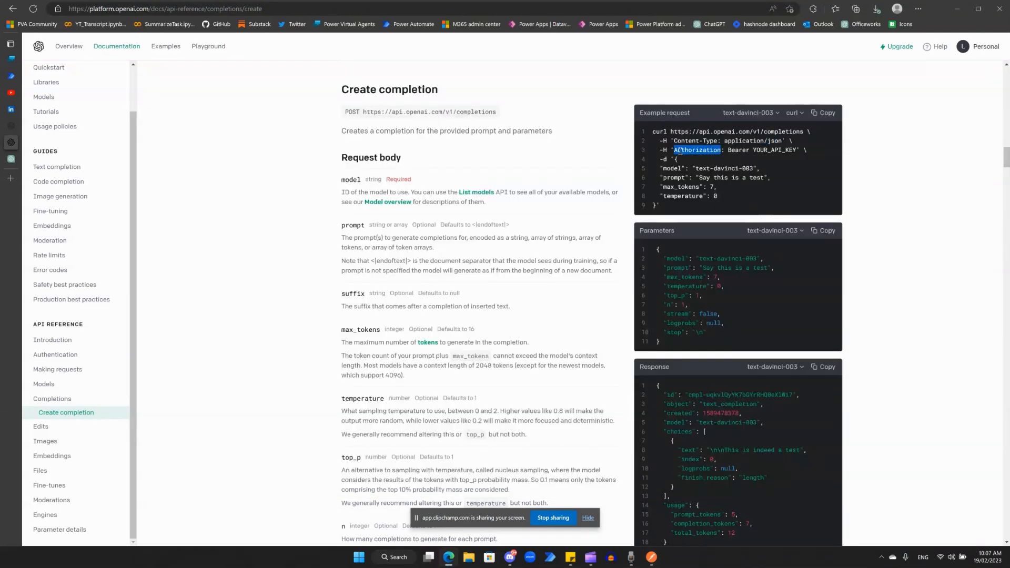
pyautogui.hotkey('alt', 'Tab')
pyautogui.hotkey('ctrl', 'v')
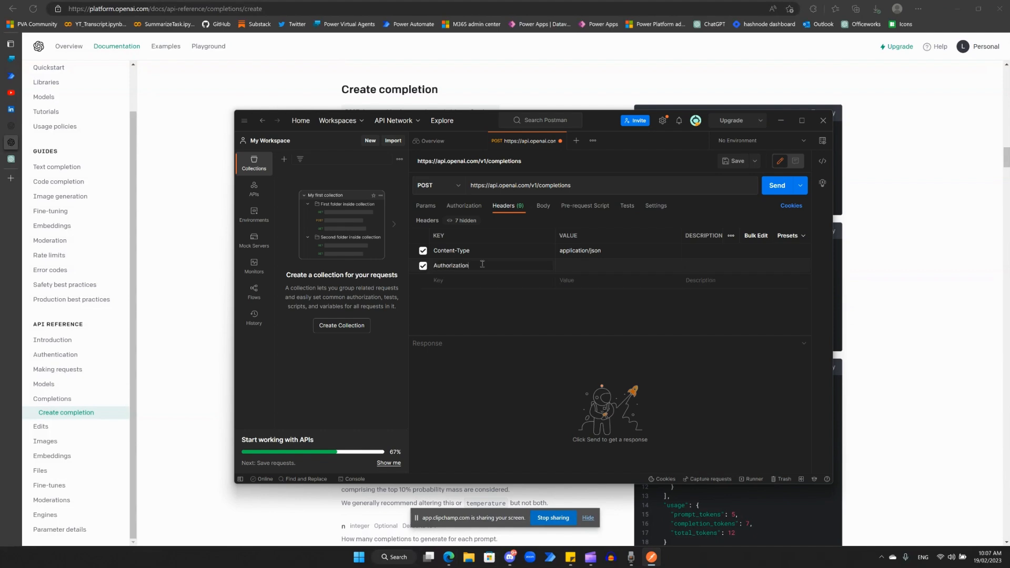
# Set the Authorization header's value in Postman to the Bearer prefix with a trailing space, copied from the OpenAI example request
pyautogui.hotkey('alt', 'Tab')
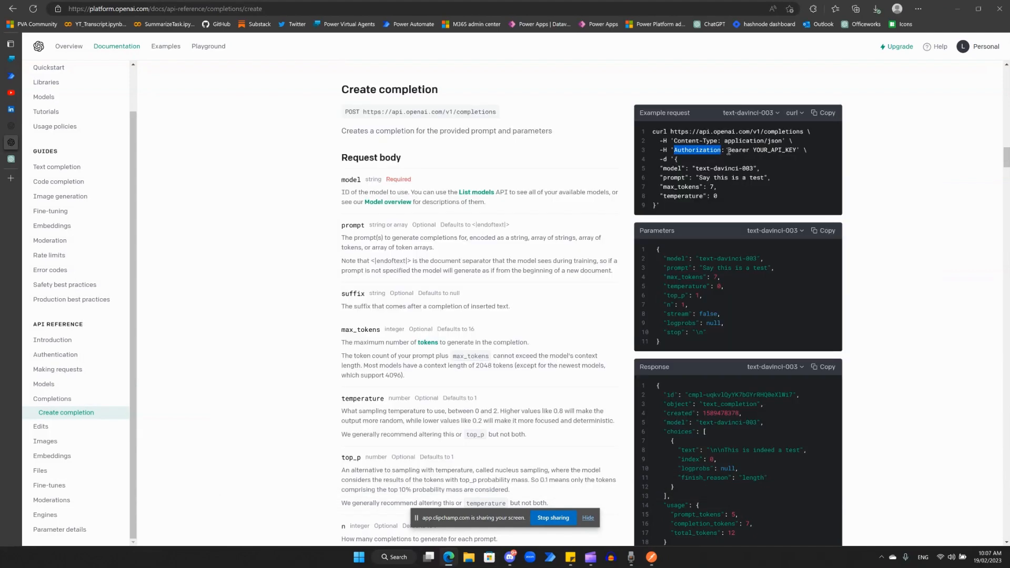
pyautogui.moveTo(728, 152); pyautogui.dragTo(754, 152)
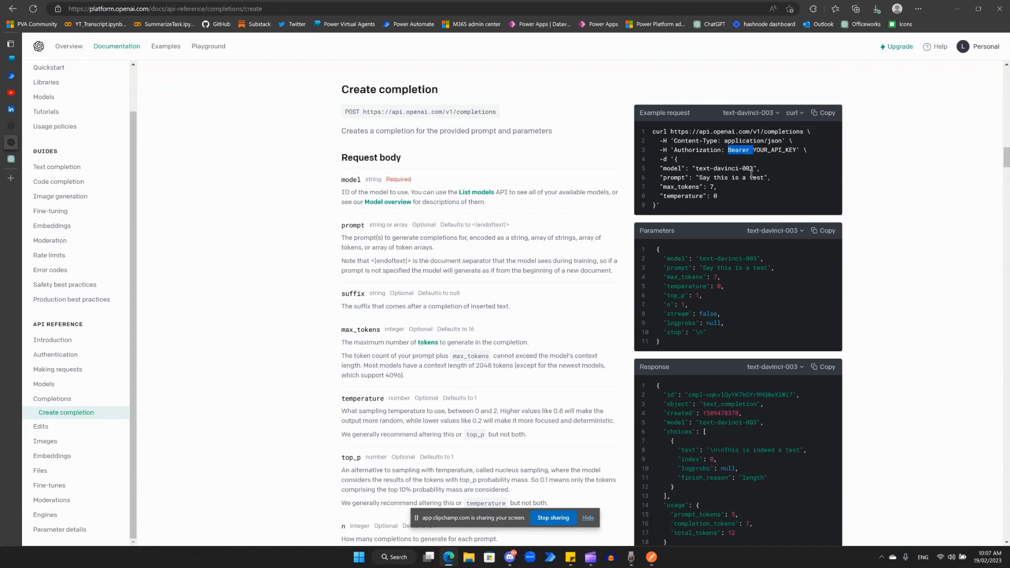
pyautogui.hotkey('alt', 'Tab')
pyautogui.click(586, 268)
pyautogui.hotkey('ctrl', 'v')
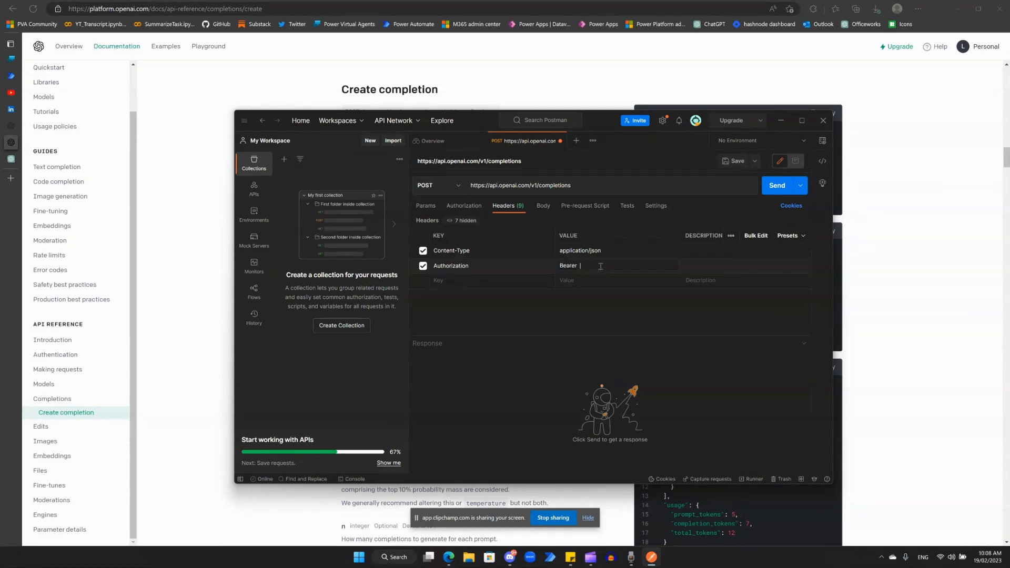
# Copy the sample Parameters JSON from the OpenAI reference and use it as the raw body of the Postman request
pyautogui.click(545, 210)
pyautogui.click(897, 284)
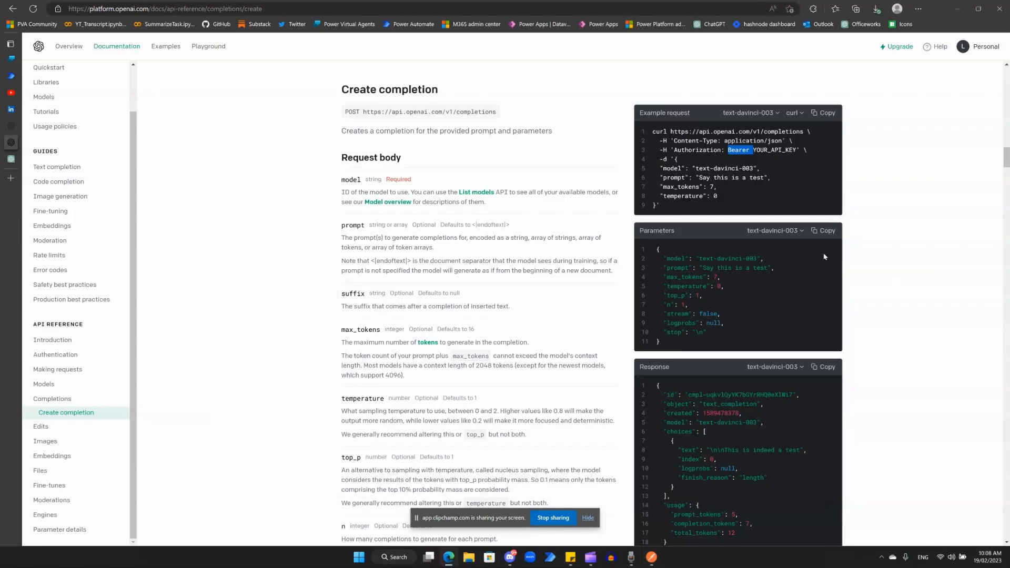
pyautogui.click(825, 231)
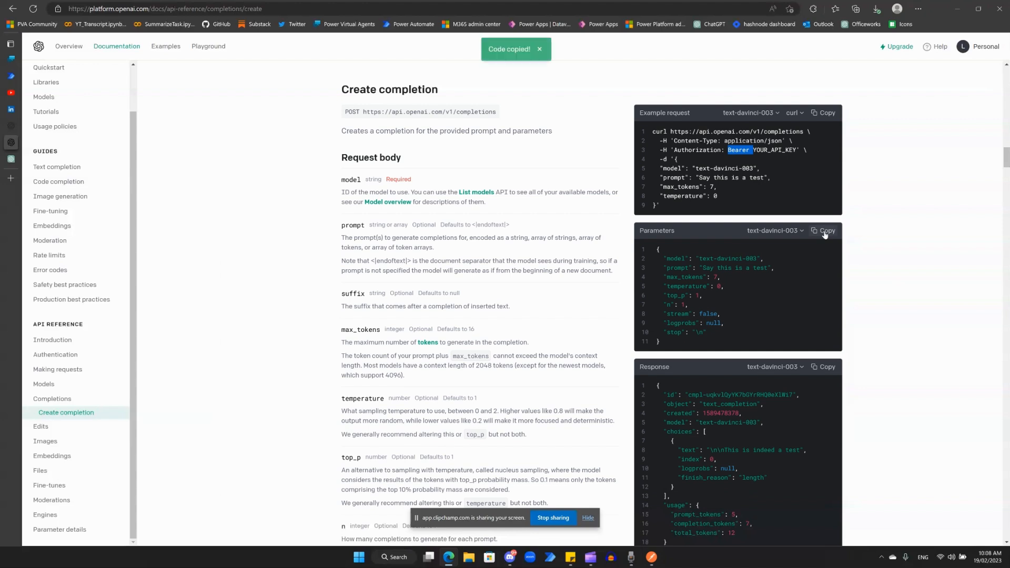
pyautogui.hotkey('alt', 'Tab')
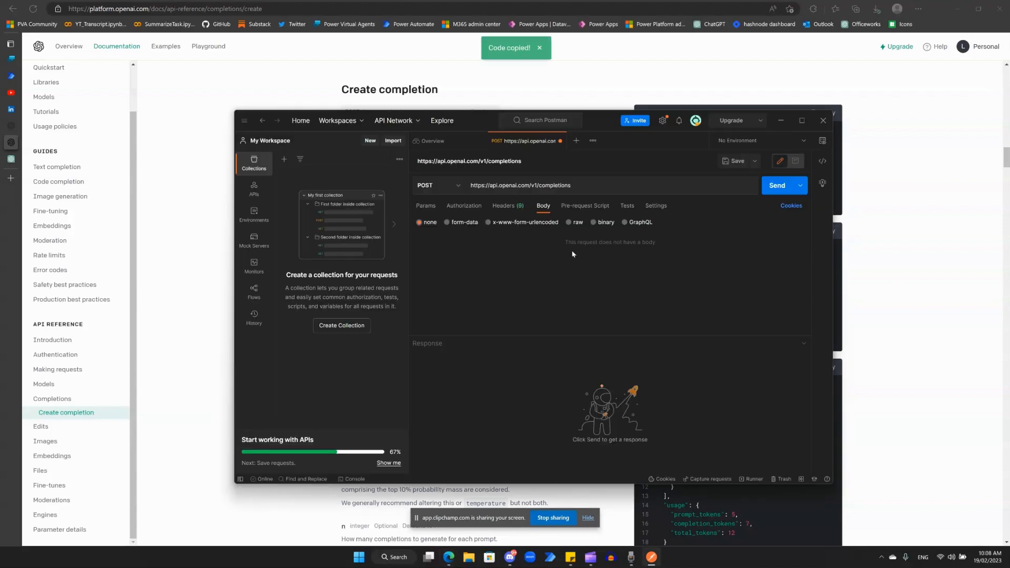
pyautogui.click(501, 206)
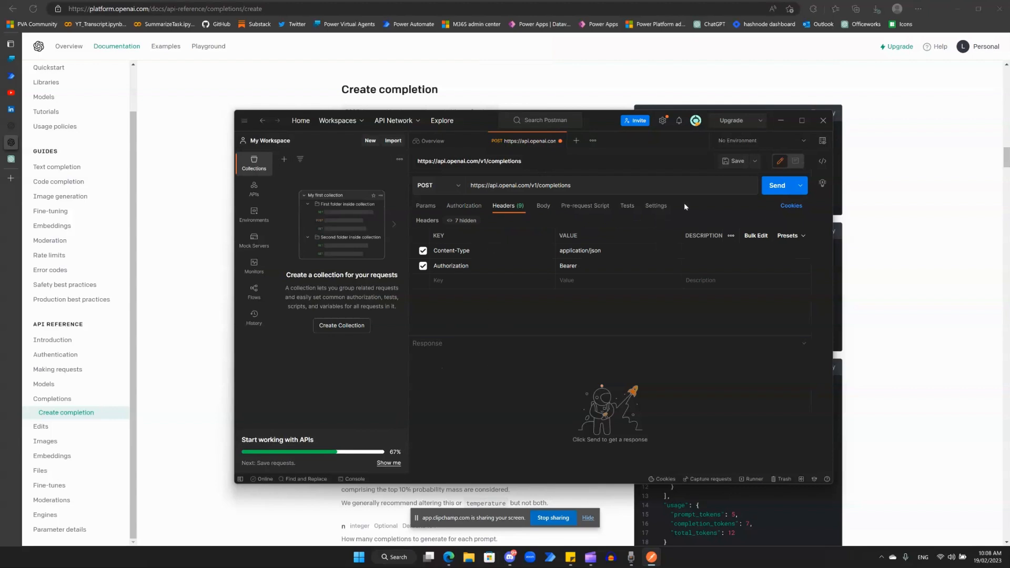
pyautogui.click(544, 207)
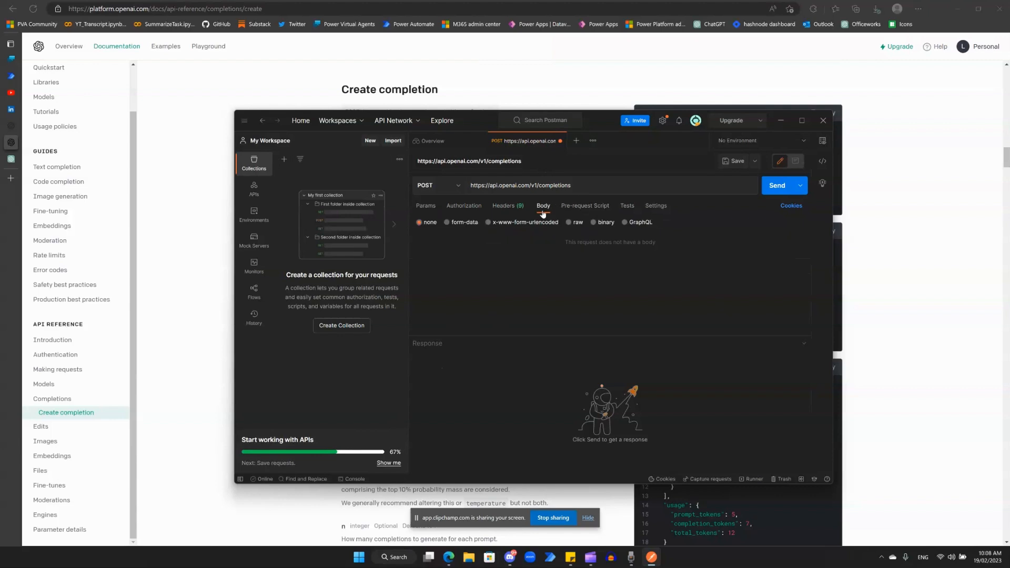
pyautogui.click(574, 225)
pyautogui.hotkey('ctrl', 'v')
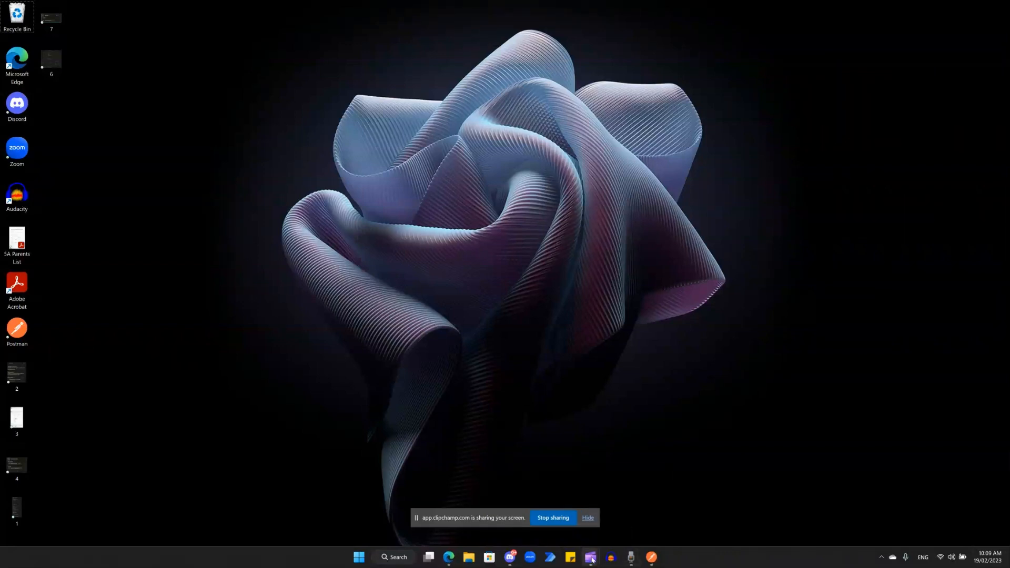
# Switch to Postman, send the completions request with the sample body, and maximize the window
pyautogui.moveTo(593, 561)
pyautogui.click(652, 558)
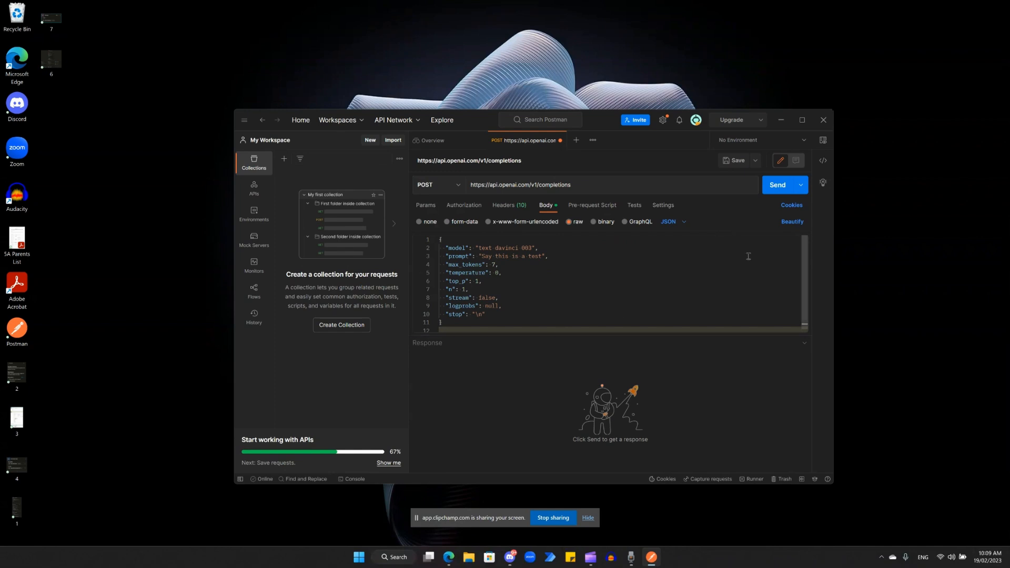
pyautogui.click(781, 191)
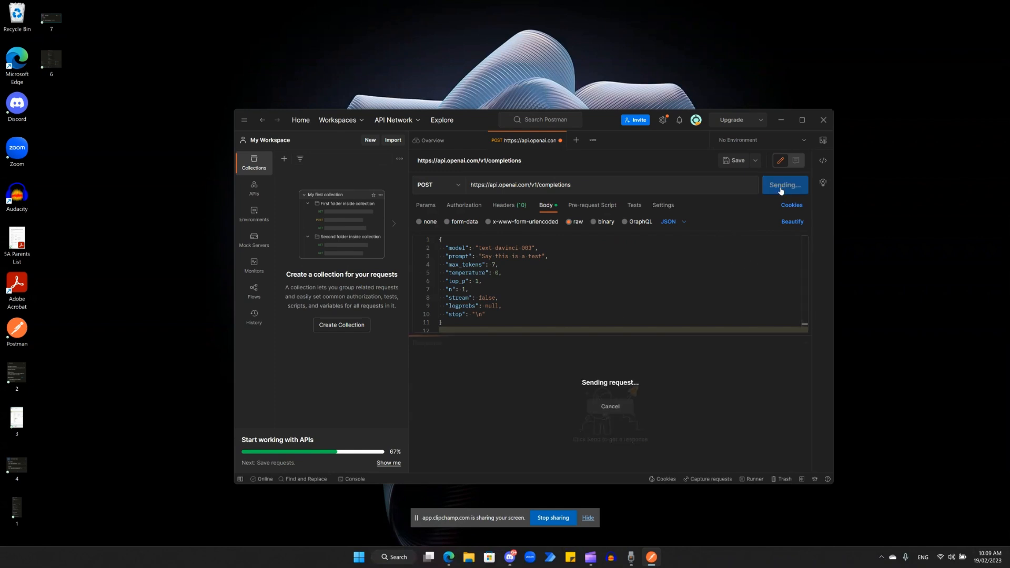
pyautogui.click(802, 121)
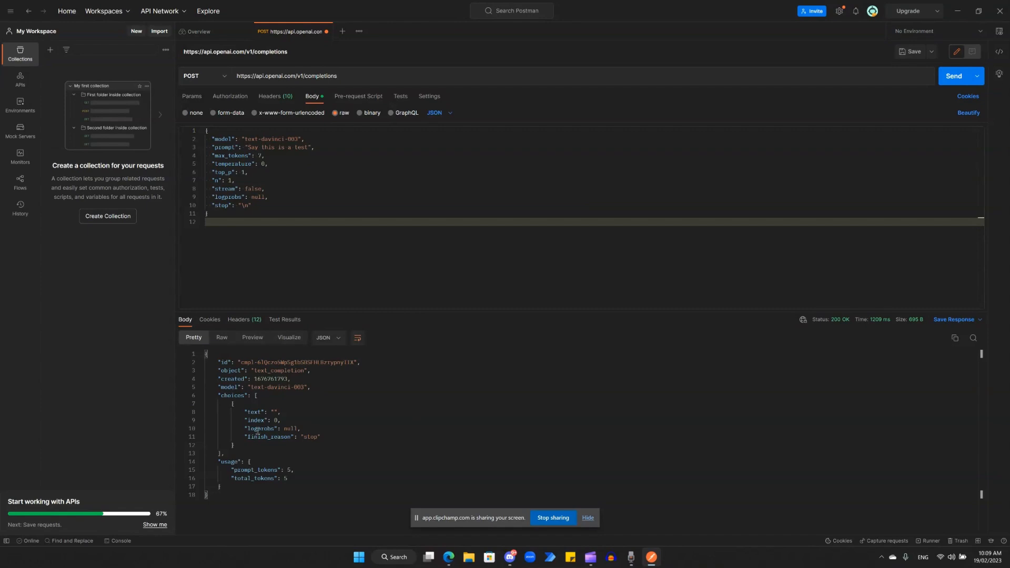
# Examine the text and finish_reason fields in the completion response
pyautogui.moveTo(248, 412); pyautogui.dragTo(278, 413)
pyautogui.click(274, 413)
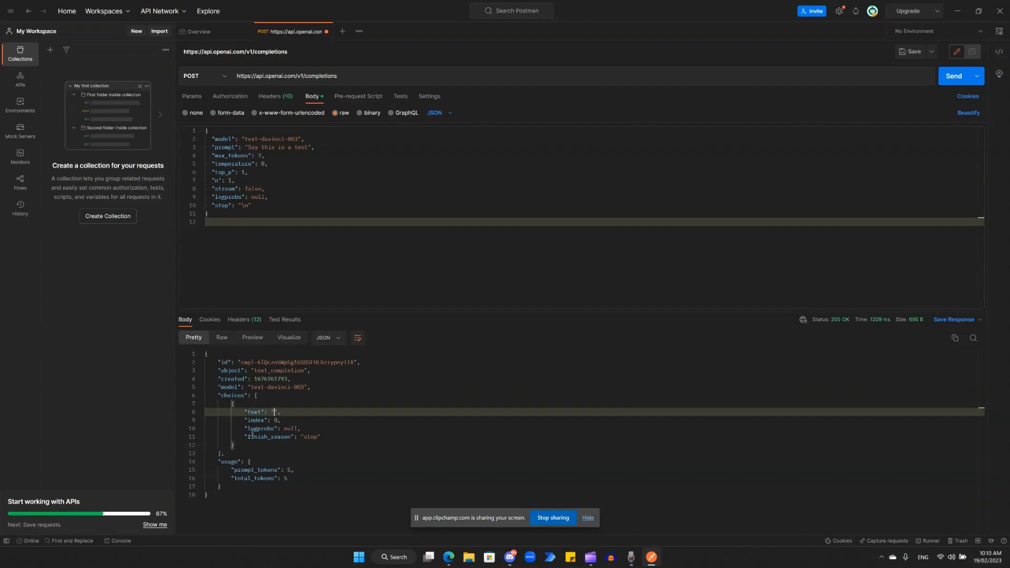
pyautogui.click(250, 430)
pyautogui.moveTo(248, 437); pyautogui.dragTo(322, 441)
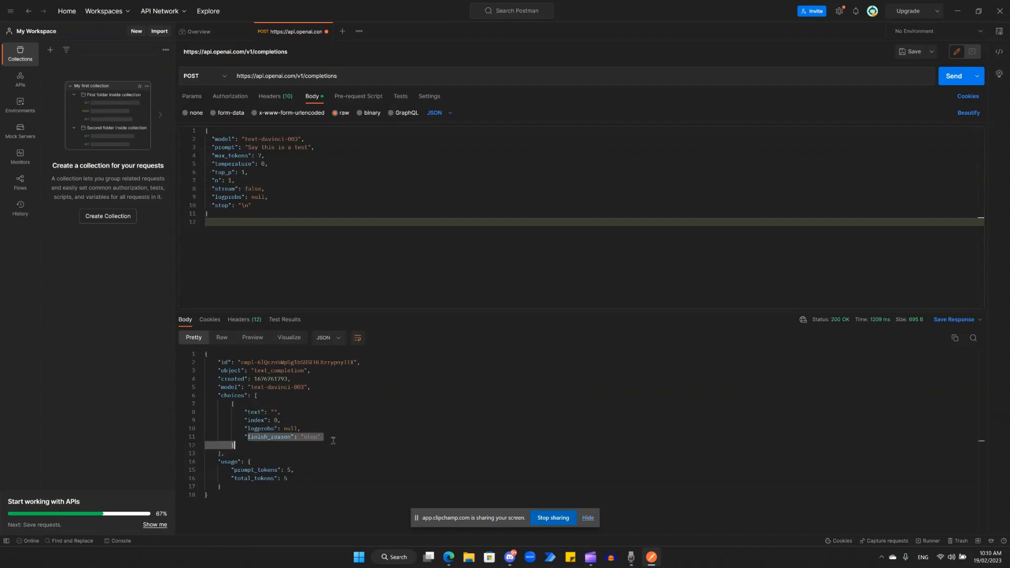
pyautogui.click(333, 440)
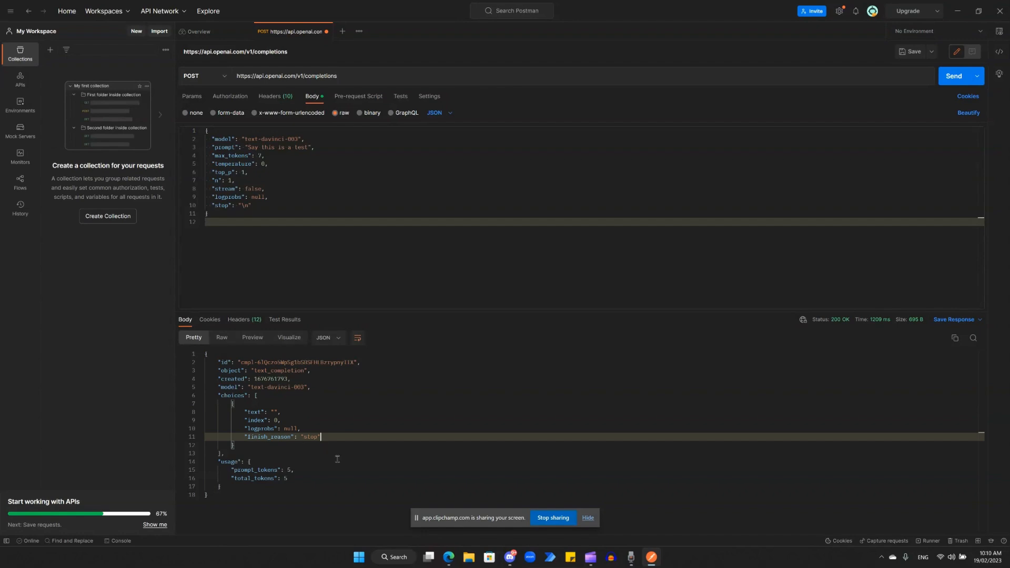
# Remove the stop parameter and the comma preceding it from the request body so that logprobs is the last entry
pyautogui.click(262, 205)
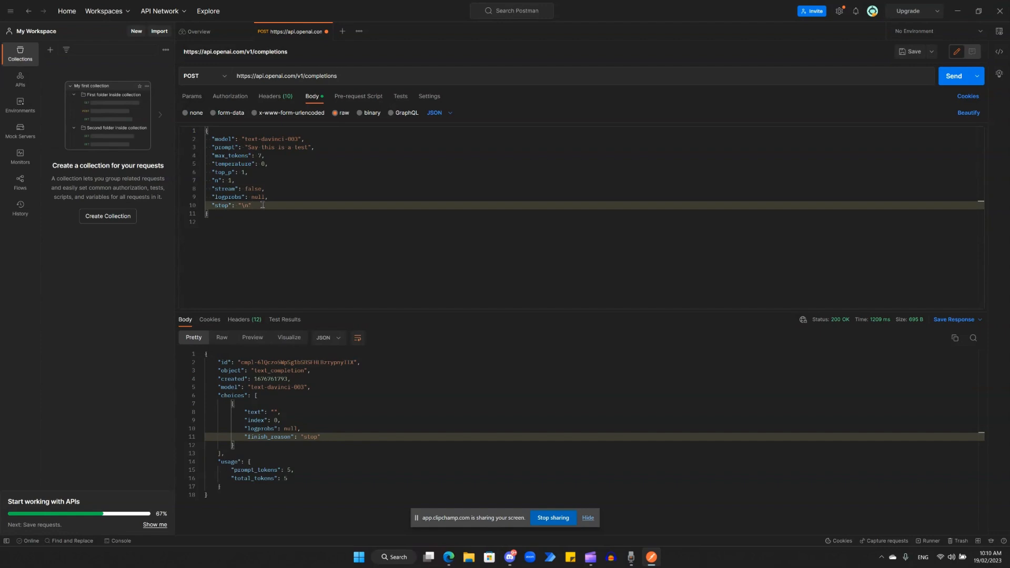
pyautogui.press('BackSpace')
pyautogui.press('BackSpace')
pyautogui.press('BackSpace')
pyautogui.press('BackSpace')
pyautogui.press('BackSpace')
pyautogui.press('BackSpace')
pyautogui.press('BackSpace')
pyautogui.press('BackSpace')
pyautogui.press('BackSpace')
pyautogui.press('BackSpace')
pyautogui.press('BackSpace')
pyautogui.press('BackSpace')
pyautogui.press('BackSpace')
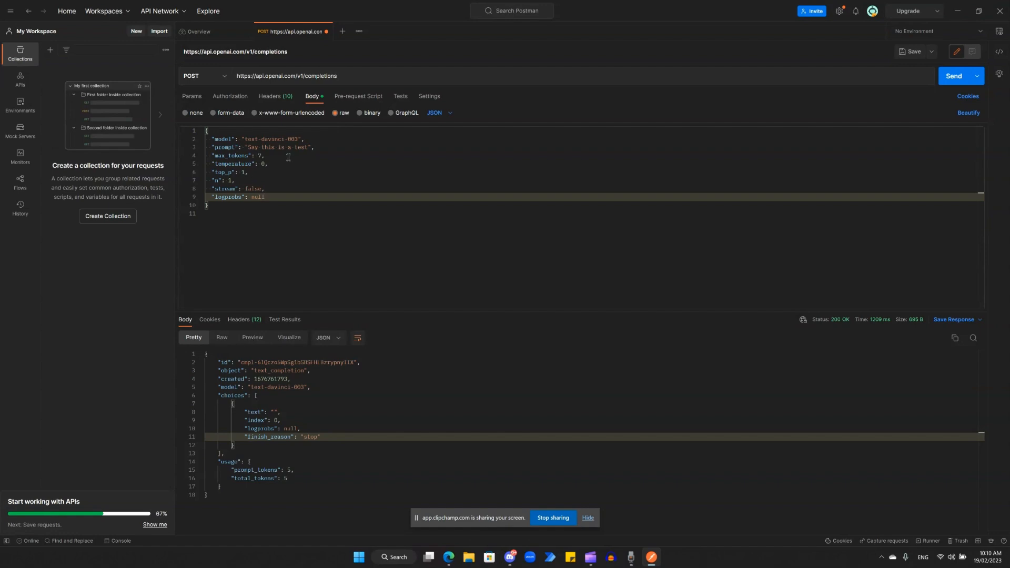
pyautogui.press('Down')
pyautogui.press('Down')
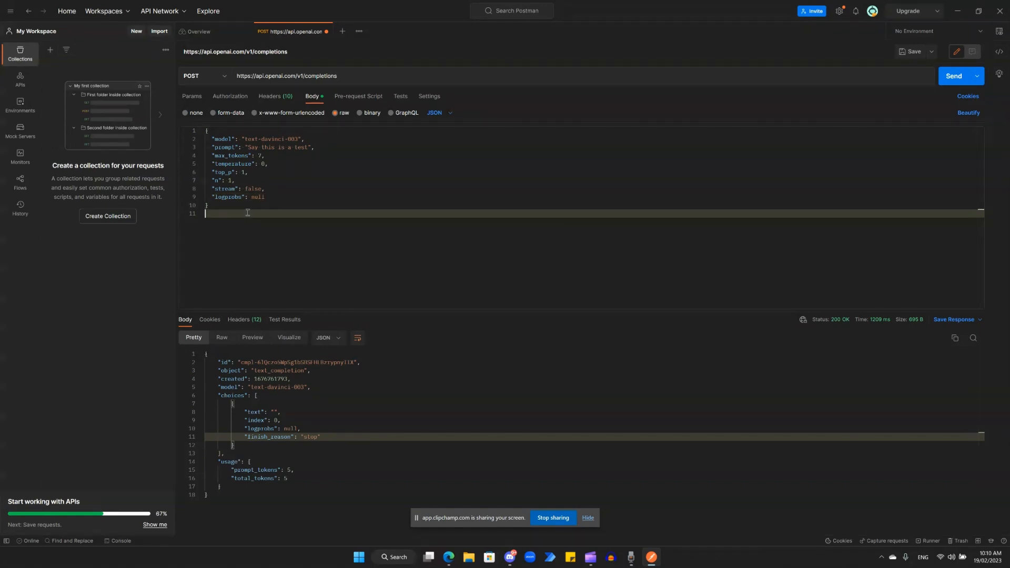
# Replace the prompt text in the request body with "How many days in a week"
pyautogui.click(305, 148)
pyautogui.press('Right')
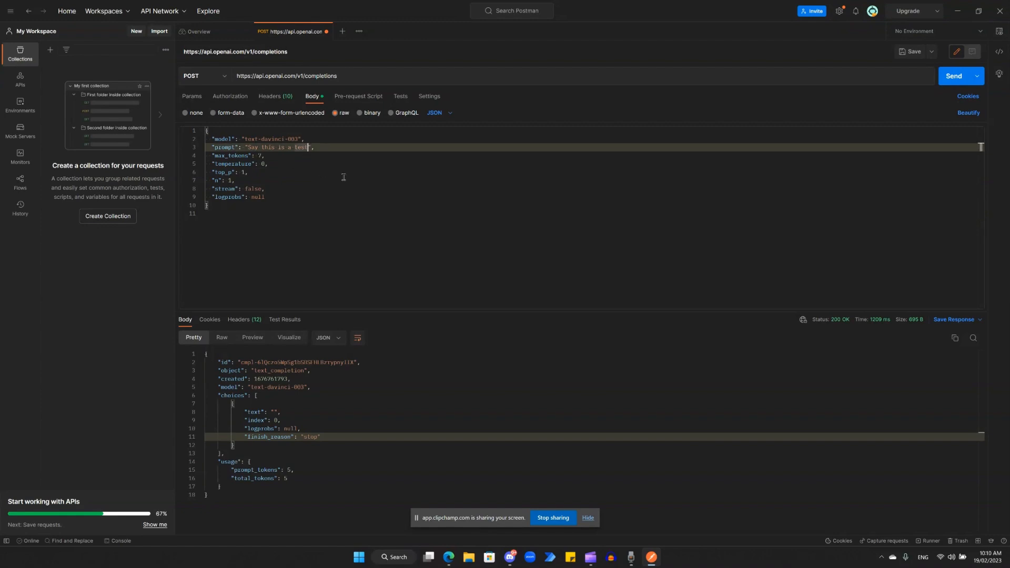
pyautogui.press('BackSpace')
pyautogui.press('BackSpace')
pyautogui.press('BackSpace')
pyautogui.press('BackSpace')
pyautogui.press('BackSpace')
pyautogui.press('BackSpace')
pyautogui.press('BackSpace')
pyautogui.press('BackSpace')
pyautogui.press('BackSpace')
pyautogui.press('BackSpace')
pyautogui.press('BackSpace')
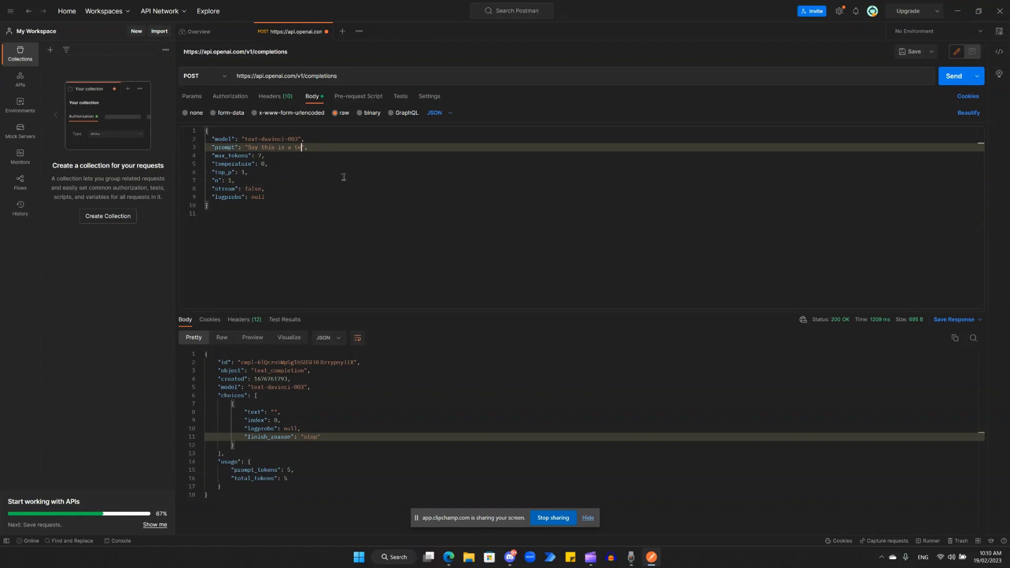
pyautogui.press('BackSpace')
pyautogui.press('BackSpace')
pyautogui.press('BackSpace')
pyautogui.press('BackSpace')
pyautogui.press('BackSpace')
pyautogui.write('How many days in a week')
# Set max_tokens in the request body to 4096 and send the request
pyautogui.doubleClick(260, 156)
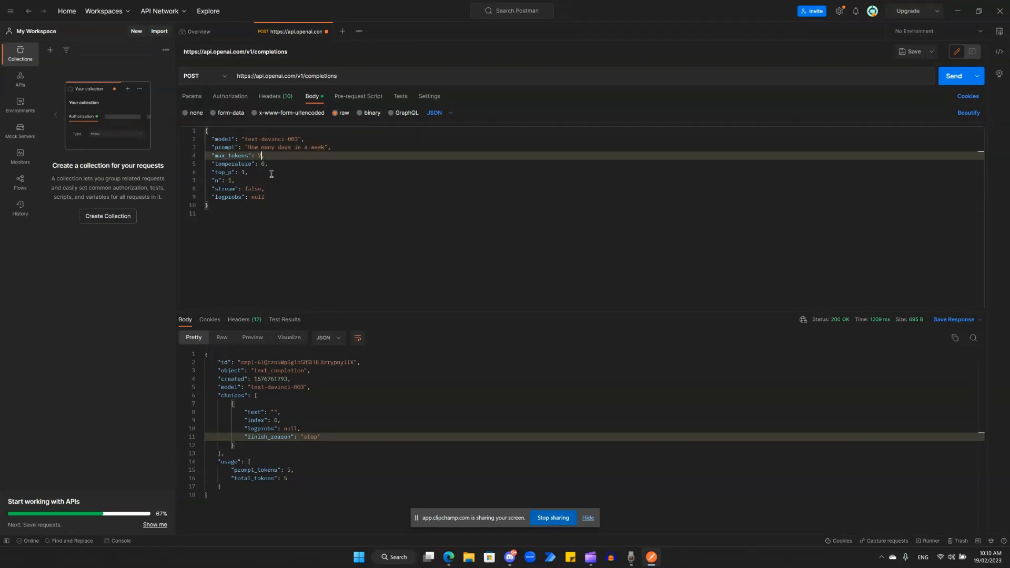
pyautogui.press('BackSpace')
pyautogui.write('4096')
pyautogui.click(953, 77)
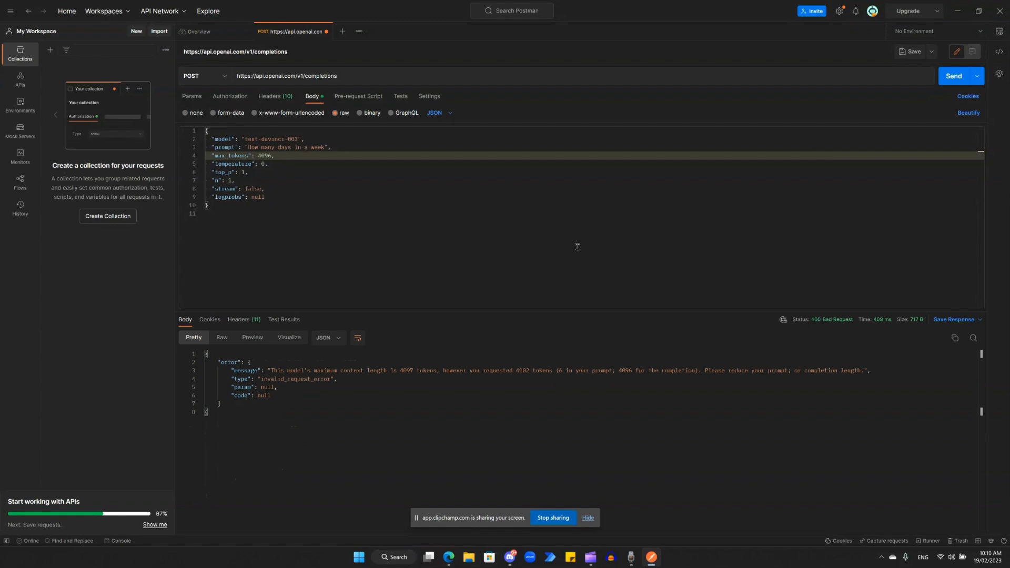
# Check the maximum and requested token counts in the error message, and set max_tokens in the request body to 4000
pyautogui.doubleClick(406, 370)
pyautogui.doubleClick(522, 371)
pyautogui.doubleClick(267, 156)
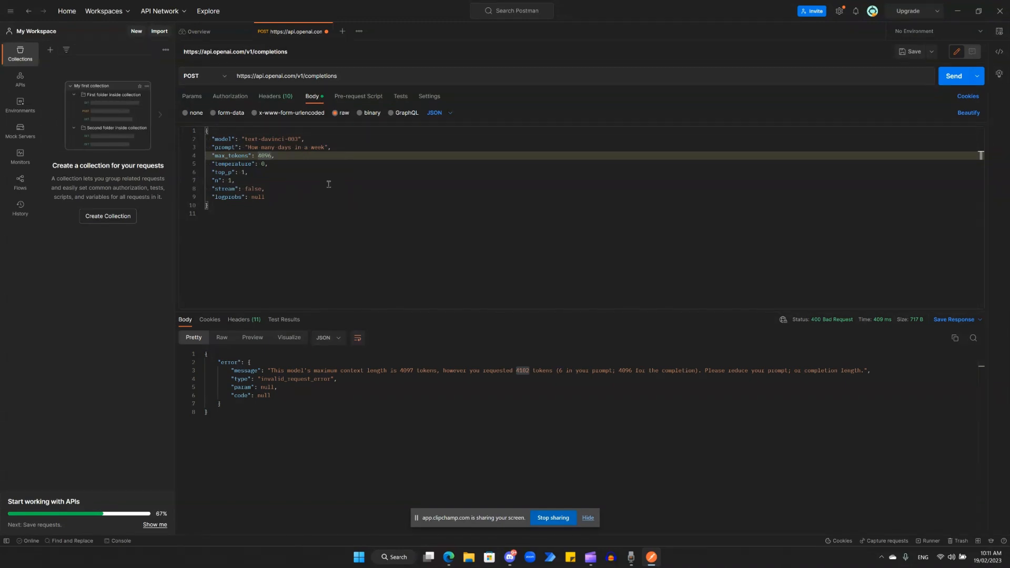
pyautogui.write('4000')
pyautogui.click(307, 198)
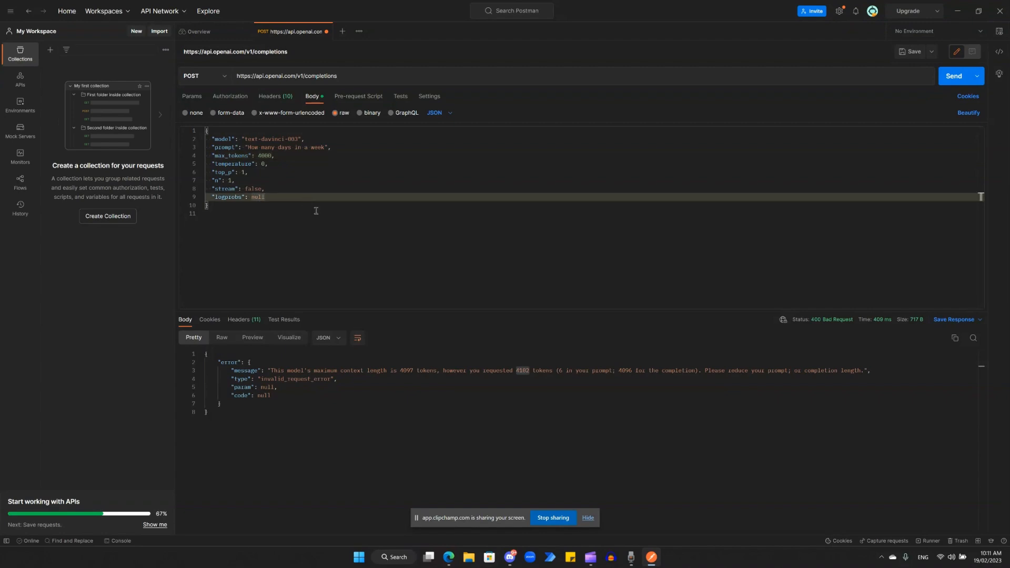
# Send the completions request and review the answer text and token usage in the response
pyautogui.click(316, 211)
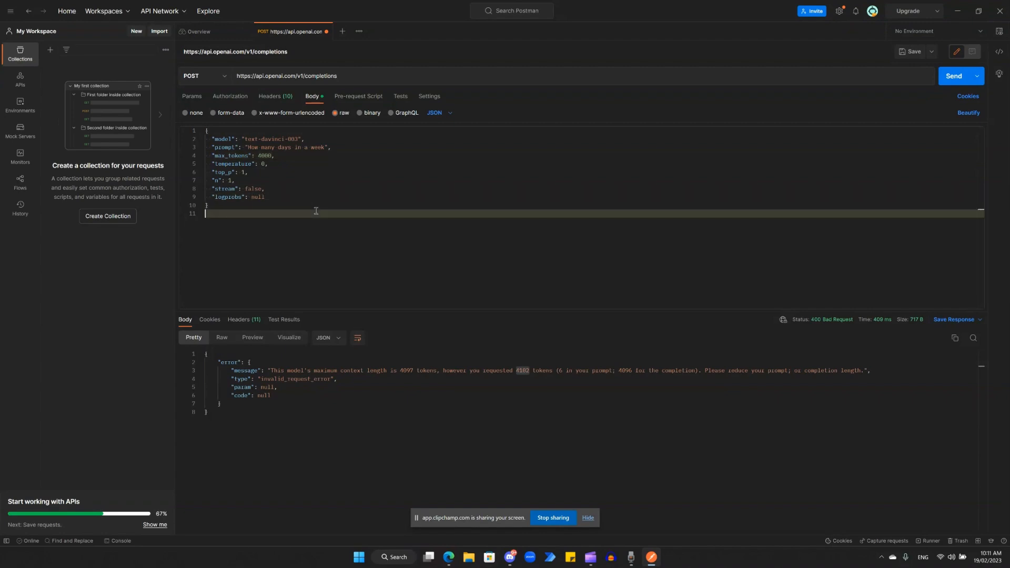
pyautogui.click(957, 79)
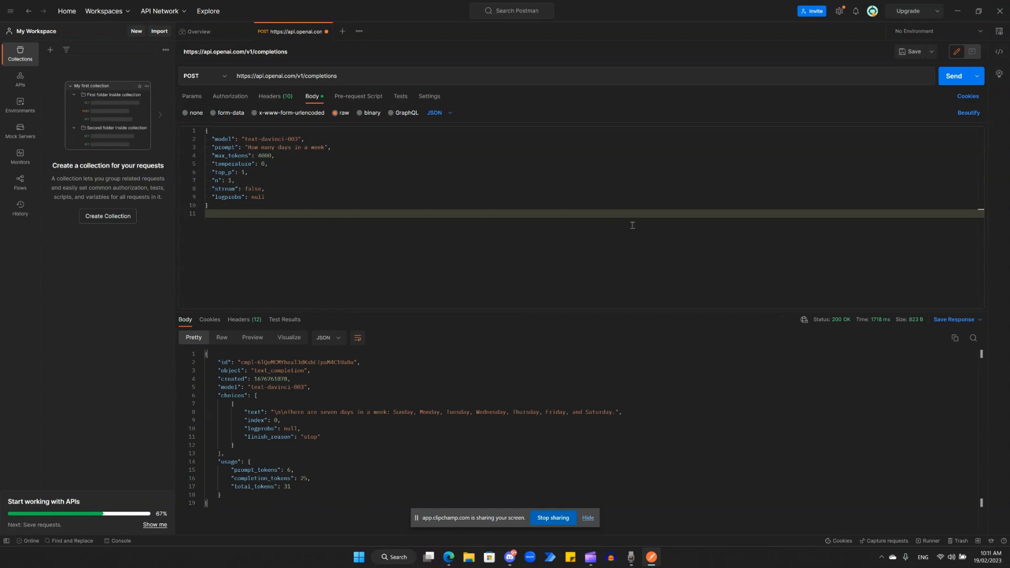
pyautogui.moveTo(294, 415); pyautogui.dragTo(619, 418)
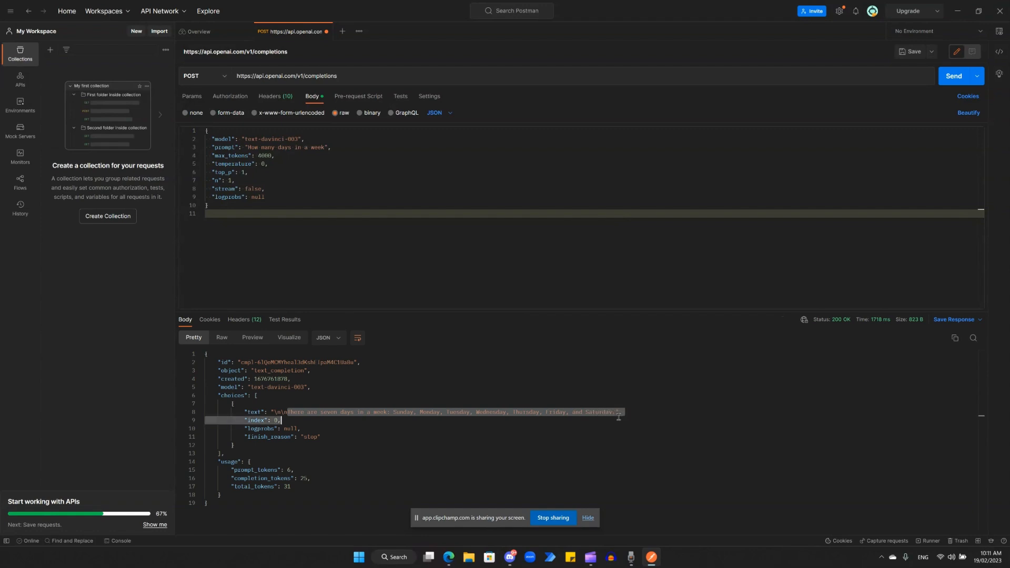
pyautogui.click(496, 441)
pyautogui.click(340, 464)
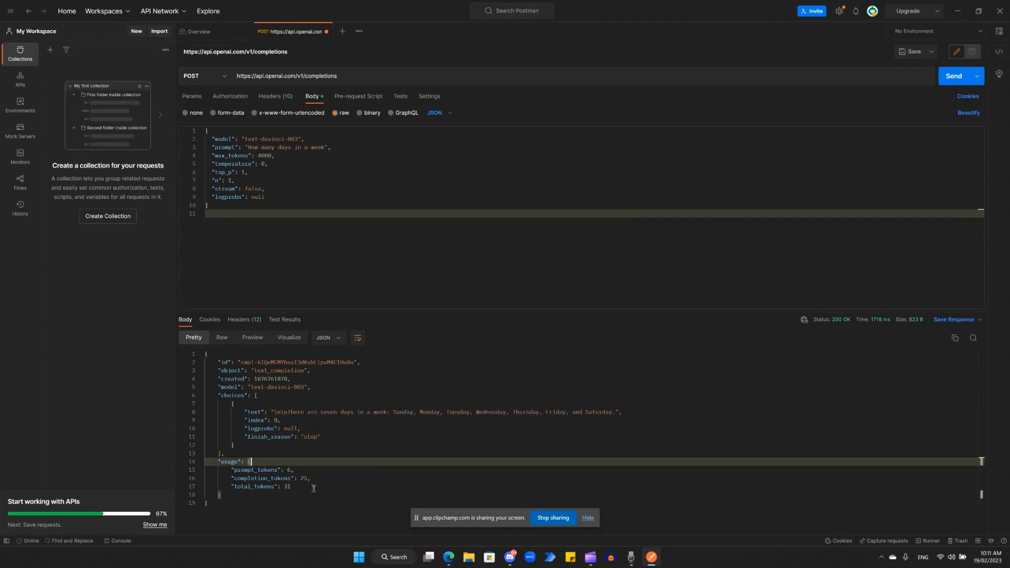
pyautogui.click(314, 489)
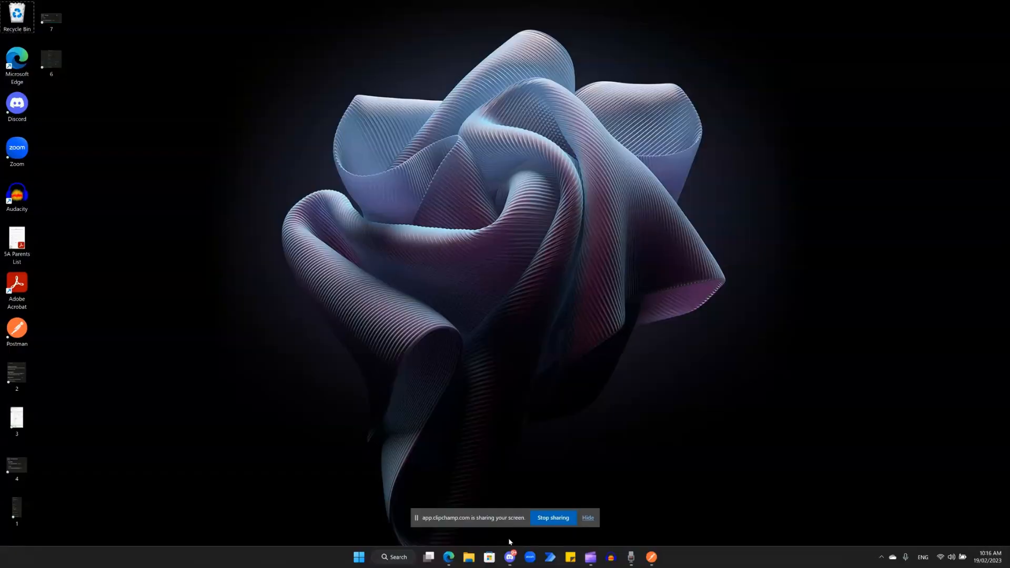
# Switch to the OpenAI API reference in Edge and review the endpoint URL for Create image
pyautogui.moveTo(452, 561)
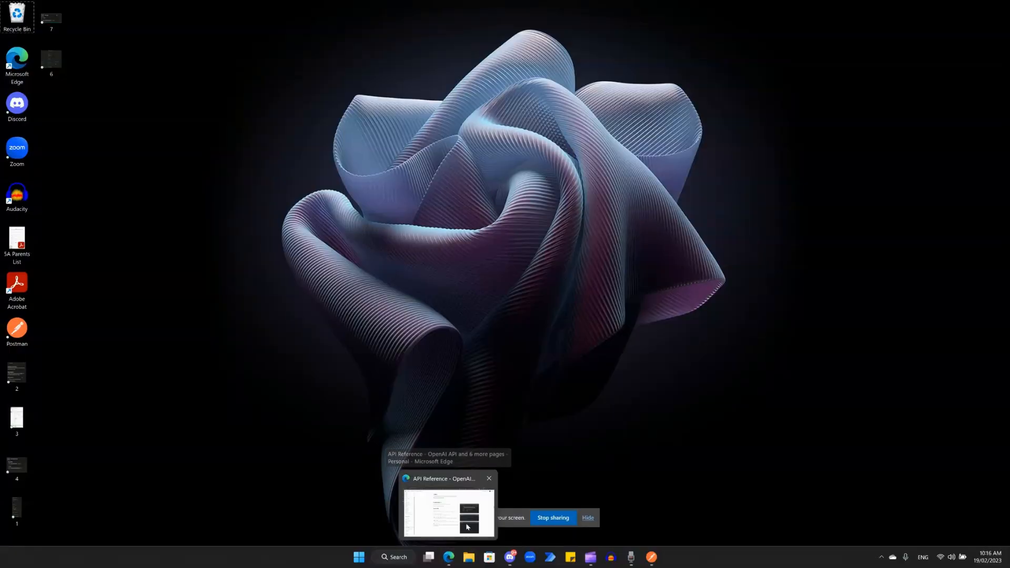
pyautogui.click(461, 508)
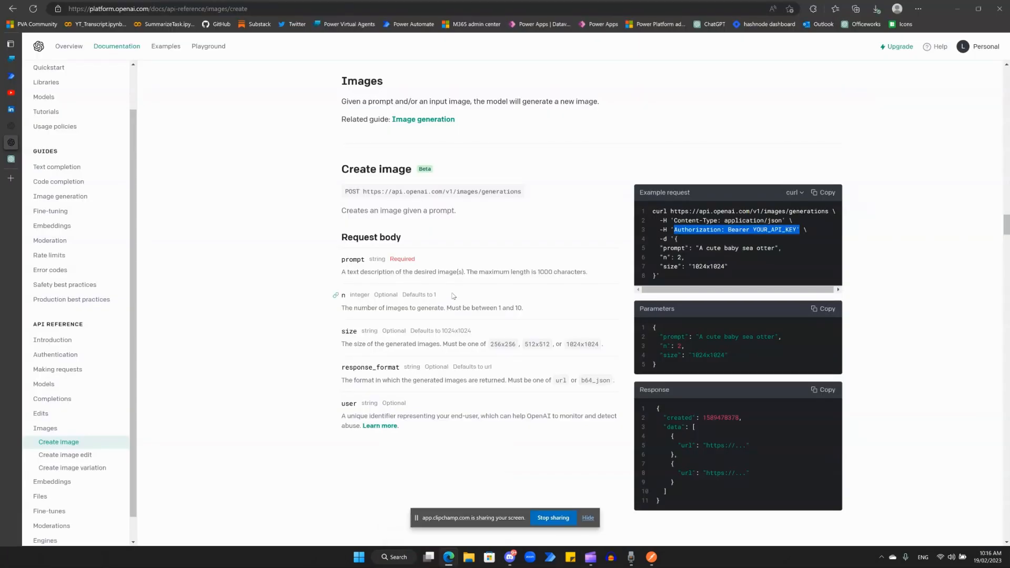
pyautogui.click(458, 214)
pyautogui.moveTo(363, 193); pyautogui.dragTo(507, 193)
pyautogui.click(478, 209)
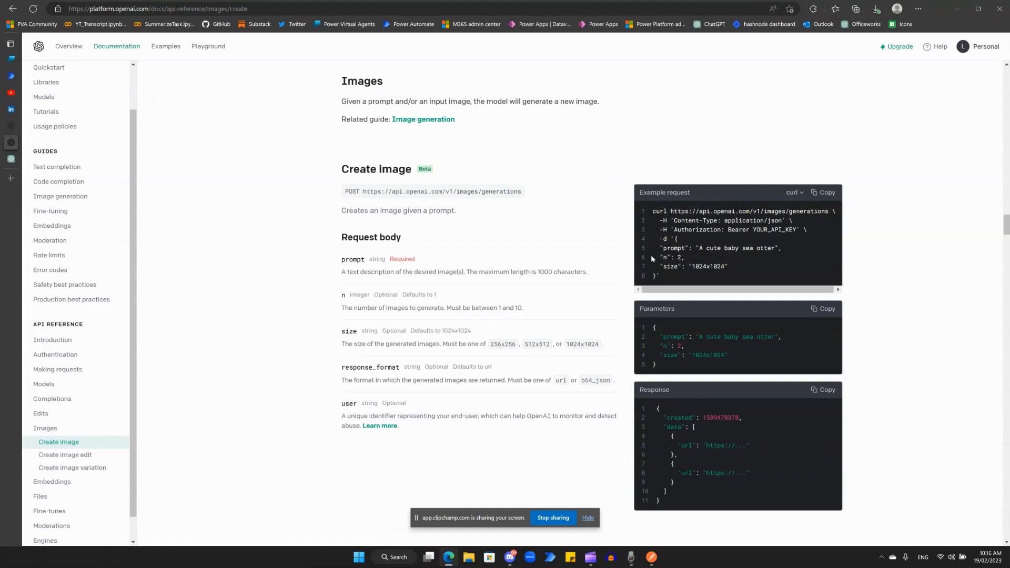
# Copy the Create image example parameters and paste them into the body of the images/generations request in Postman
pyautogui.click(826, 310)
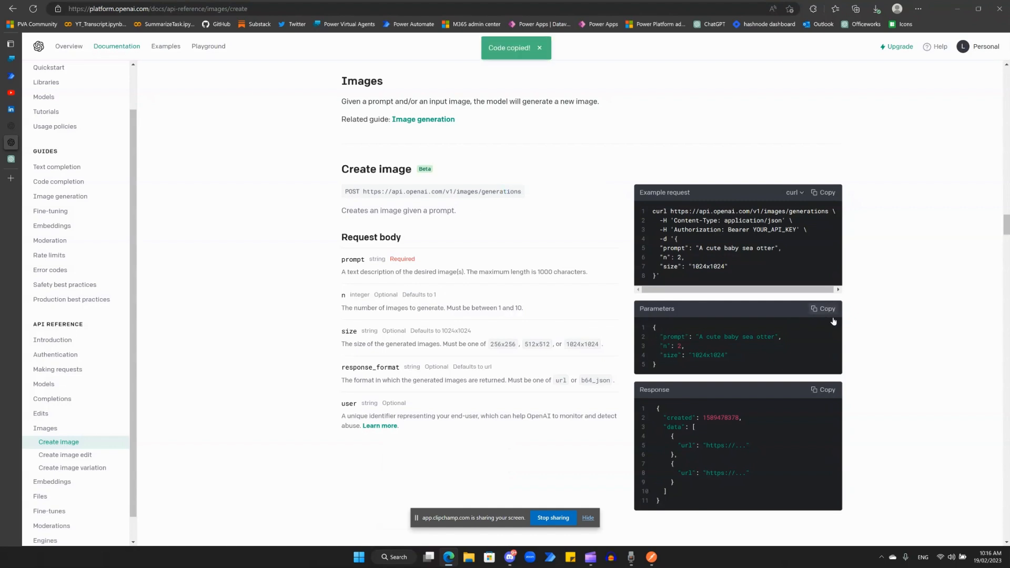
pyautogui.click(654, 562)
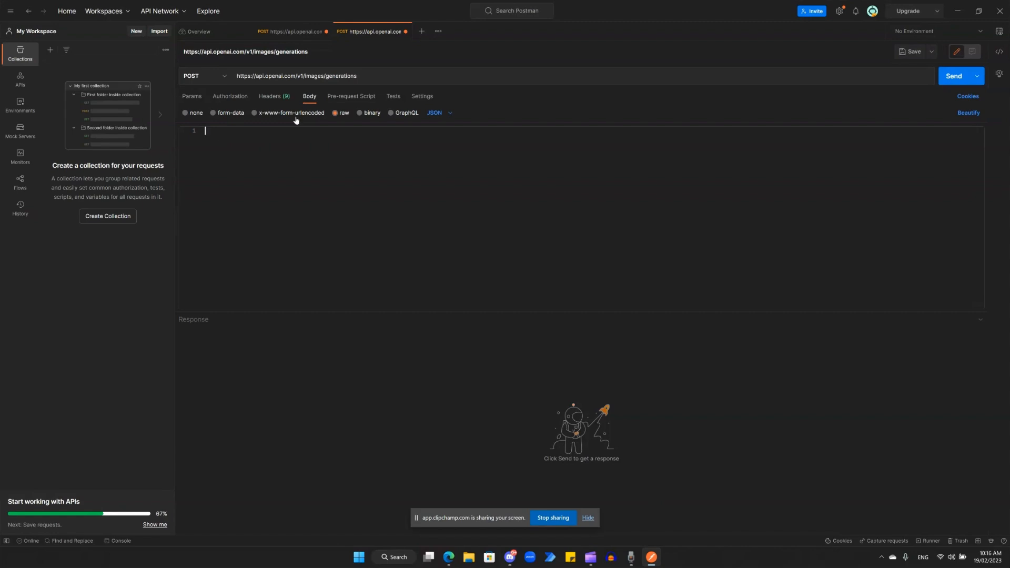
pyautogui.hotkey('ctrl', 'v')
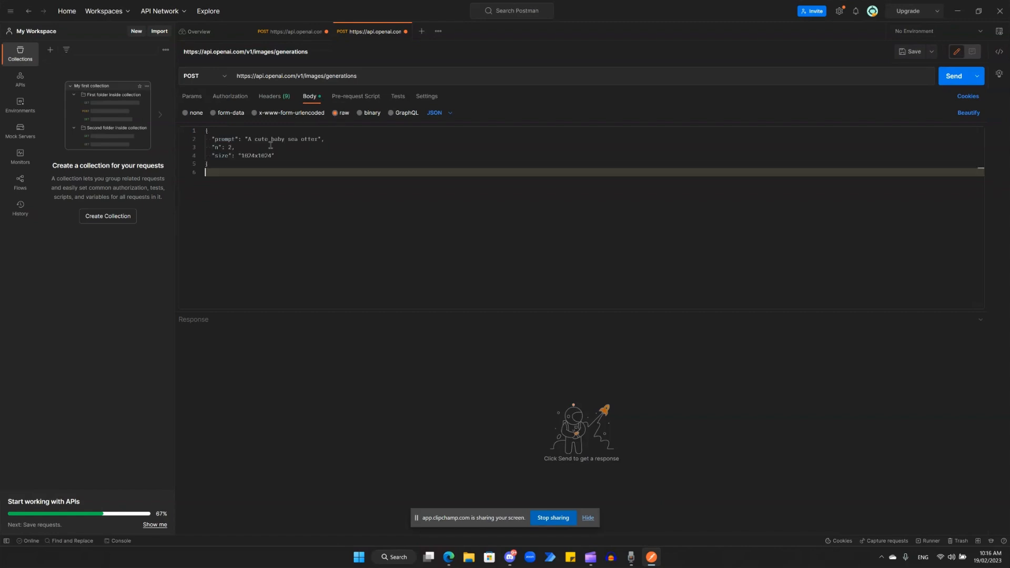
# Set n to 1 and size to "512x512" in the image request body
pyautogui.click(230, 148)
pyautogui.press('Delete')
pyautogui.write('1')
pyautogui.click(244, 156)
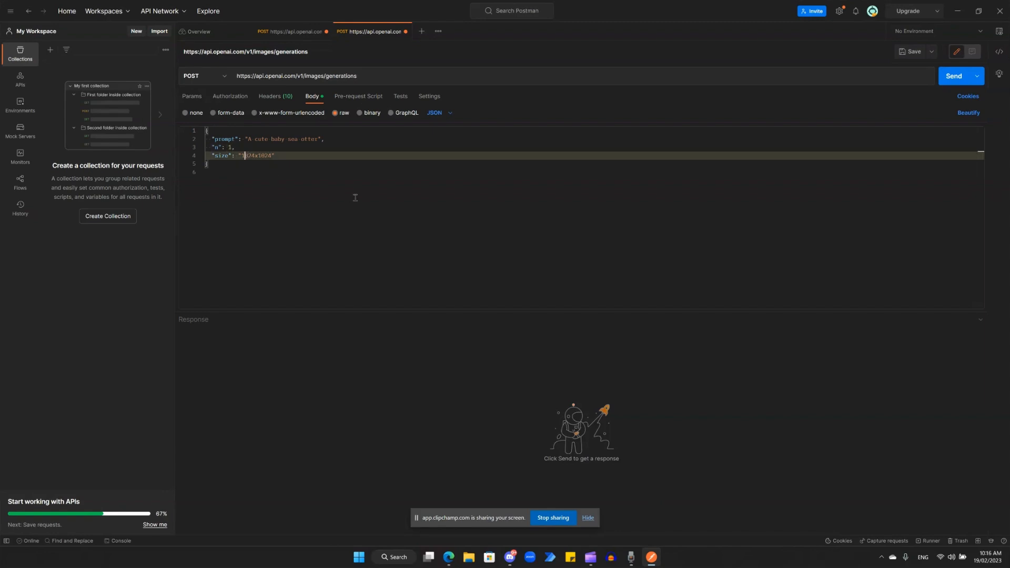
pyautogui.press('BackSpace')
pyautogui.press('BackSpace')
pyautogui.press('BackSpace')
pyautogui.press('BackSpace')
pyautogui.write('512')
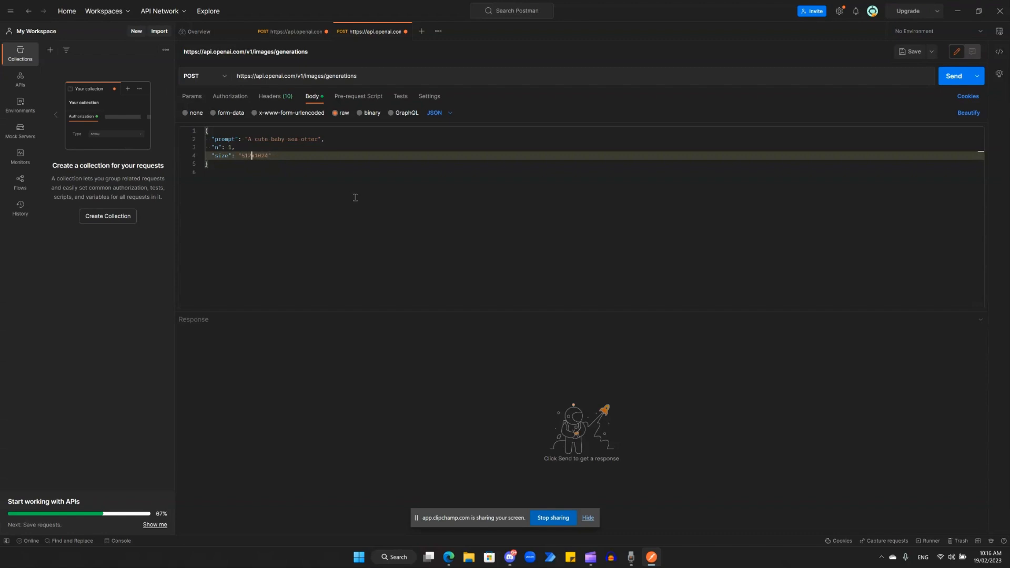
pyautogui.press('Right')
pyautogui.press('Right')
pyautogui.press('Right')
pyautogui.press('Right')
pyautogui.press('BackSpace')
pyautogui.press('BackSpace')
pyautogui.press('BackSpace')
pyautogui.write('12')
# Change the prompt in the image request body to "A cute baby sea whale"
pyautogui.click(291, 139)
pyautogui.doubleClick(291, 139)
pyautogui.press('Right')
pyautogui.press('Right')
pyautogui.press('Right')
pyautogui.press('Right')
pyautogui.press('Right')
pyautogui.press('Right')
pyautogui.press('Right')
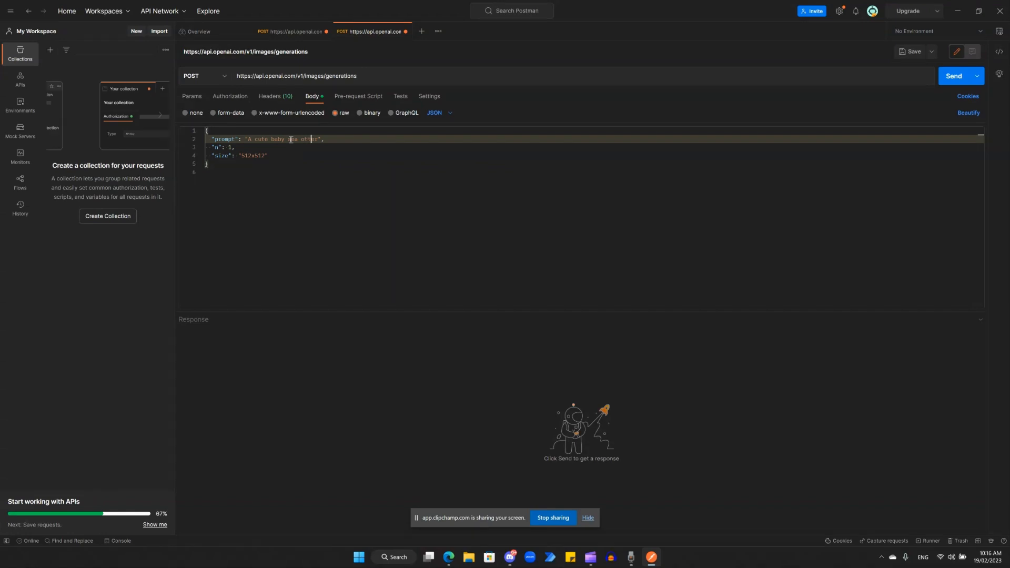
pyautogui.press('BackSpace')
pyautogui.press('BackSpace')
pyautogui.press('BackSpace')
pyautogui.press('BackSpace')
pyautogui.press('BackSpace')
pyautogui.write('whale')
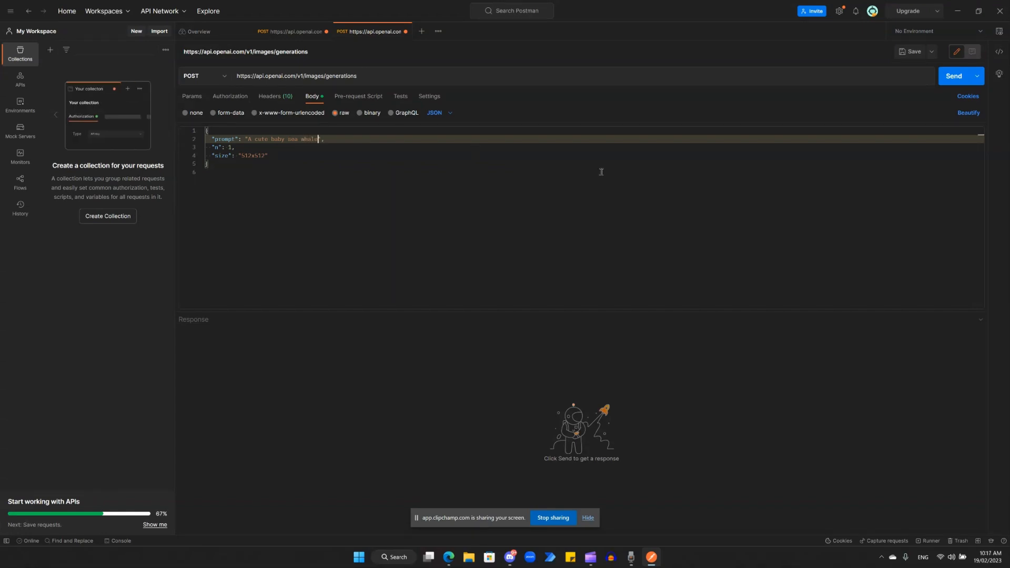
# Send the image generation request and follow the image URL returned in the response
pyautogui.click(954, 83)
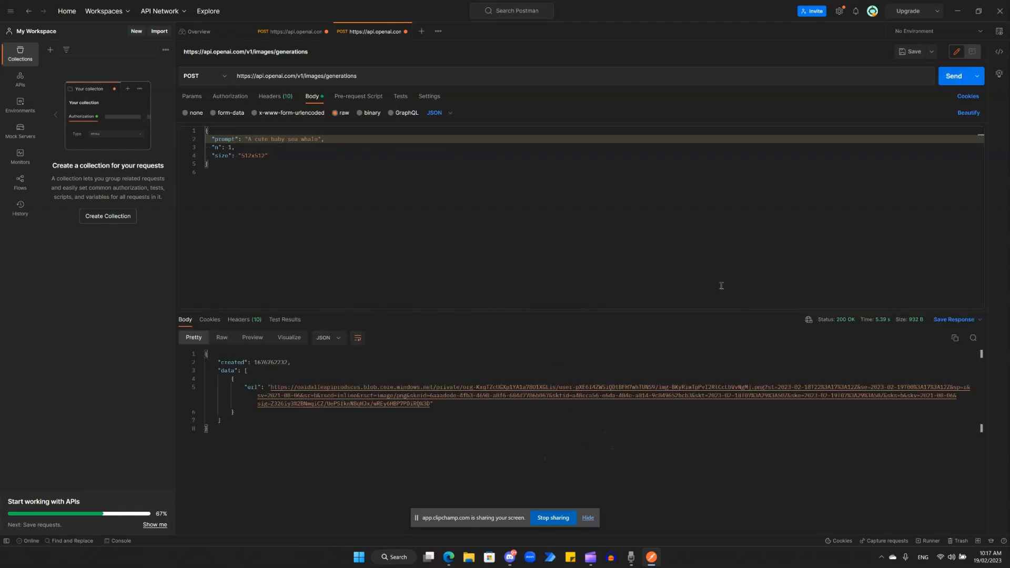
pyautogui.click(369, 400)
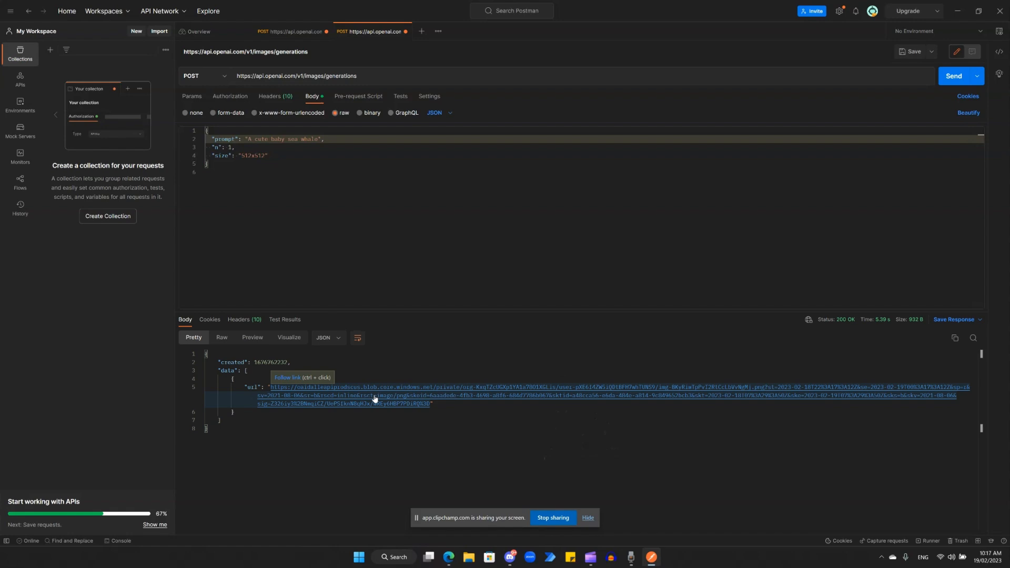
pyautogui.keyDown('ctrl'); pyautogui.click(375, 399); pyautogui.keyUp('ctrl')
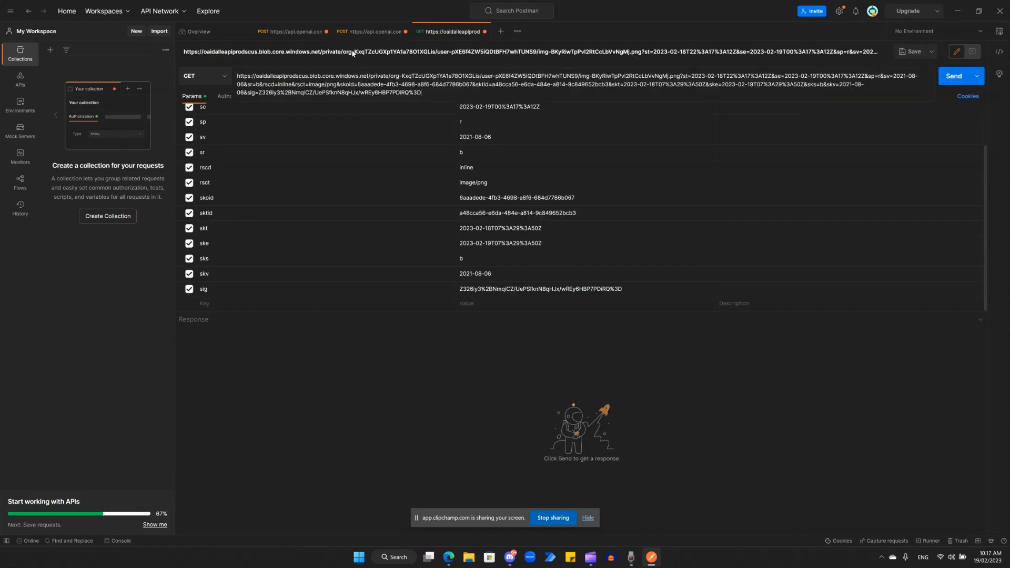
# Copy the full generated image URL from the new GET request and load it in Edge to view the picture
pyautogui.tripleClick(454, 77)
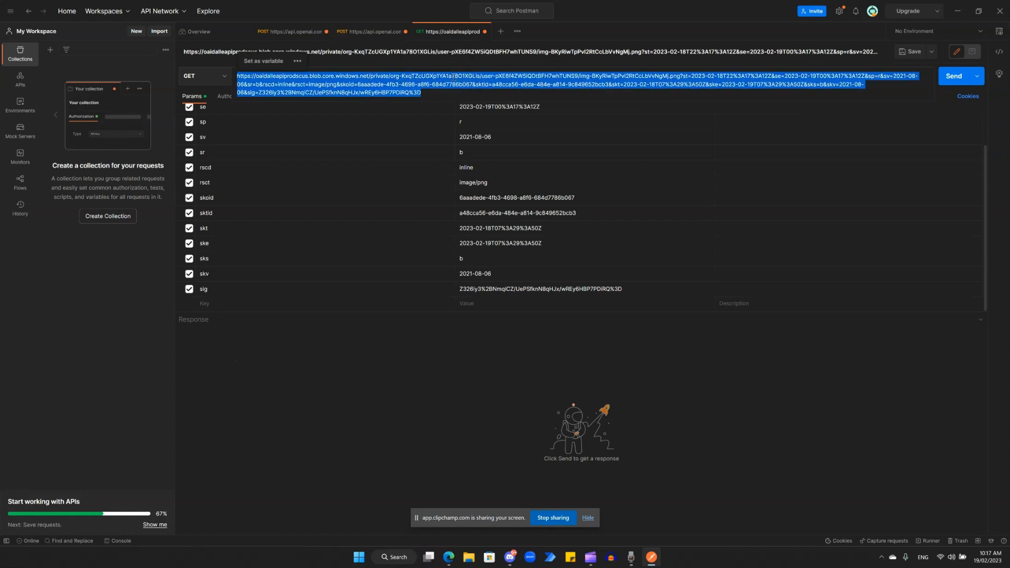
pyautogui.click(456, 562)
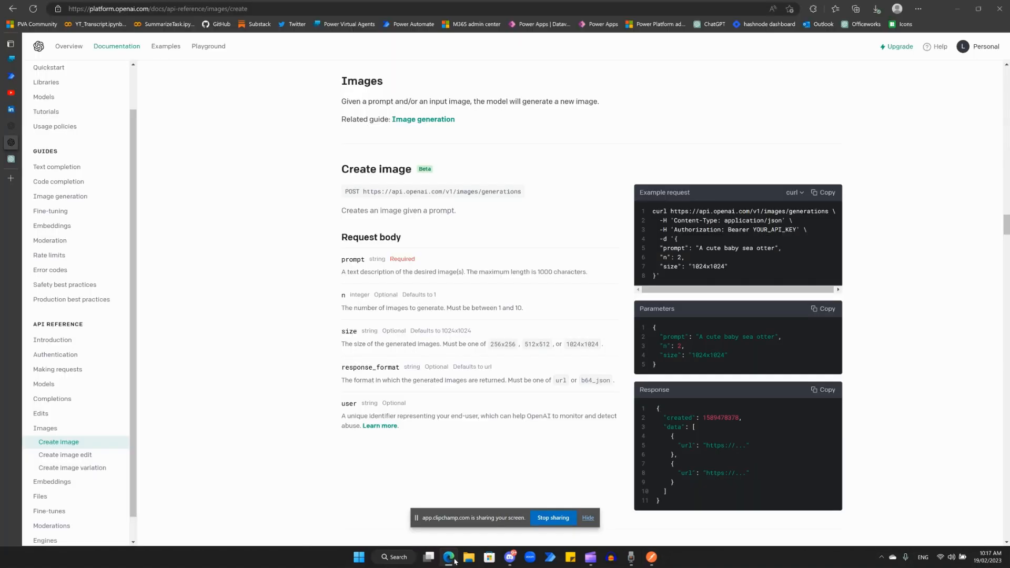
pyautogui.click(224, 11)
pyautogui.hotkey('ctrl', 'v')
pyautogui.press('Return')
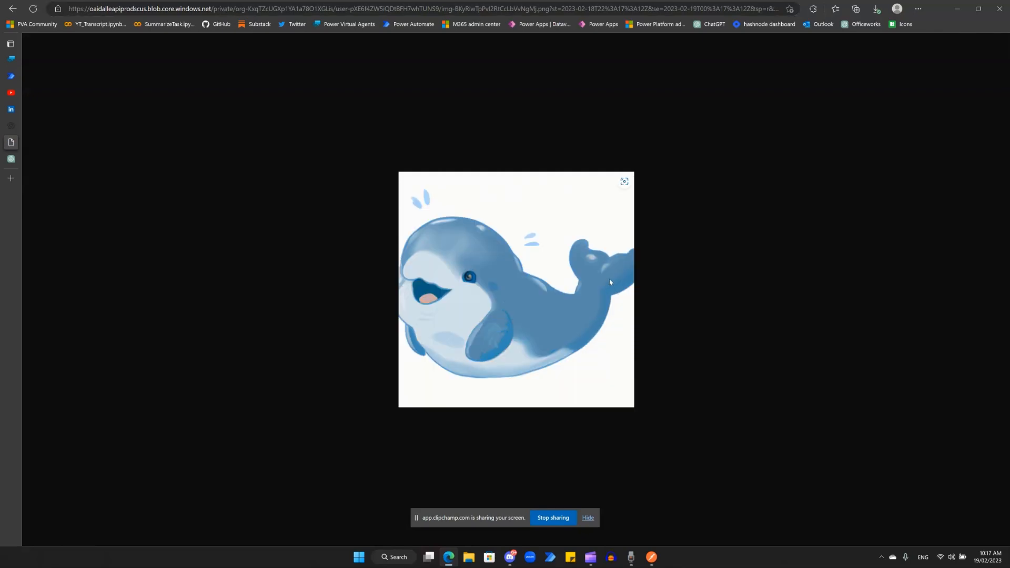
# Minimise the browser and return to the images/generations request in Postman
pyautogui.click(957, 12)
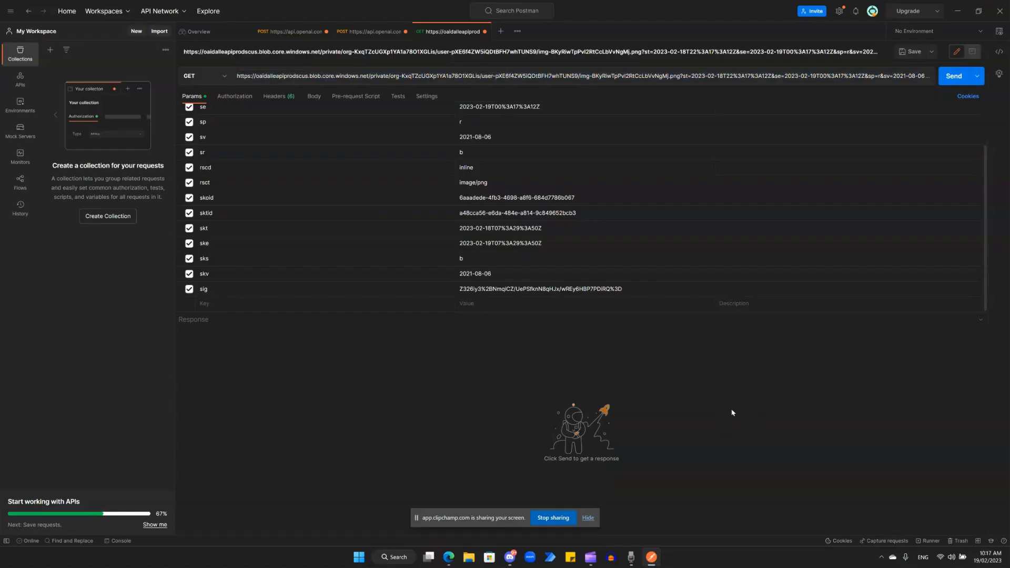
pyautogui.click(352, 32)
pyautogui.click(460, 282)
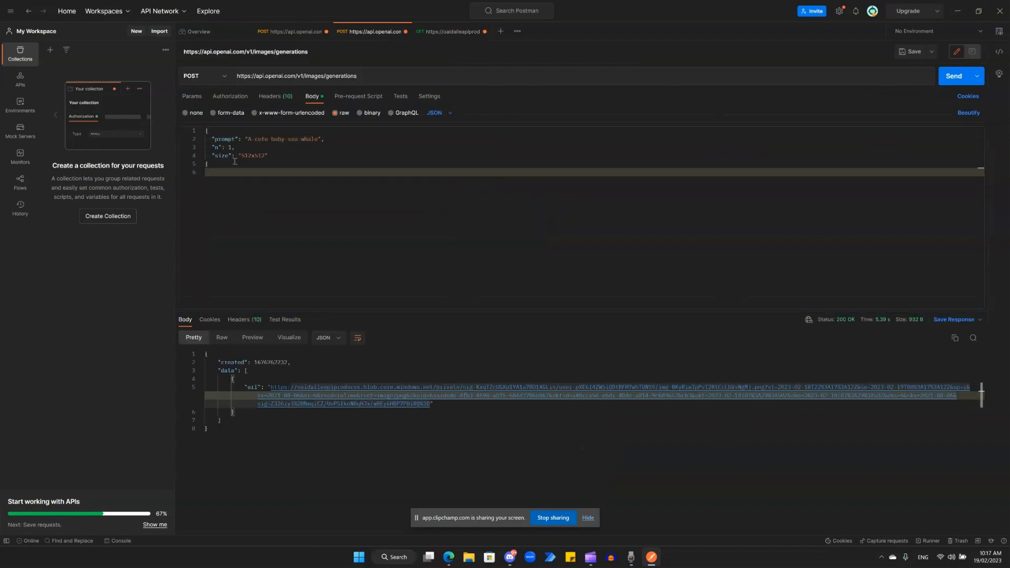
pyautogui.click(560, 521)
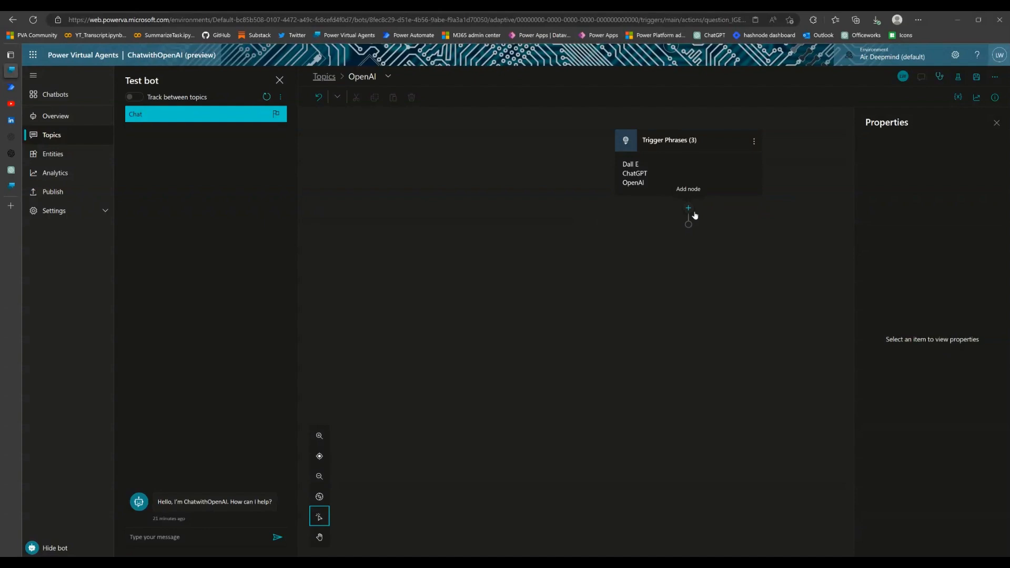
# In the OpenAI topic of Power Virtual Agents, add a question node below the trigger phrases asking "What would you like to do"
pyautogui.click(339, 99)
pyautogui.click(350, 149)
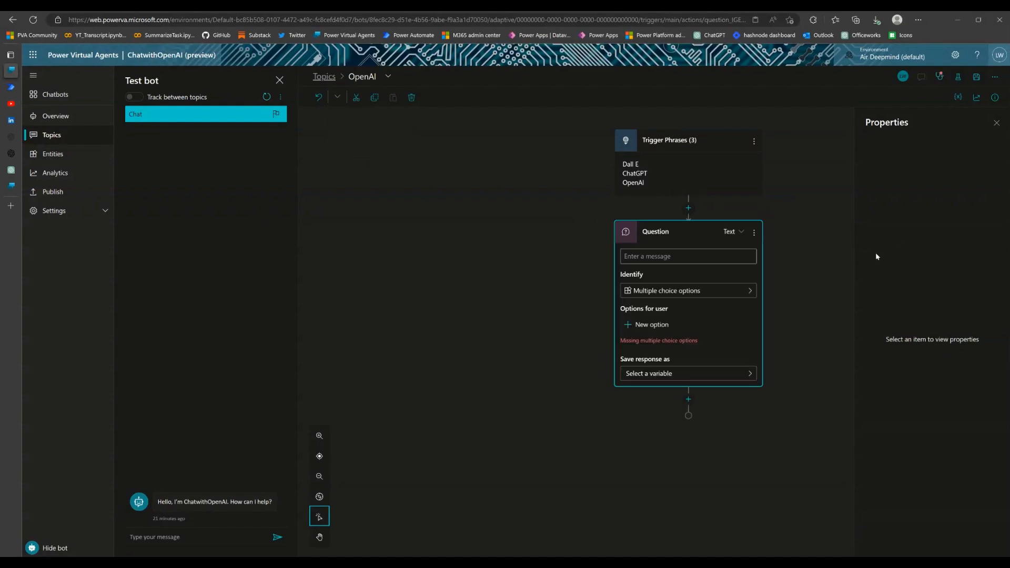
pyautogui.click(688, 257)
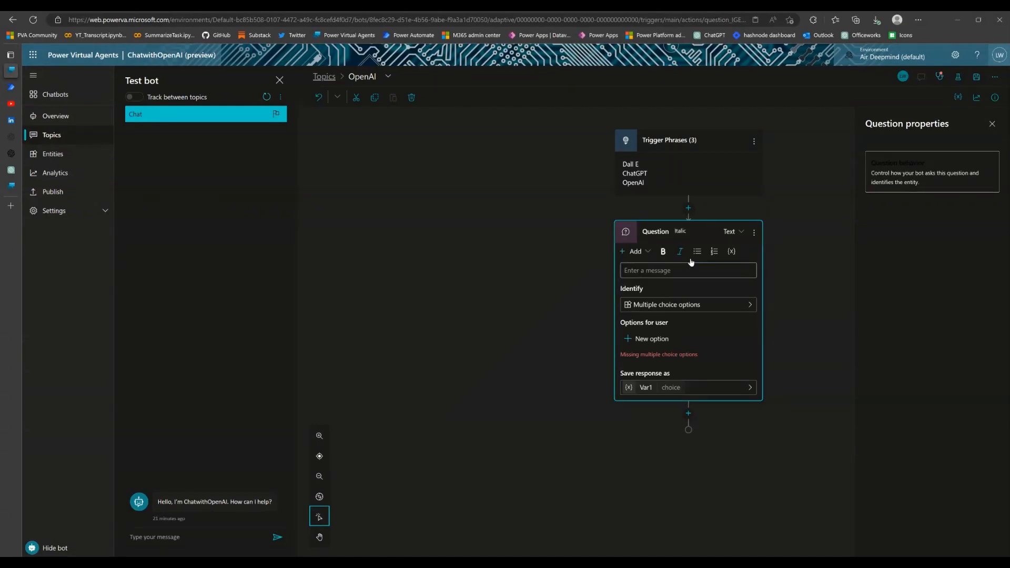
pyautogui.click(688, 277)
pyautogui.write('What woul')
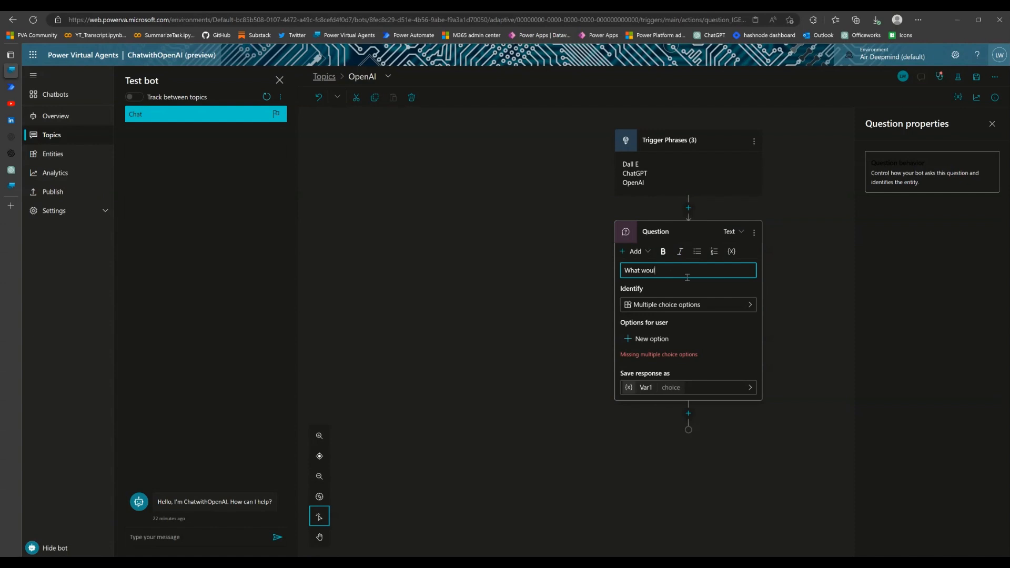
pyautogui.write('d you like to do')
# Add the multiple choice options "Image" and "Text" to the question
pyautogui.click(657, 340)
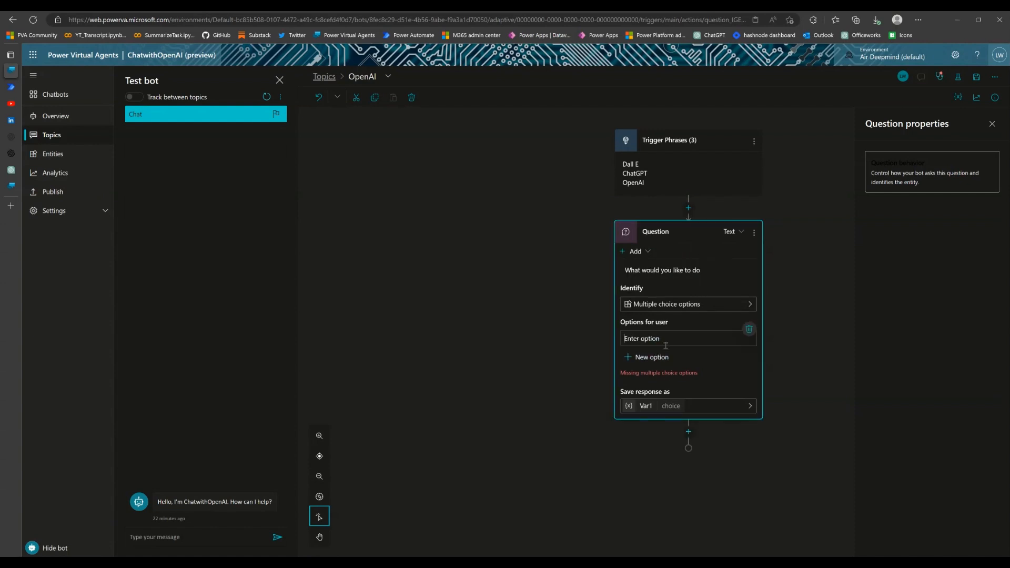
pyautogui.write('Image')
pyautogui.click(650, 358)
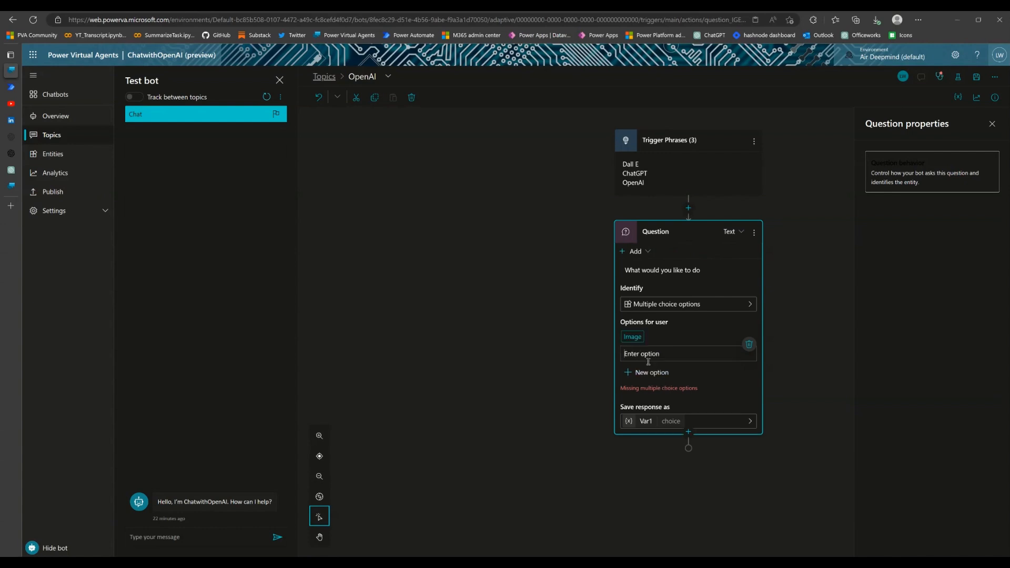
pyautogui.write('Text')
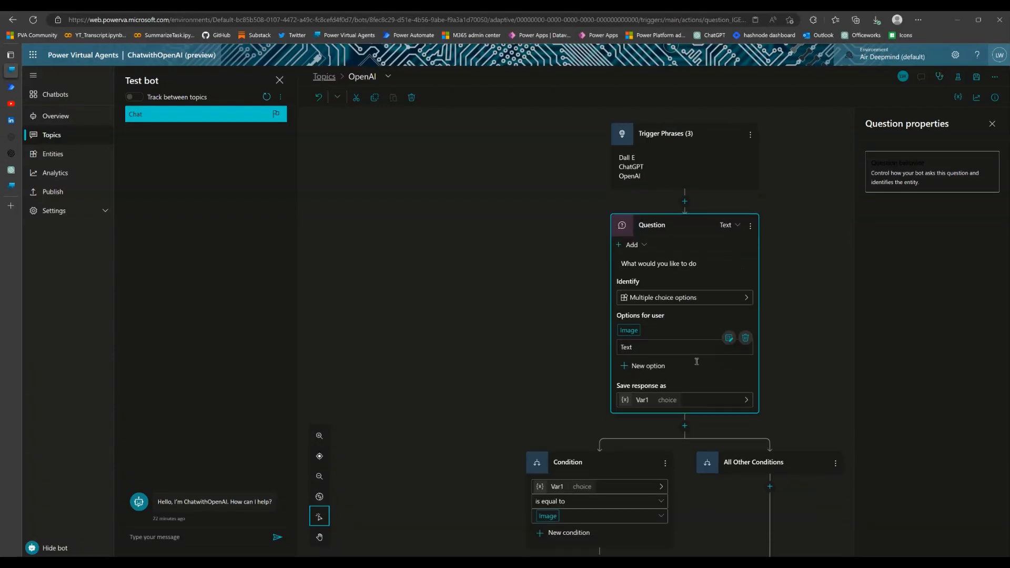
pyautogui.press('Return')
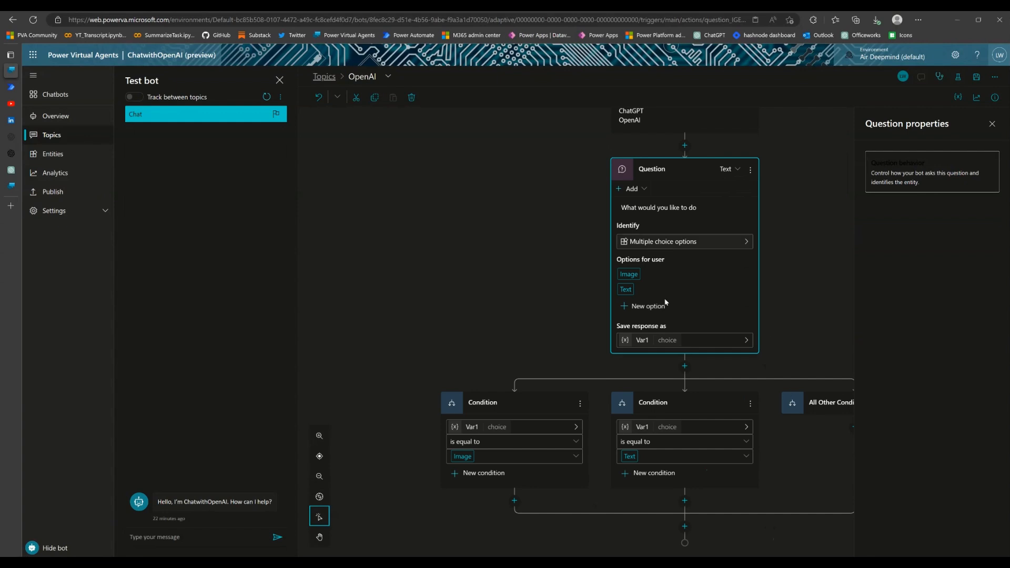
# Rename the variable that stores the question's response to VarChoices and close its properties
pyautogui.click(643, 346)
pyautogui.click(903, 178)
pyautogui.write('Choices')
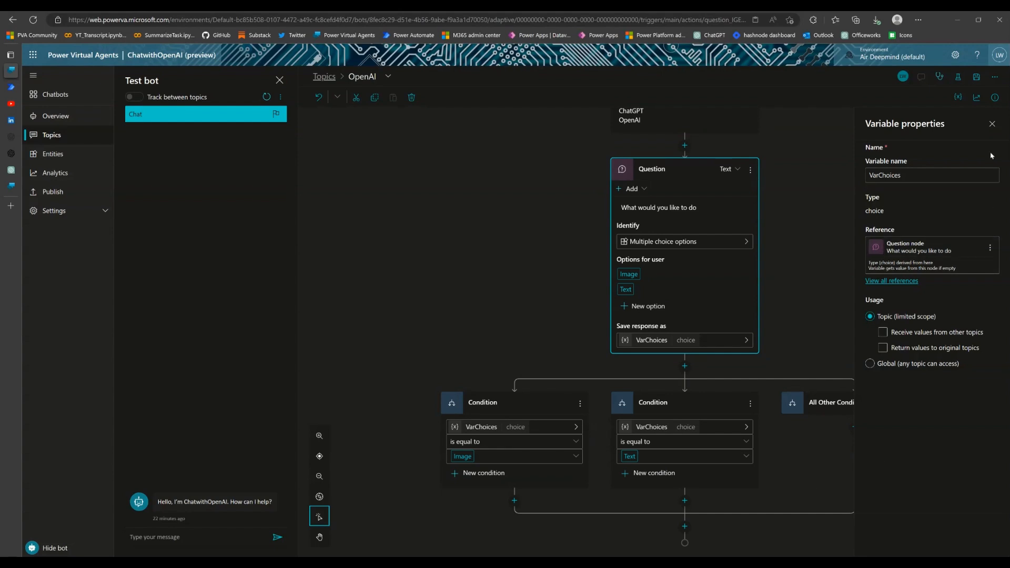
pyautogui.click(992, 125)
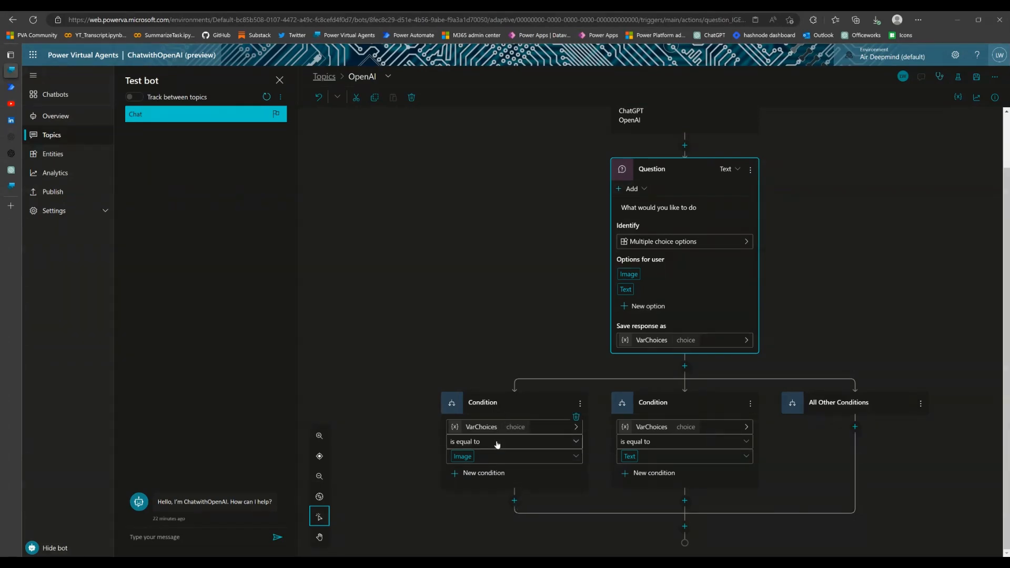
# Add a question node under the Image condition asking "What would you like to draw?"
pyautogui.click(516, 502)
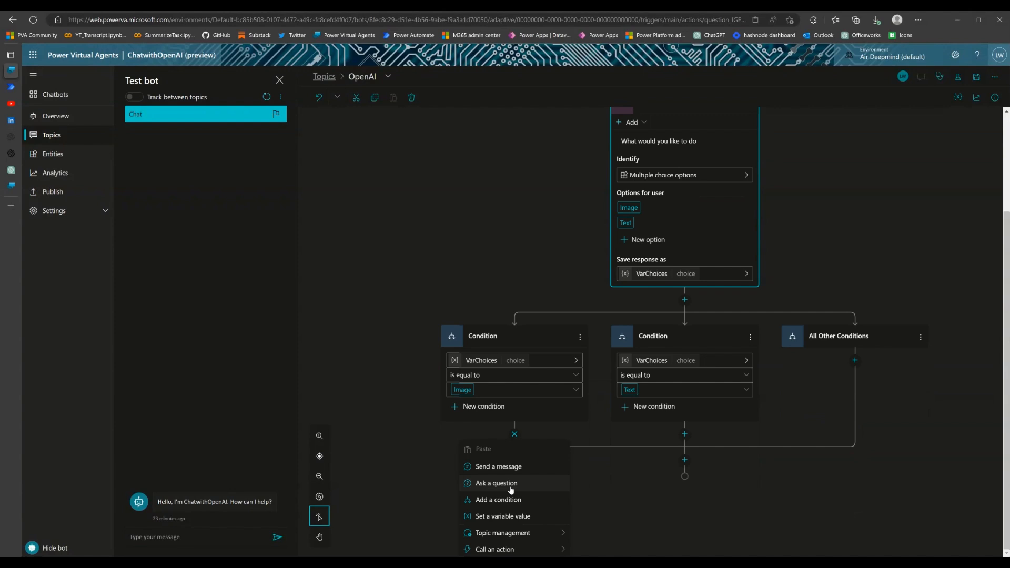
pyautogui.click(510, 486)
pyautogui.click(491, 427)
pyautogui.write('What would you li')
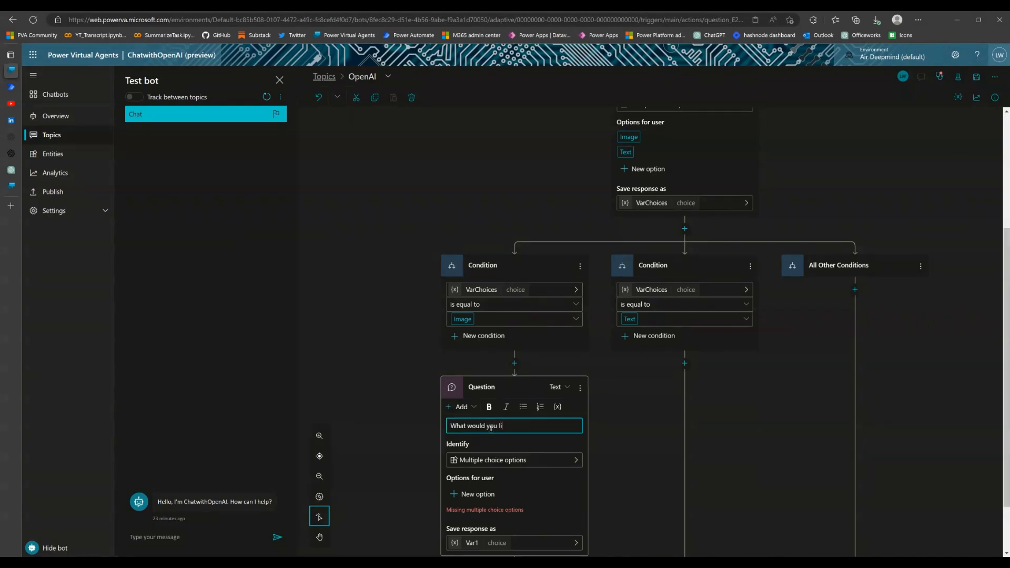
pyautogui.write('ke to draw?')
pyautogui.scroll(-3, 547, 437)
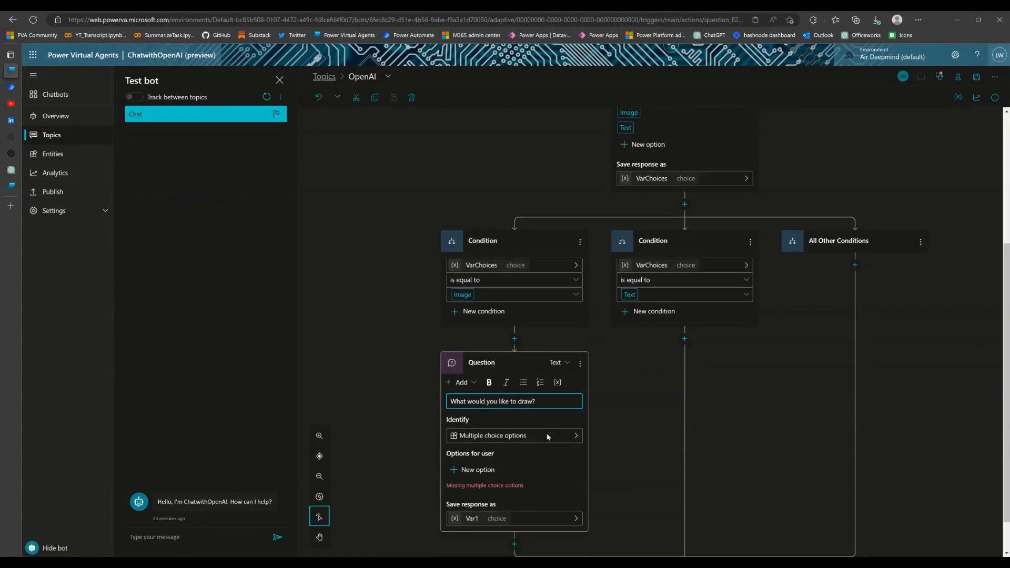
# Set the drawing question to identify the user's entire response
pyautogui.click(580, 394)
pyautogui.click(640, 334)
pyautogui.write('entire')
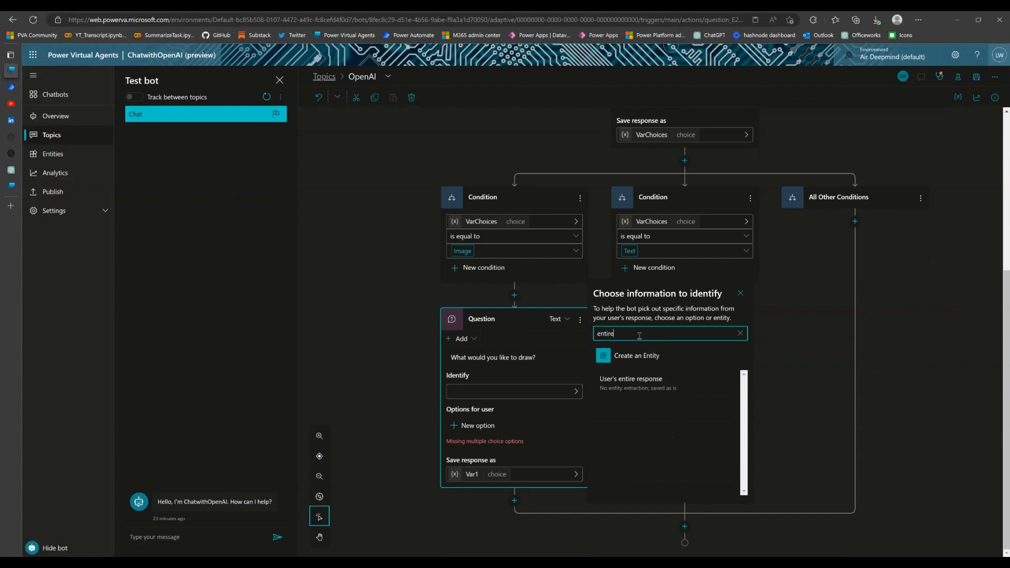
pyautogui.click(653, 394)
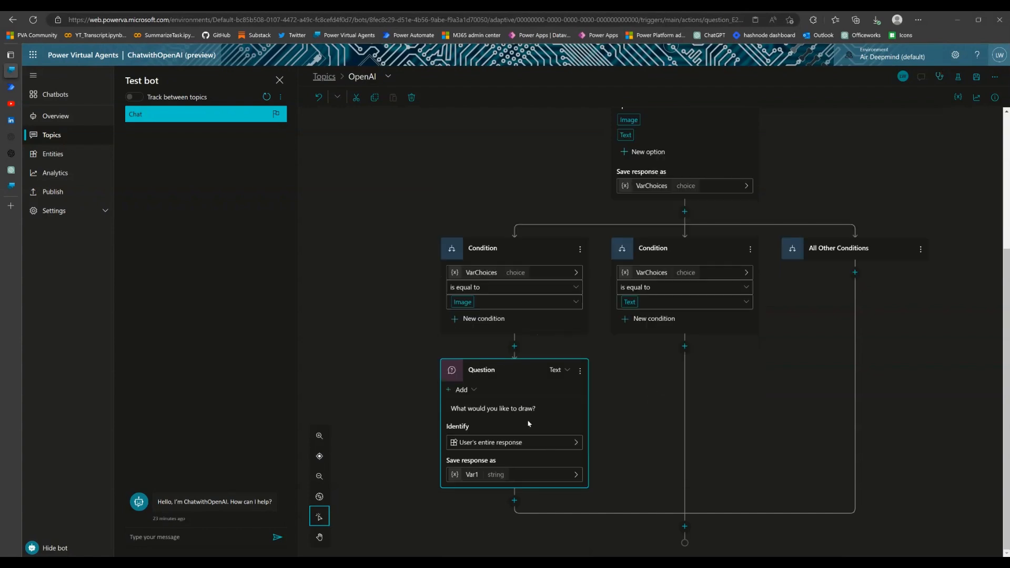
# Rename the variable that stores the drawing question's response to VarImagePrompt
pyautogui.click(473, 481)
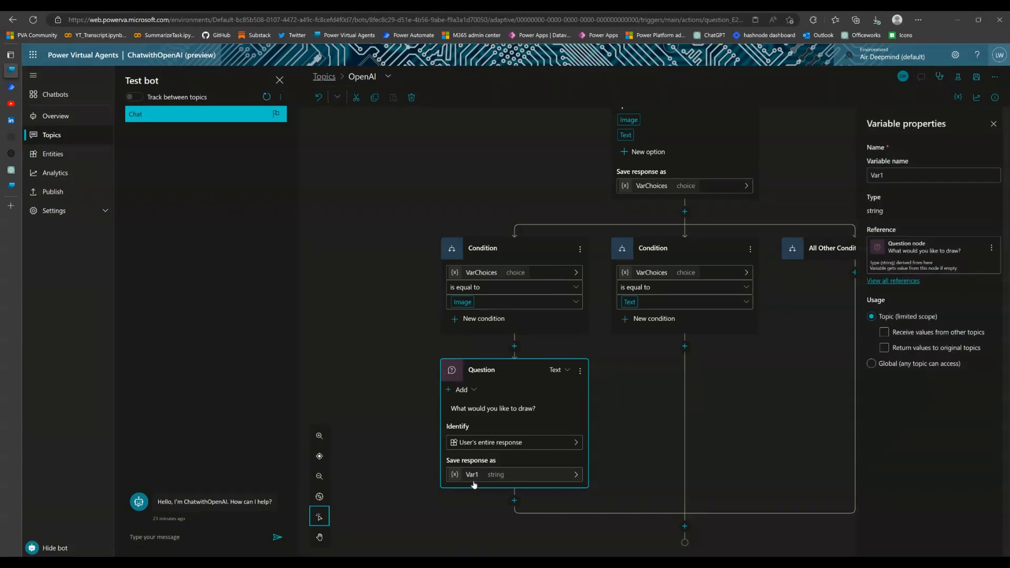
pyautogui.click(901, 177)
pyautogui.write('ImagePrompt')
pyautogui.click(592, 497)
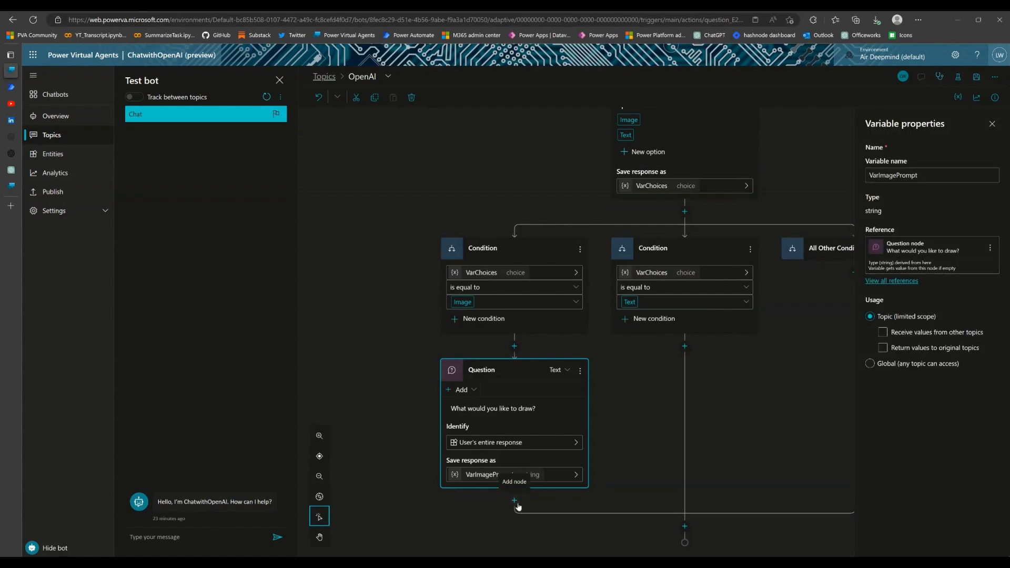
# Add an action call below the drawing question that creates a new Power Automate flow
pyautogui.click(516, 502)
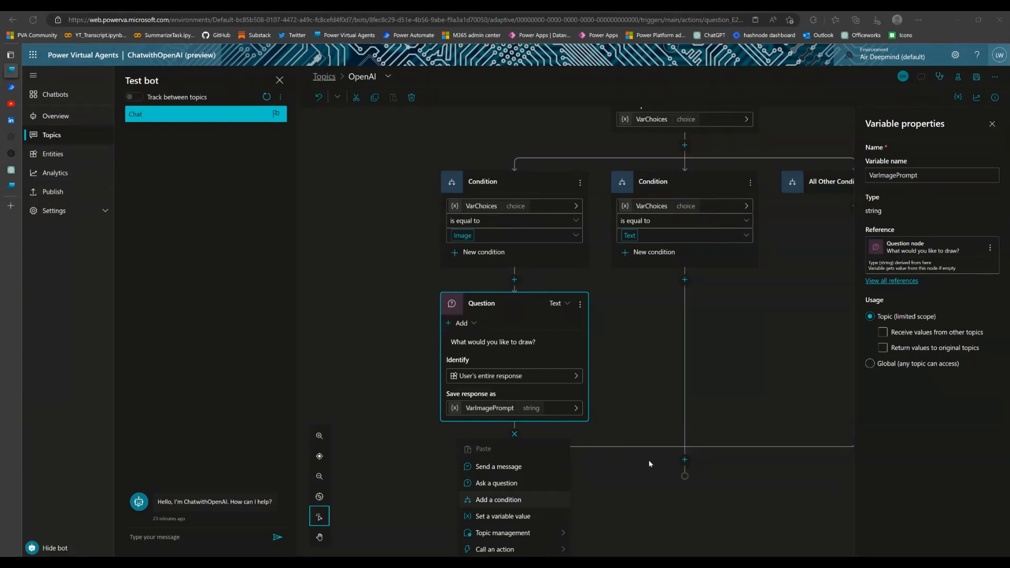
pyautogui.click(564, 551)
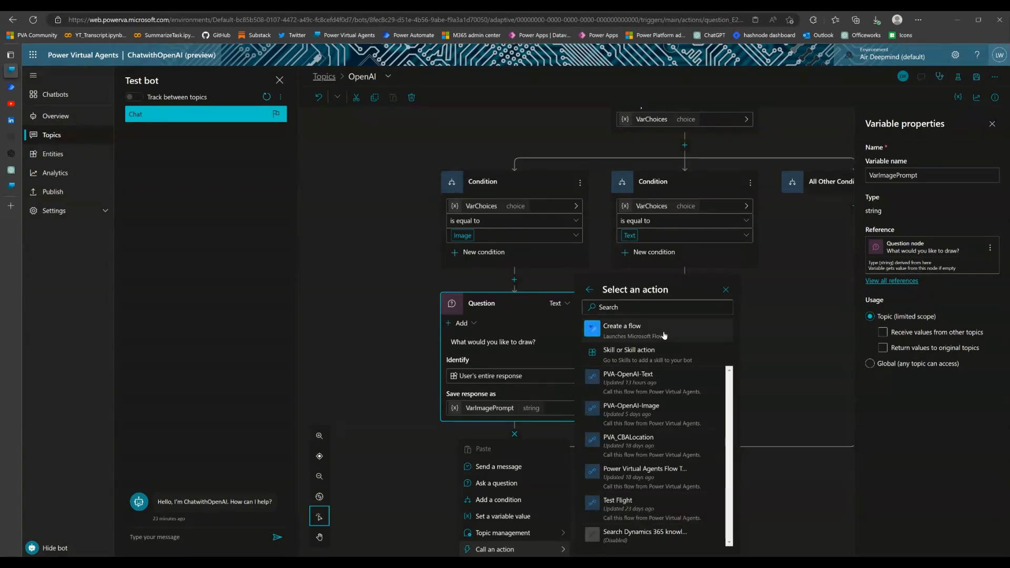
pyautogui.click(664, 335)
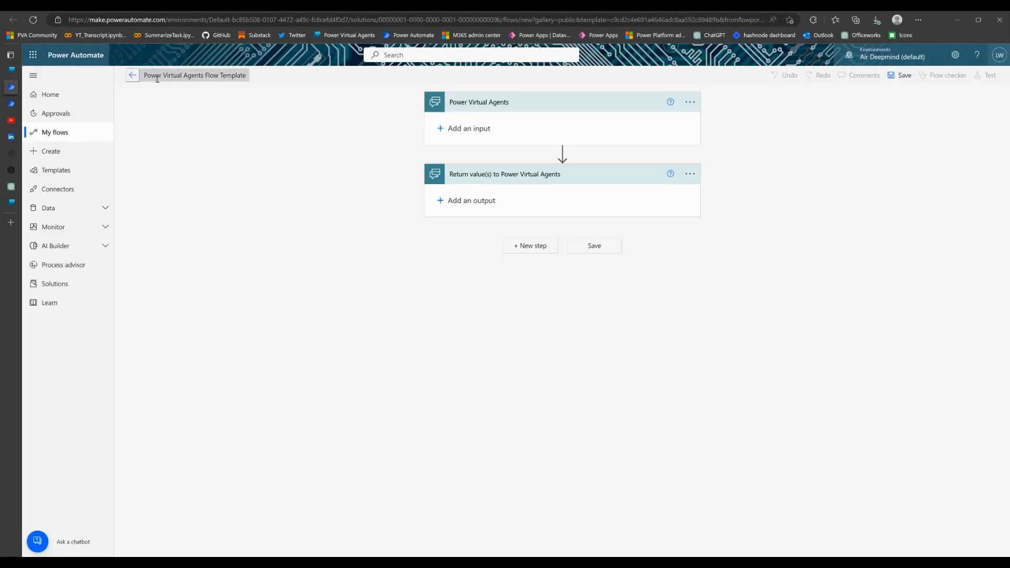
# Rename the new flow from the template name to OpenAITextPrompt
pyautogui.click(157, 76)
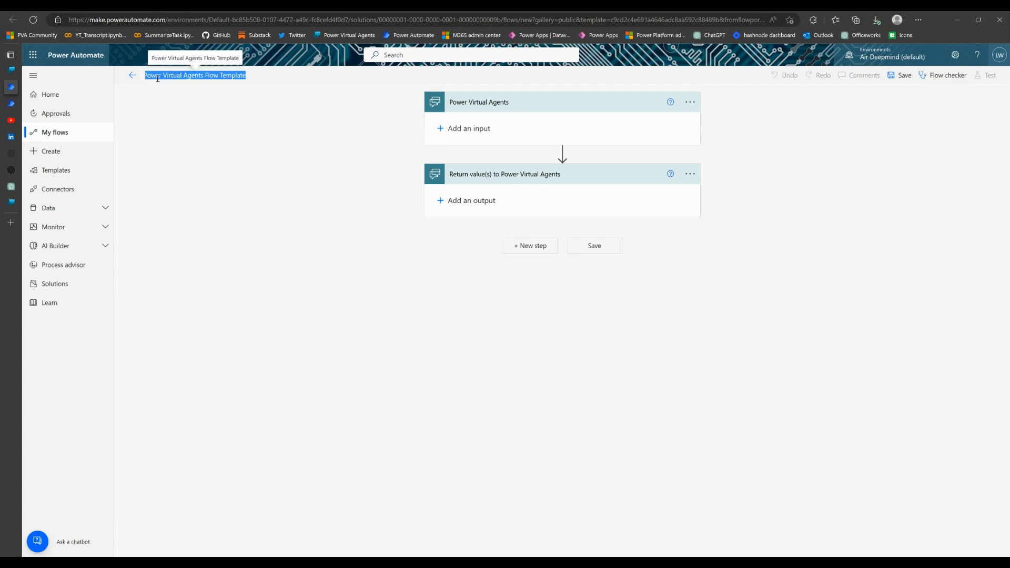
pyautogui.write('OpenAIT')
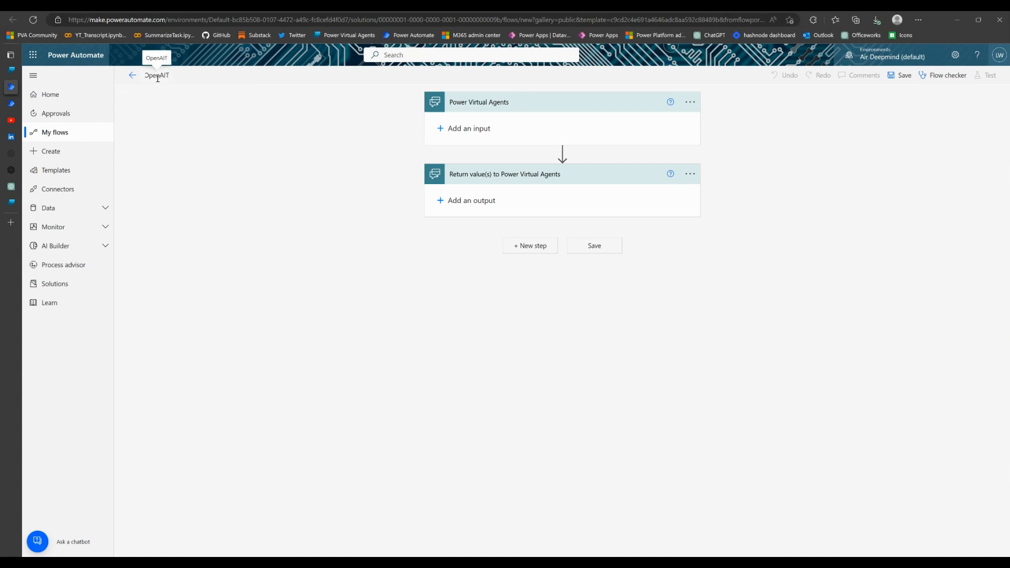
pyautogui.write('extPrompt')
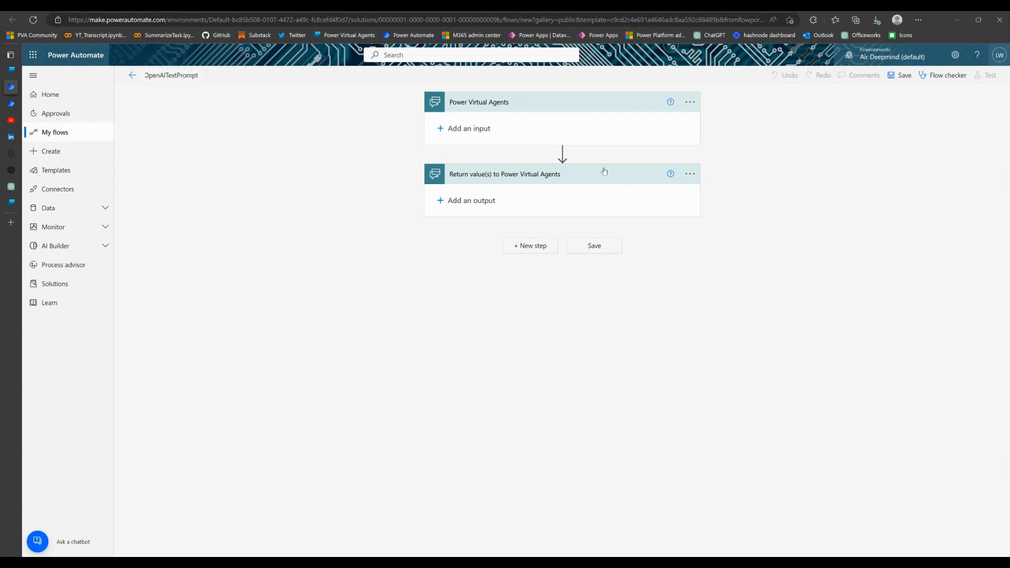
# Look up OpenAI among the flow operations, but insert the premium HTTP action between the trigger and the return step
pyautogui.moveTo(565, 162)
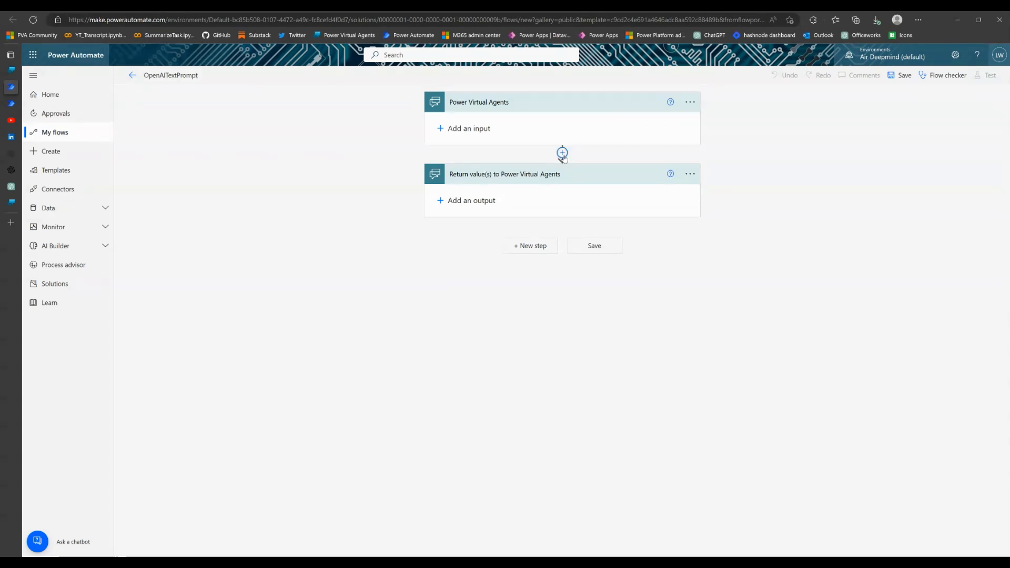
pyautogui.click(562, 153)
pyautogui.click(573, 168)
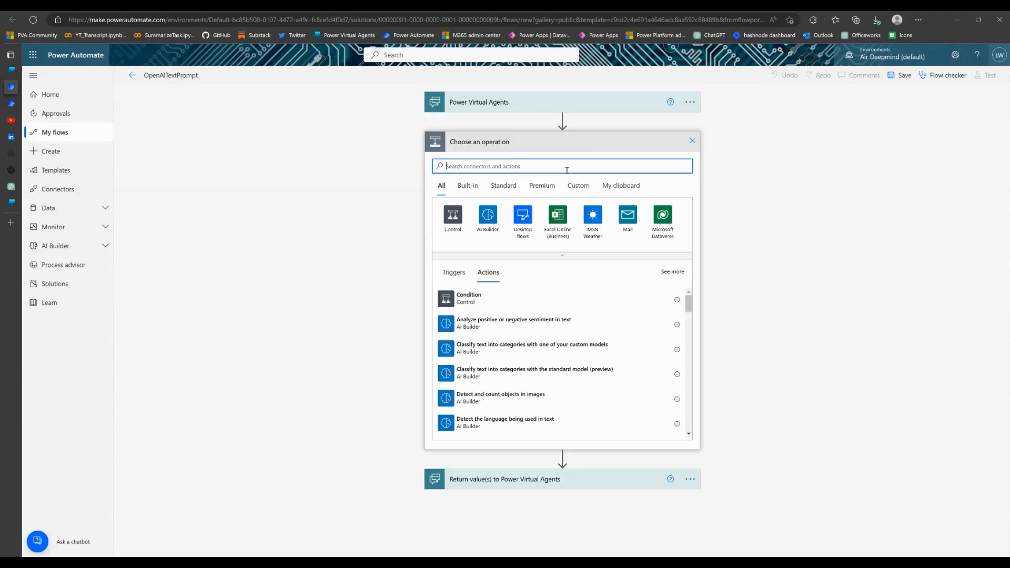
pyautogui.write('OpenAI')
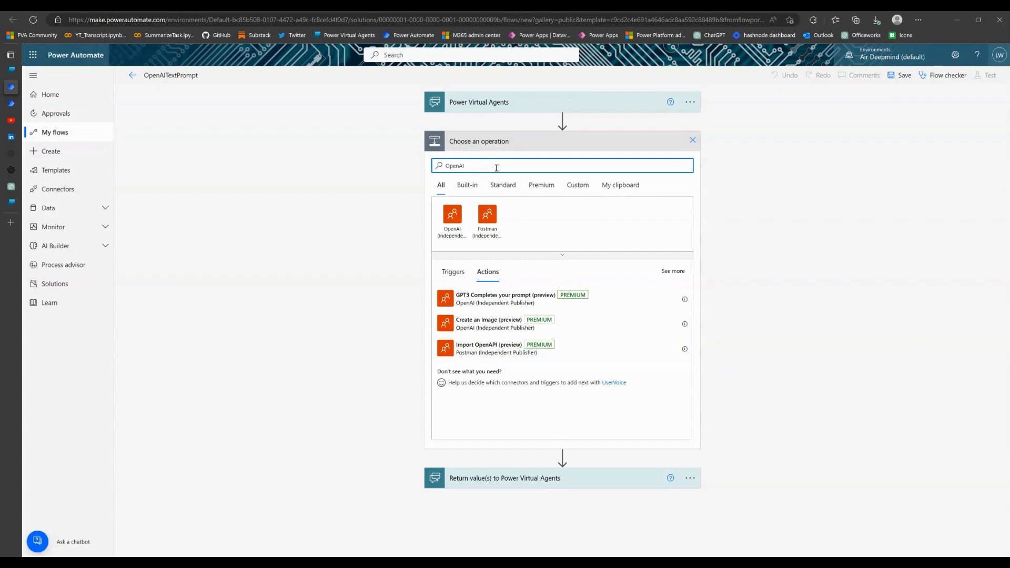
pyautogui.press('BackSpace')
pyautogui.press('BackSpace')
pyautogui.press('BackSpace')
pyautogui.press('BackSpace')
pyautogui.press('BackSpace')
pyautogui.write('http')
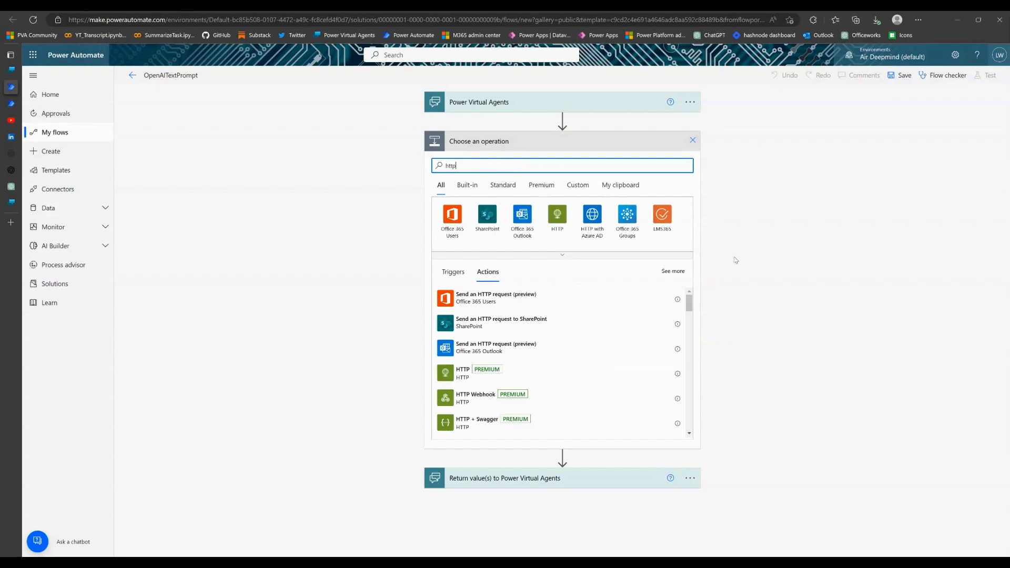
pyautogui.click(520, 379)
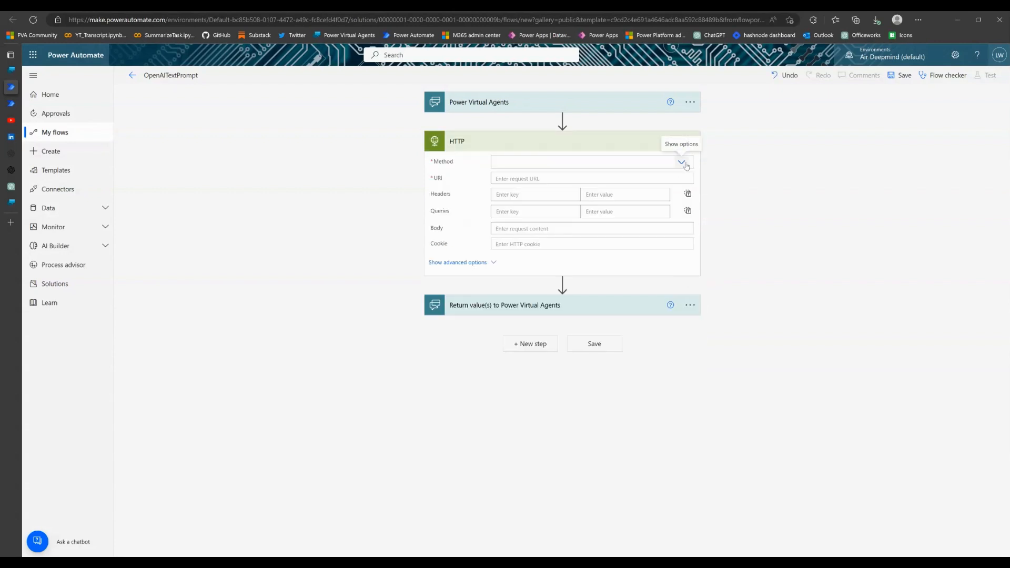
pyautogui.click(683, 164)
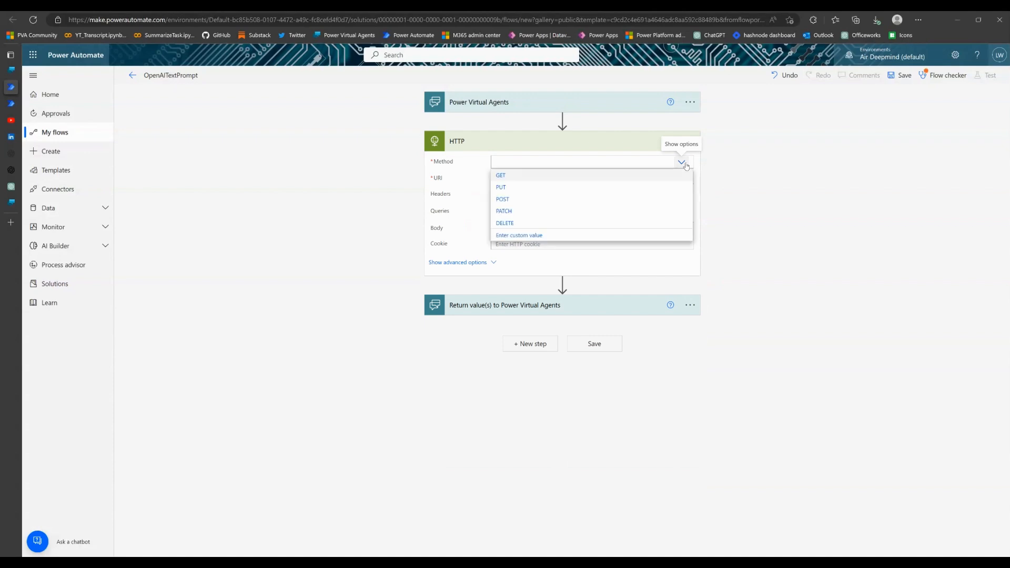
pyautogui.click(509, 200)
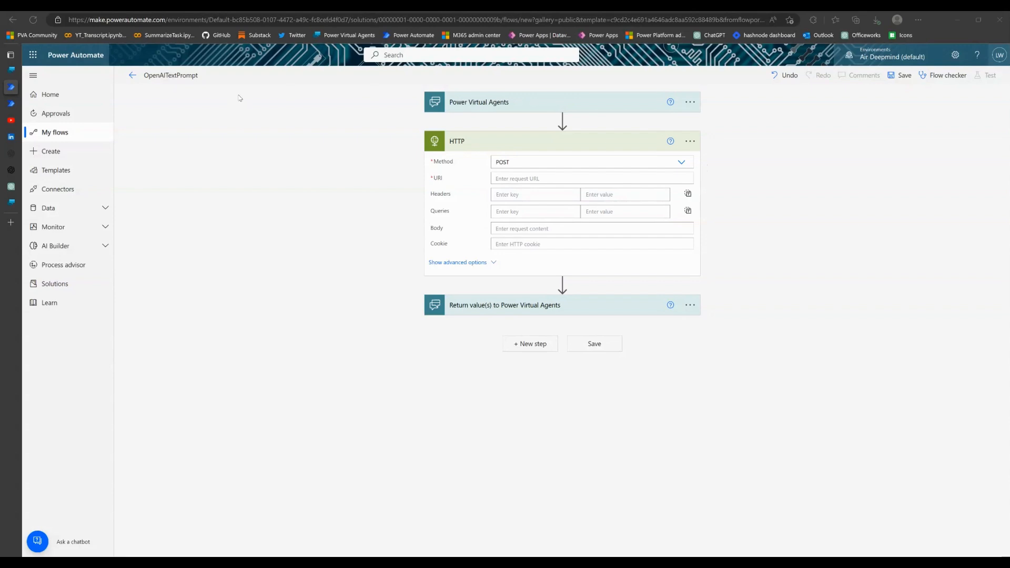
pyautogui.click(539, 180)
pyautogui.write('https://api.openai.com/v1/images/generations')
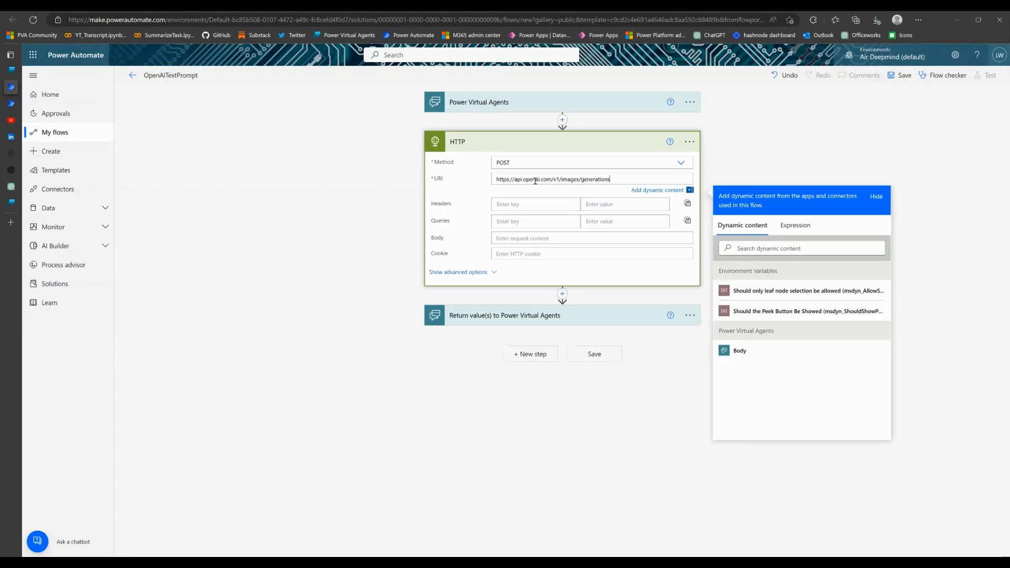
# Add a ContentType header with the value application/json to the HTTP action
pyautogui.click(519, 209)
pyautogui.write('Co')
pyautogui.press('BackSpace')
pyautogui.press('BackSpace')
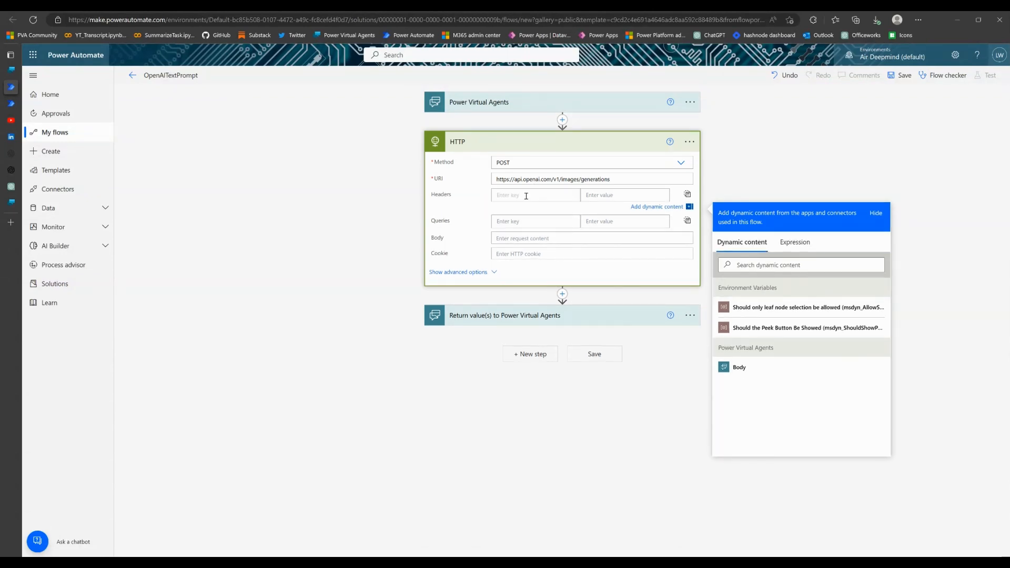
pyautogui.write('ContentType')
pyautogui.press('Tab')
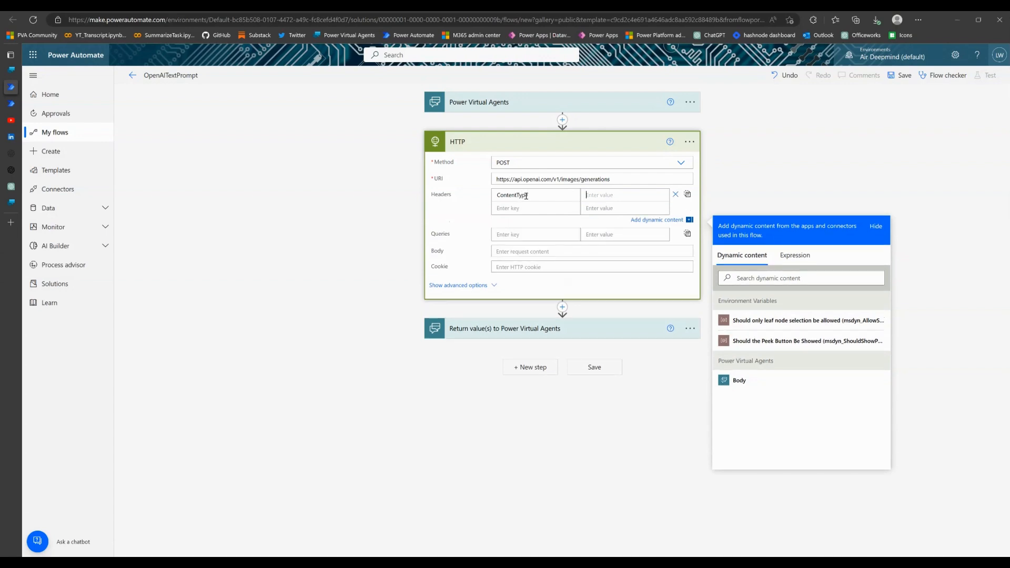
pyautogui.write('application/json')
# Add a second header key named Authorisation to the HTTP action, leaving its value empty
pyautogui.click(557, 213)
pyautogui.write('Authori')
pyautogui.press('BackSpace')
pyautogui.press('BackSpace')
pyautogui.press('BackSpace')
pyautogui.write('oriza')
pyautogui.press('BackSpace')
pyautogui.press('BackSpace')
pyautogui.write('sation')
# Paste the JSON with prompt "A cute baby sea whale", n 1 and size "512x512" into the HTTP action's body
pyautogui.click(511, 251)
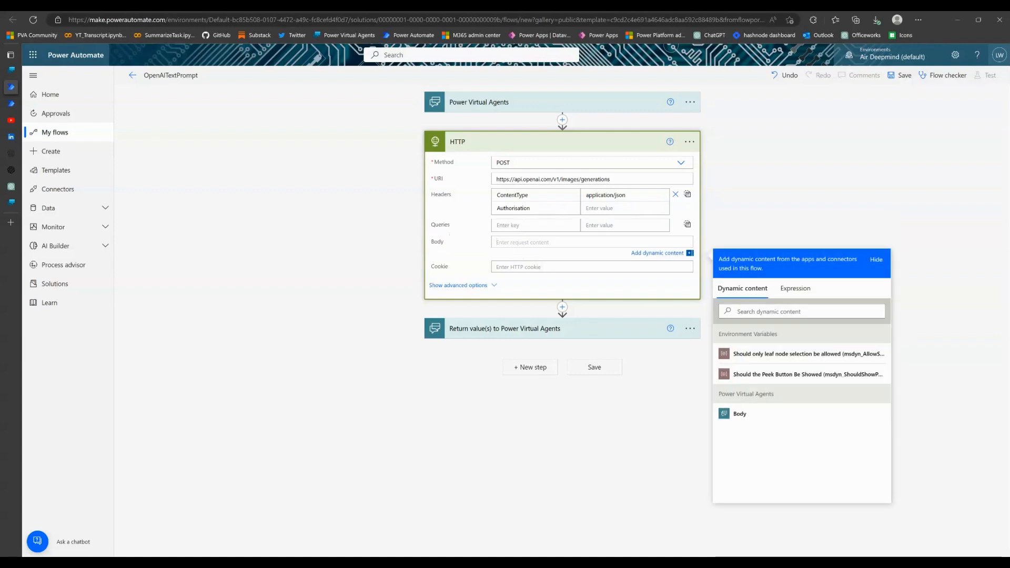
pyautogui.hotkey('alt', 'Tab')
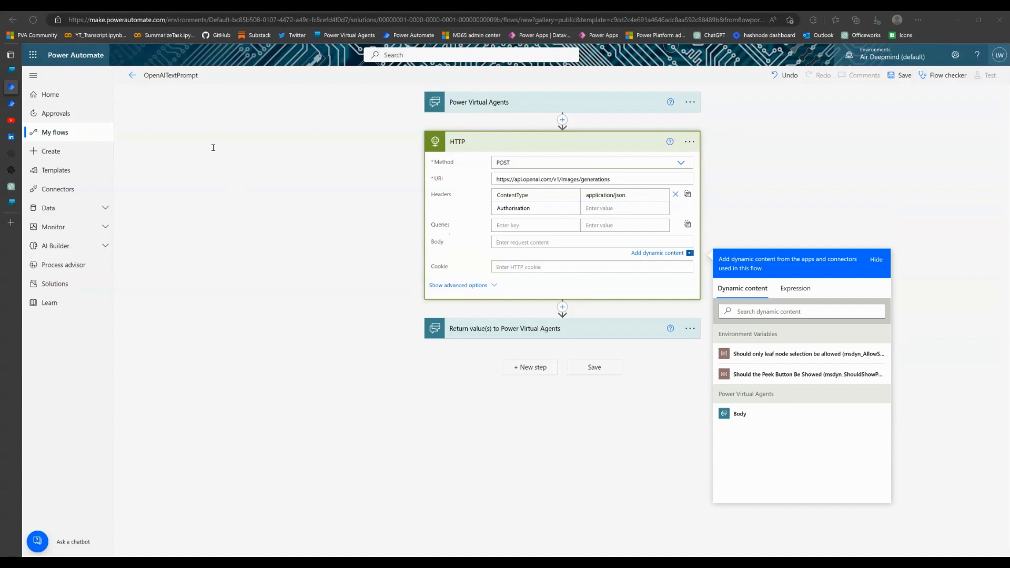
pyautogui.click(520, 245)
pyautogui.write('{   "prompt": "A cute baby sea whale",   "n": 1,   "size": "512x512" }')
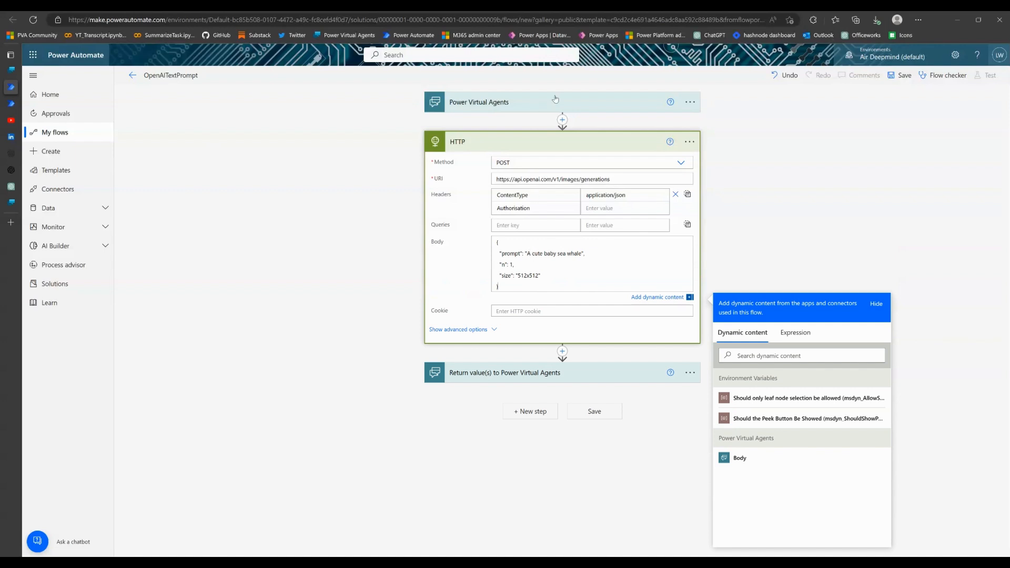
# Add a text input named PVATextInput to the flow's Power Virtual Agents trigger
pyautogui.click(556, 109)
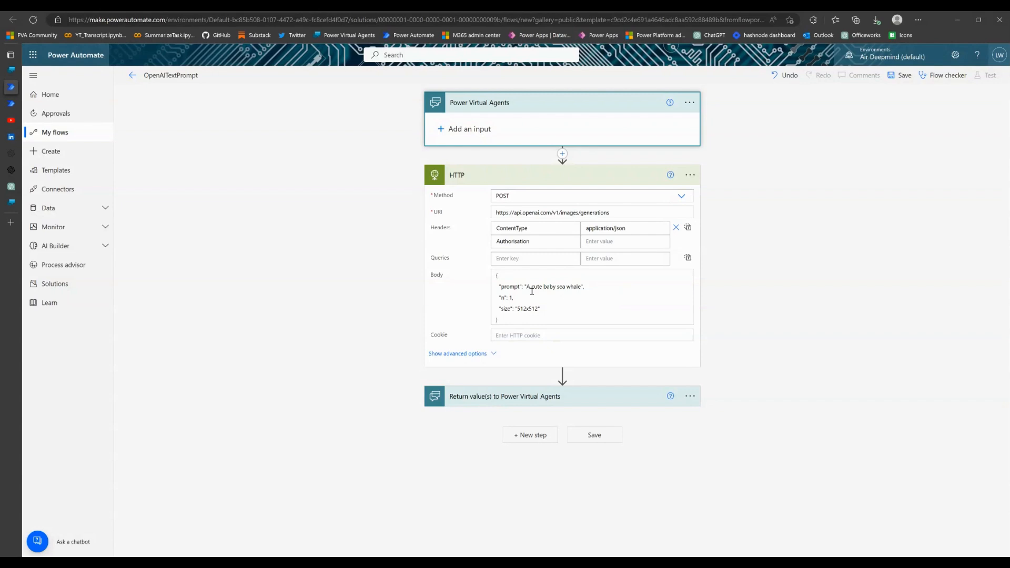
pyautogui.moveTo(526, 286)
pyautogui.mouseDown()
pyautogui.moveTo(579, 293)
pyautogui.moveTo(524, 287)
pyautogui.mouseUp()
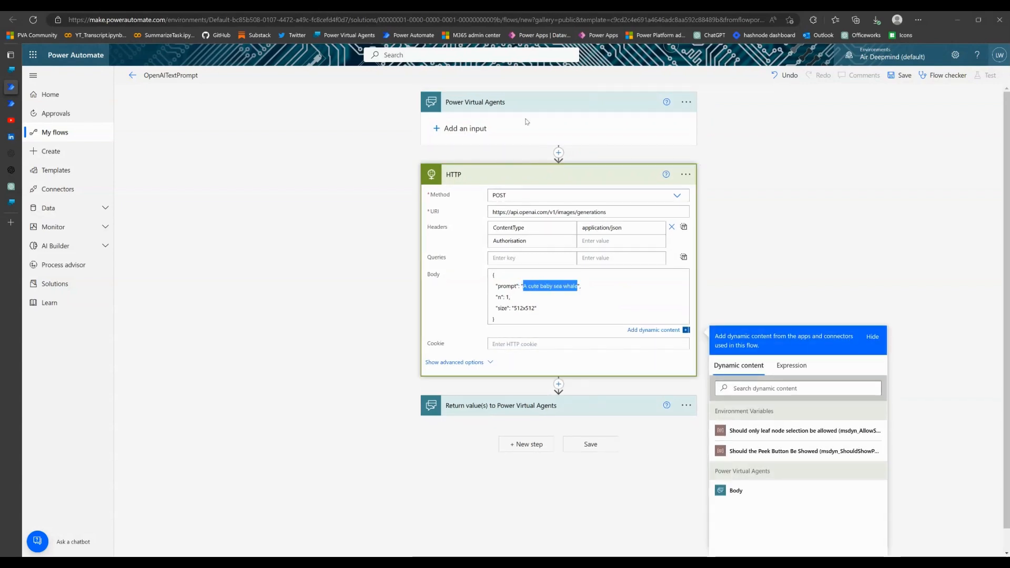
pyautogui.click(451, 132)
pyautogui.click(462, 154)
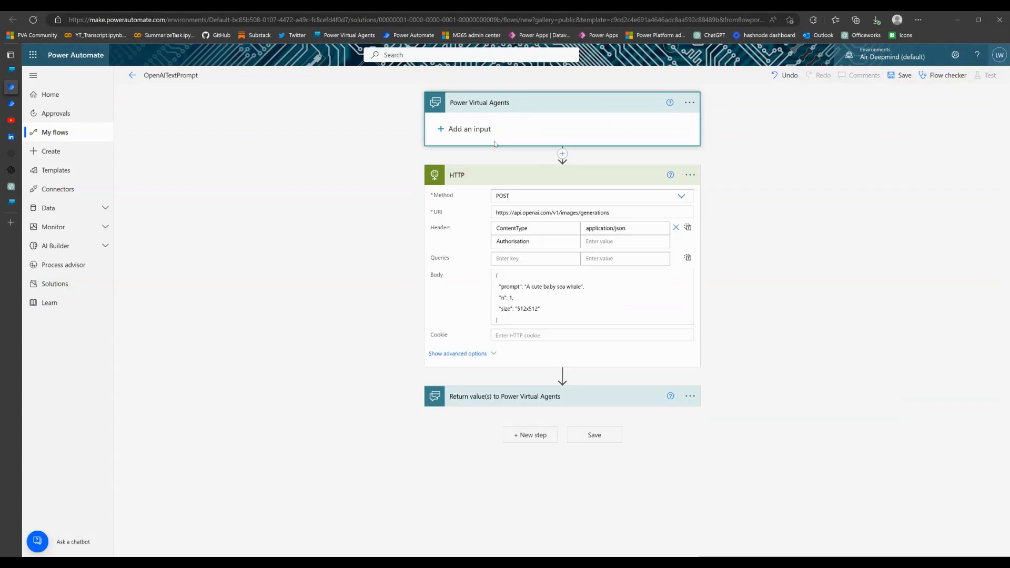
pyautogui.doubleClick(478, 124)
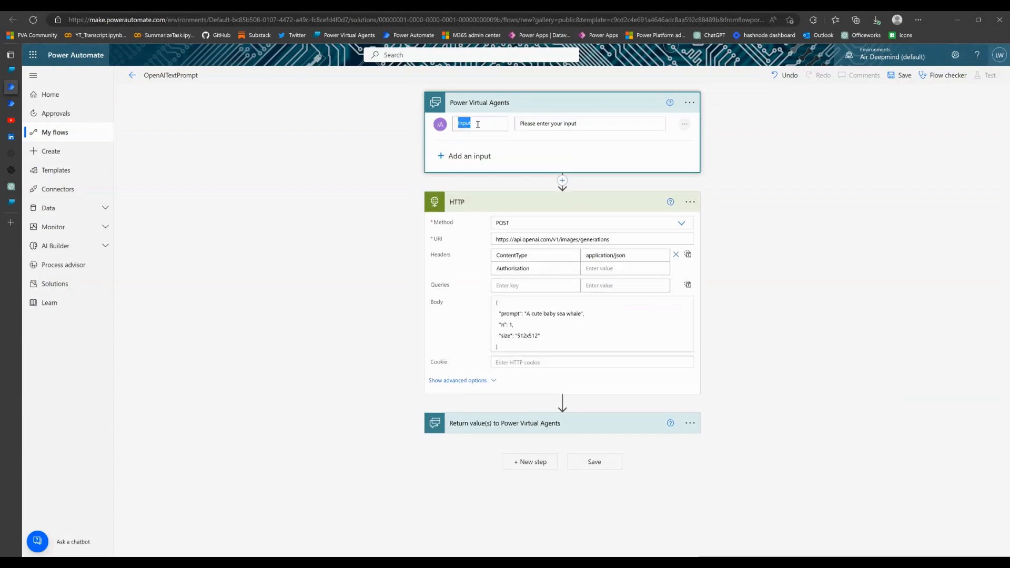
pyautogui.write('PVA')
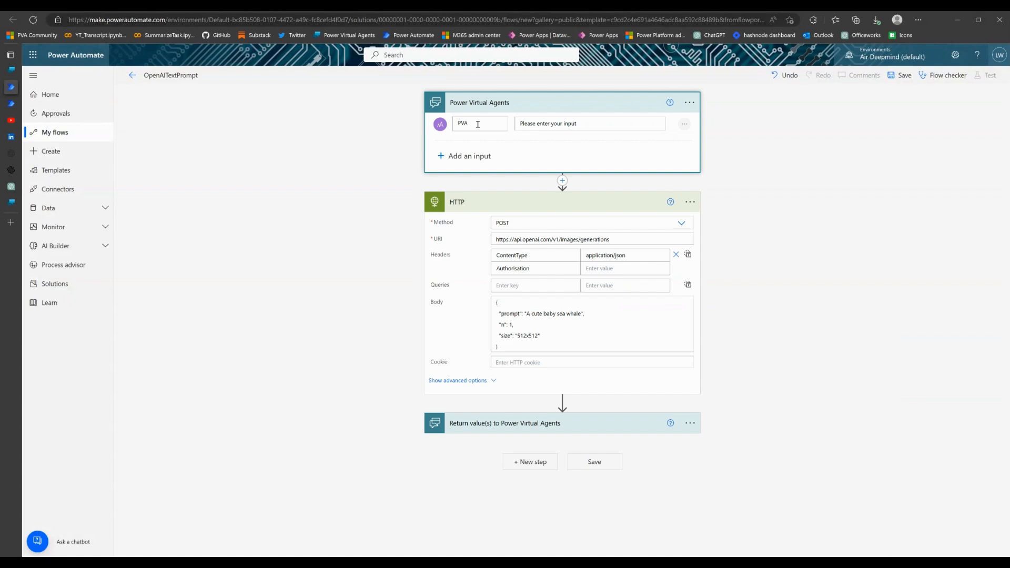
pyautogui.write('TextInput')
# Rename the trigger's text input to PVAImagePromt
pyautogui.click(582, 316)
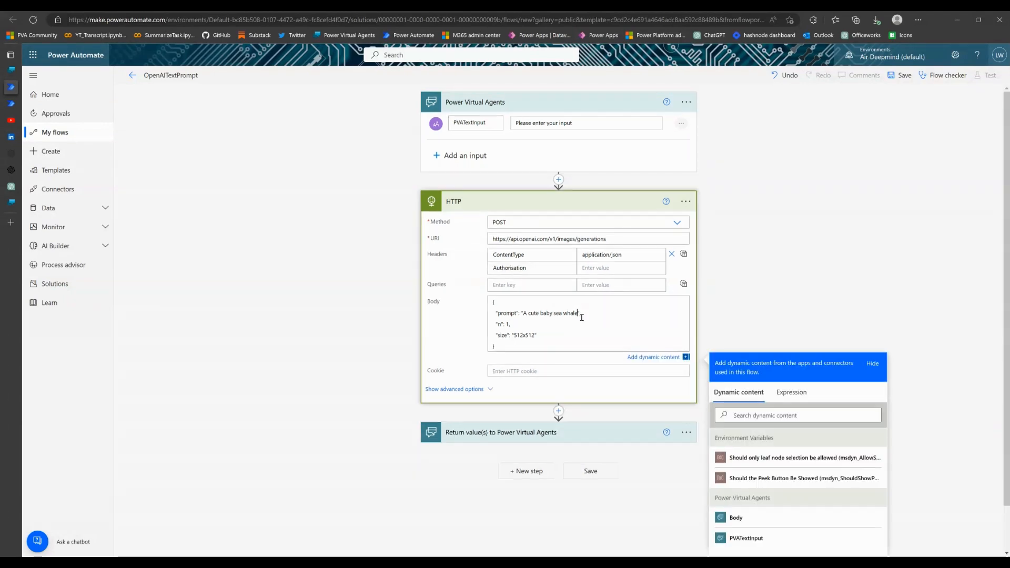
pyautogui.press('BackSpace')
pyautogui.press('BackSpace')
pyautogui.press('BackSpace')
pyautogui.press('BackSpace')
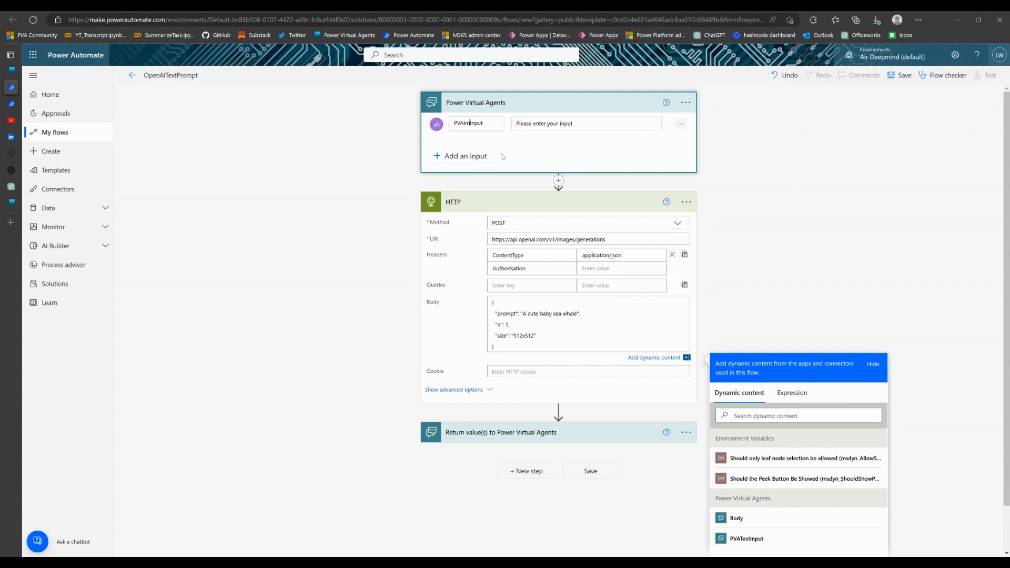
pyautogui.write('Image')
pyautogui.hotkey('shift', 'End')
pyautogui.write('Promt')
# Replace the sample prompt text between the quotes in the HTTP body with the PVAImagePromt dynamic value
pyautogui.click(578, 315)
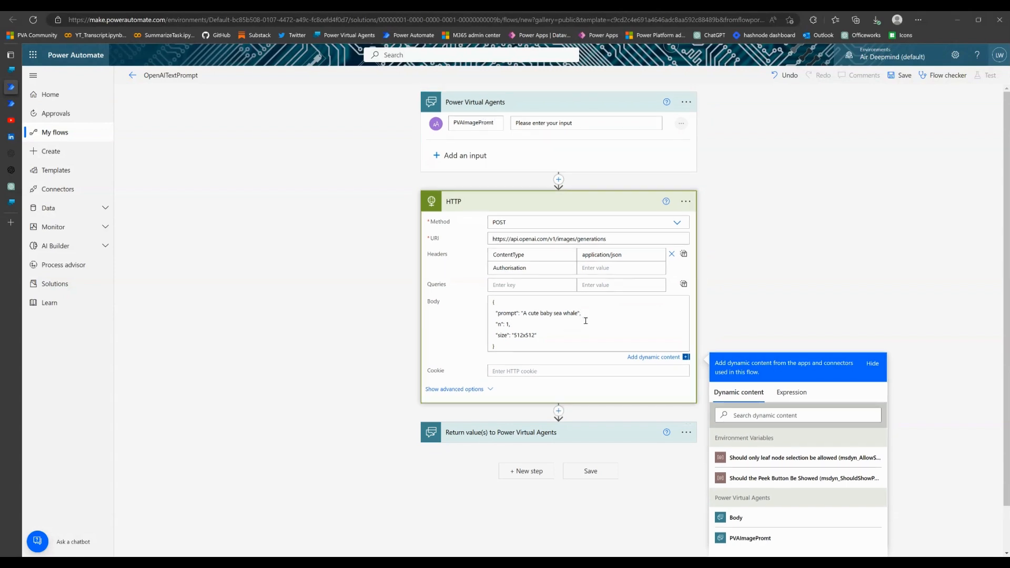
pyautogui.press('BackSpace')
pyautogui.press('BackSpace')
pyautogui.press('BackSpace')
pyautogui.press('BackSpace')
pyautogui.press('BackSpace')
pyautogui.press('BackSpace')
pyautogui.press('BackSpace')
pyautogui.press('BackSpace')
pyautogui.press('BackSpace')
pyautogui.press('BackSpace')
pyautogui.press('BackSpace')
pyautogui.press('BackSpace')
pyautogui.press('BackSpace')
pyautogui.press('BackSpace')
pyautogui.press('BackSpace')
pyautogui.press('BackSpace')
pyautogui.press('BackSpace')
pyautogui.press('BackSpace')
pyautogui.press('BackSpace')
pyautogui.press('BackSpace')
pyautogui.press('BackSpace')
pyautogui.press('BackSpace')
pyautogui.scroll(-1, 788, 506)
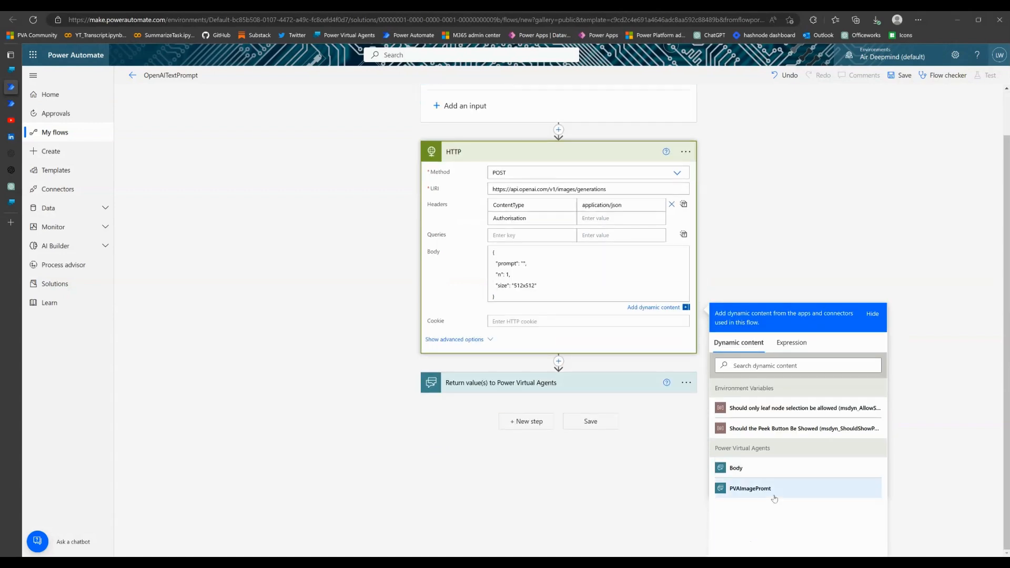
pyautogui.click(773, 495)
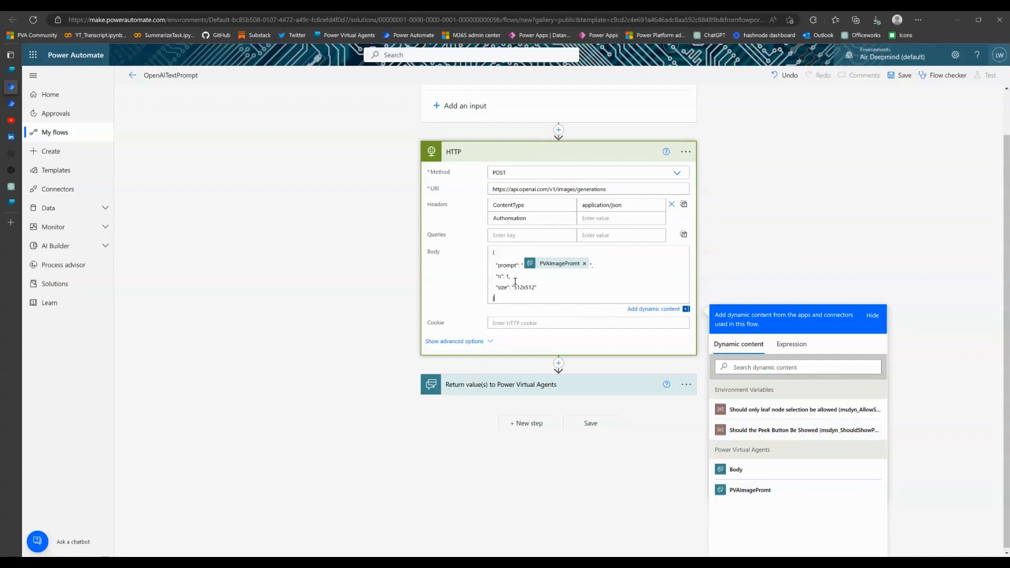
pyautogui.moveTo(538, 289); pyautogui.dragTo(545, 290)
pyautogui.click(569, 291)
pyautogui.scroll(1, 632, 291)
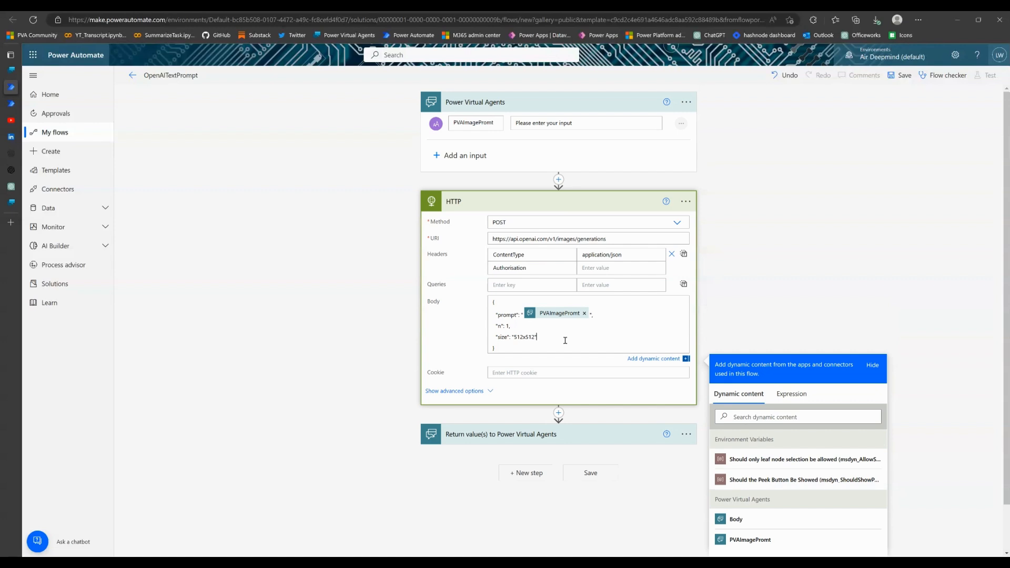
# Add a text output named PVAImageURL to the action that returns values to Power Virtual Agents
pyautogui.scroll(-1, 565, 340)
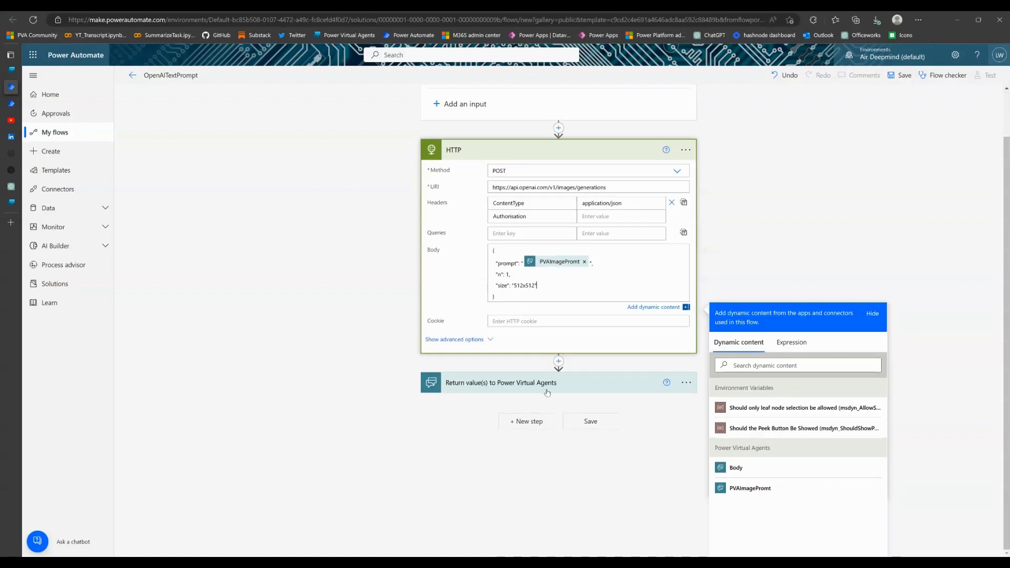
pyautogui.click(547, 391)
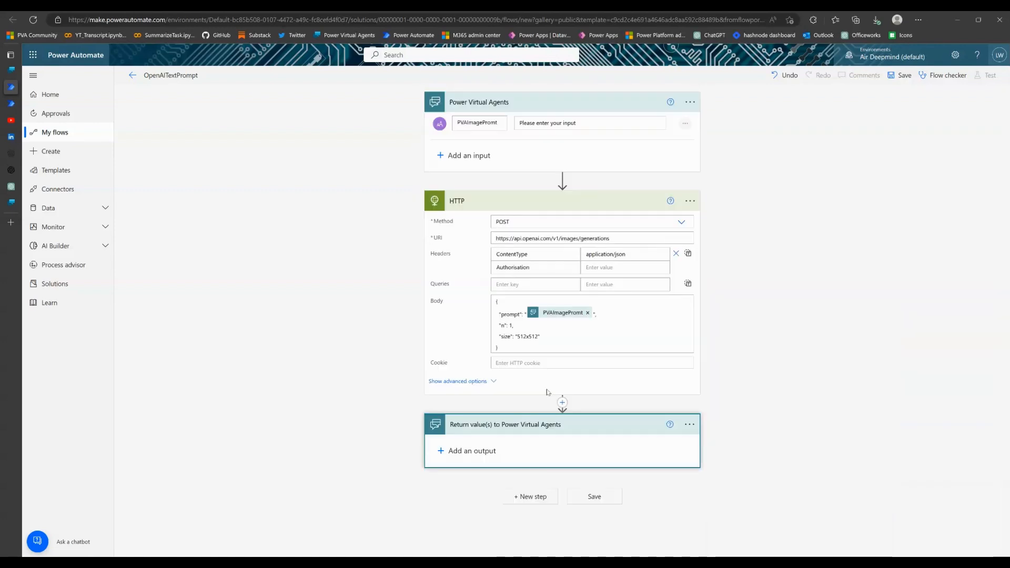
pyautogui.click(442, 453)
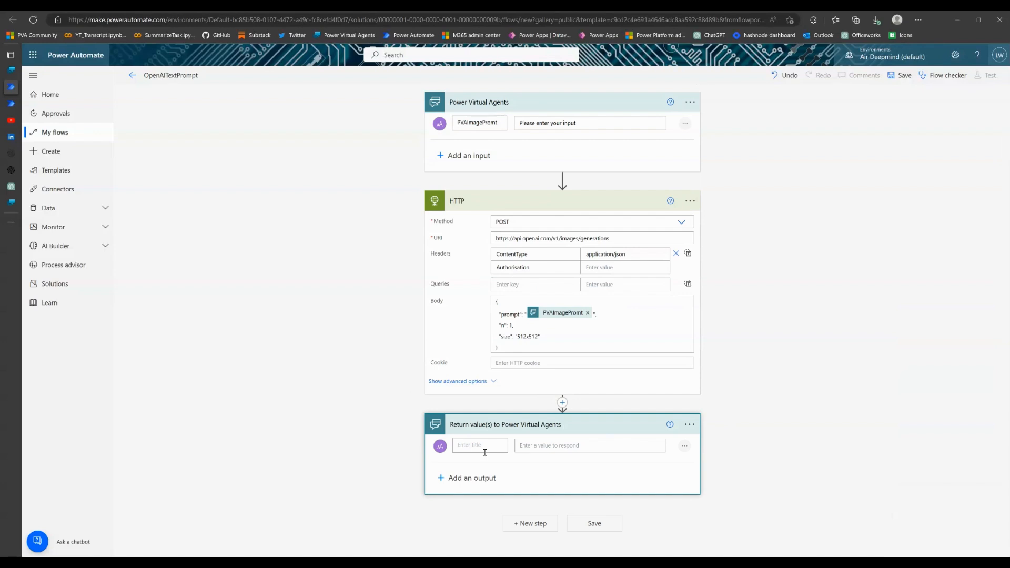
pyautogui.write('PVAImageURL')
# Set the PVAImageURL output to the expression body('HTTP')?['data'][0]?['url'] and save the flow
pyautogui.click(555, 448)
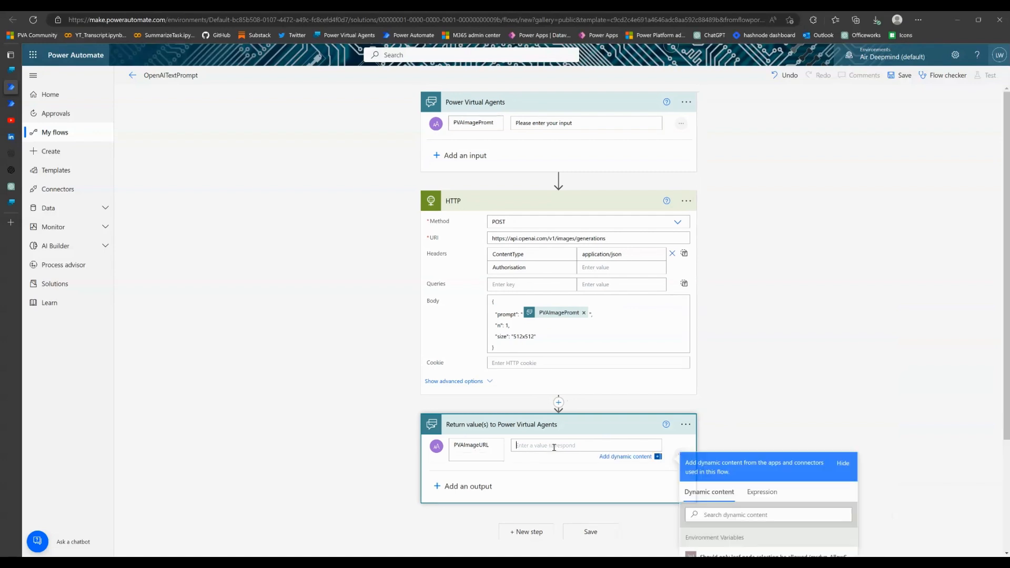
pyautogui.click(763, 501)
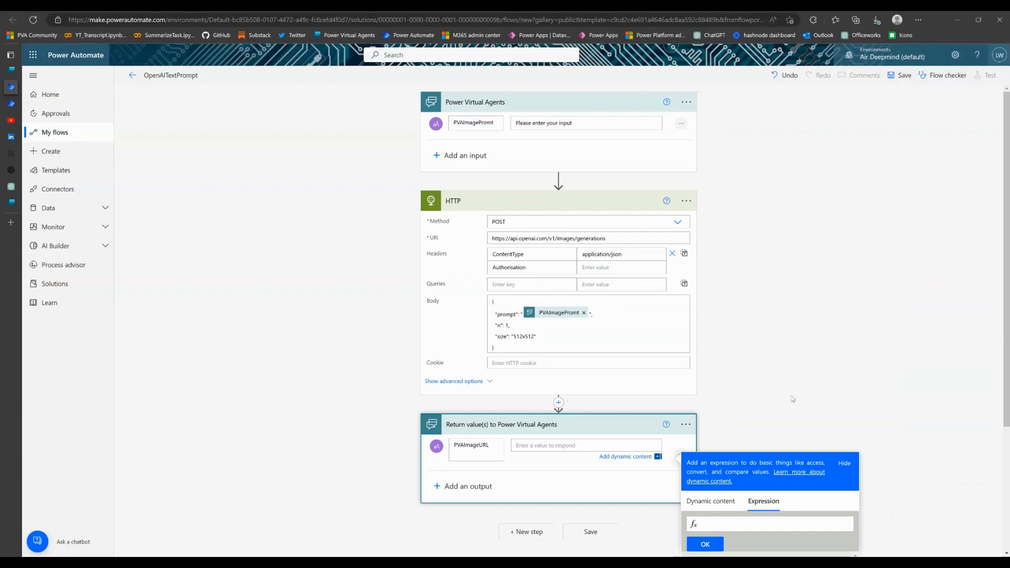
pyautogui.scroll(-3, 793, 400)
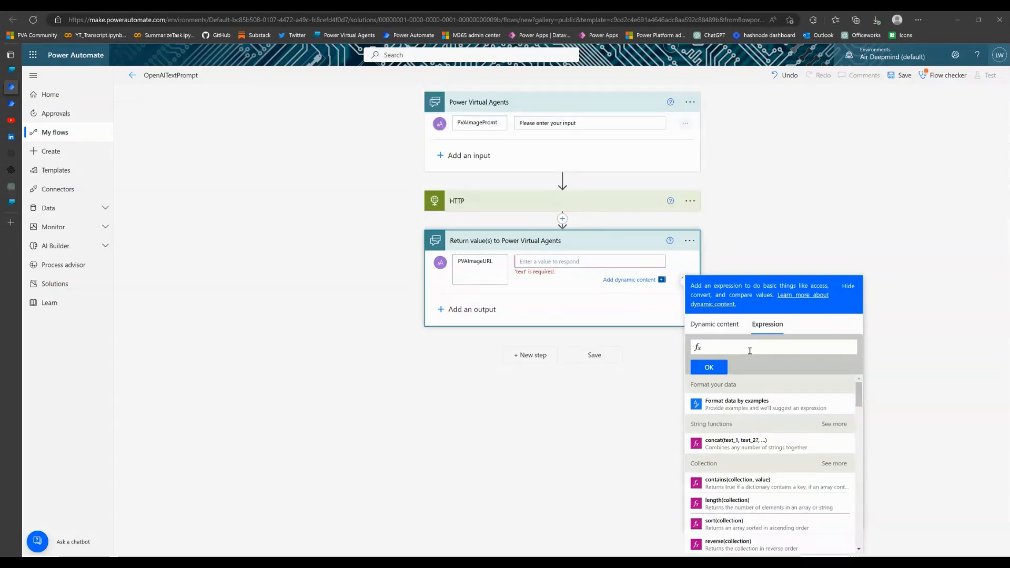
pyautogui.write("body('HTTP')?['data'][0]?['url']")
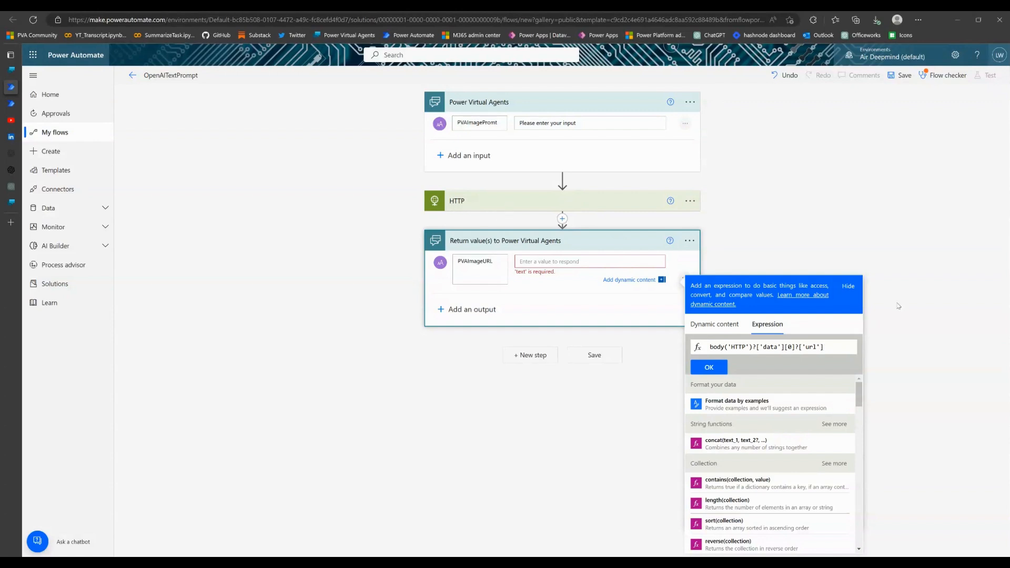
pyautogui.moveTo(764, 352); pyautogui.dragTo(798, 352)
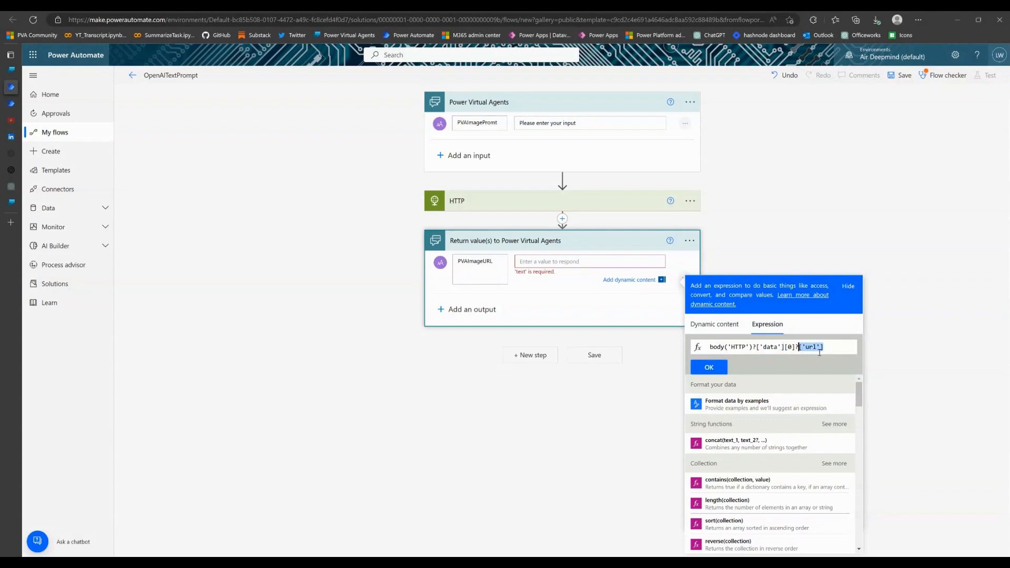
pyautogui.click(711, 371)
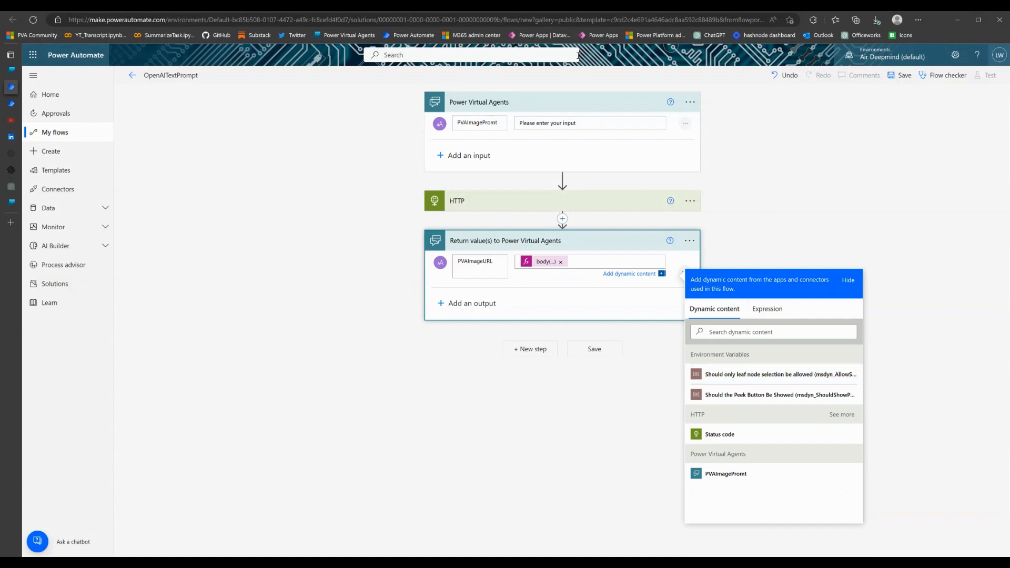
pyautogui.click(598, 358)
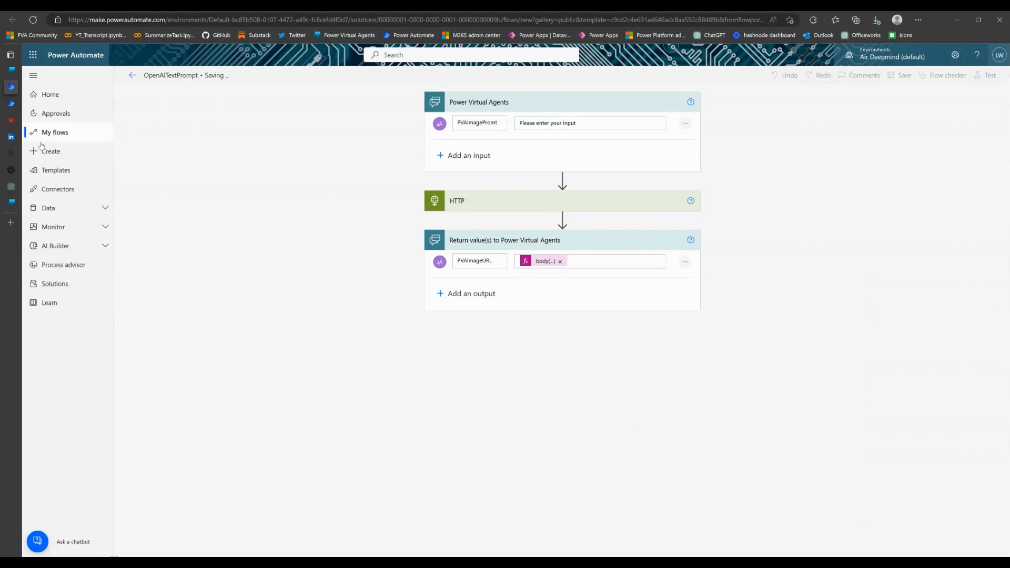
# Switch to Power Virtual Agents, refresh the flow list and add the OpenAITextPrompt flow as an action after the drawing question
pyautogui.moveTo(16, 78)
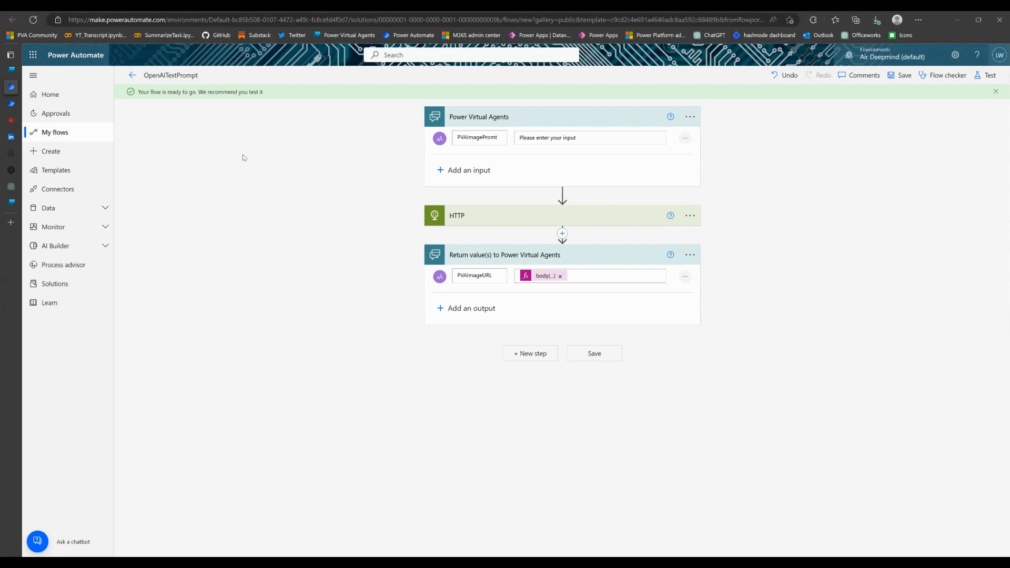
pyautogui.click(11, 69)
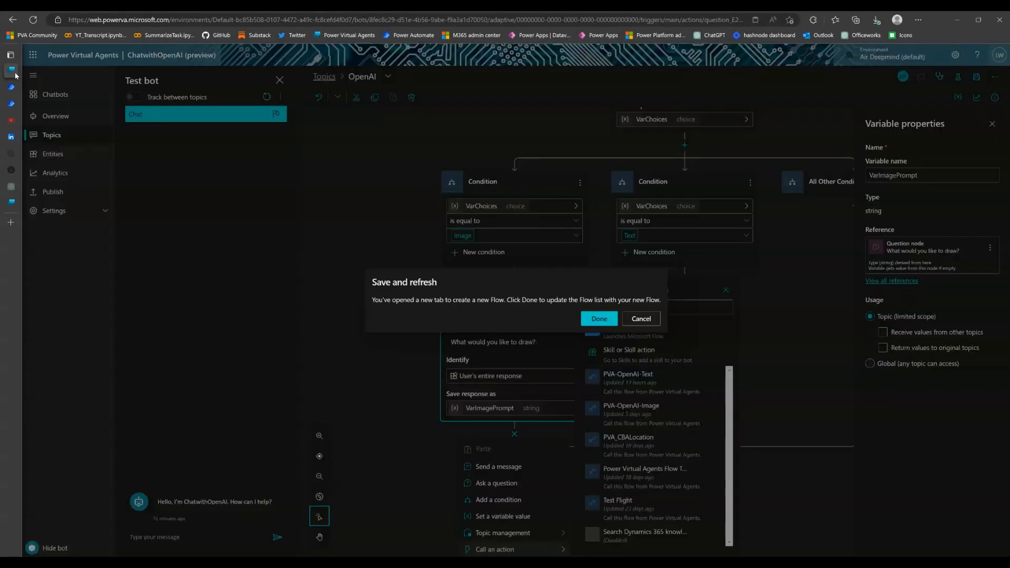
pyautogui.click(600, 319)
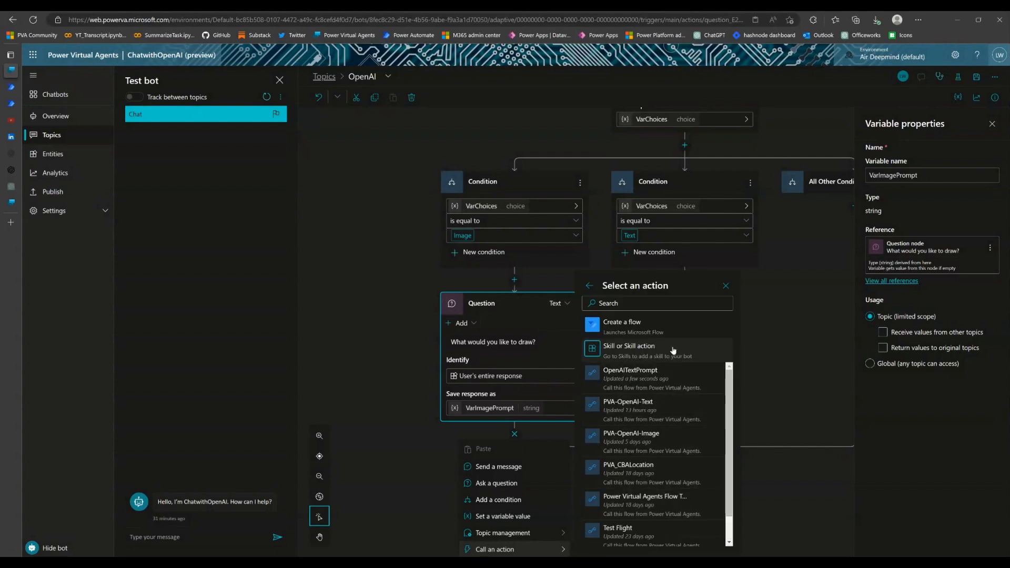
pyautogui.click(653, 389)
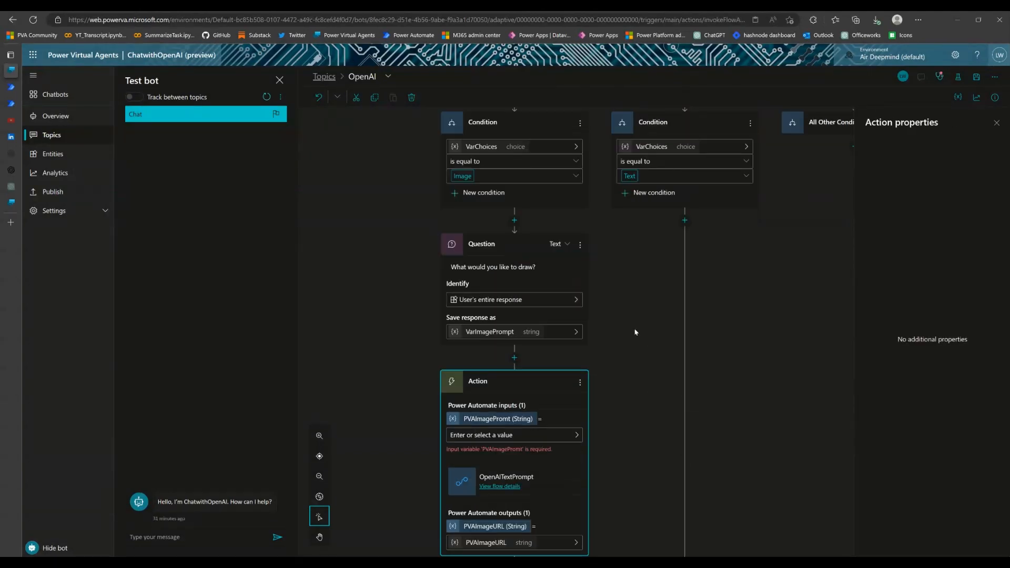
# Assign the VarImagePrompt variable to the action's PVAImagePromt input
pyautogui.scroll(-2, 636, 332)
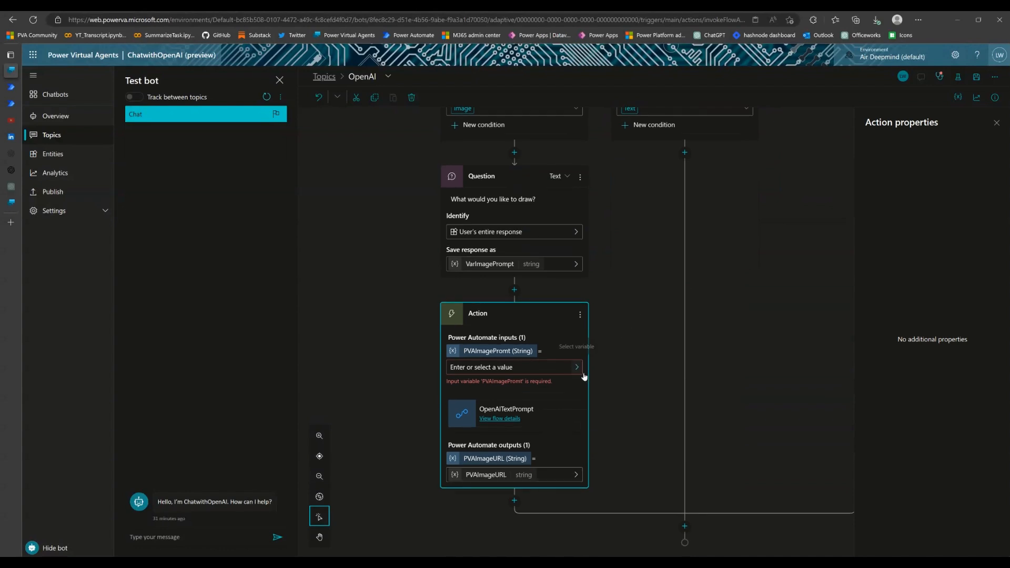
pyautogui.scroll(2, 589, 371)
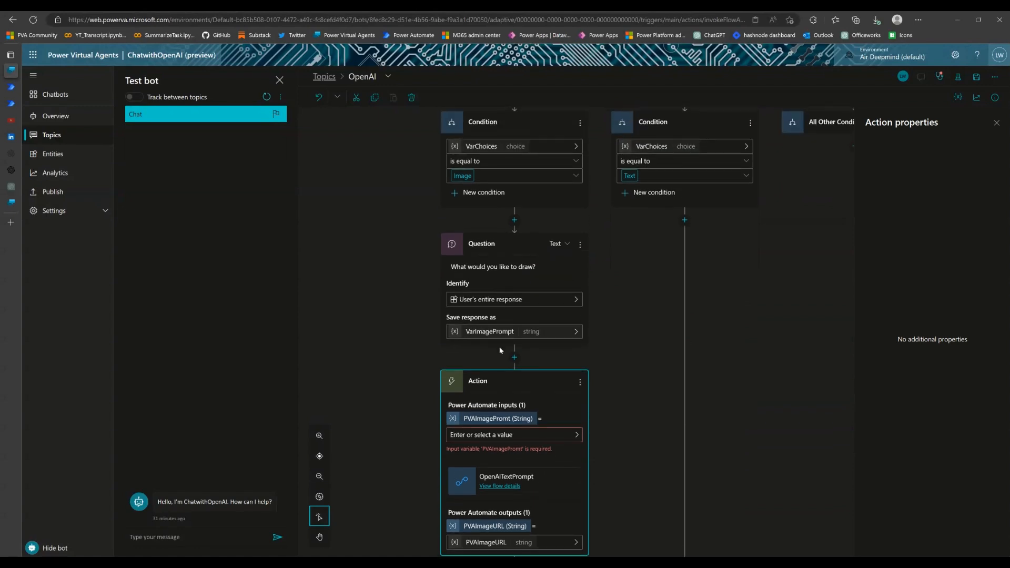
pyautogui.scroll(-2, 590, 363)
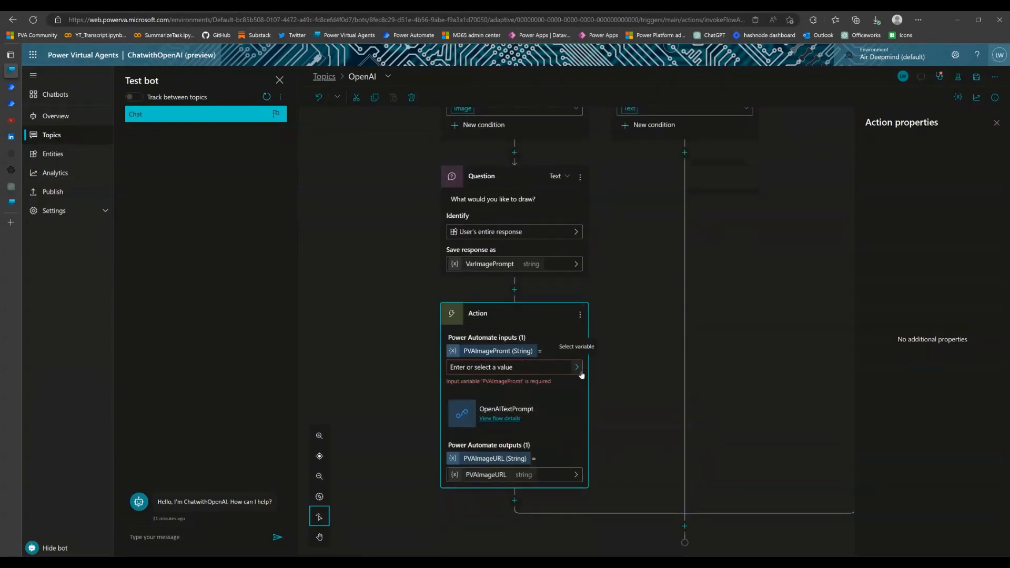
pyautogui.click(578, 369)
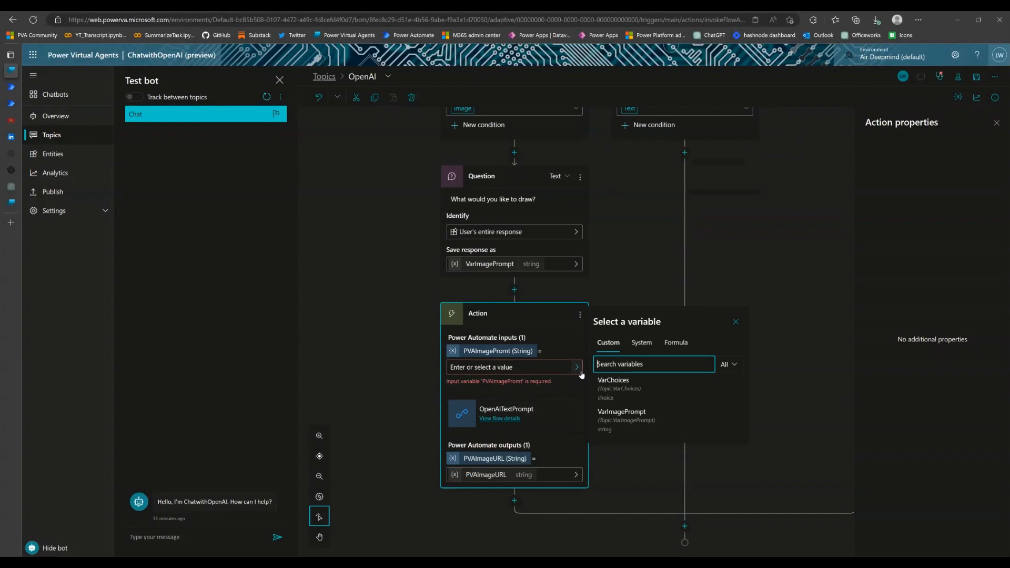
pyautogui.click(619, 421)
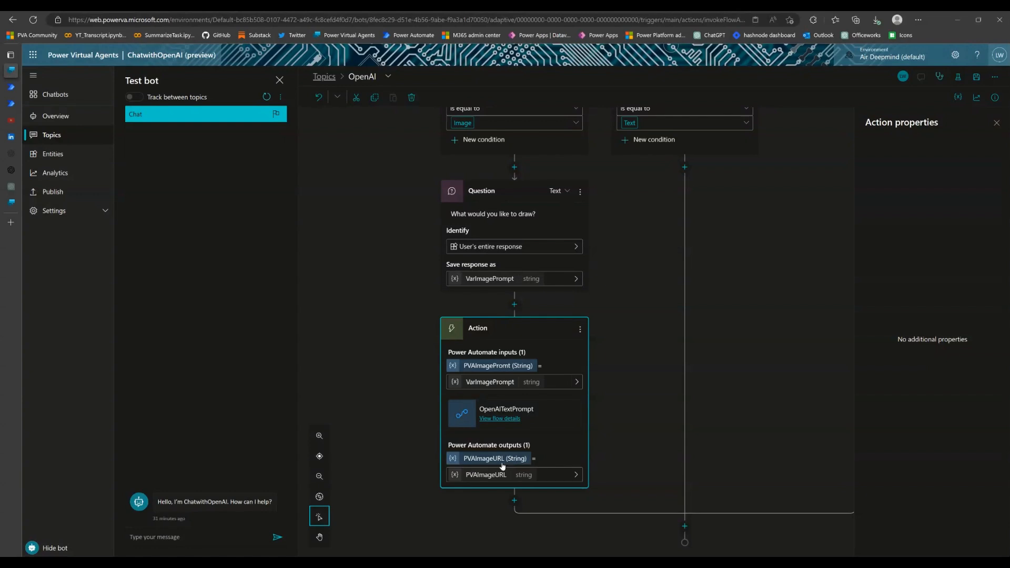
# Add a message node after the OpenAITextPrompt action and insert an image into it
pyautogui.click(518, 505)
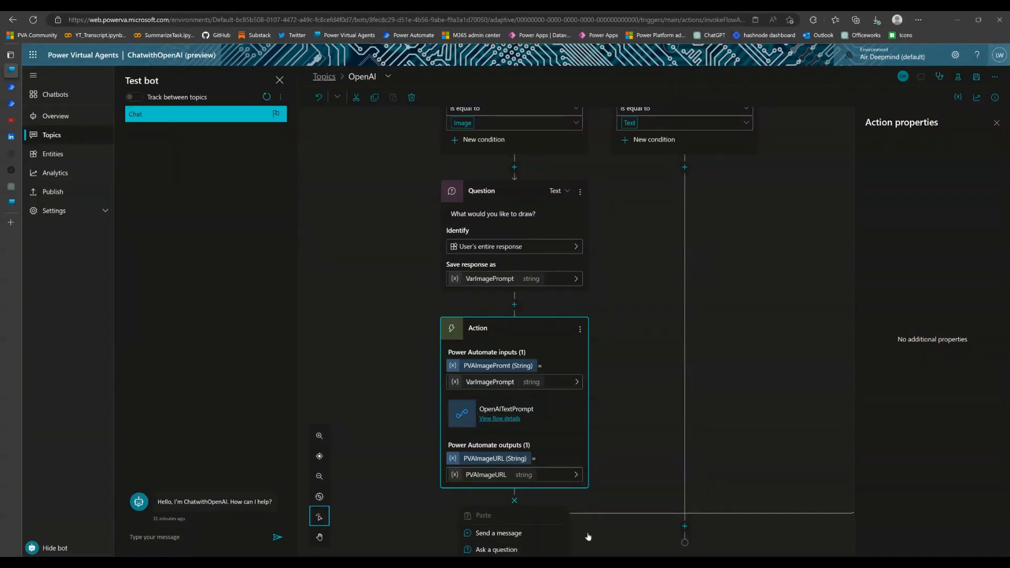
pyautogui.scroll(-1, 658, 418)
pyautogui.scroll(-2, 658, 419)
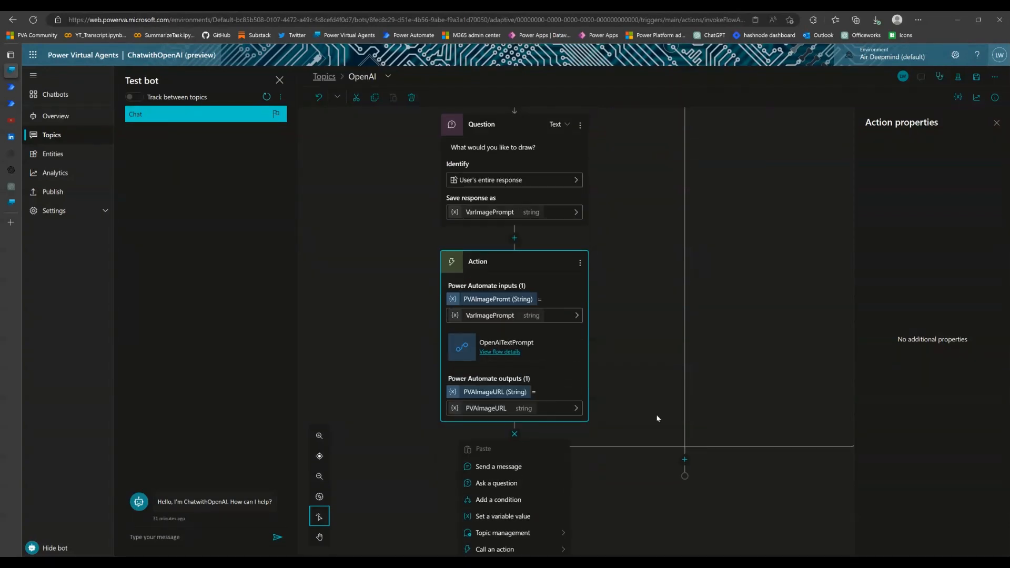
pyautogui.click(518, 473)
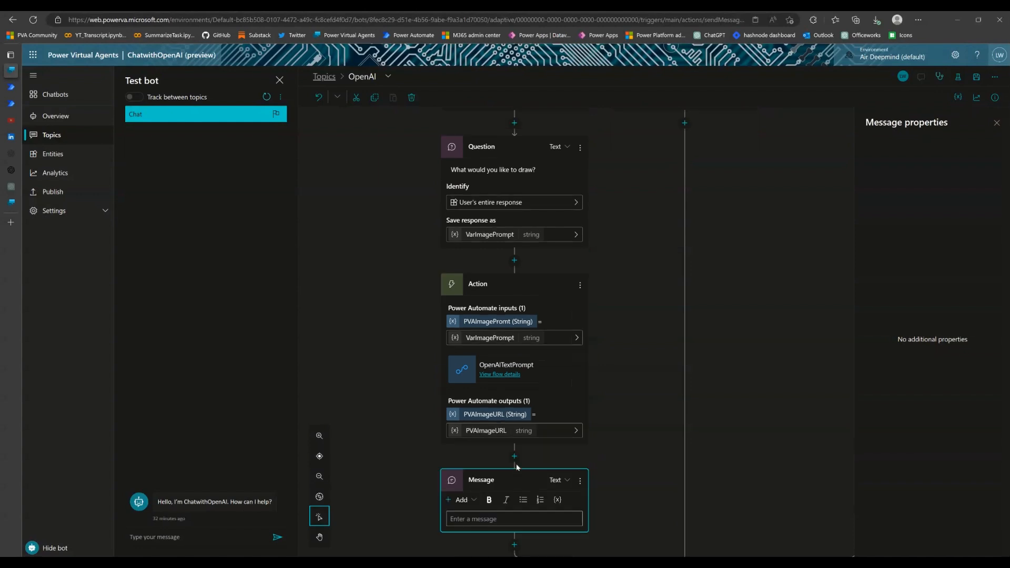
pyautogui.scroll(-1, 654, 388)
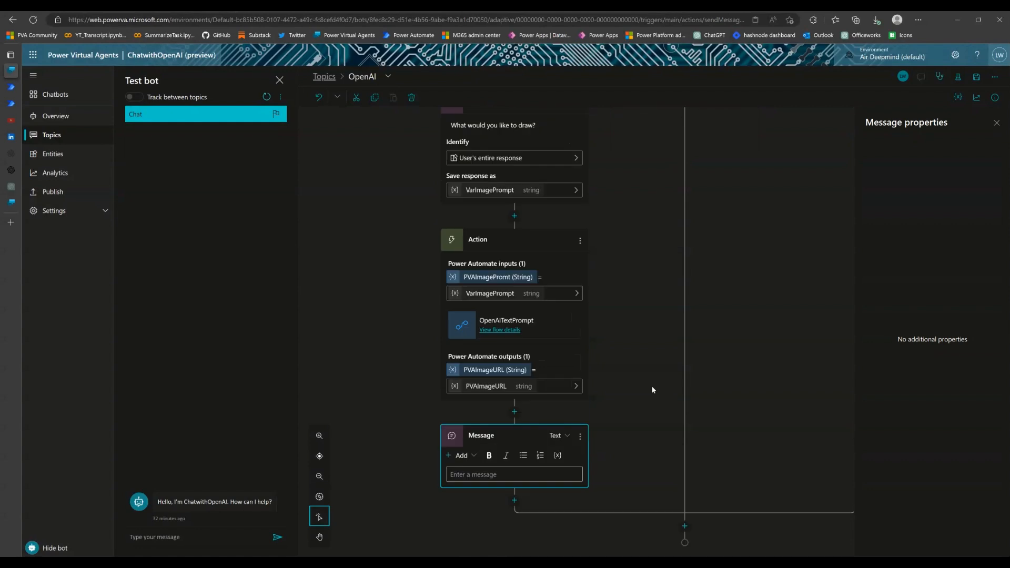
pyautogui.click(477, 457)
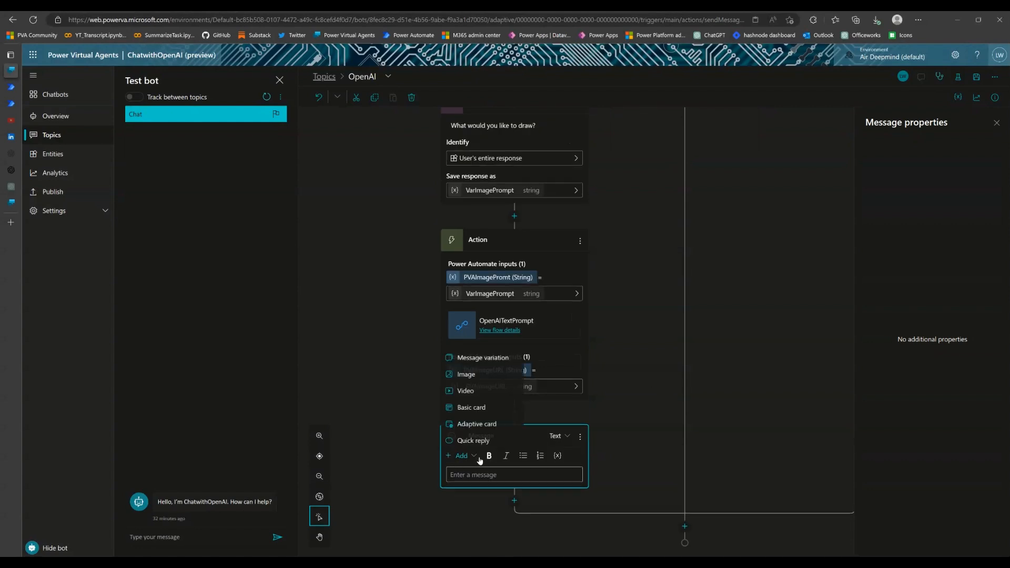
pyautogui.click(490, 381)
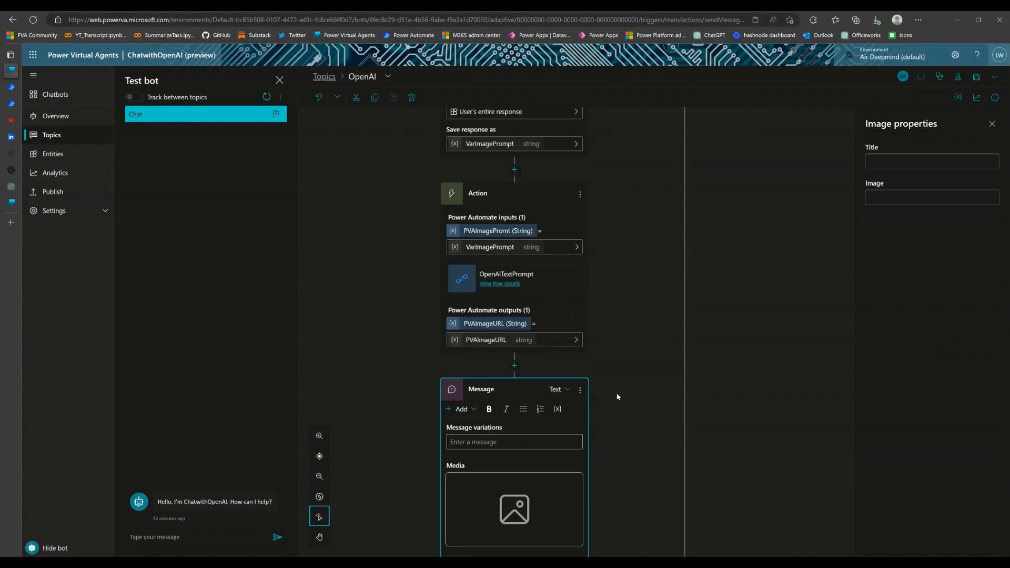
# Enter "This is the Dall.E 2 Impression" as the text of the new message
pyautogui.click(487, 373)
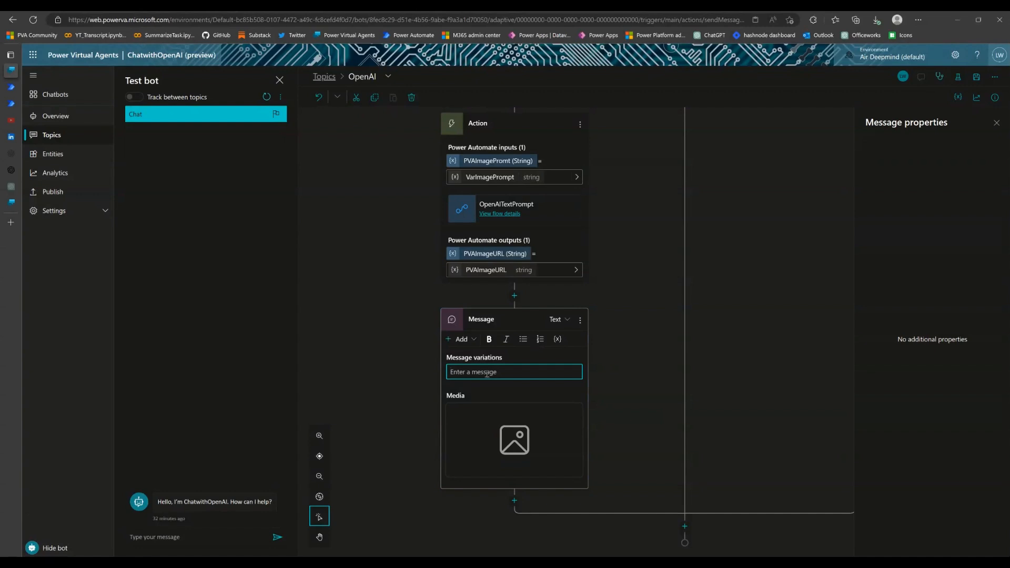
pyautogui.write('This is the Dall.E 2 Impression')
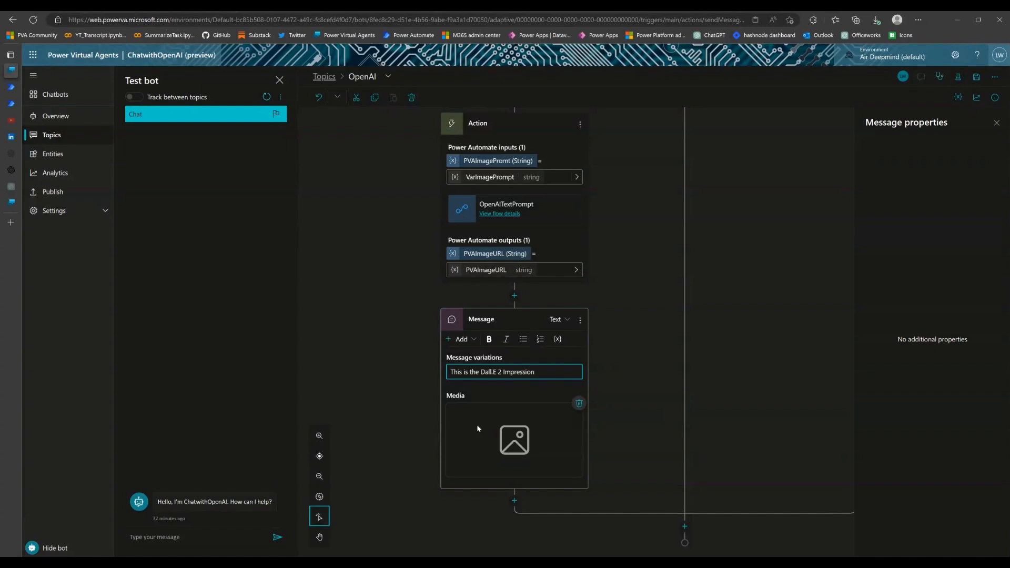
# Set the image source in the Dall.E 2 message to the formula (Topic).PVAImageURL and save the topic
pyautogui.click(508, 433)
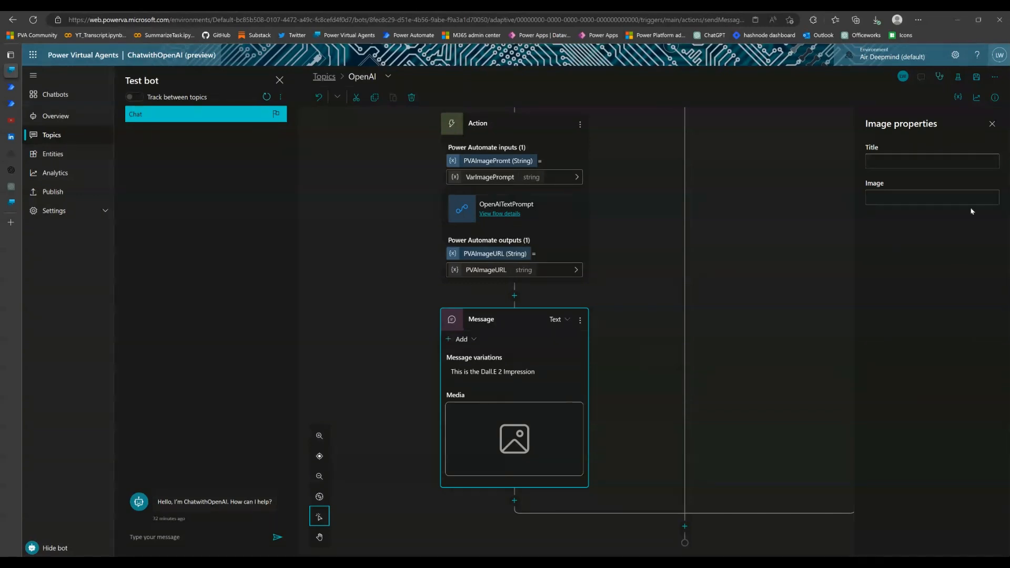
pyautogui.click(901, 200)
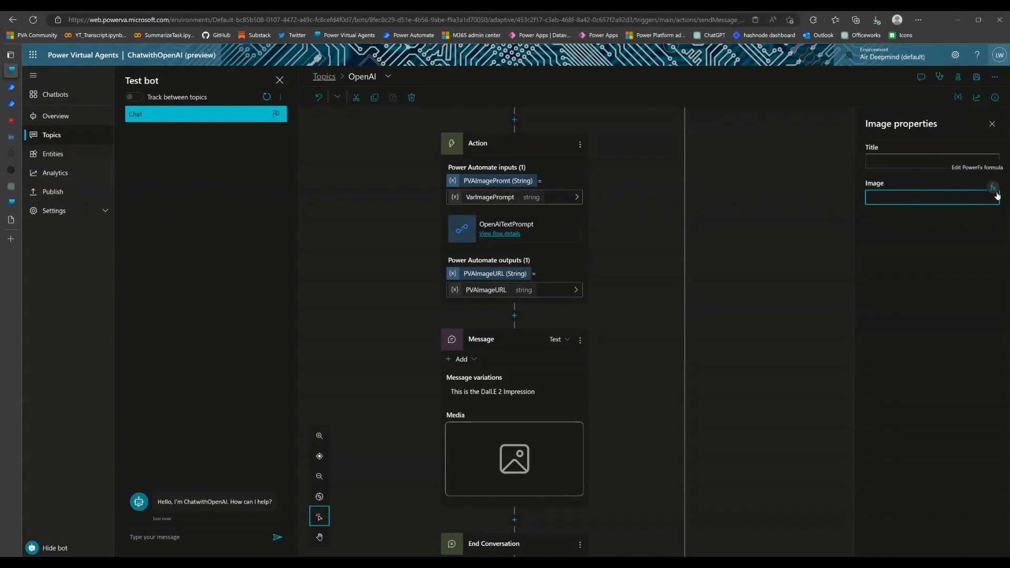
pyautogui.click(994, 193)
pyautogui.click(752, 129)
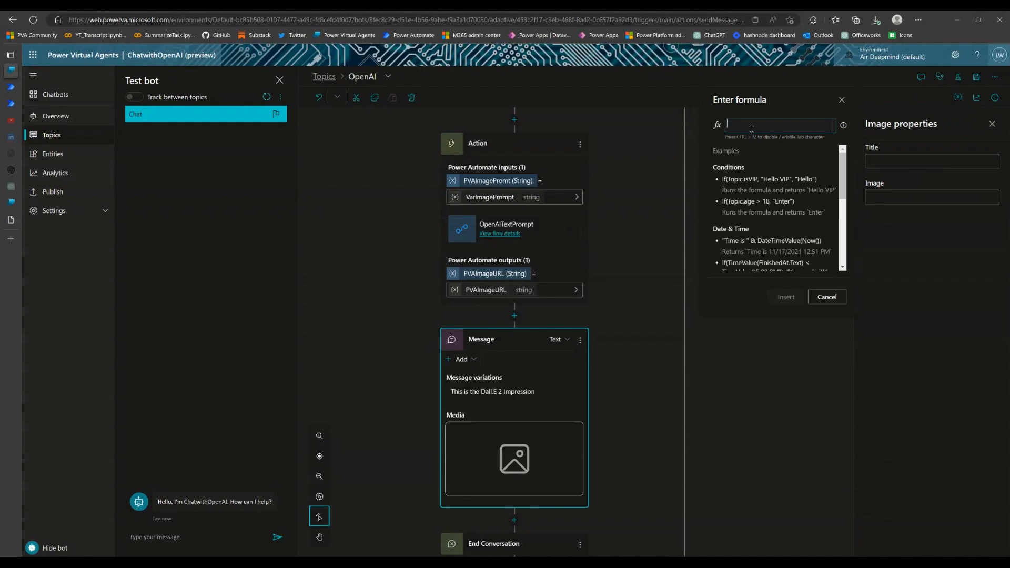
pyautogui.write('(')
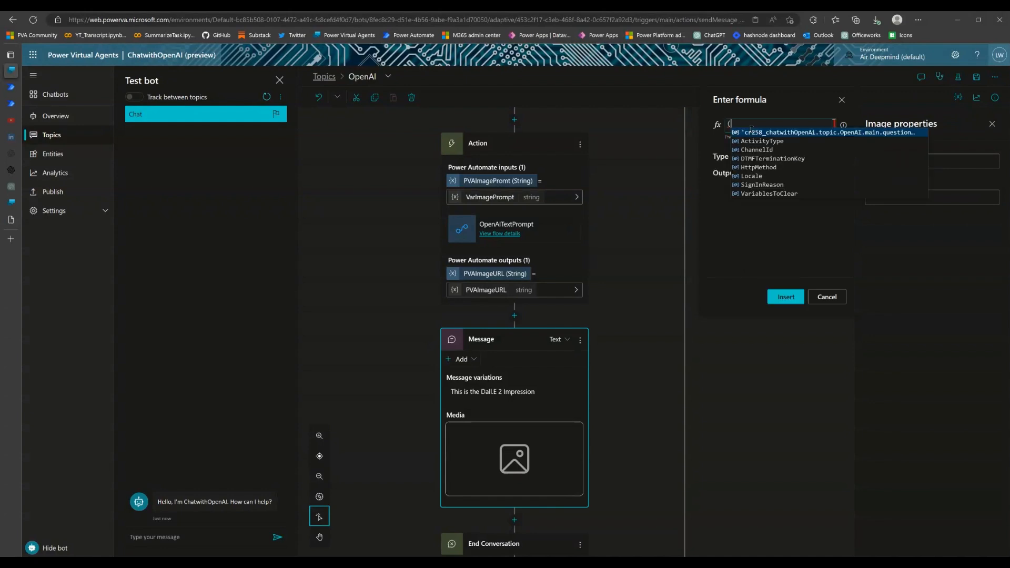
pyautogui.write('Topic).')
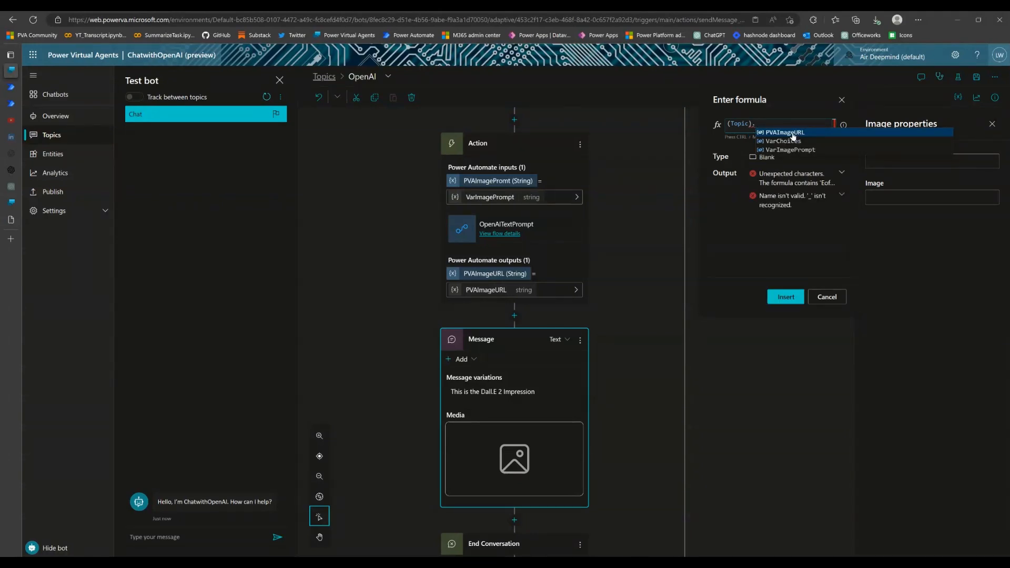
pyautogui.click(793, 133)
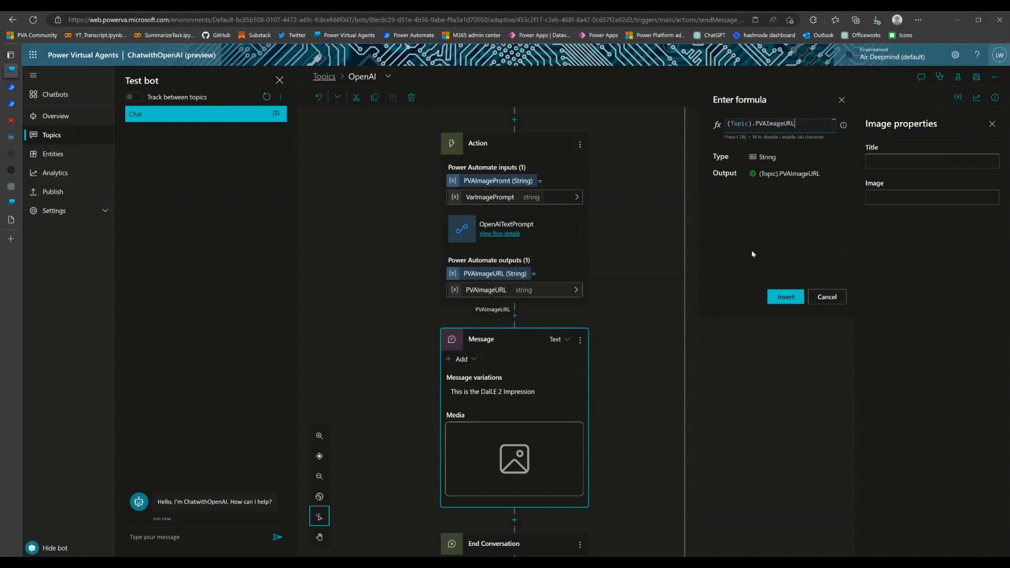
pyautogui.click(785, 298)
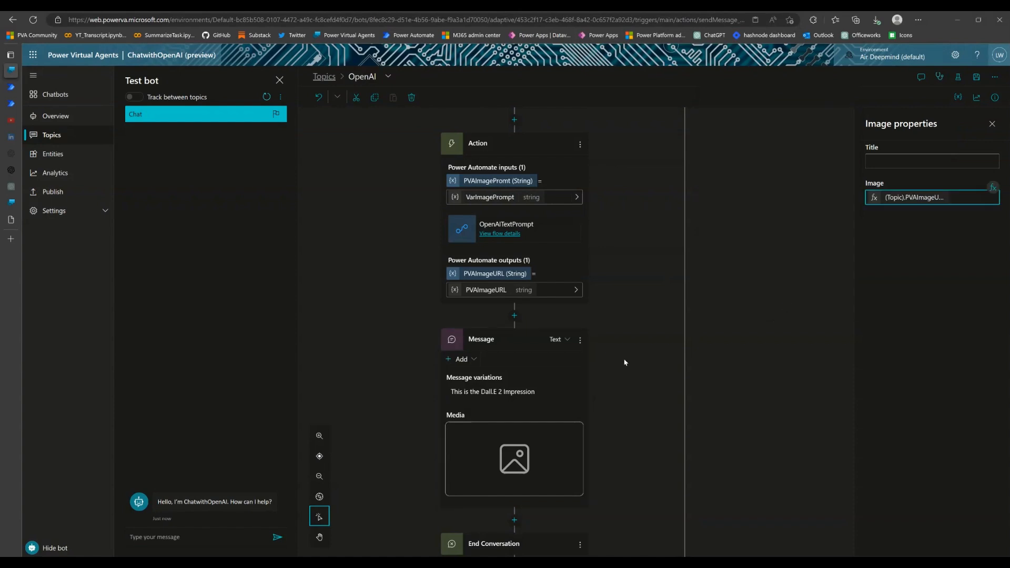
pyautogui.scroll(-1, 625, 363)
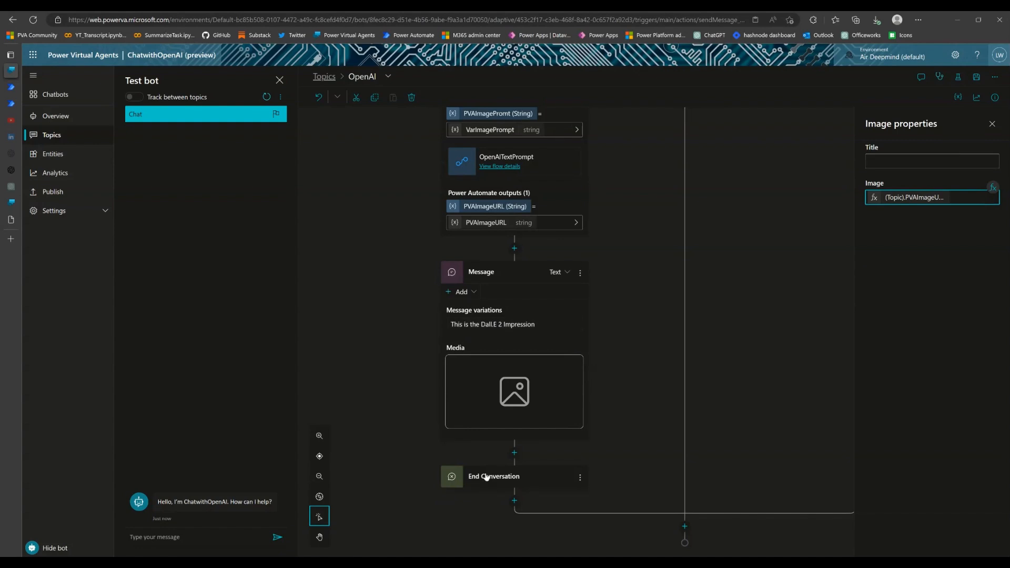
pyautogui.click(977, 76)
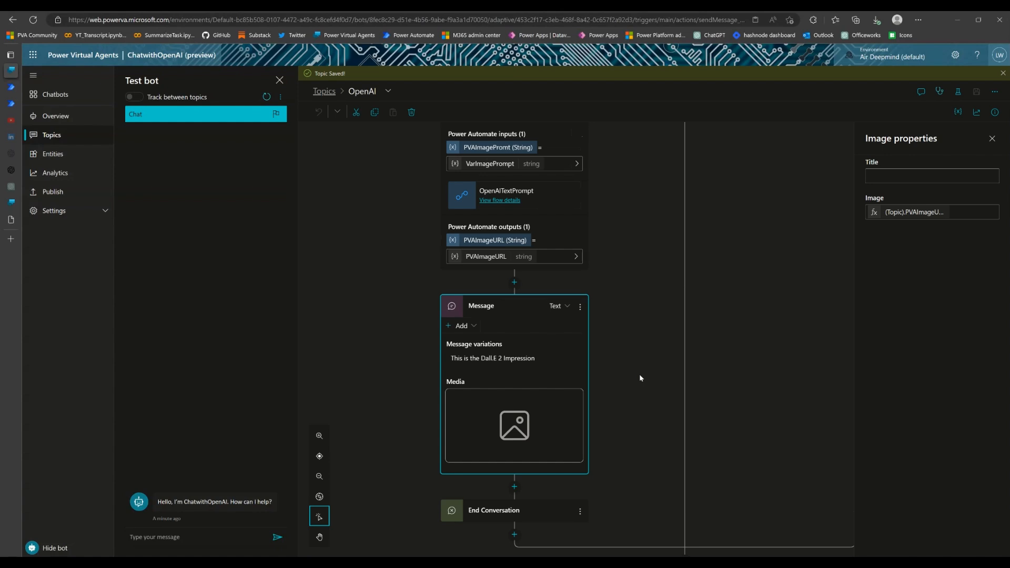
# Restart the test bot conversation, trigger the topic with "OpenAI" and choose the Image option
pyautogui.click(267, 99)
pyautogui.click(224, 537)
pyautogui.write('OpenAI')
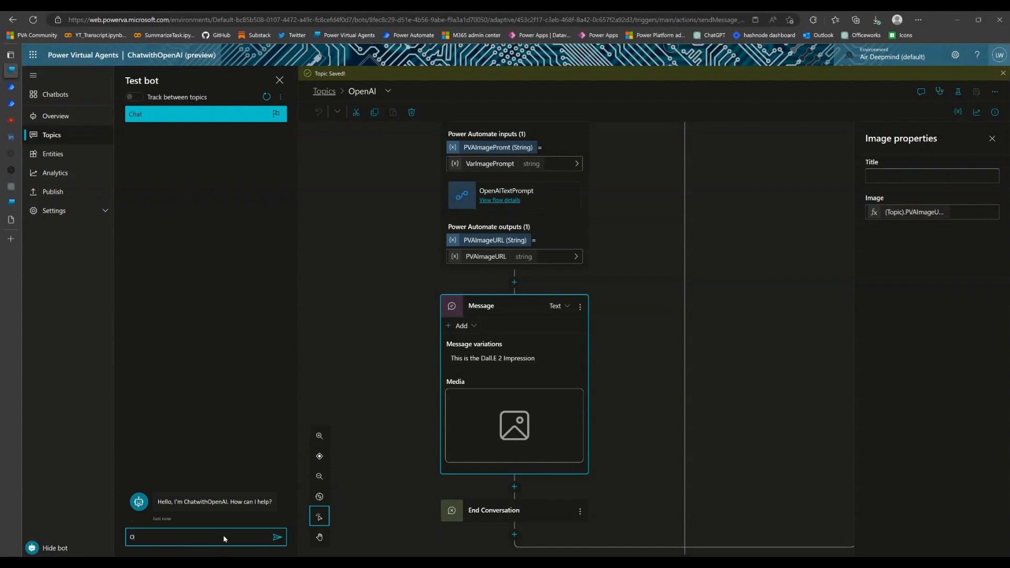
pyautogui.press('Return')
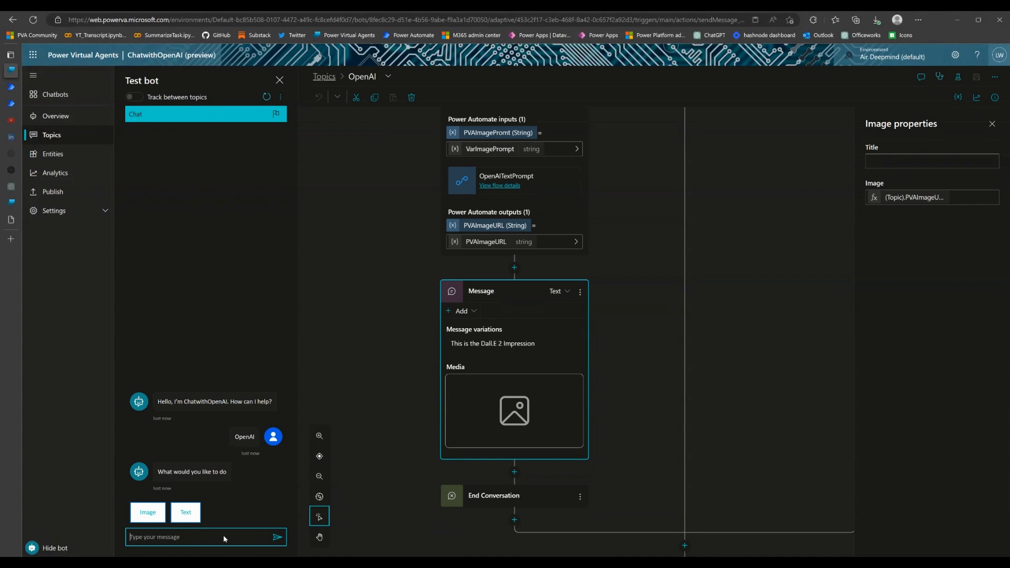
pyautogui.click(148, 513)
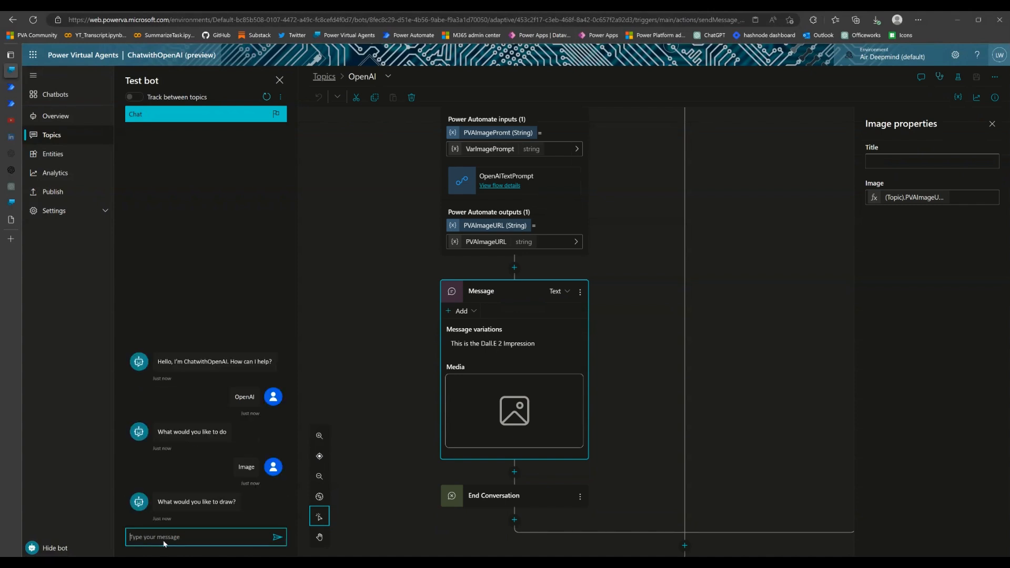
# Answer the test bot's drawing question with "A bright pink sky"
pyautogui.write('A bright pnk sky')
pyautogui.click(161, 539)
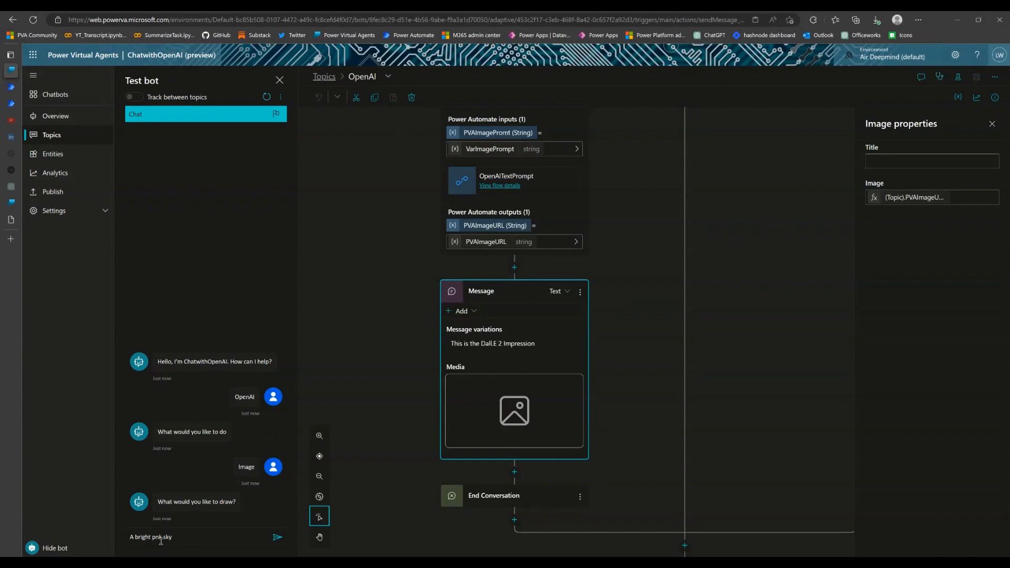
pyautogui.click(162, 539)
pyautogui.write('i')
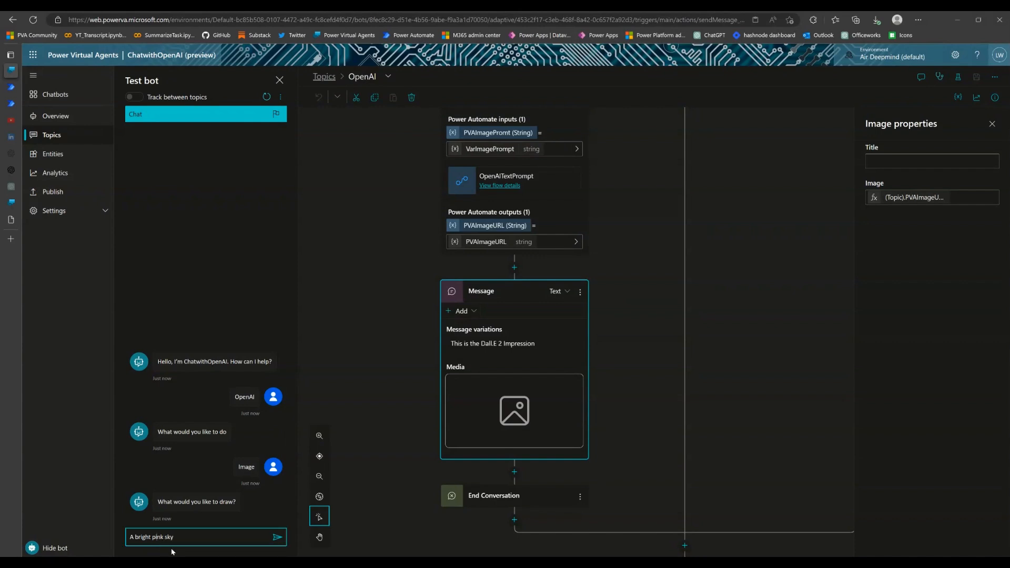
pyautogui.press('Return')
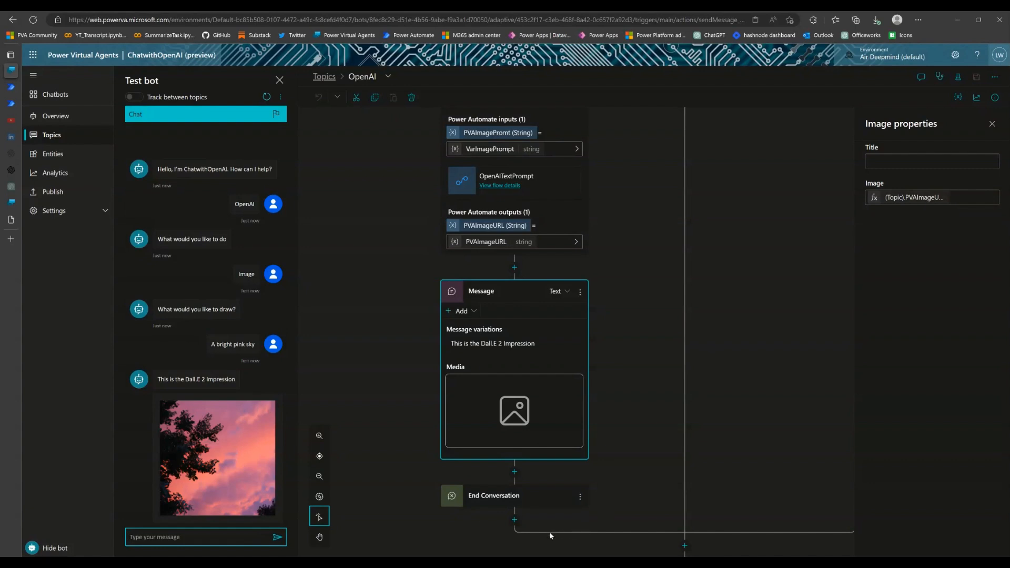
# Add a question node between the Dall.E 2 message and End Conversation asking "Would you like to try it again?"
pyautogui.scroll(-1, 599, 360)
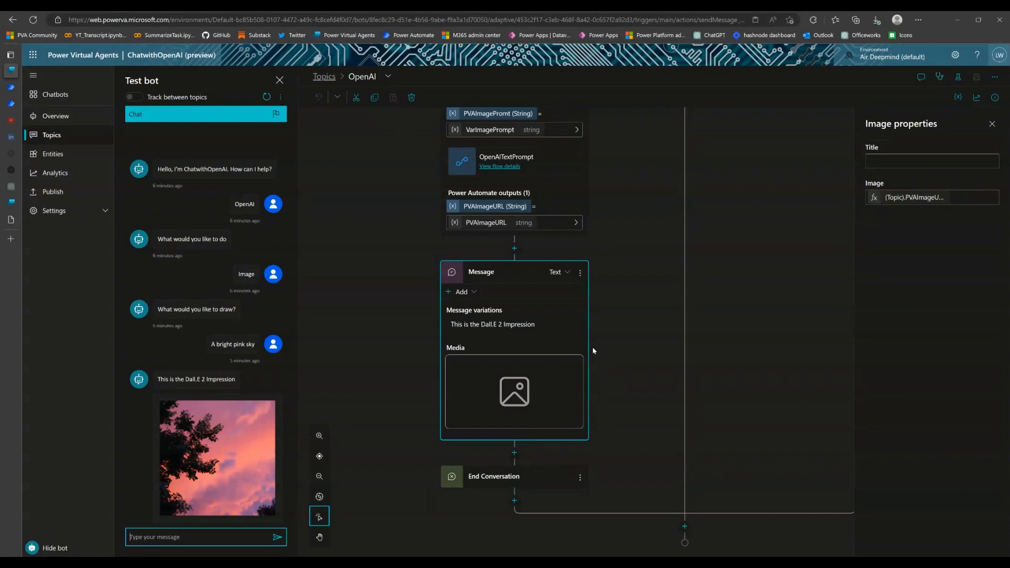
pyautogui.click(518, 457)
pyautogui.click(518, 456)
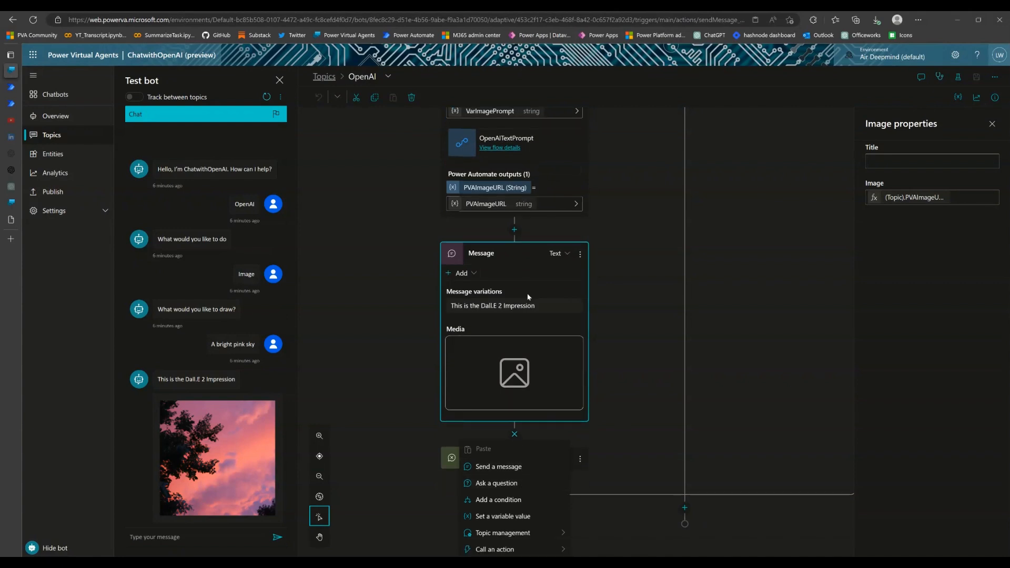
pyautogui.click(508, 491)
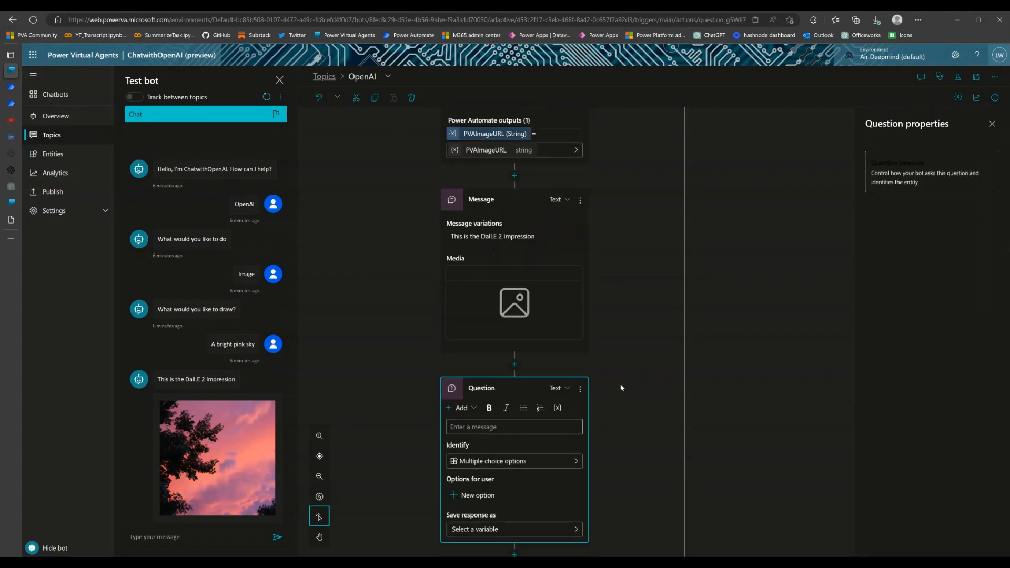
pyautogui.click(582, 350)
pyautogui.click(545, 314)
pyautogui.write('Would yo')
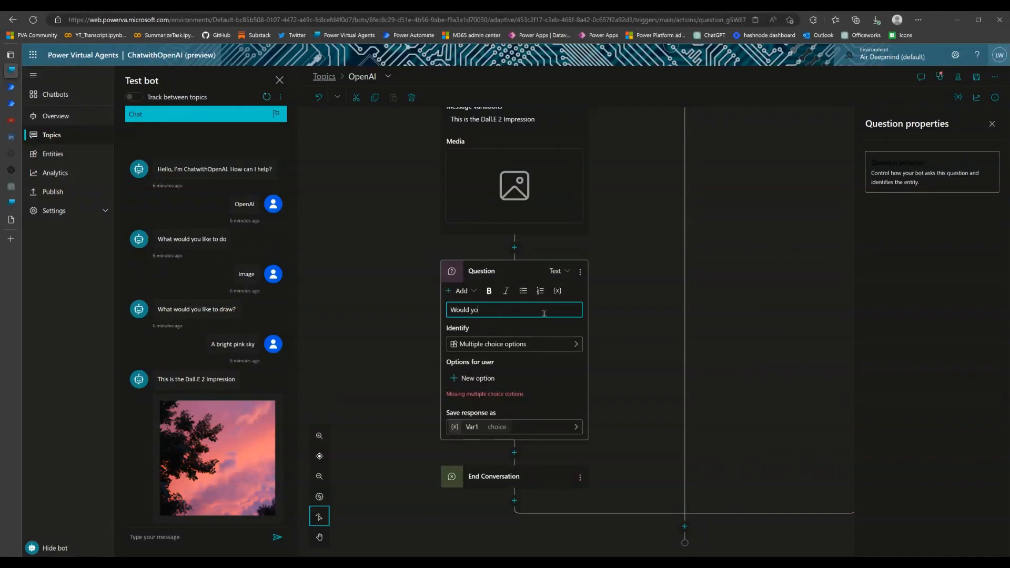
pyautogui.write('u like to try it again?')
# Add Yes and No as the multiple choice options of the try-again question
pyautogui.click(478, 379)
pyautogui.write('Yes')
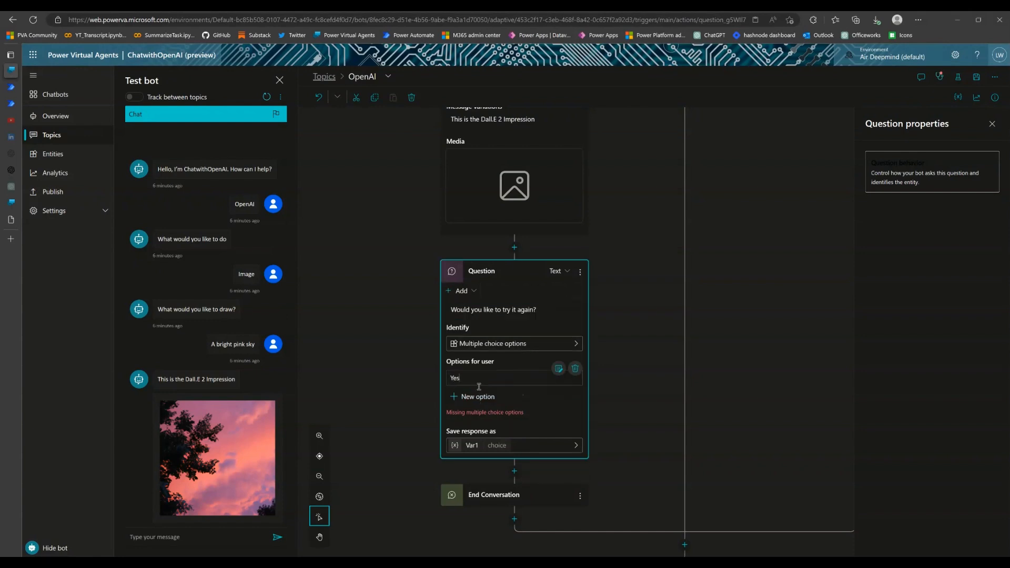
pyautogui.press('Return')
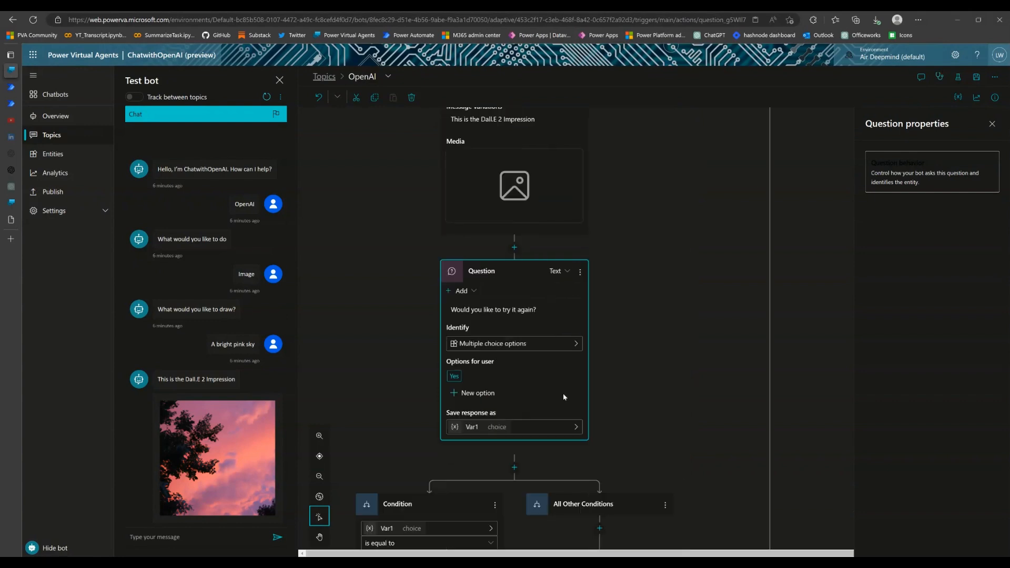
pyautogui.click(468, 394)
pyautogui.write('No')
pyautogui.press('Return')
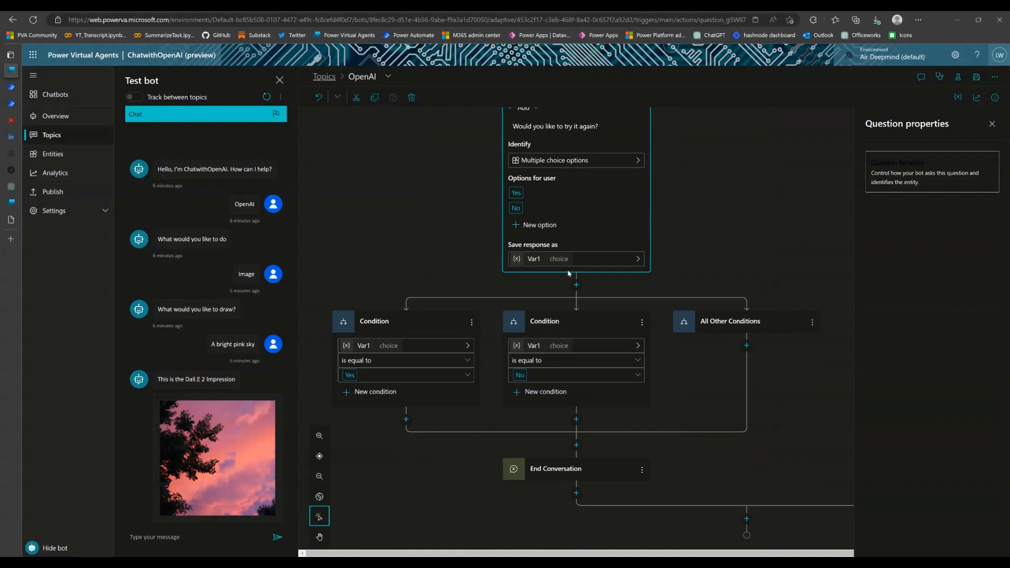
# Rename the variable that stores the try-again question's response to VarImageChoices
pyautogui.click(535, 259)
pyautogui.click(900, 177)
pyautogui.press('BackSpace')
pyautogui.write('ImageChoices')
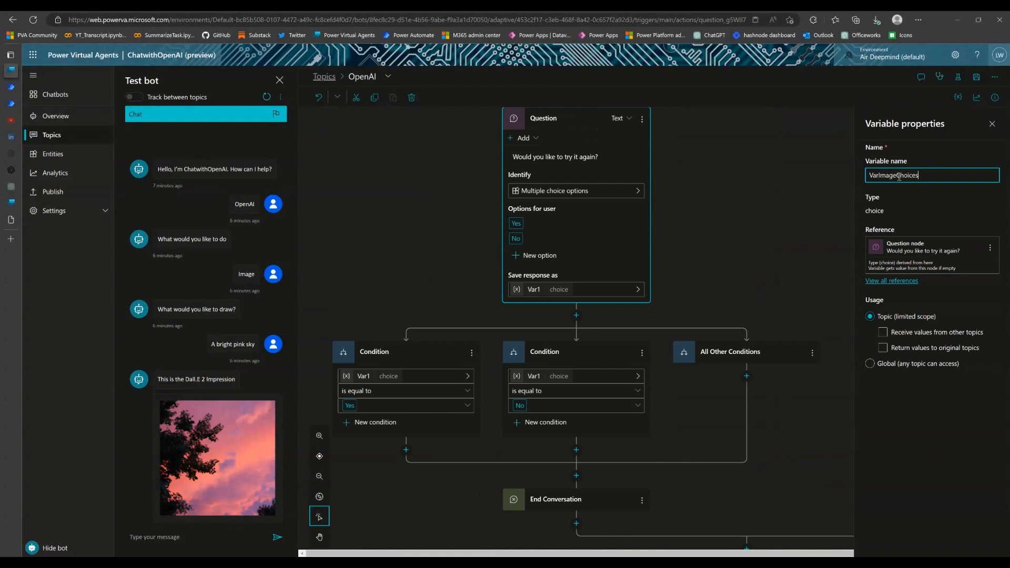
pyautogui.click(772, 231)
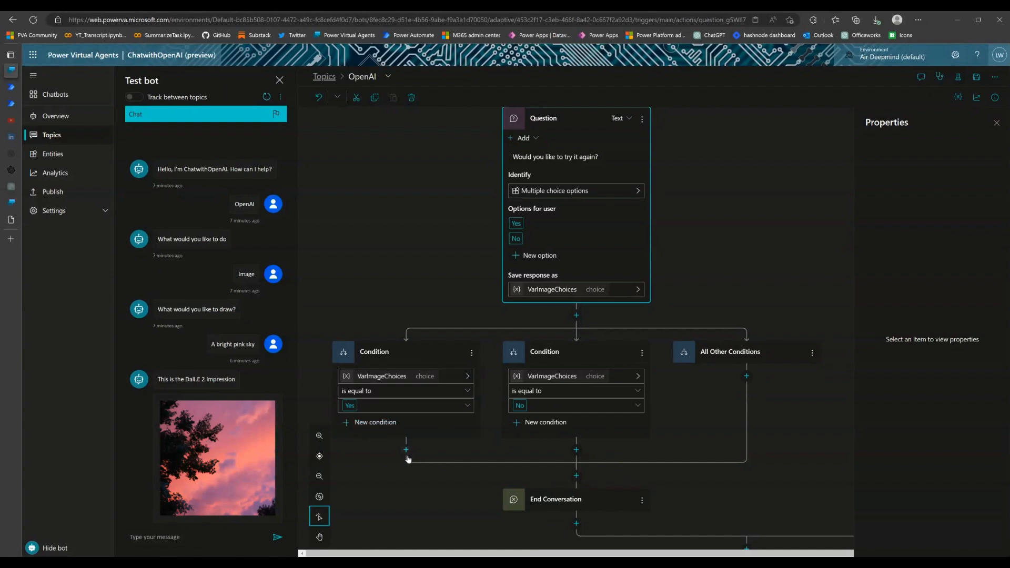
# Review the image branch between the Yes condition and the "What would you like to draw?" question
pyautogui.scroll(-1, 462, 399)
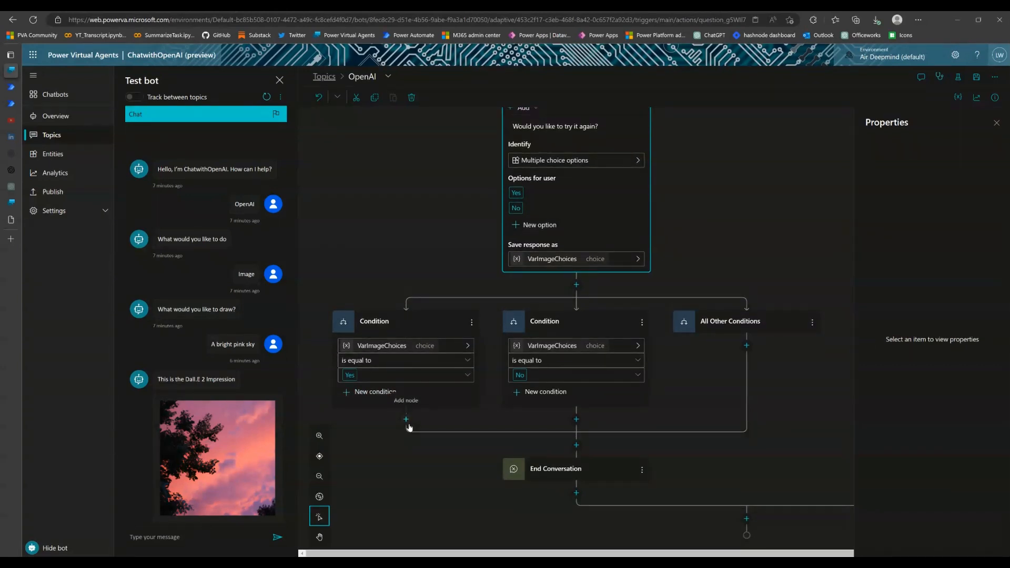
pyautogui.scroll(4, 439, 347)
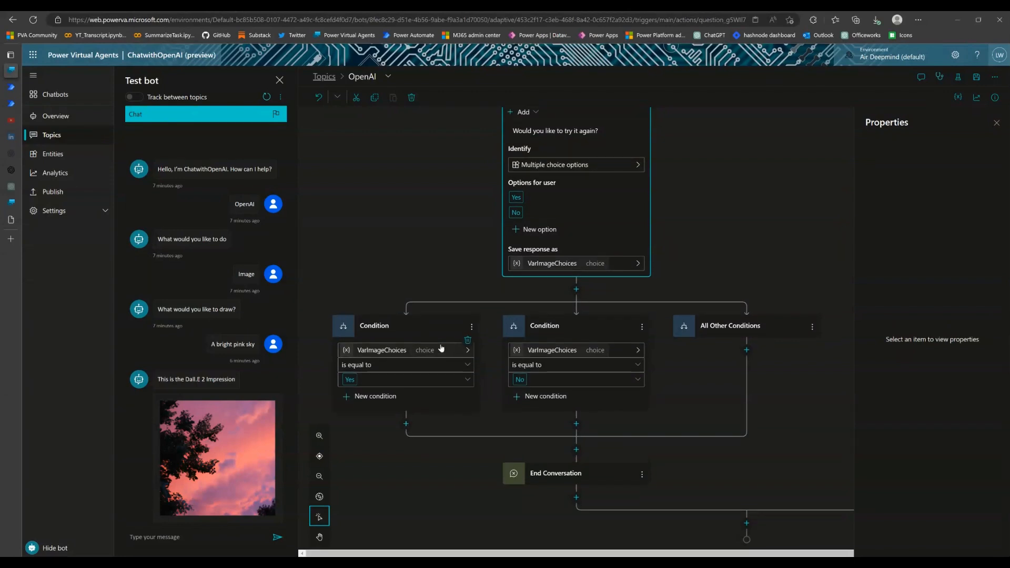
pyautogui.scroll(14, 439, 346)
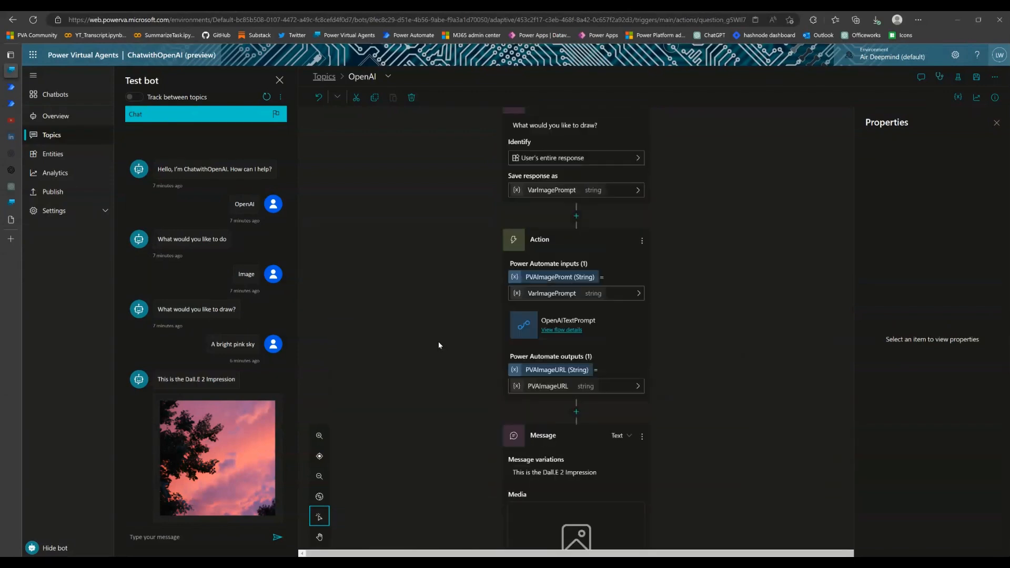
pyautogui.scroll(1, 439, 346)
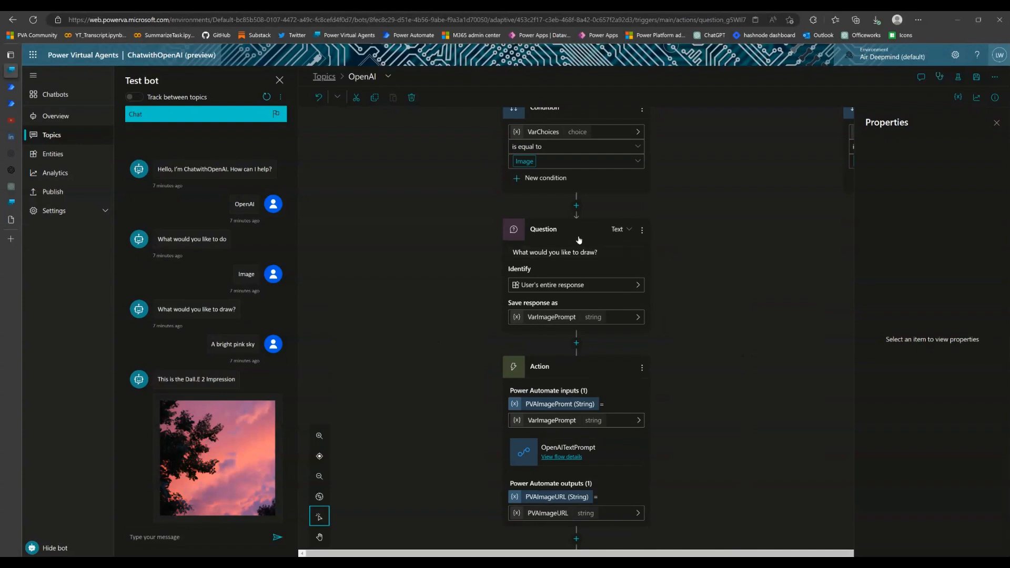
pyautogui.scroll(1, 584, 255)
pyautogui.scroll(-2, 565, 301)
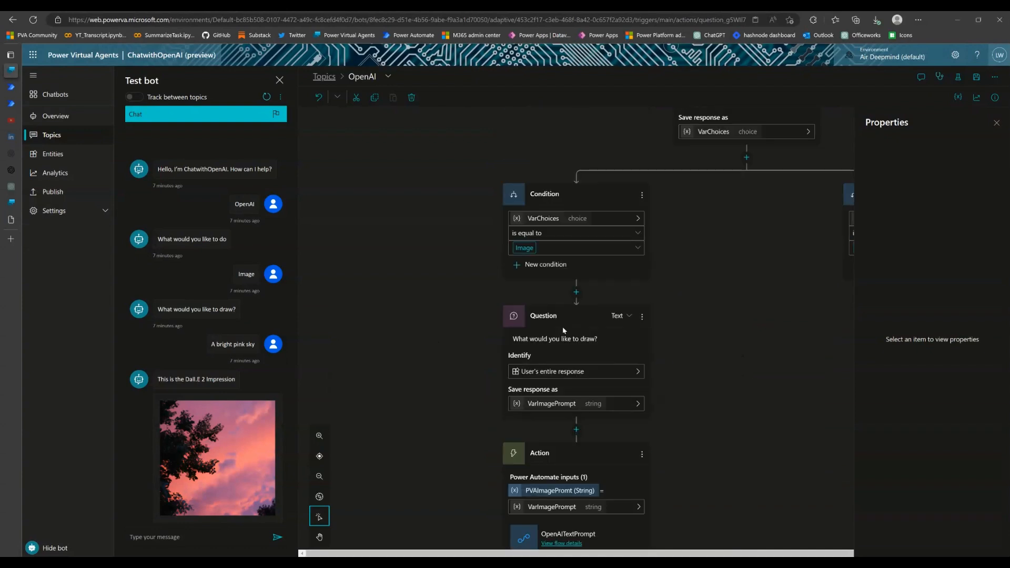
pyautogui.scroll(2, 588, 311)
pyautogui.scroll(-3, 567, 292)
pyautogui.scroll(-10, 567, 292)
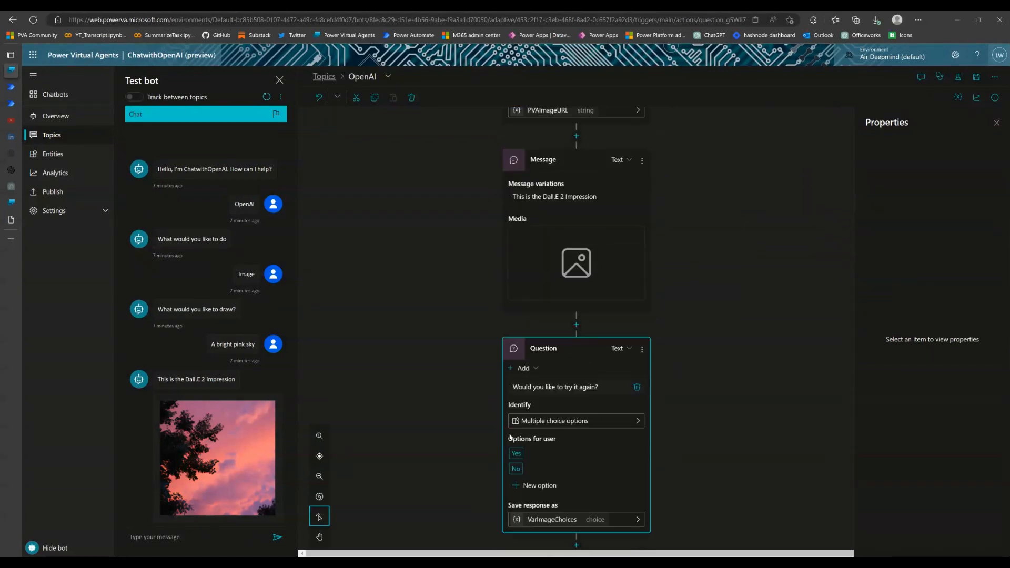
# Add a Go to step node under the VarImageChoices Yes condition targeting the "What would you like to draw?" question, and save the topic
pyautogui.click(406, 419)
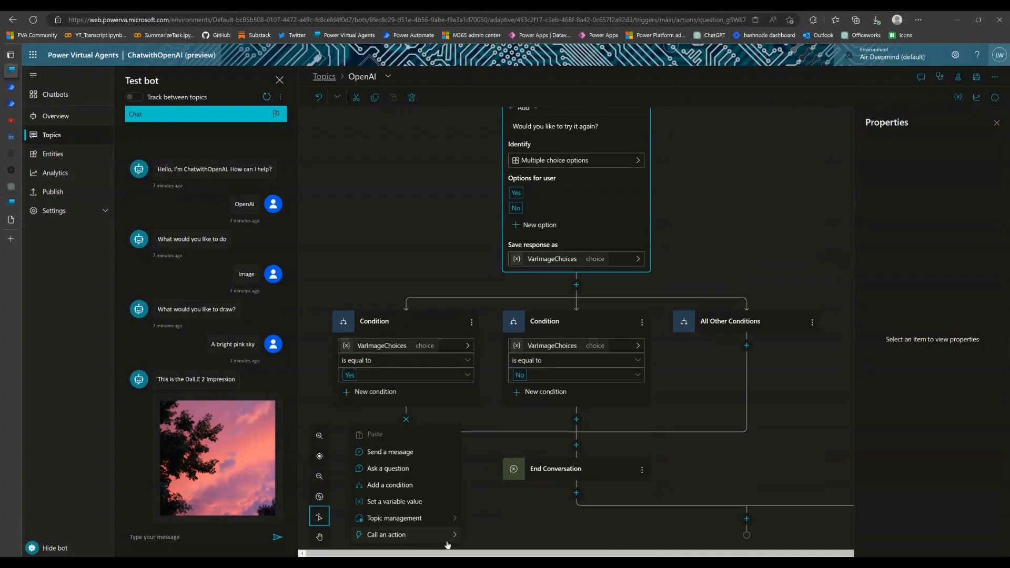
pyautogui.moveTo(455, 523)
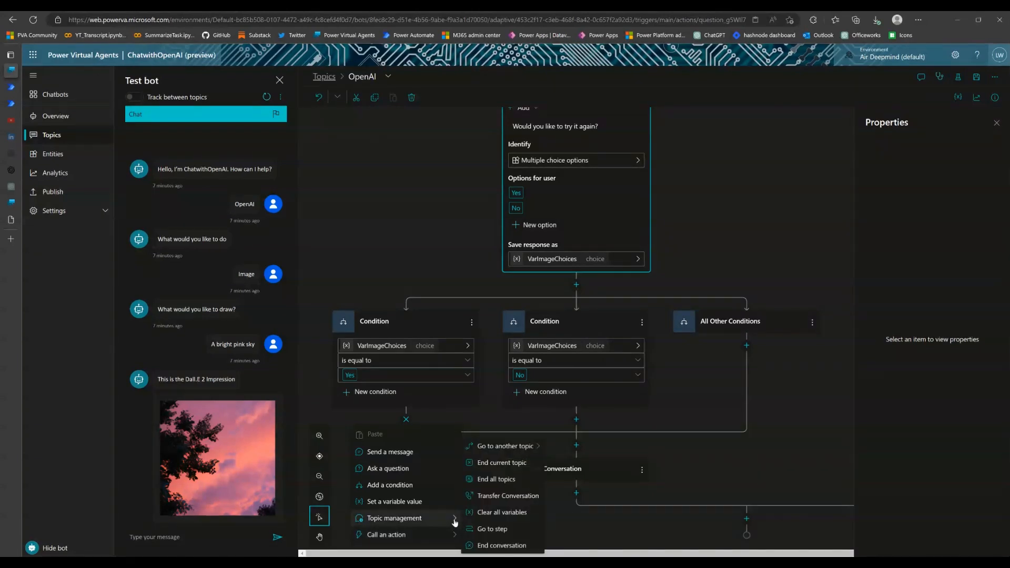
pyautogui.click(495, 529)
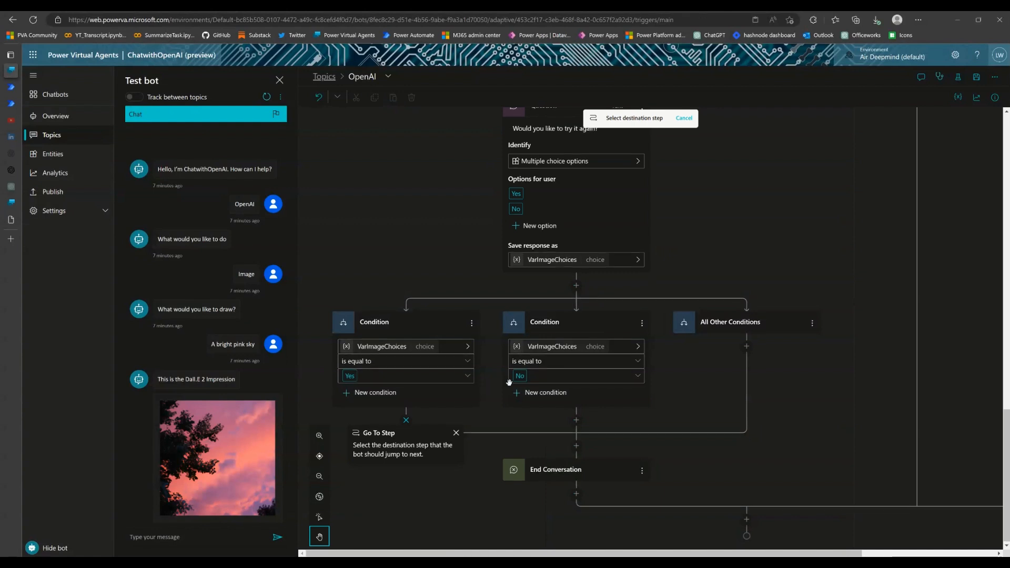
pyautogui.scroll(1, 508, 382)
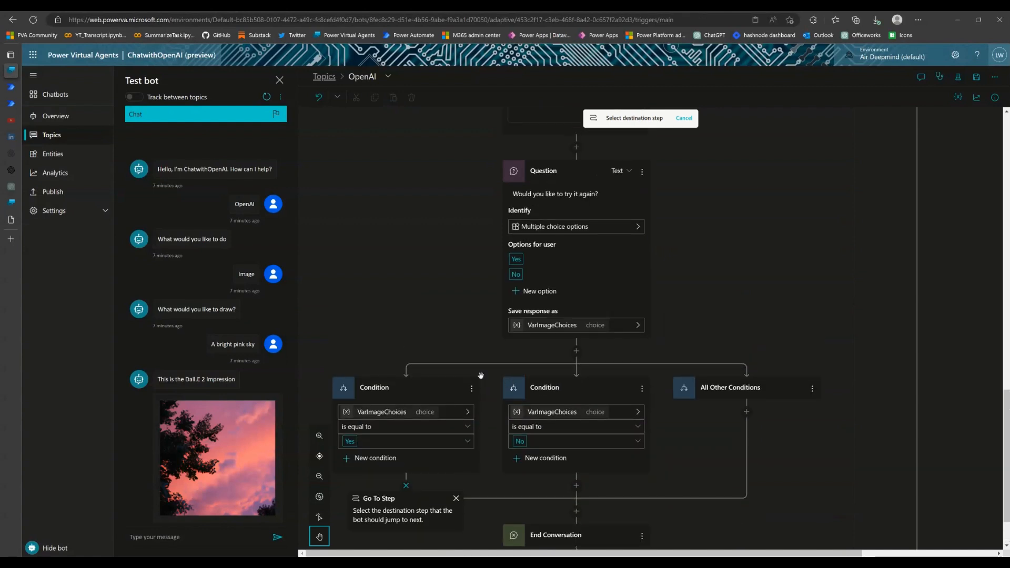
pyautogui.scroll(6, 482, 375)
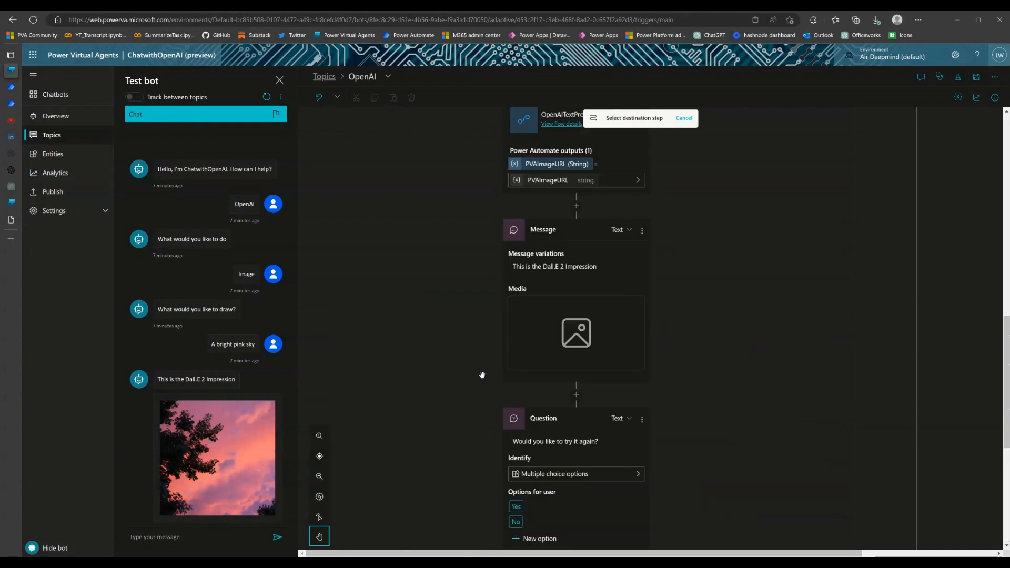
pyautogui.scroll(3, 482, 375)
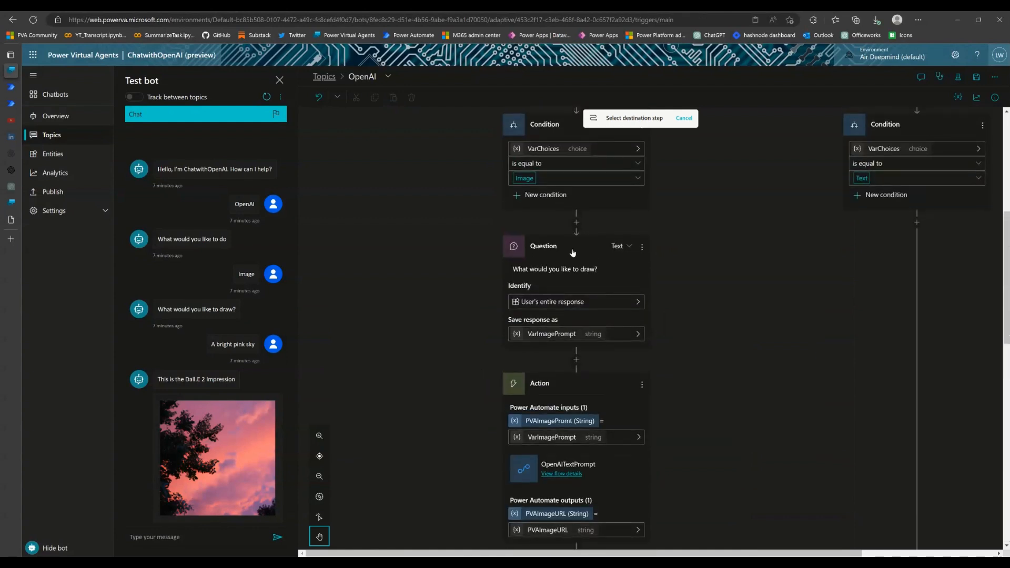
pyautogui.click(573, 253)
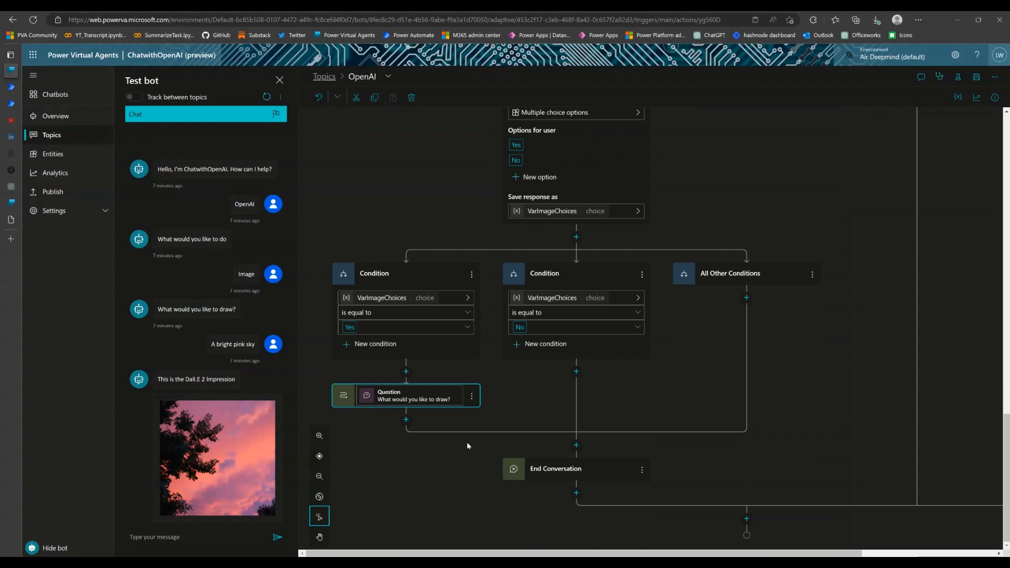
pyautogui.click(977, 79)
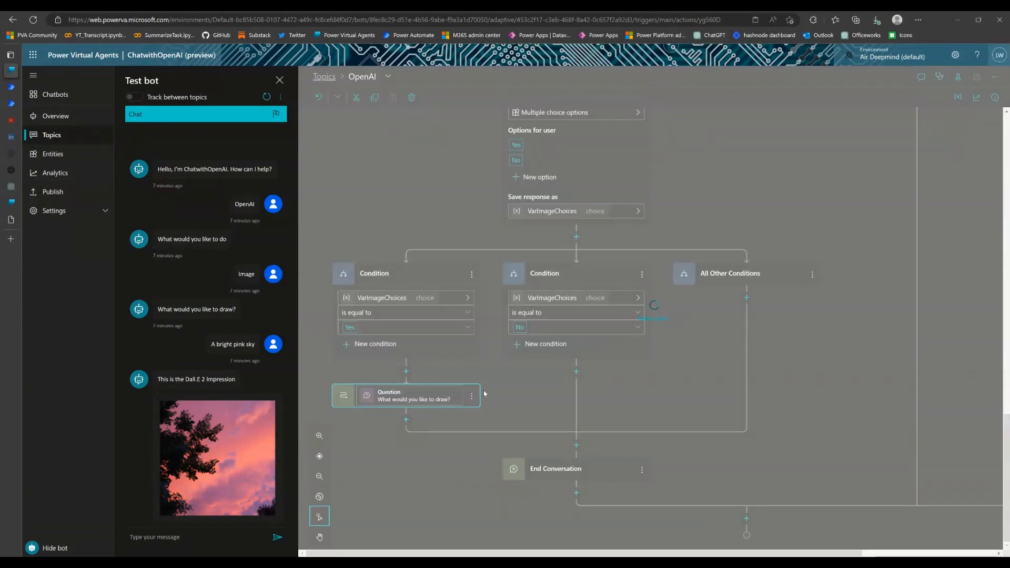
# Trigger the topic in the test bot with the message "OpenAI" and choose the Image option
pyautogui.click(202, 544)
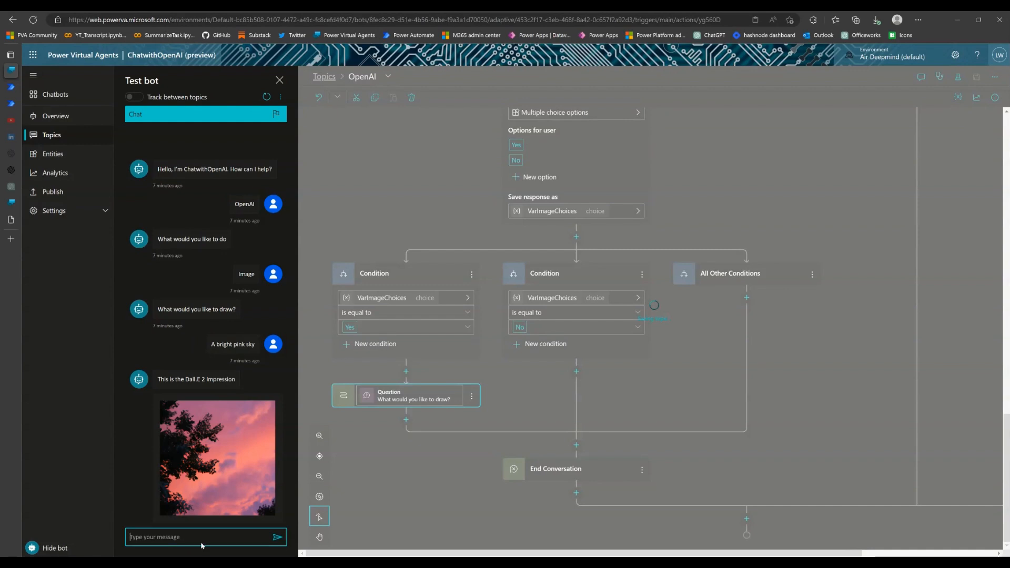
pyautogui.write('OpenAI')
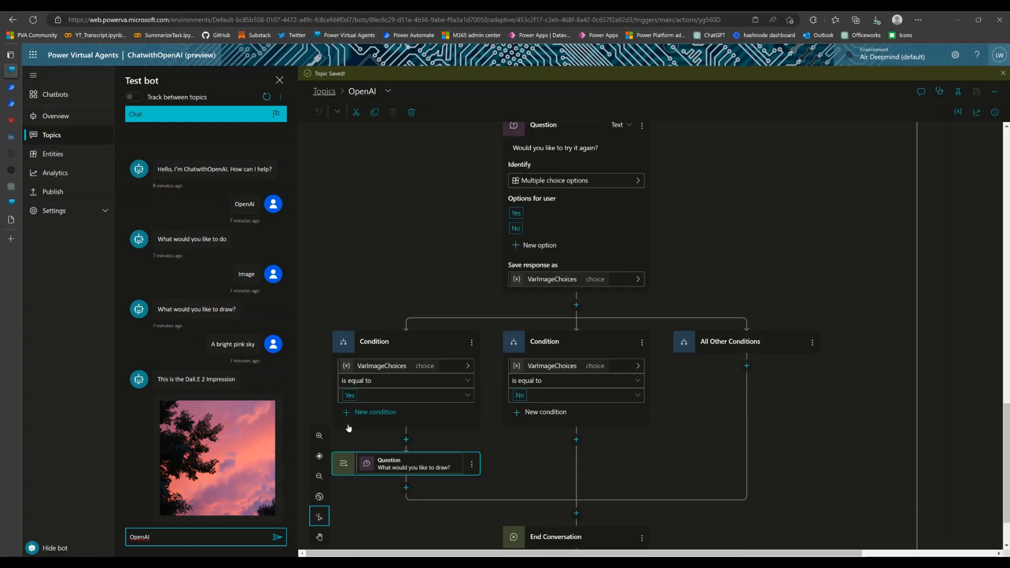
pyautogui.press('Return')
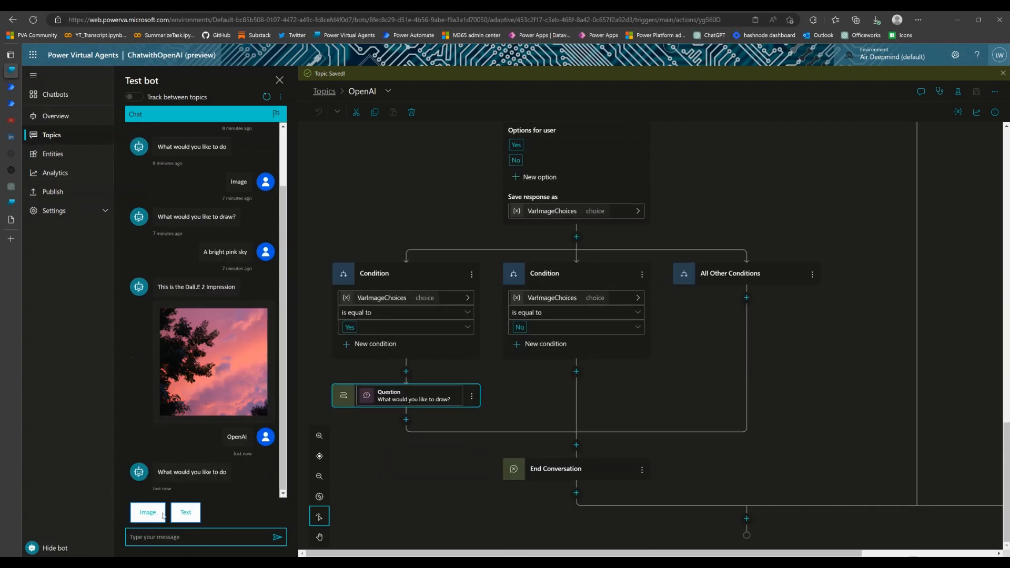
pyautogui.click(148, 513)
# Send "A car" as the image prompt in the test chat
pyautogui.click(202, 540)
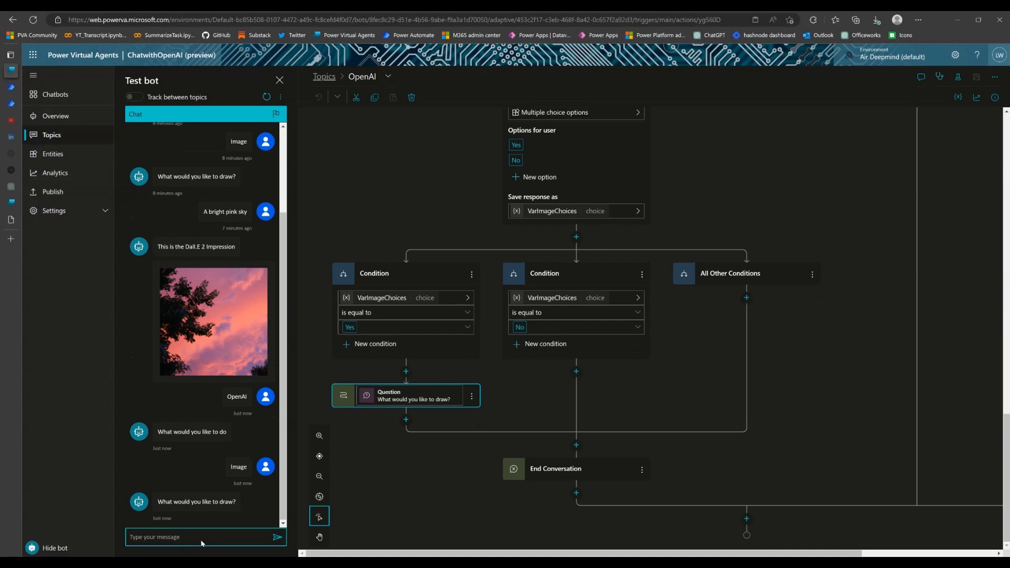
pyautogui.write('A')
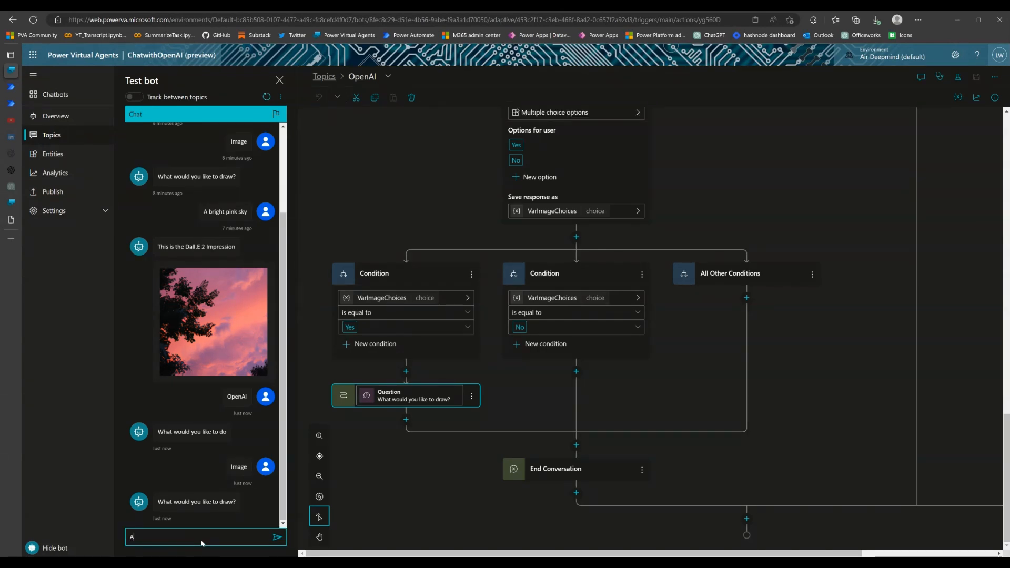
pyautogui.write(' car')
pyautogui.press('Return')
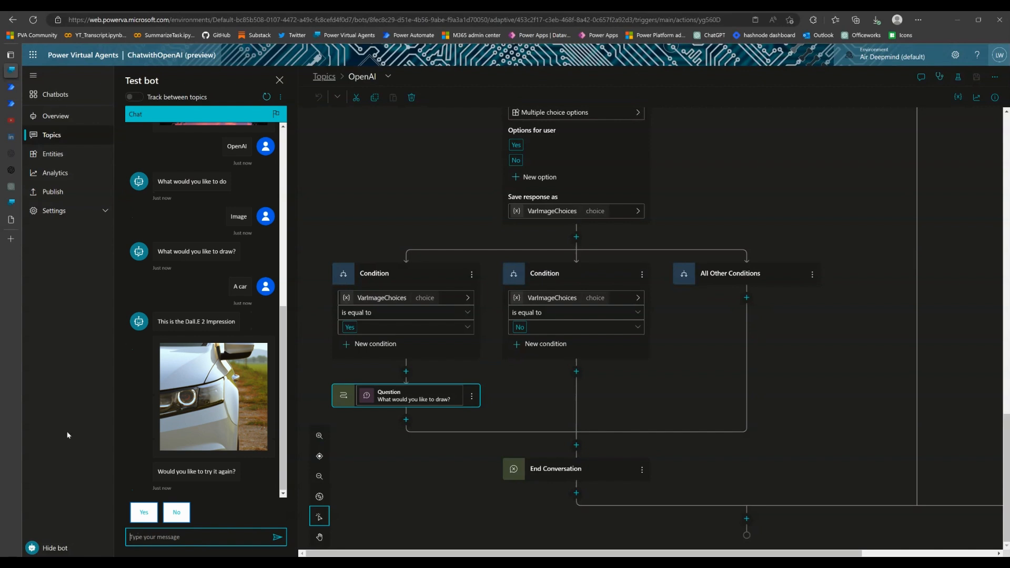
# Answer Yes to the try-again question in the test chat and check the bot's reply against the topic's image branch
pyautogui.click(144, 514)
pyautogui.moveTo(284, 374); pyautogui.dragTo(290, 403)
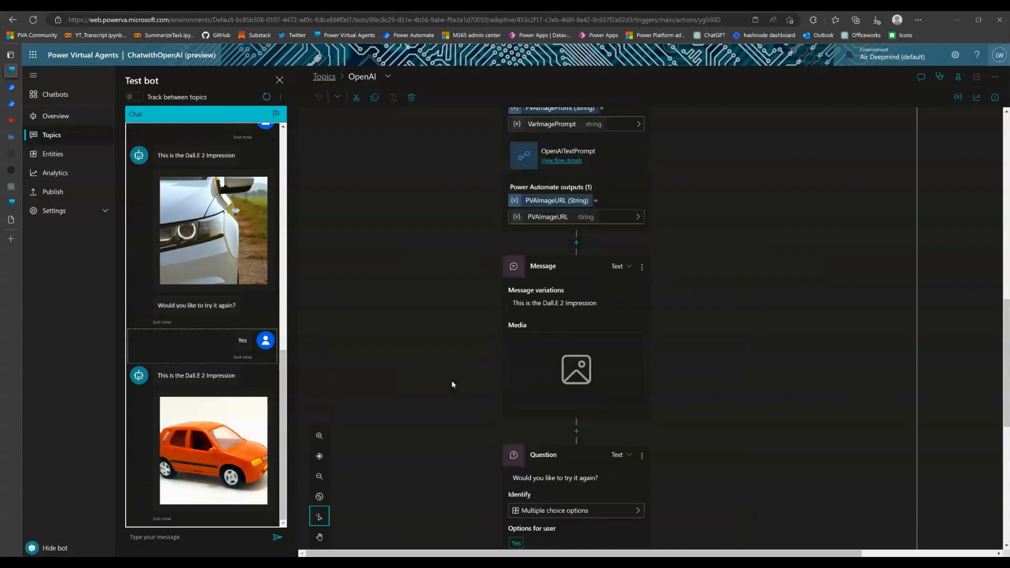
pyautogui.scroll(3, 472, 361)
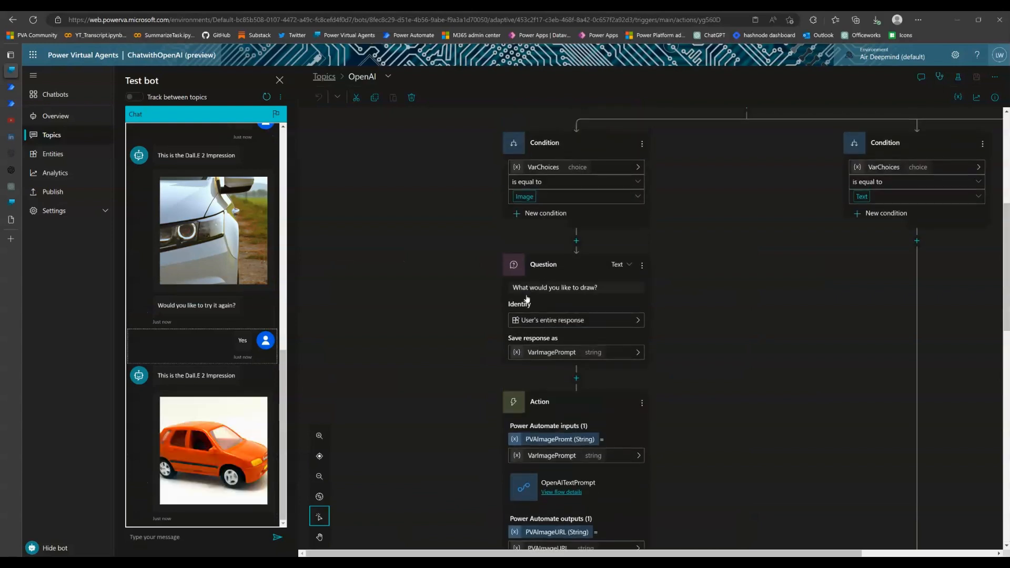
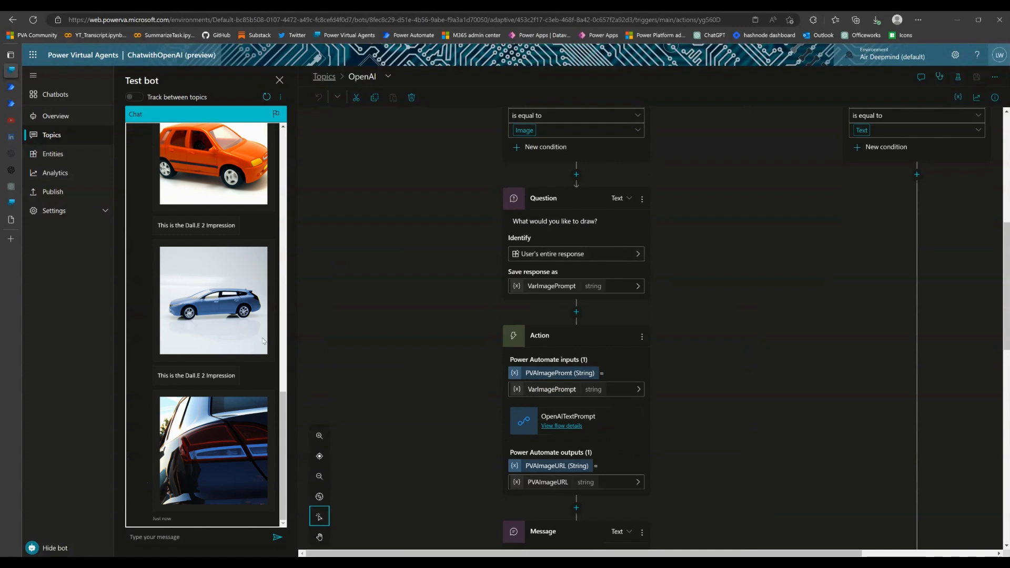
# Restart the test chat and set the "Would you like to try it again?" question's skip behavior to Ask every time, saving the topic
pyautogui.click(270, 99)
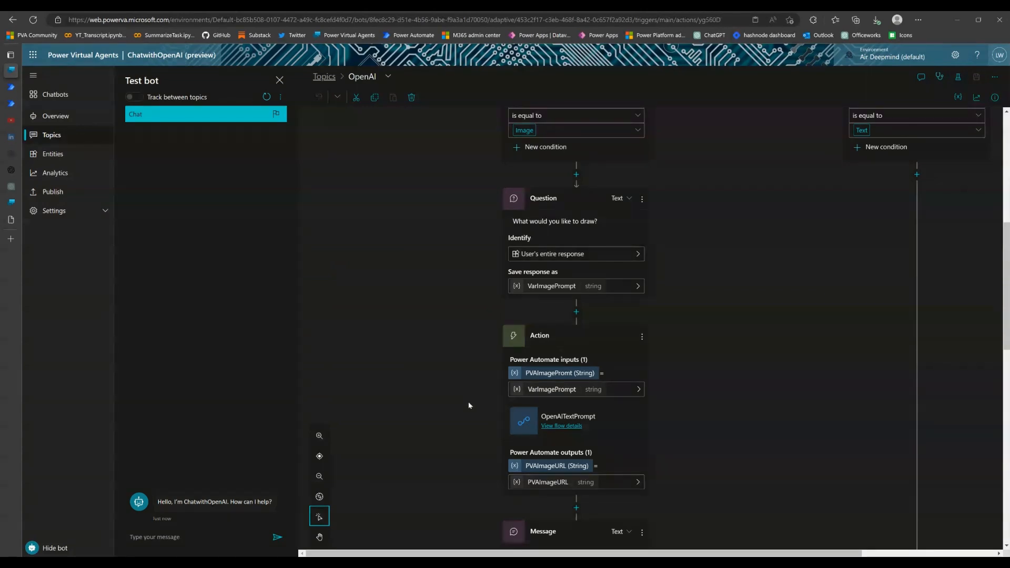
pyautogui.scroll(-3, 466, 402)
pyautogui.scroll(-7, 468, 409)
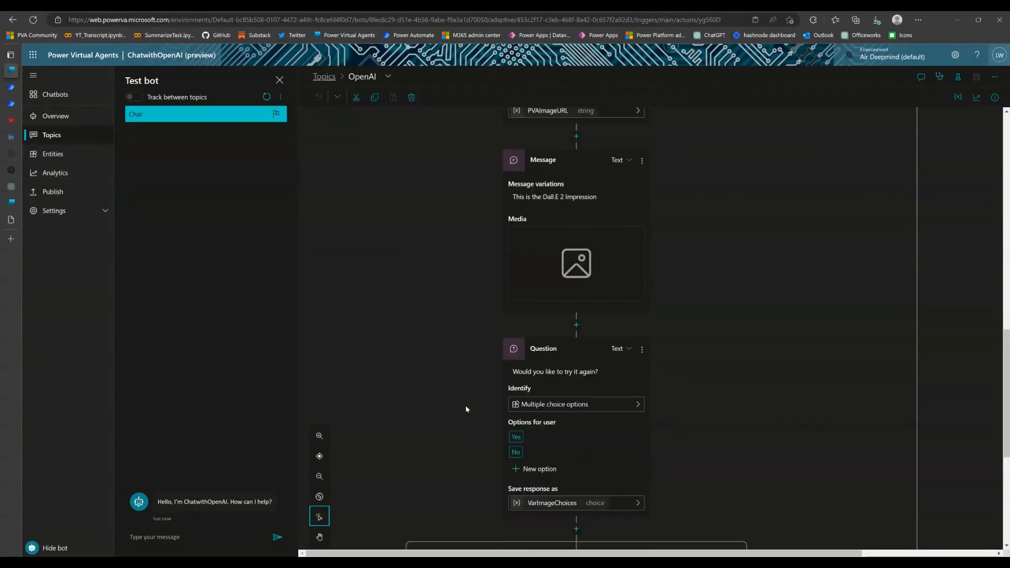
pyautogui.scroll(-3, 466, 409)
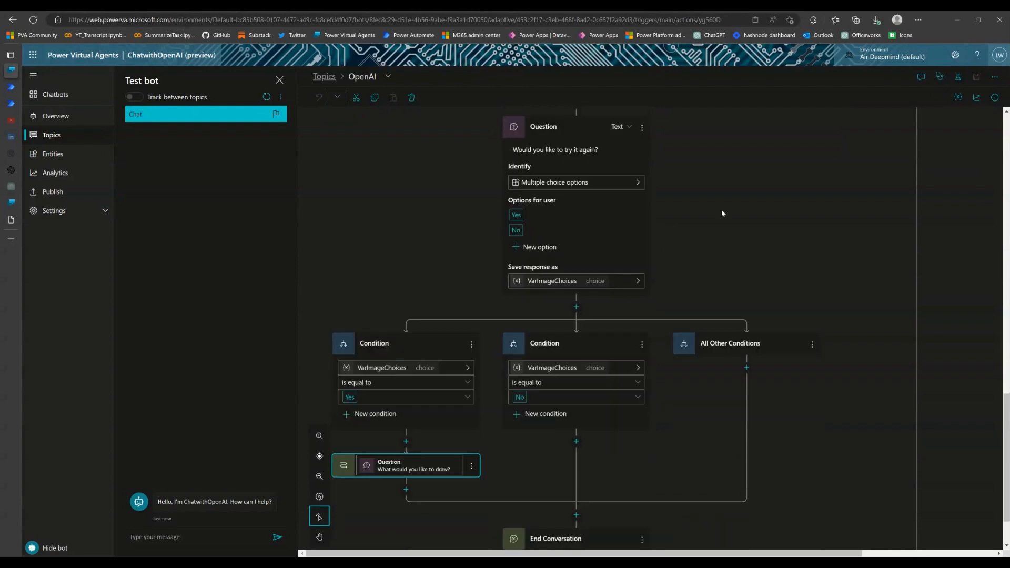
pyautogui.scroll(1, 542, 226)
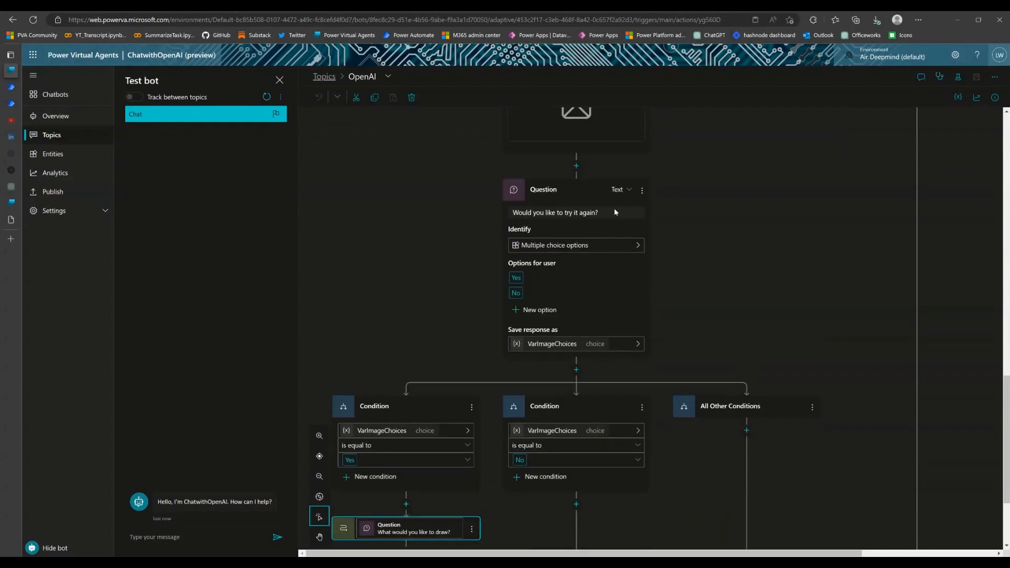
pyautogui.click(643, 191)
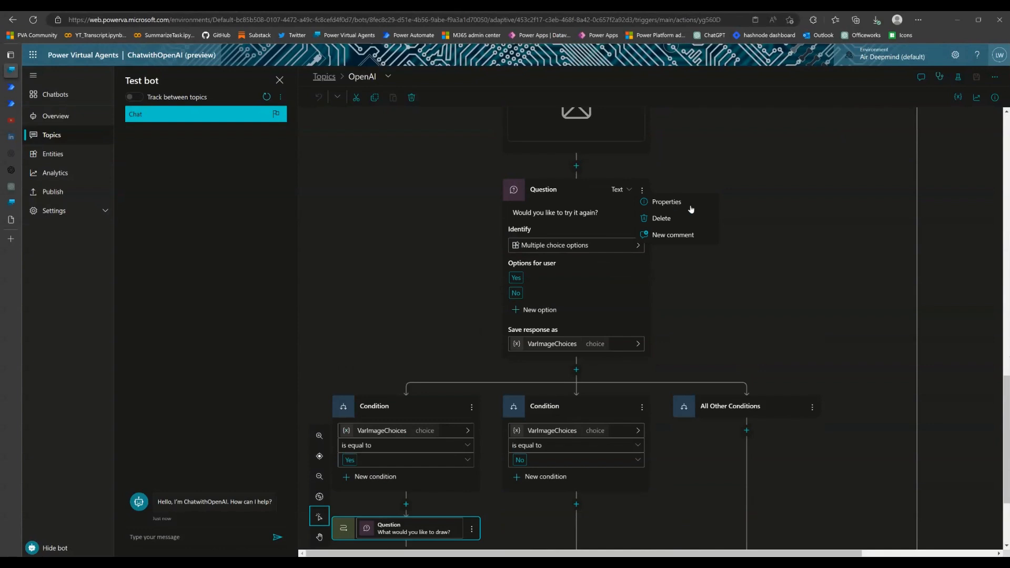
pyautogui.click(691, 206)
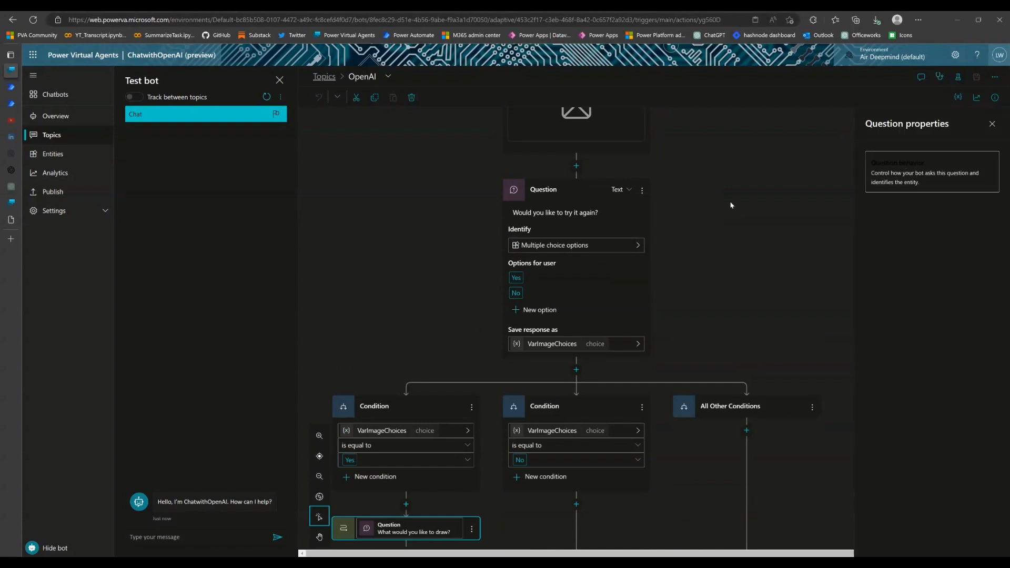
pyautogui.click(890, 171)
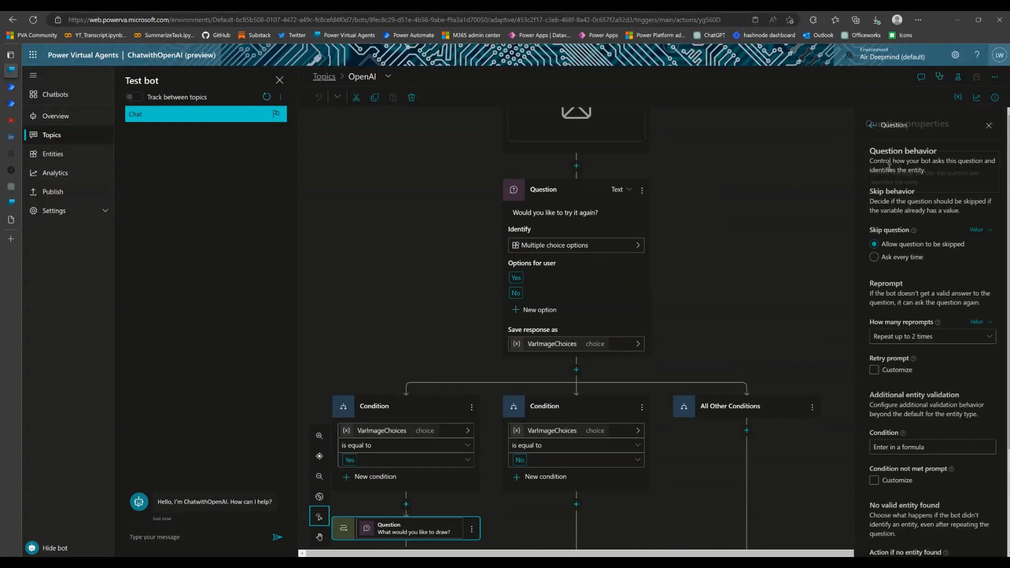
pyautogui.click(871, 258)
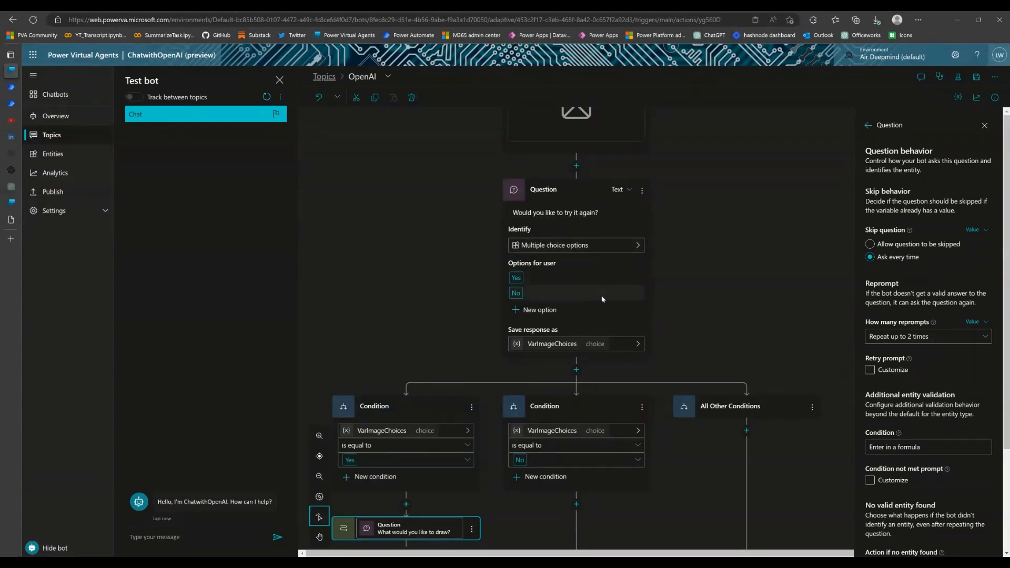
pyautogui.click(985, 126)
pyautogui.click(977, 79)
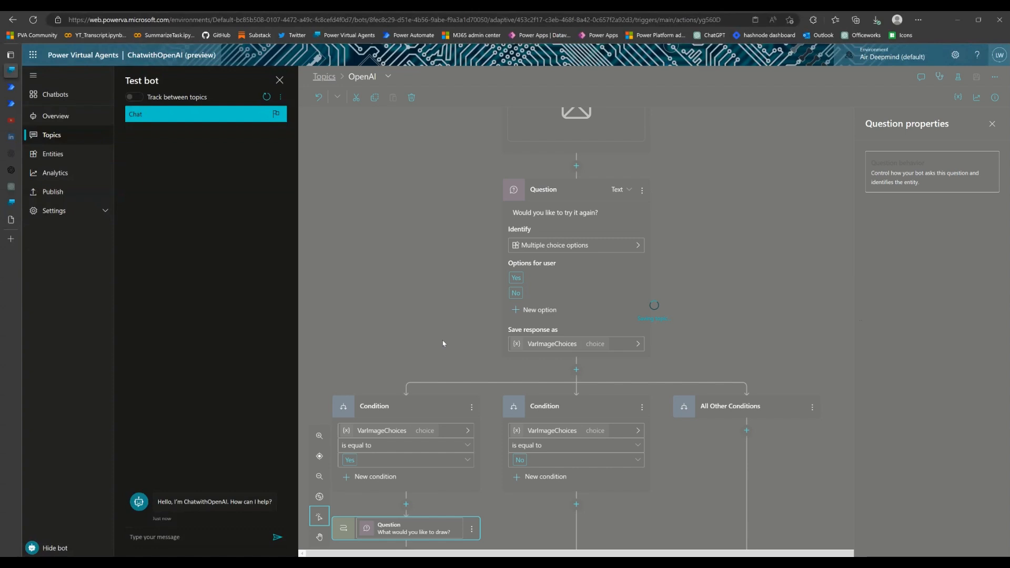
# Check the skip behavior setting of the "Would you like to try it again?" question
pyautogui.scroll(-3, 718, 309)
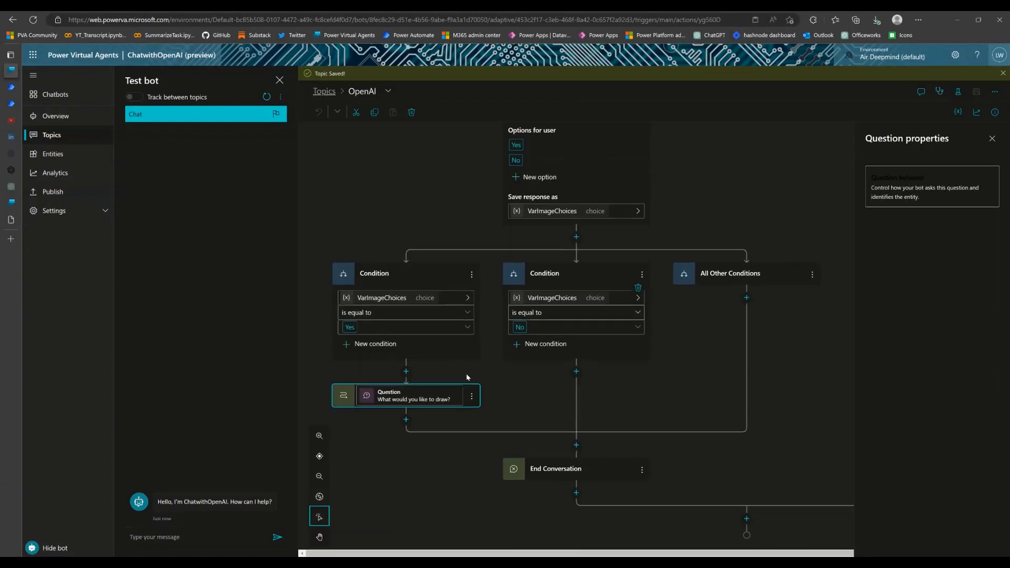
pyautogui.scroll(5, 504, 356)
pyautogui.scroll(-1, 503, 357)
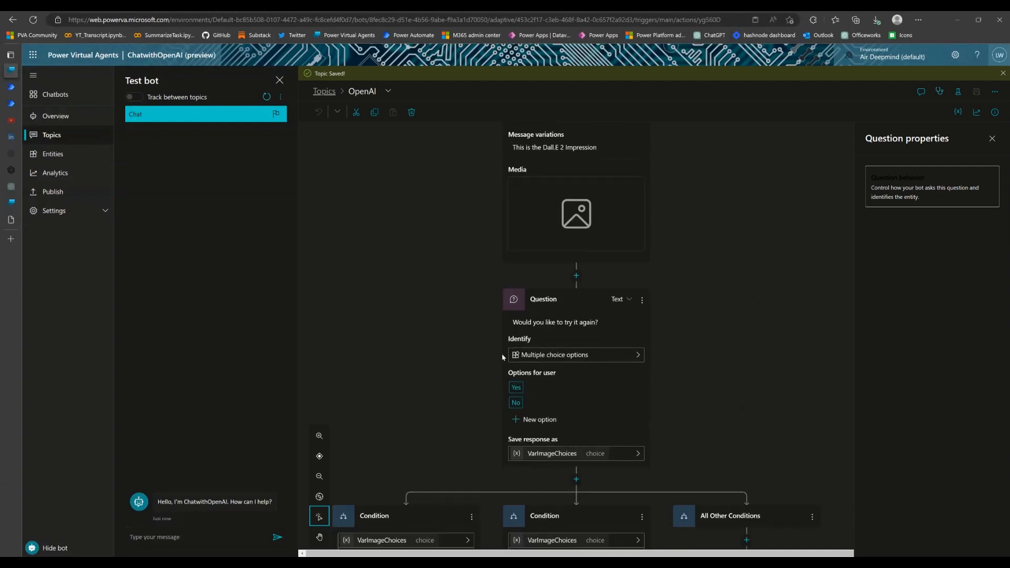
pyautogui.click(643, 255)
pyautogui.click(662, 266)
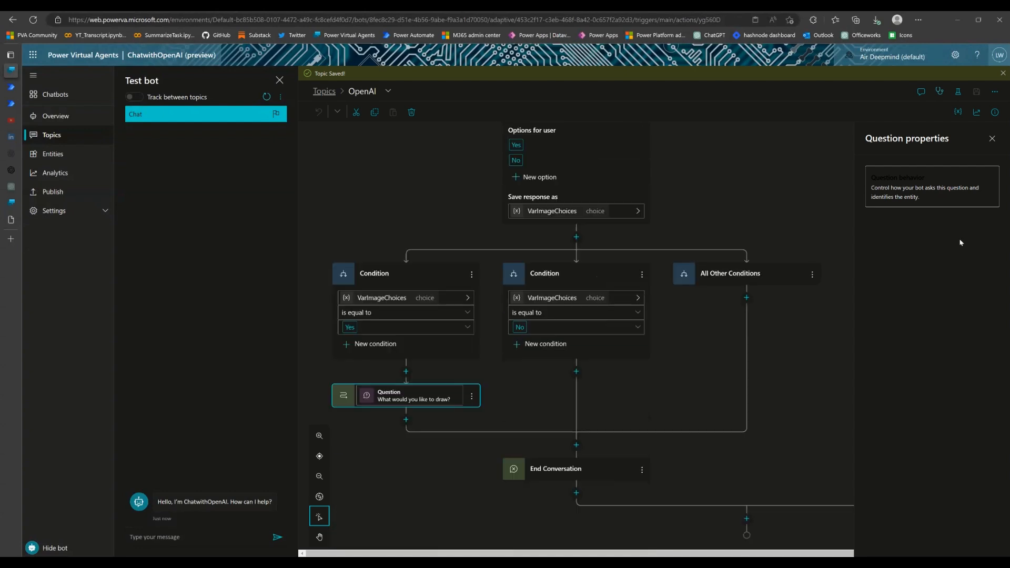
pyautogui.click(923, 181)
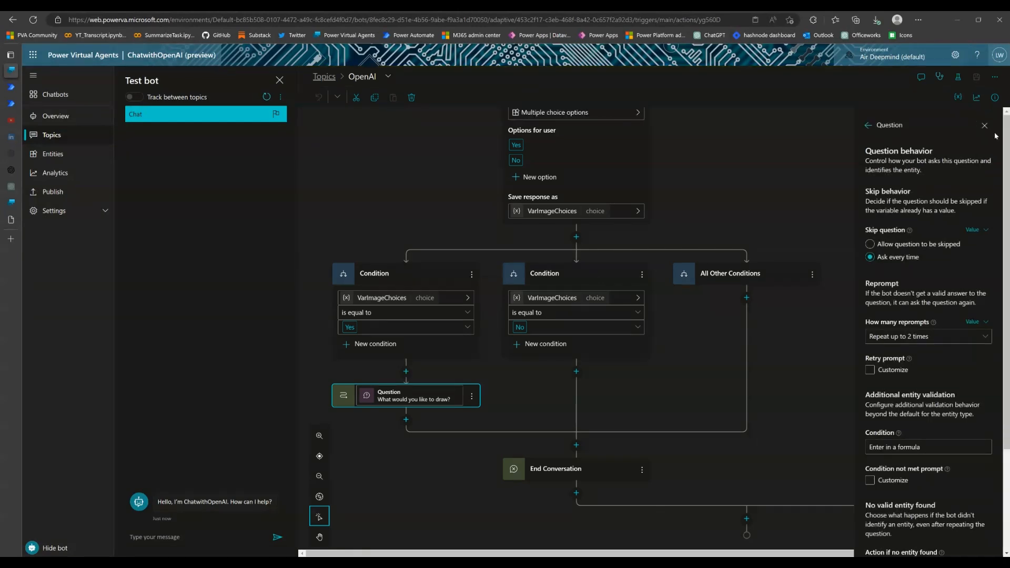
pyautogui.click(985, 126)
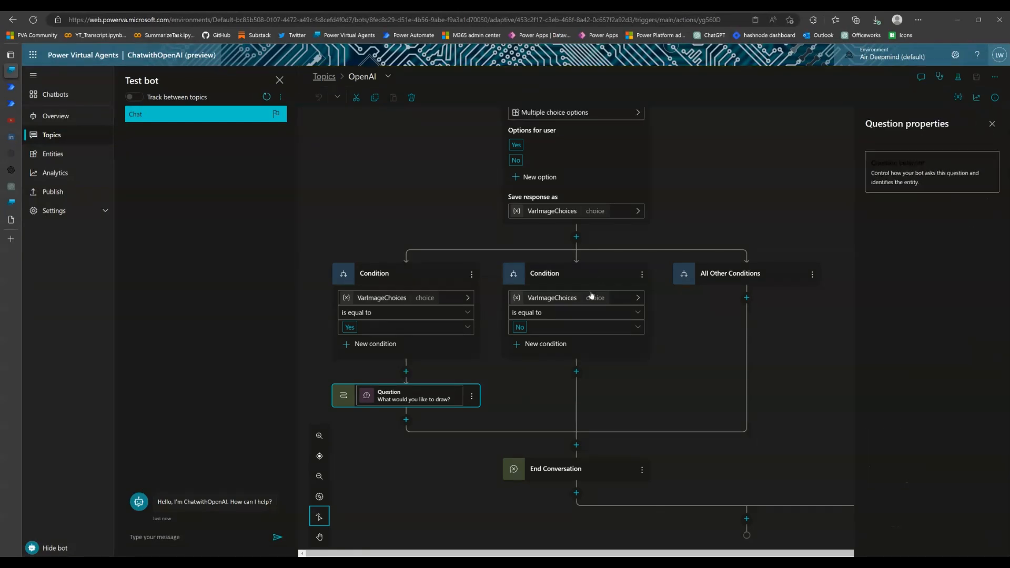
# Trigger the topic in the test chat with the message "OpenAi" and choose the Image option
pyautogui.click(184, 539)
pyautogui.write('OpenAI')
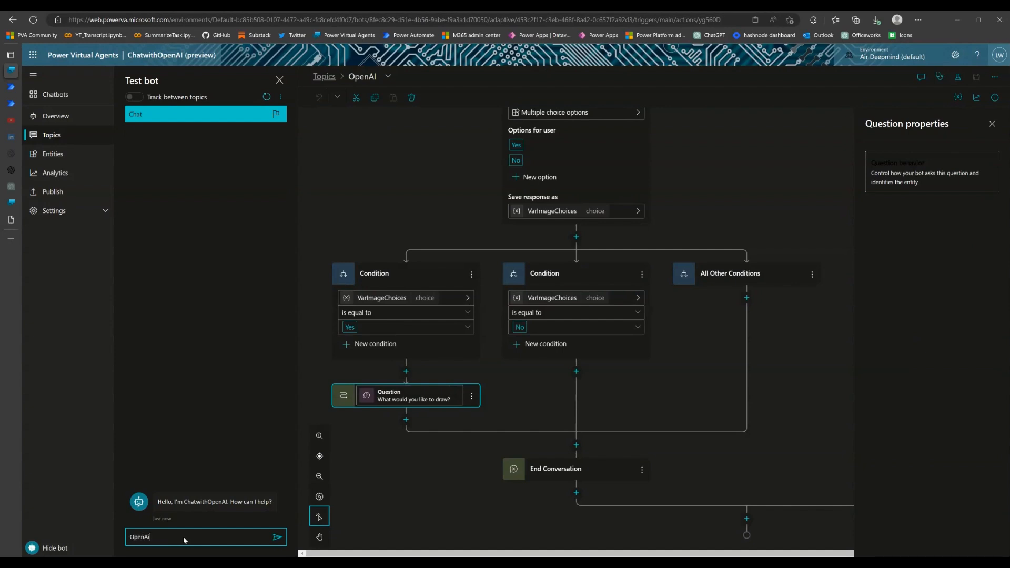
pyautogui.press('Return')
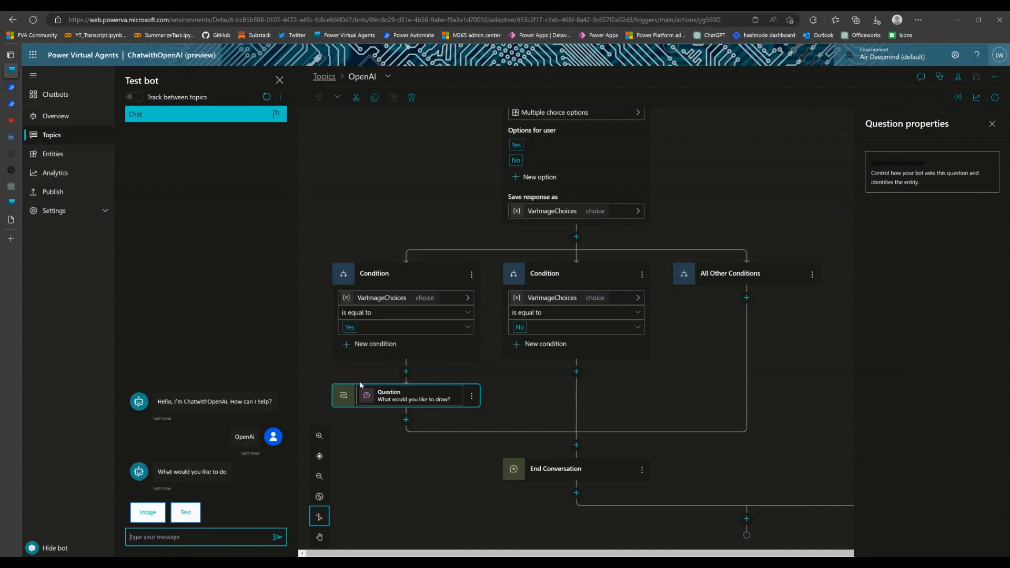
pyautogui.click(138, 514)
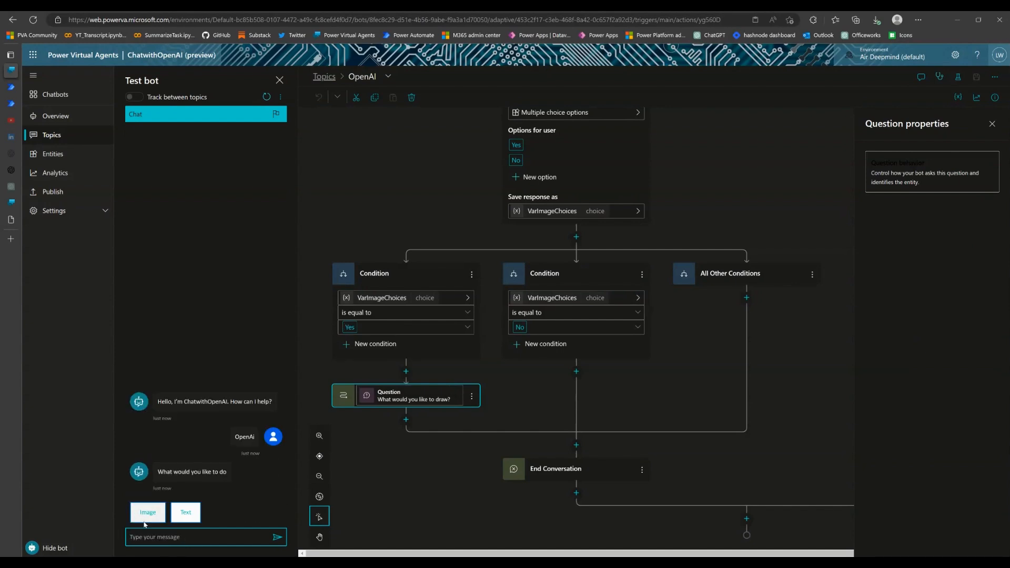
# Send "A car" as the image prompt and answer Yes to the try-again question in the test chat
pyautogui.click(193, 538)
pyautogui.write('A car')
pyautogui.press('Return')
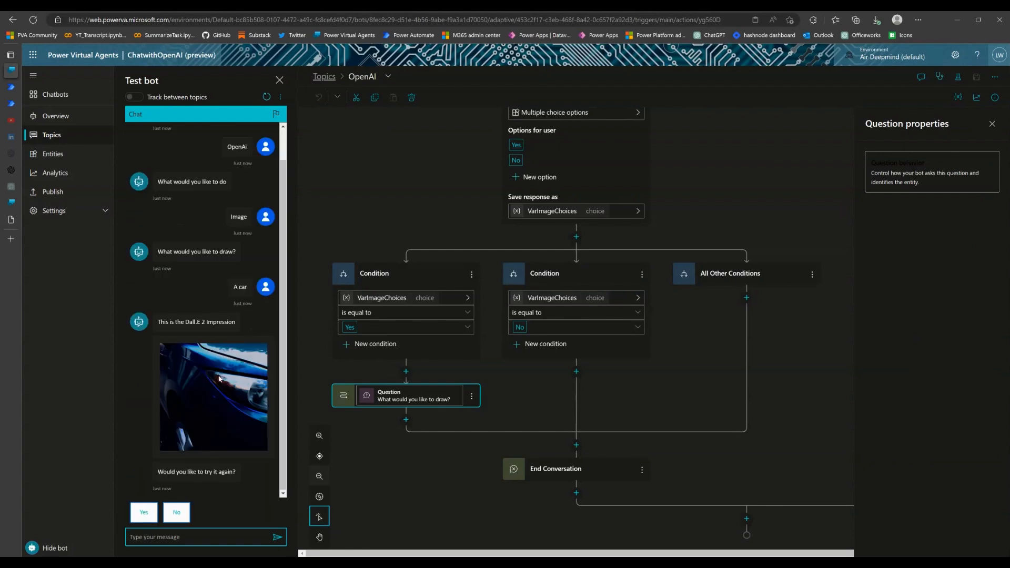
pyautogui.click(146, 519)
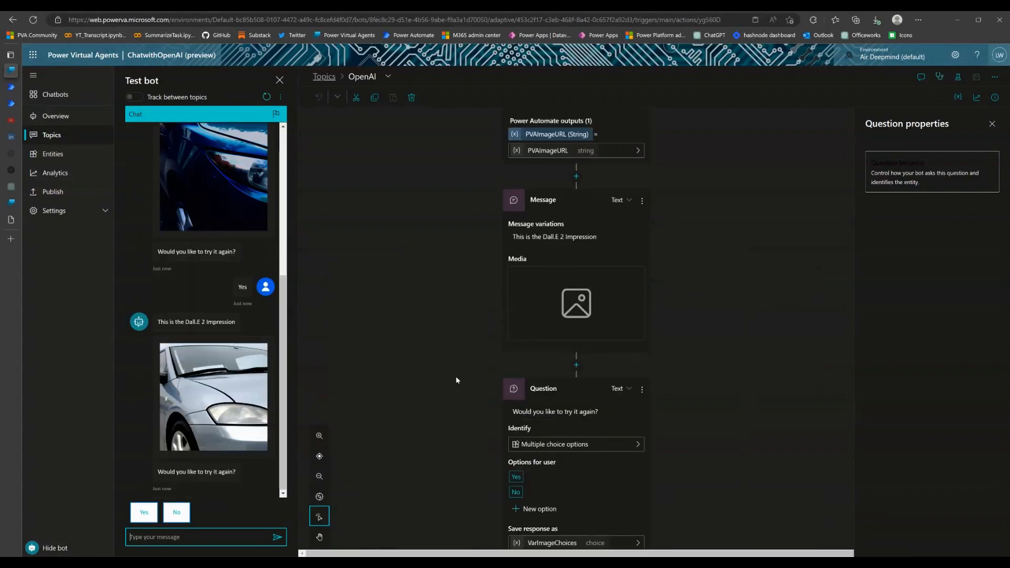
# Set the "What would you like to draw?" question's skip behavior to Ask every time and save the topic
pyautogui.scroll(5, 455, 377)
pyautogui.scroll(1, 455, 377)
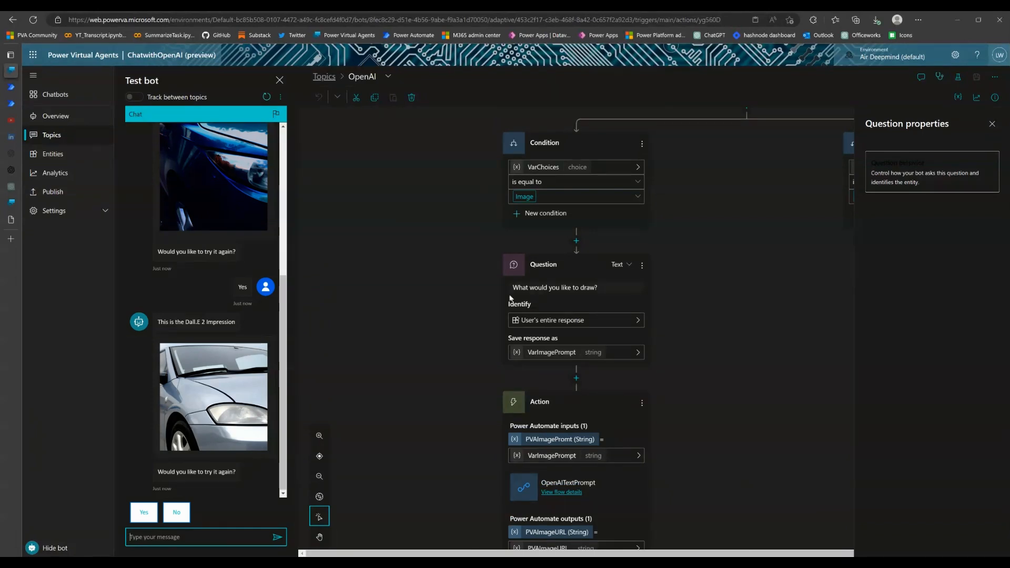
pyautogui.click(646, 268)
pyautogui.click(657, 282)
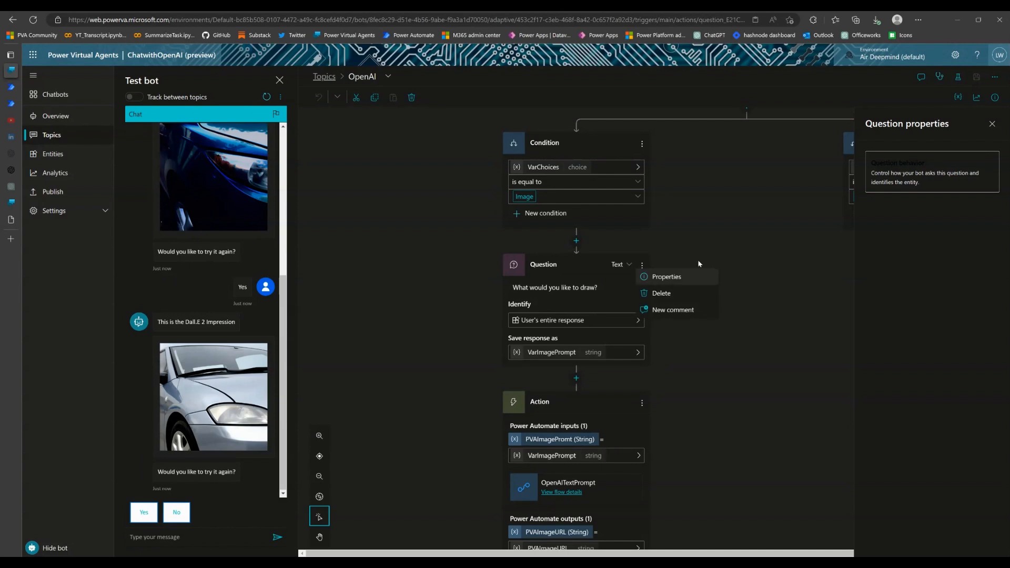
pyautogui.click(890, 168)
pyautogui.click(904, 257)
pyautogui.click(986, 127)
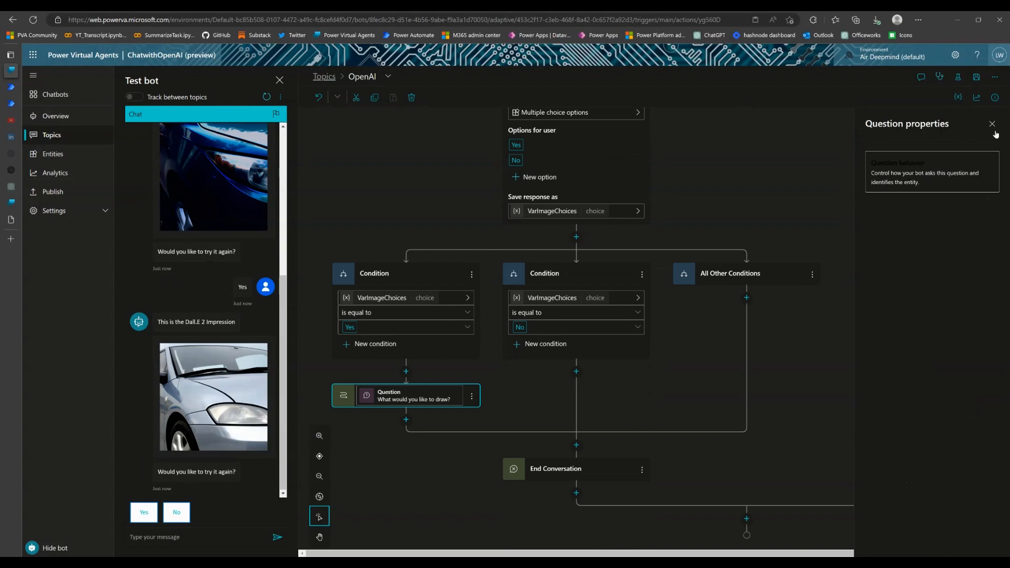
pyautogui.click(976, 80)
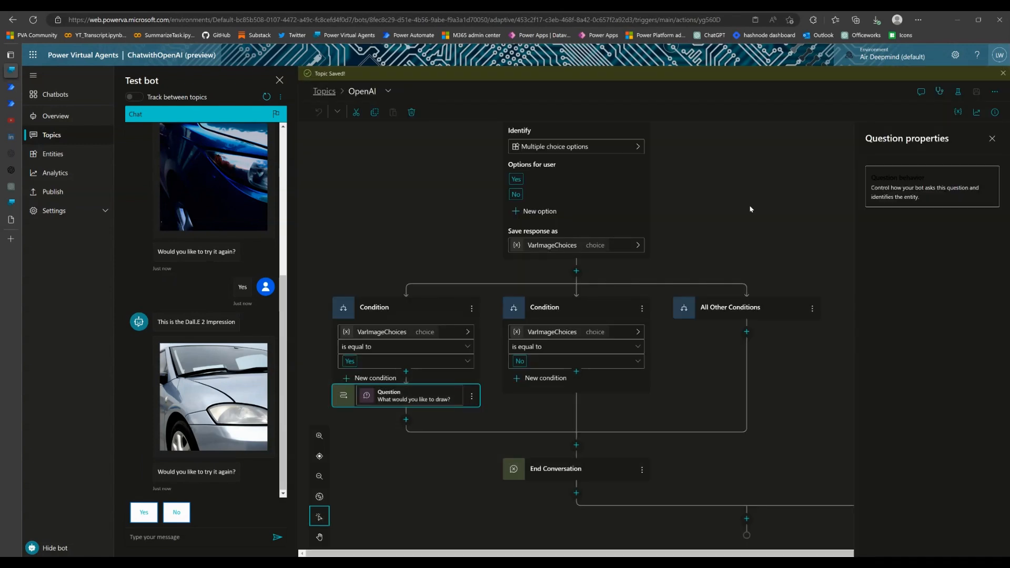
# Trigger the topic in a fresh test chat with the message "OpenAI" and choose the Image option
pyautogui.scroll(1, 589, 212)
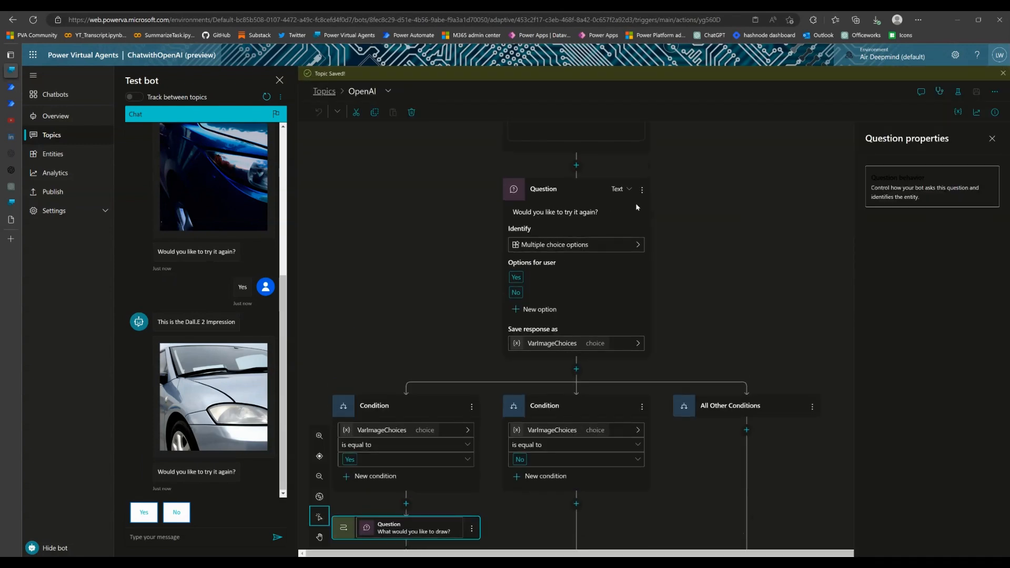
pyautogui.scroll(3, 634, 222)
pyautogui.scroll(3, 695, 337)
pyautogui.scroll(3, 696, 334)
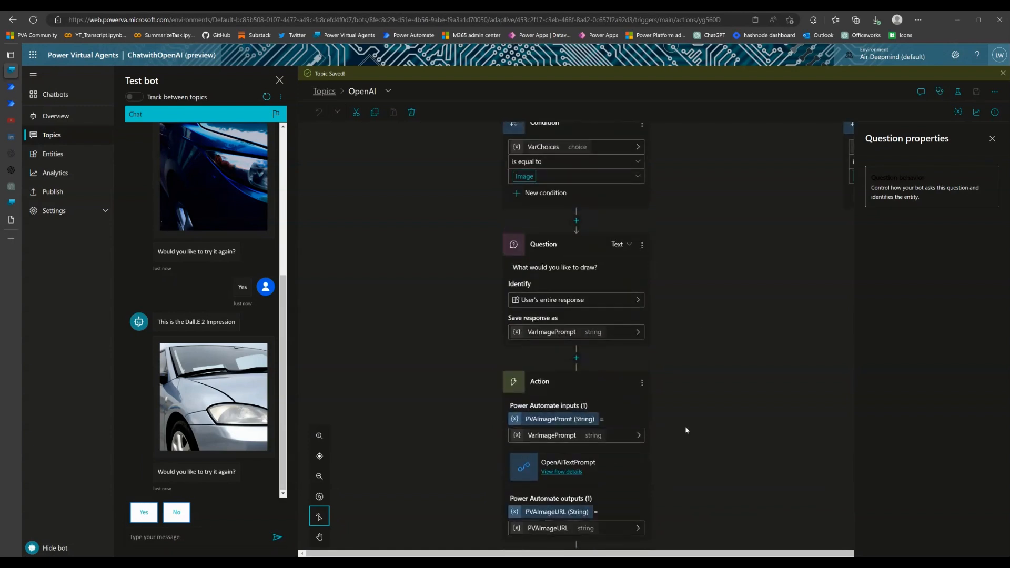
pyautogui.scroll(-10, 686, 426)
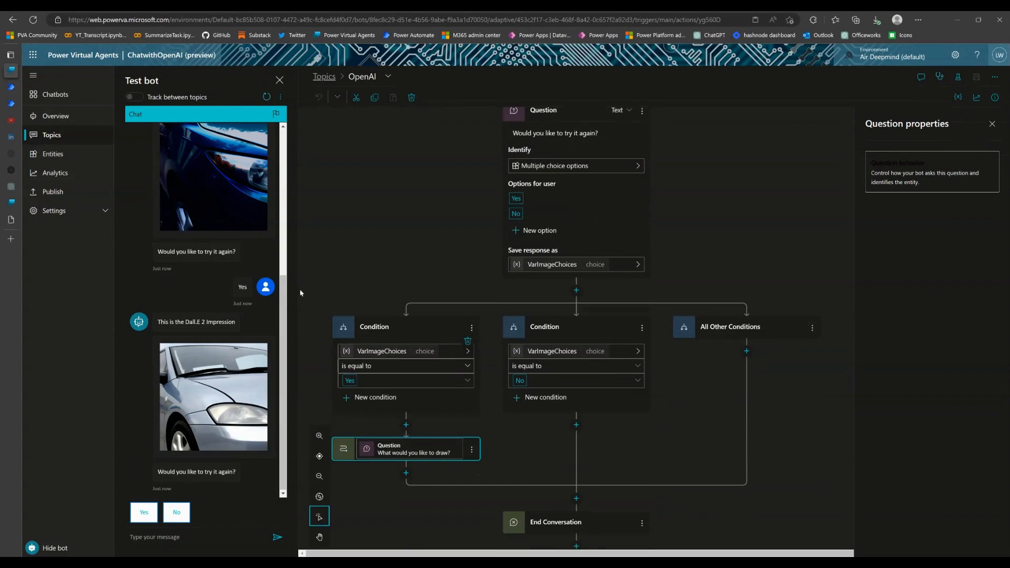
pyautogui.click(235, 537)
pyautogui.write('OpenAI')
pyautogui.press('Return')
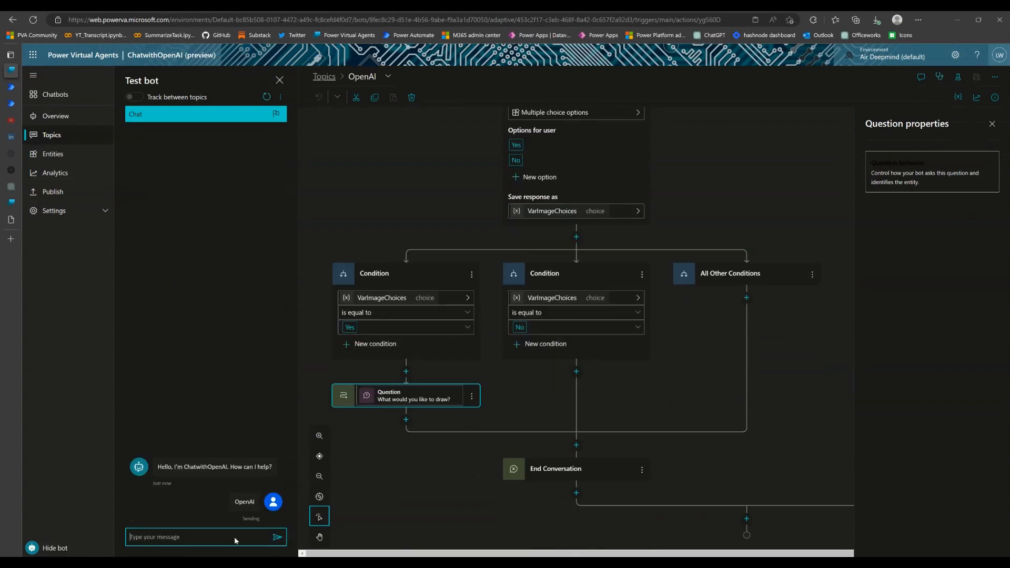
pyautogui.click(149, 516)
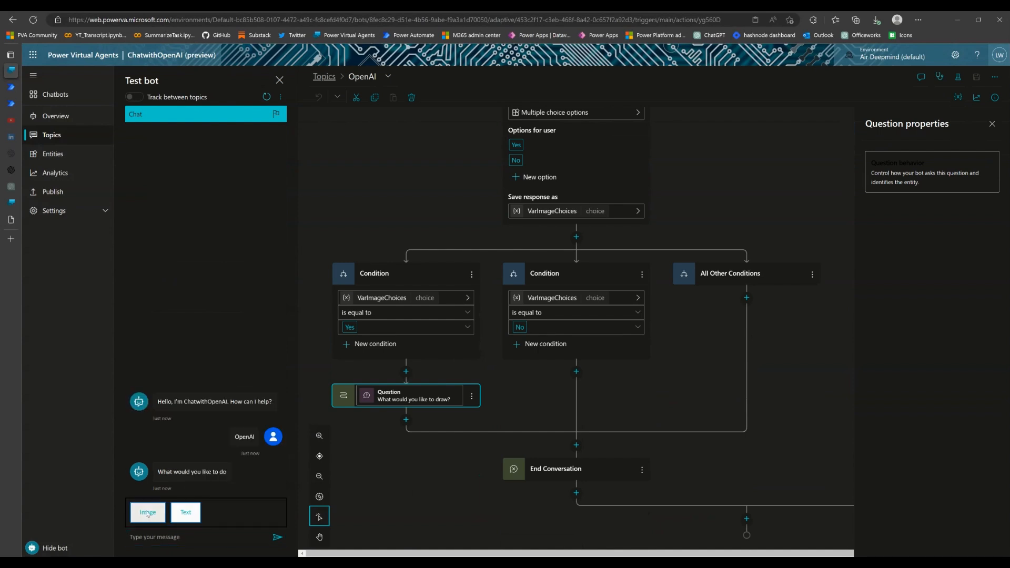
# Send "A fish" as the image prompt and answer Yes to the try-again question
pyautogui.write('A fish')
pyautogui.press('Return')
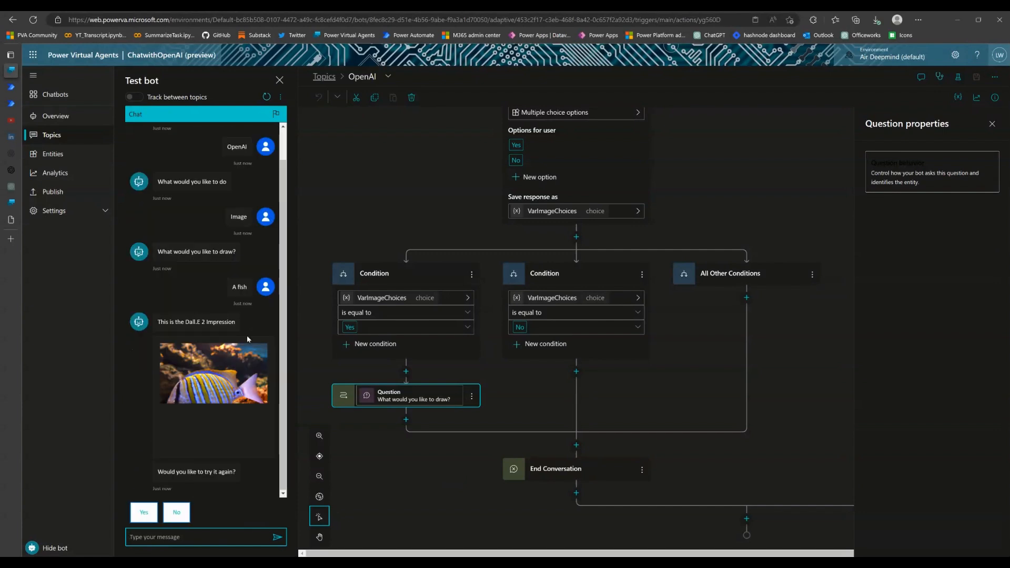
pyautogui.click(144, 512)
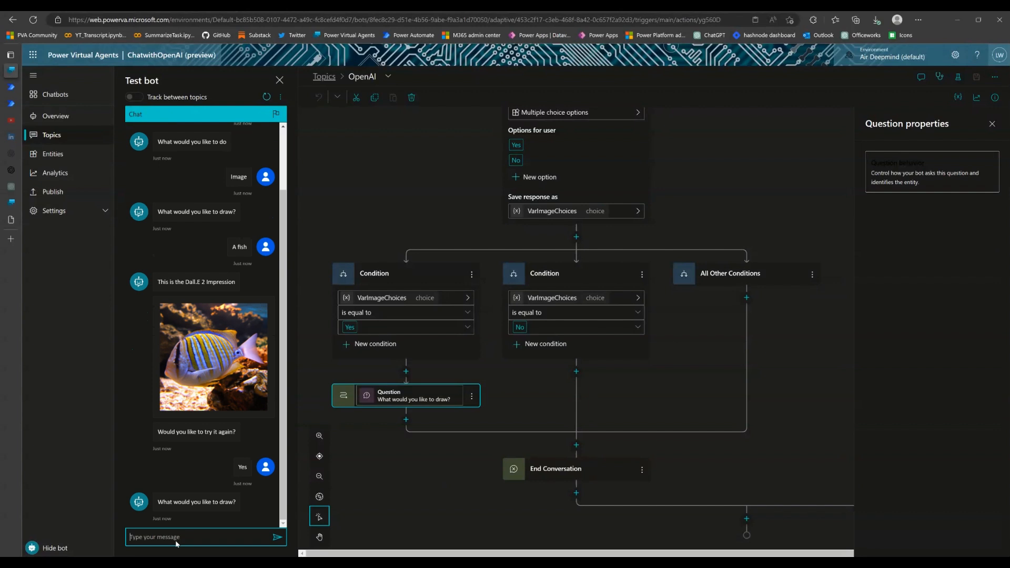
# Send "A dish" as the second image prompt and answer No to the try-again question
pyautogui.write('A dish')
pyautogui.press('Return')
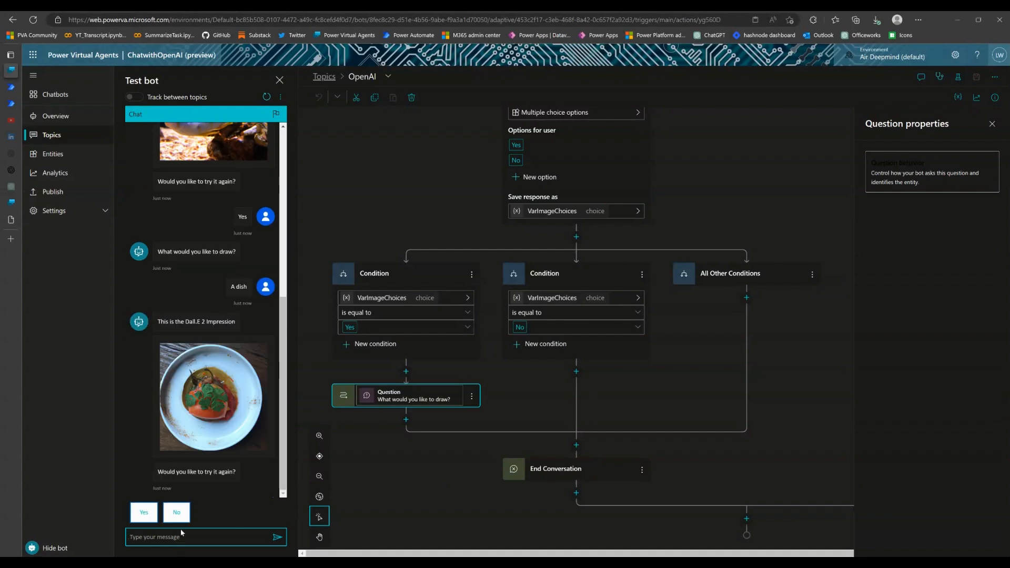
pyautogui.click(177, 513)
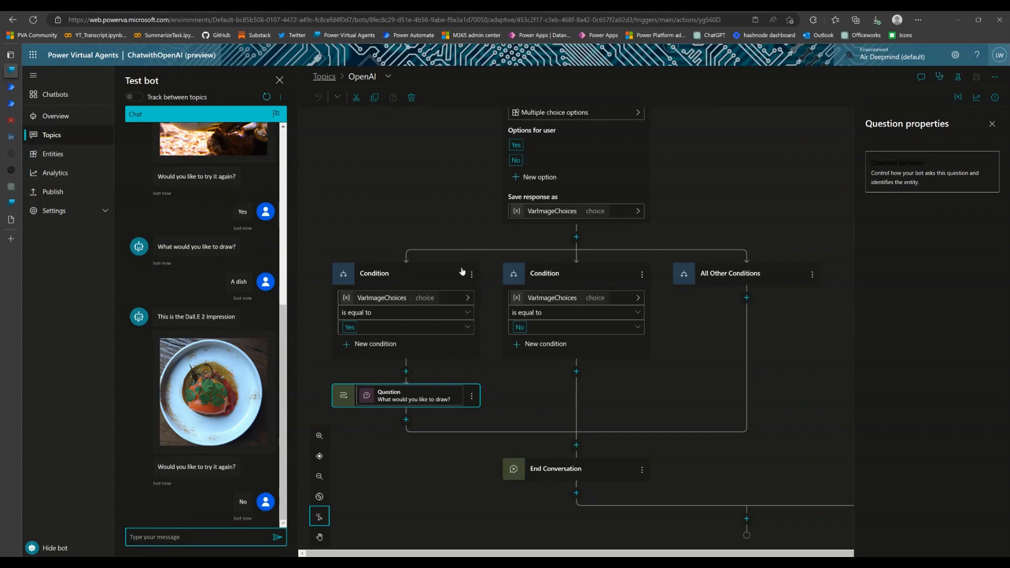
# Review the topic's image branch around the "What would you like to draw?" question and the OpenAIImagePrompt flow action
pyautogui.scroll(8, 471, 337)
pyautogui.scroll(7, 471, 331)
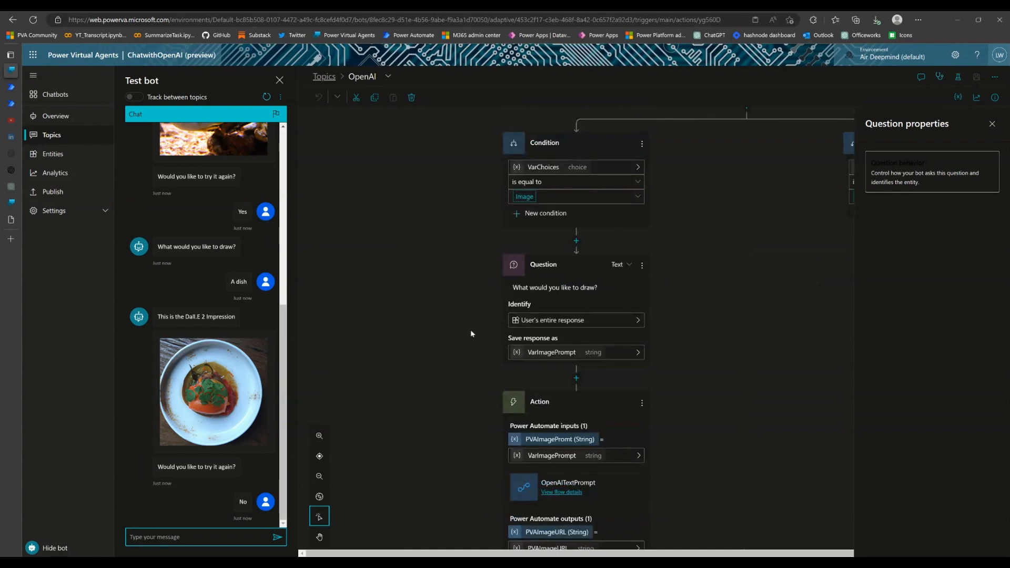
pyautogui.scroll(1, 473, 332)
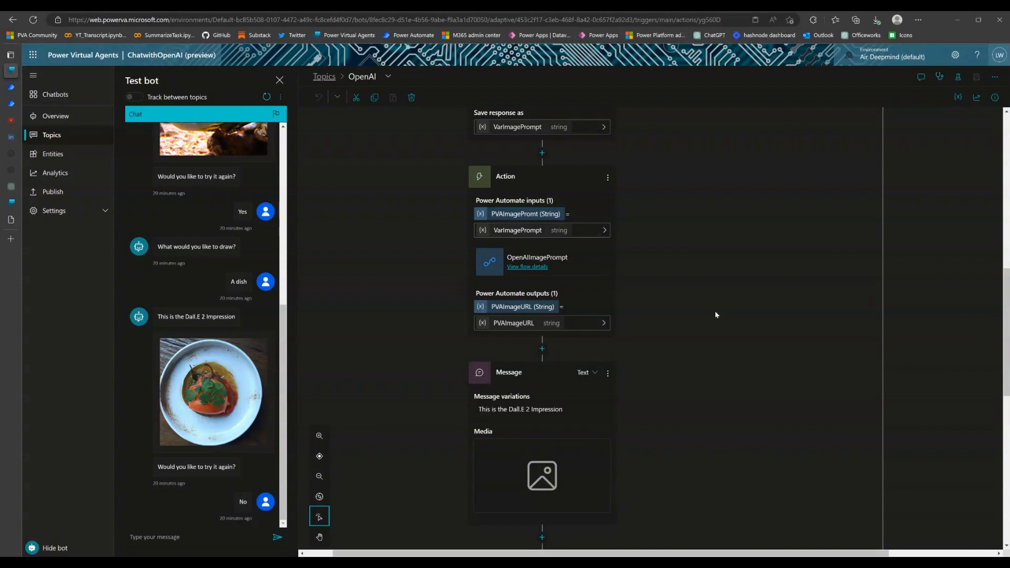
pyautogui.scroll(3, 717, 315)
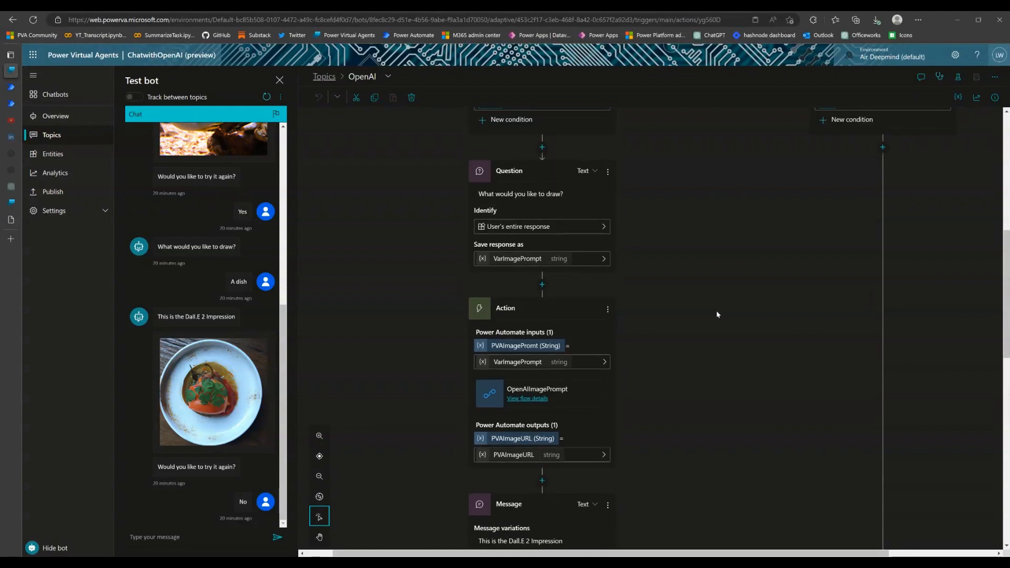
pyautogui.scroll(-1, 713, 315)
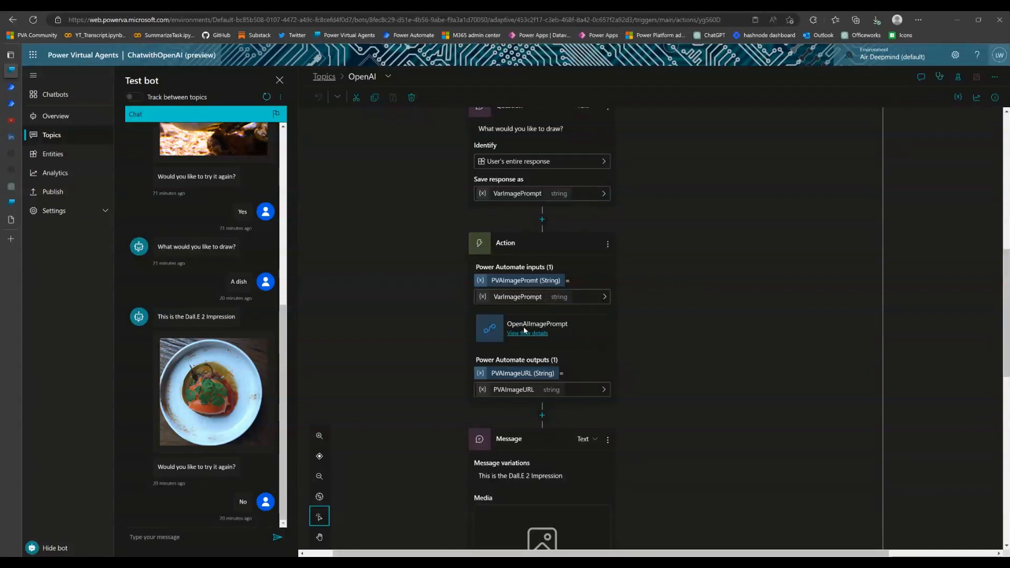
# Review the topic from the OpenAIImagePrompt action and retry conditions back up to the opening question with its Image and Text branches
pyautogui.click(610, 245)
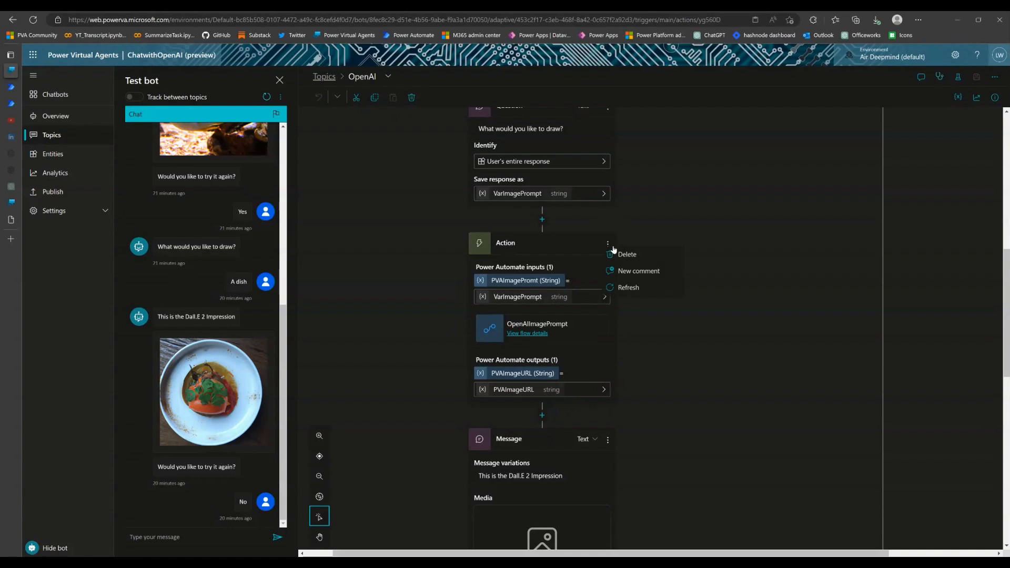
pyautogui.click(670, 344)
pyautogui.scroll(-10, 592, 360)
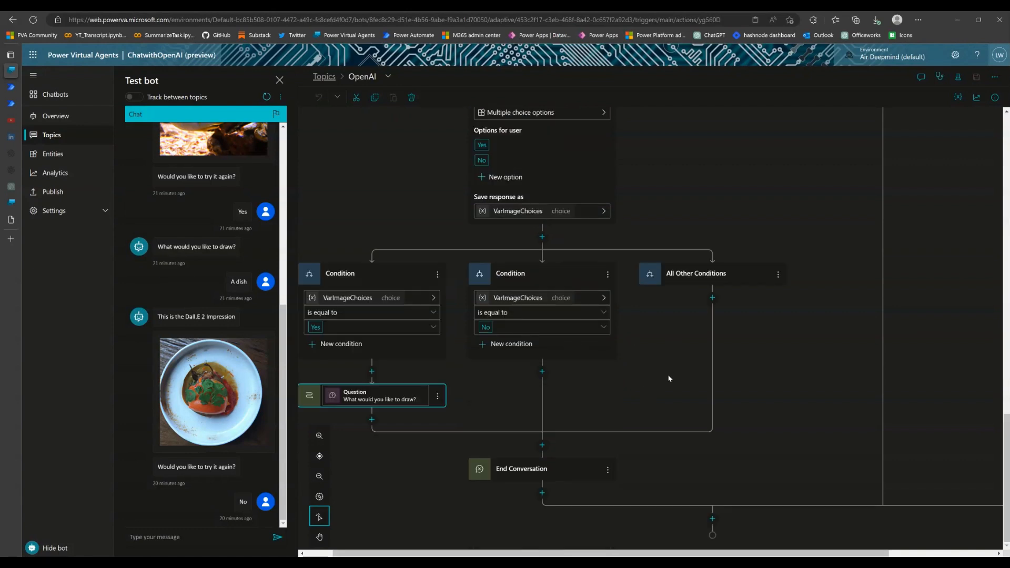
pyautogui.scroll(10, 667, 375)
pyautogui.scroll(4, 667, 378)
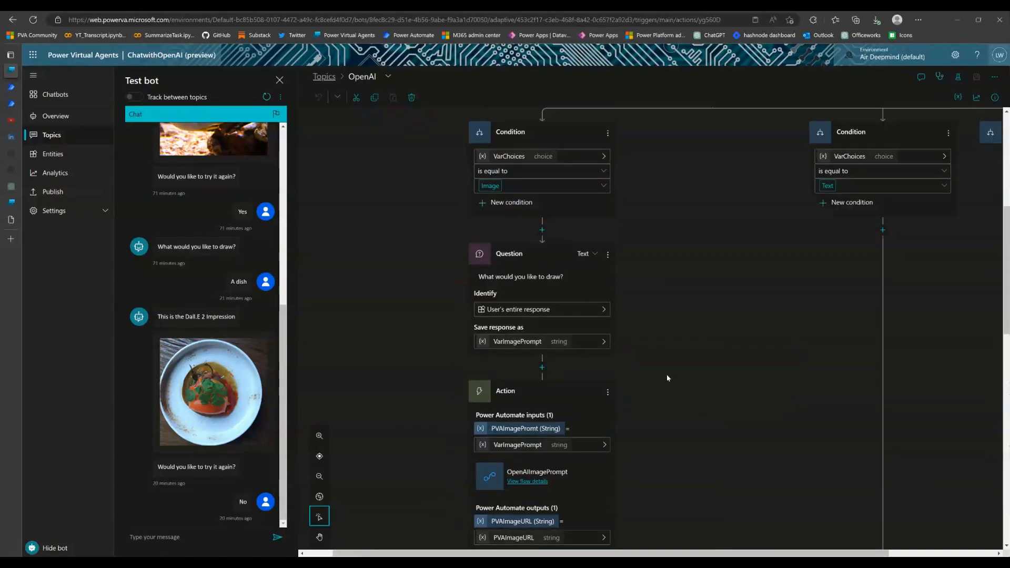
pyautogui.hscroll(2, 668, 378)
pyautogui.hscroll(1, 668, 378)
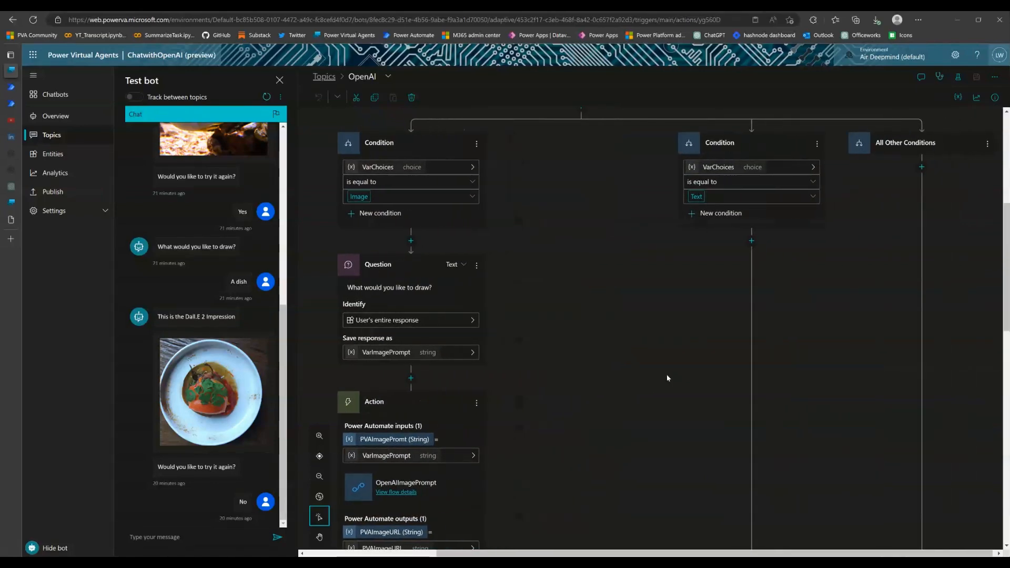
pyautogui.scroll(5, 667, 378)
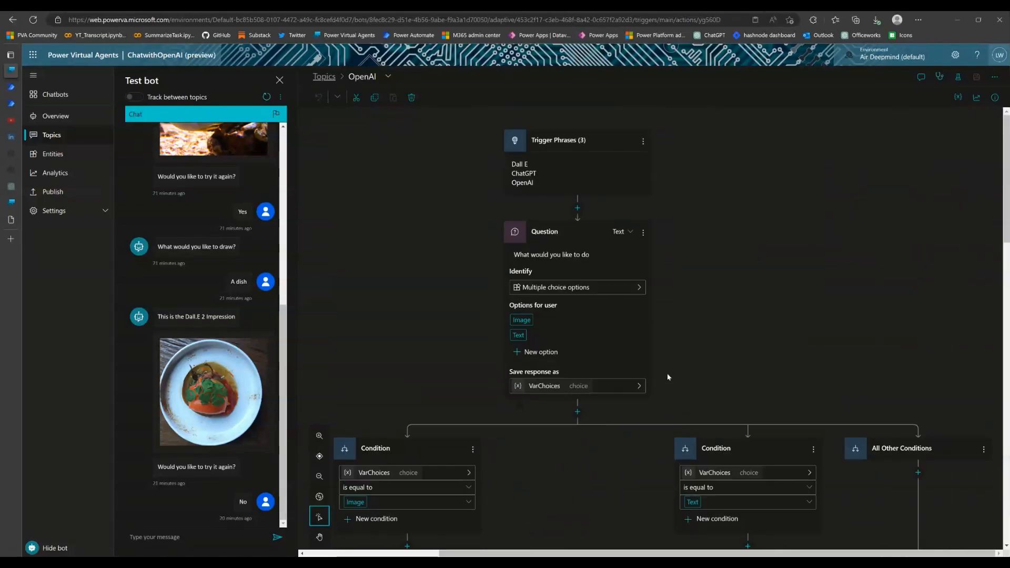
# Add a question to the Text branch asking "What would you like to ask?" and have it identify the user's entire response
pyautogui.scroll(-5, 667, 374)
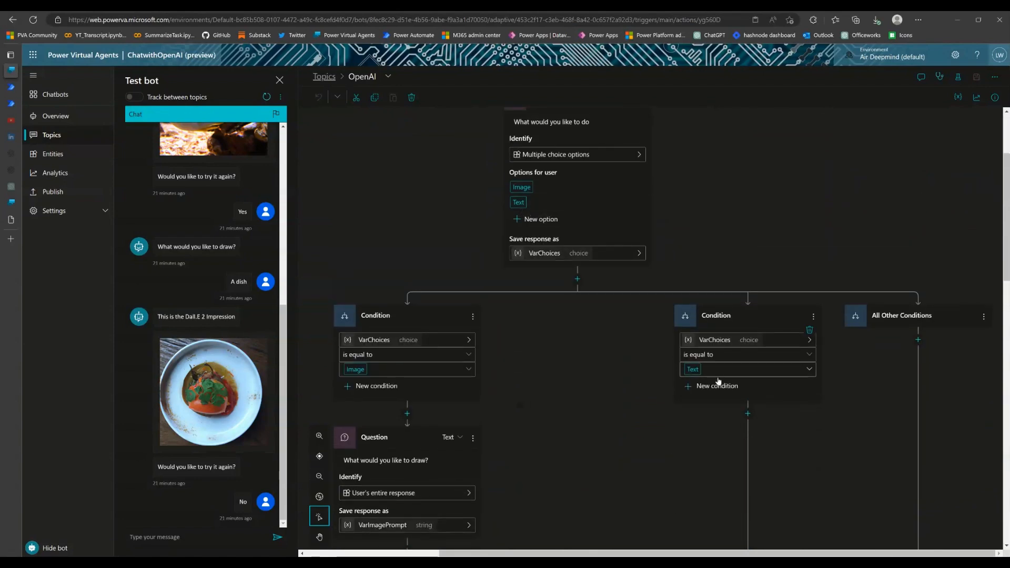
pyautogui.scroll(-4, 718, 377)
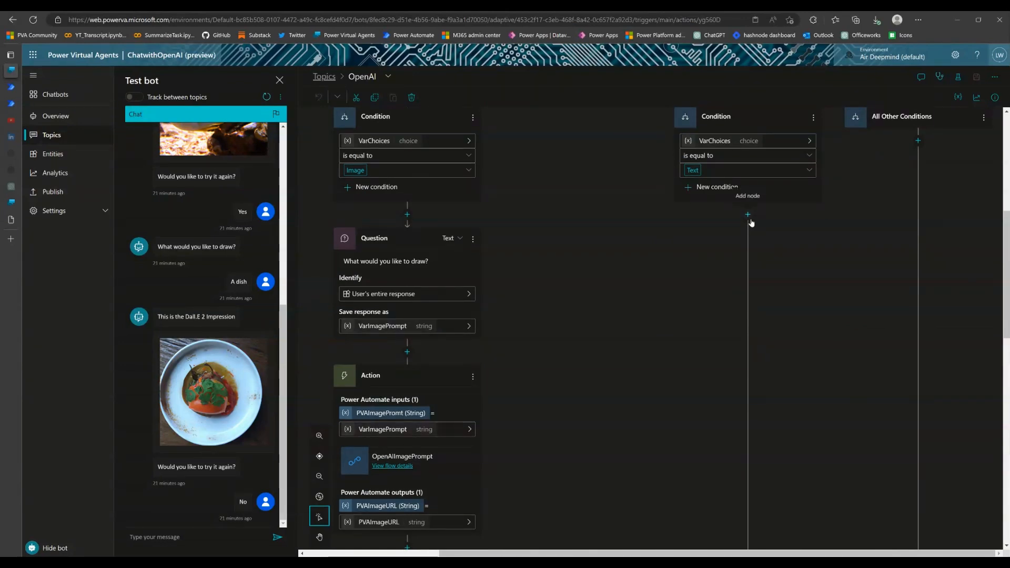
pyautogui.click(748, 215)
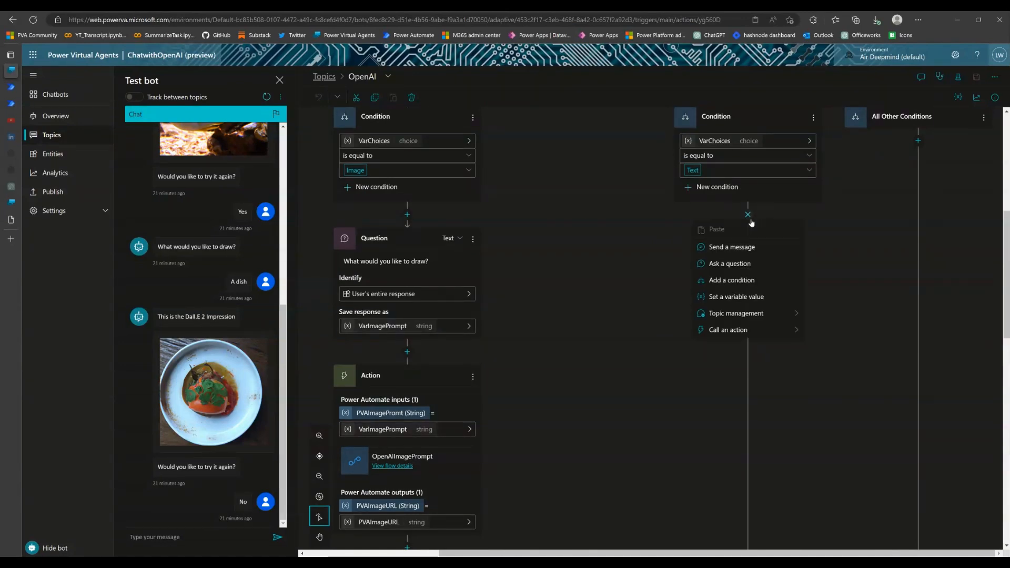
pyautogui.click(744, 267)
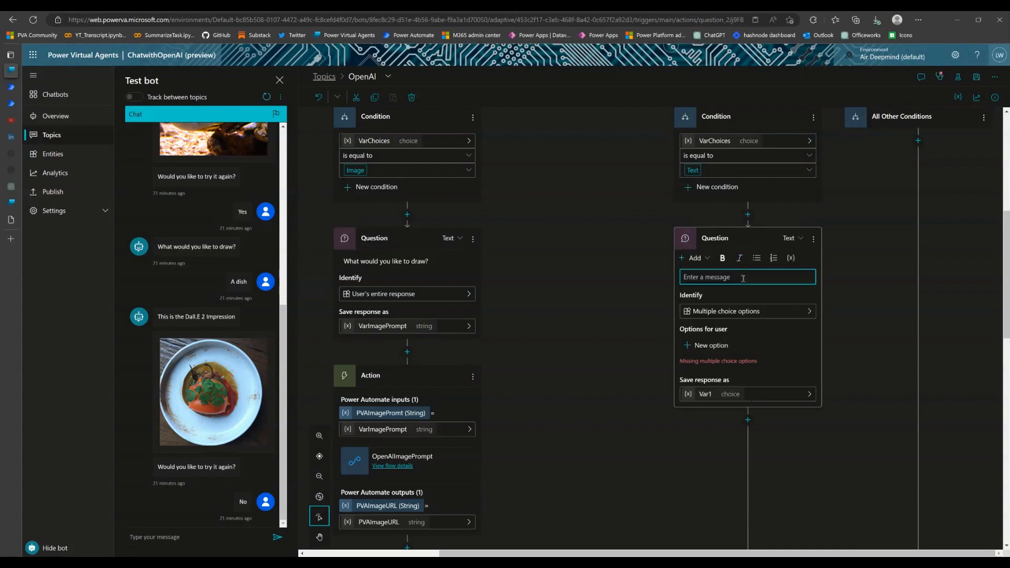
pyautogui.write('What would you like to ask?')
pyautogui.click(745, 311)
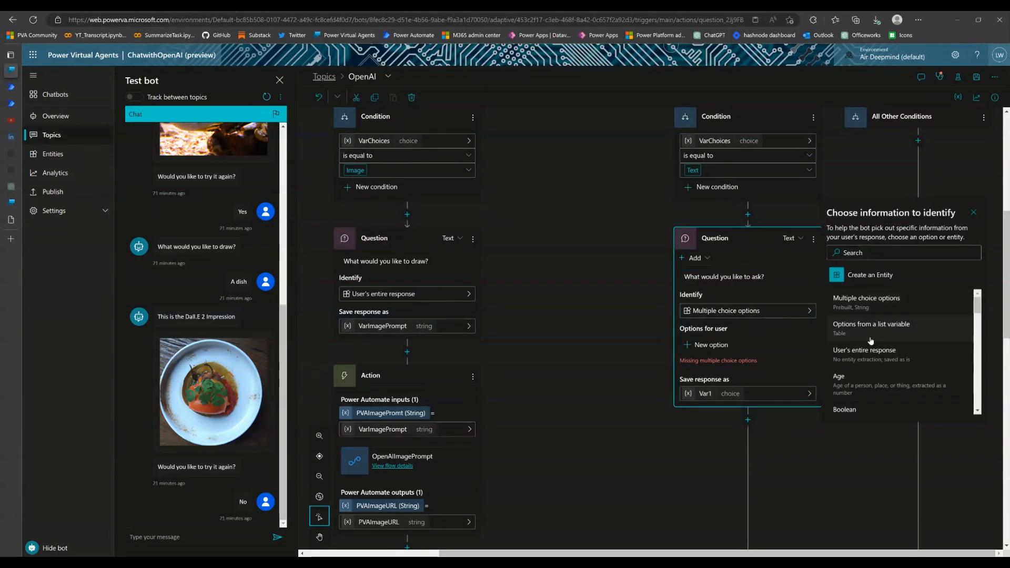
pyautogui.click(870, 354)
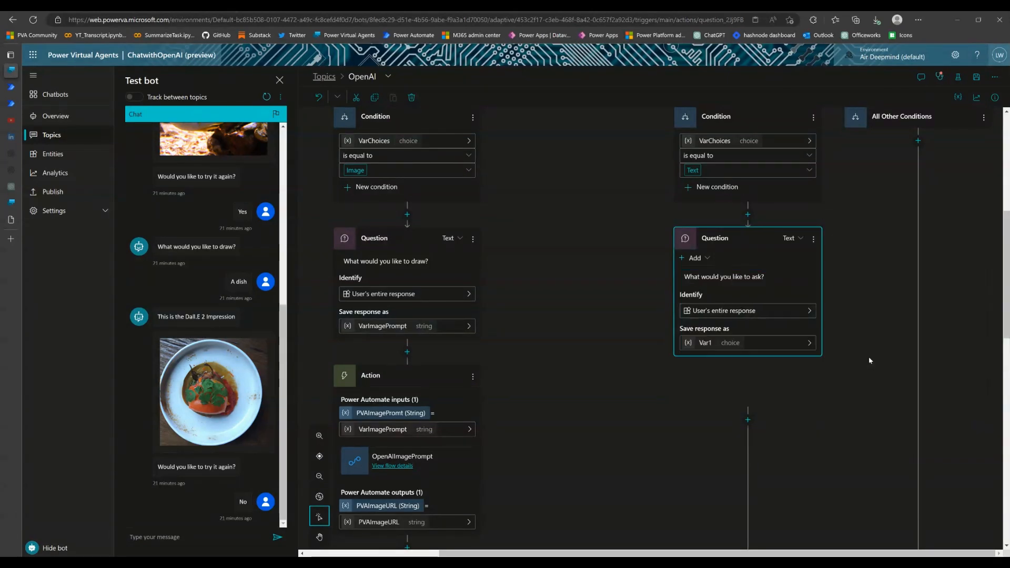
# Name the variable that stores the Text branch question's response VarTextPrompt
pyautogui.click(717, 343)
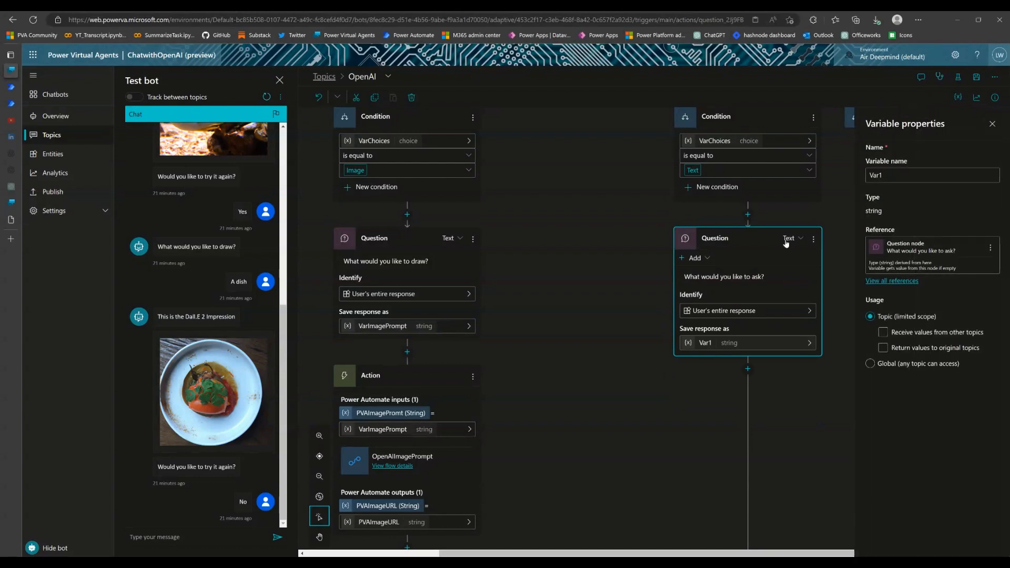
pyautogui.click(914, 181)
pyautogui.write('TextPrompt')
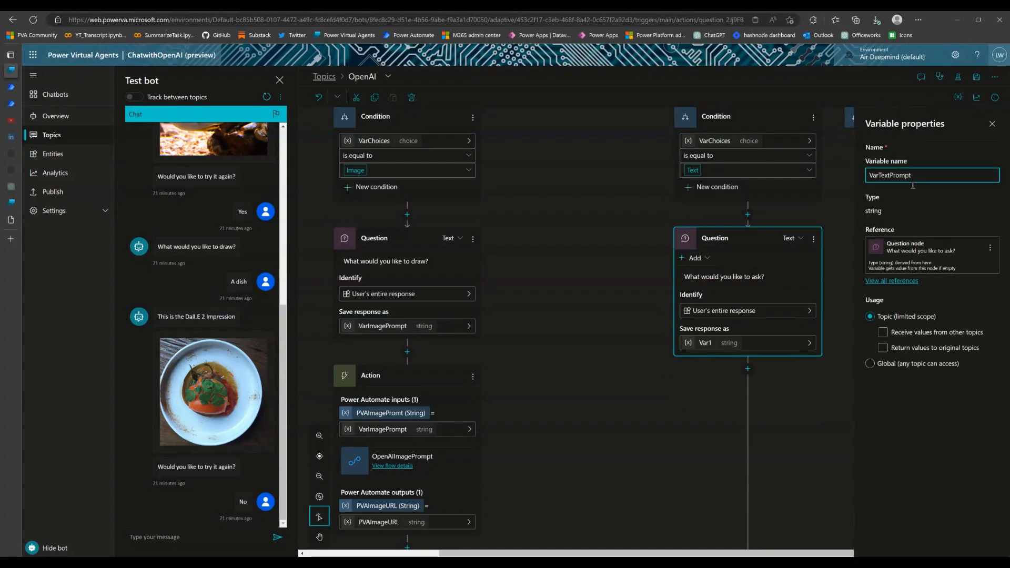
pyautogui.click(779, 437)
# Call an action after the "What would you like to ask?" question by creating a new Power Automate flow
pyautogui.scroll(-2, 795, 391)
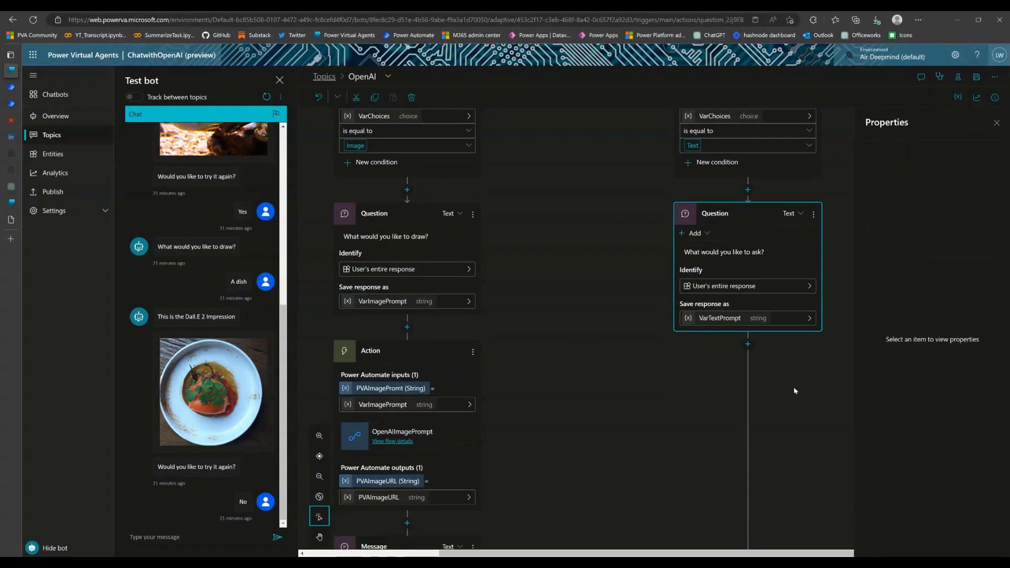
pyautogui.click(749, 304)
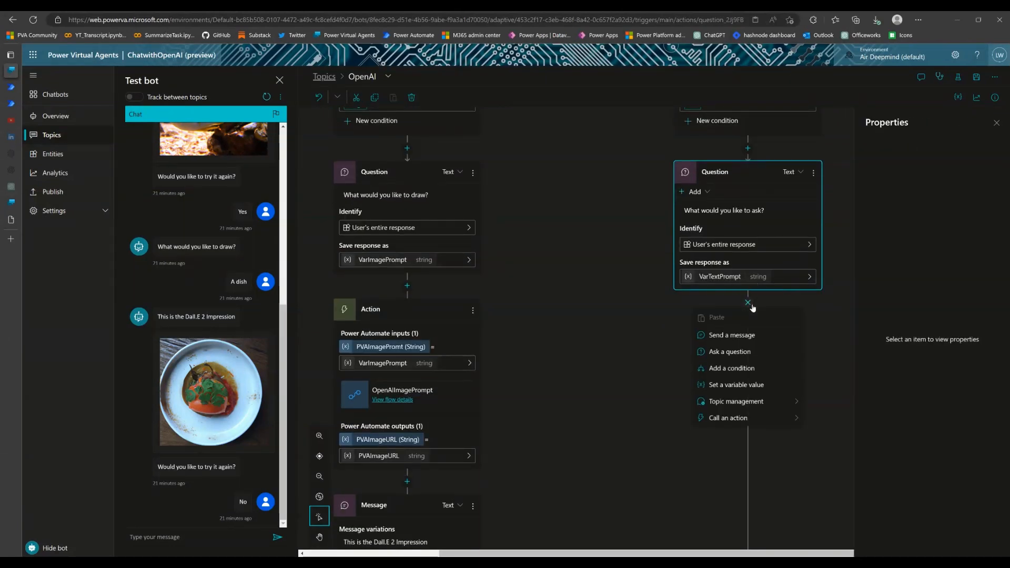
pyautogui.click(742, 425)
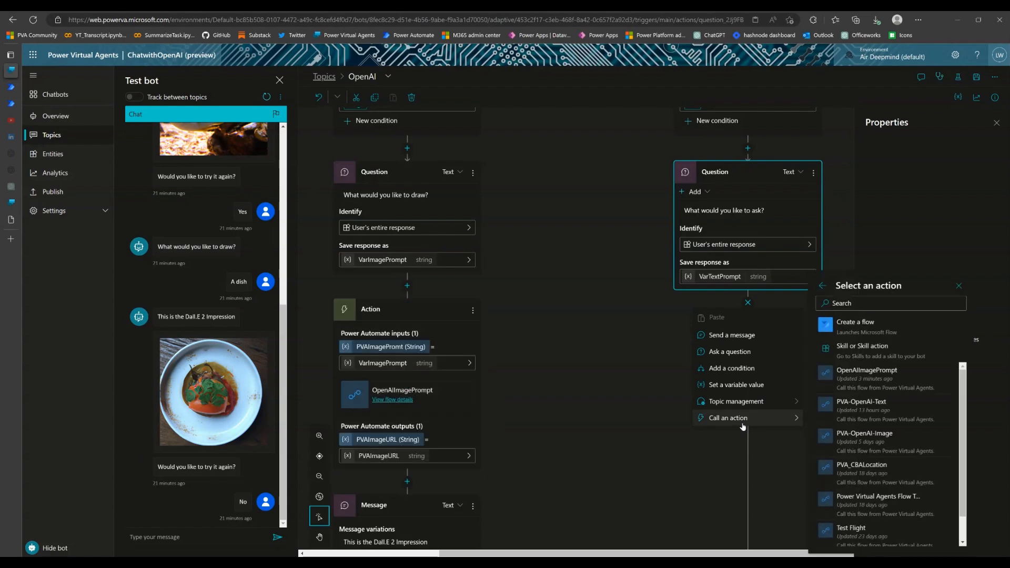
pyautogui.click(898, 327)
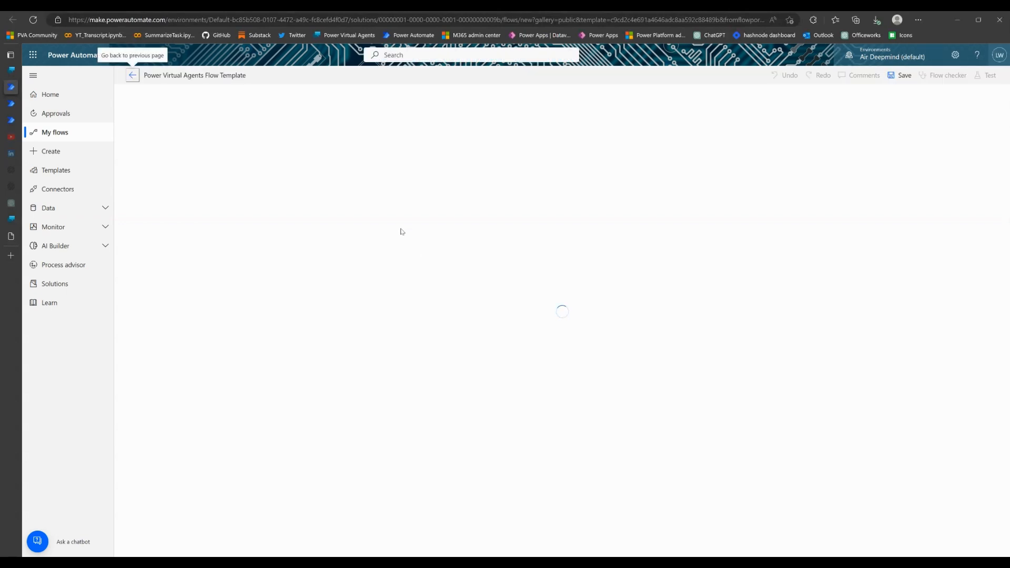
# Rename the new flow as OpenAITextPrompt
pyautogui.click(202, 79)
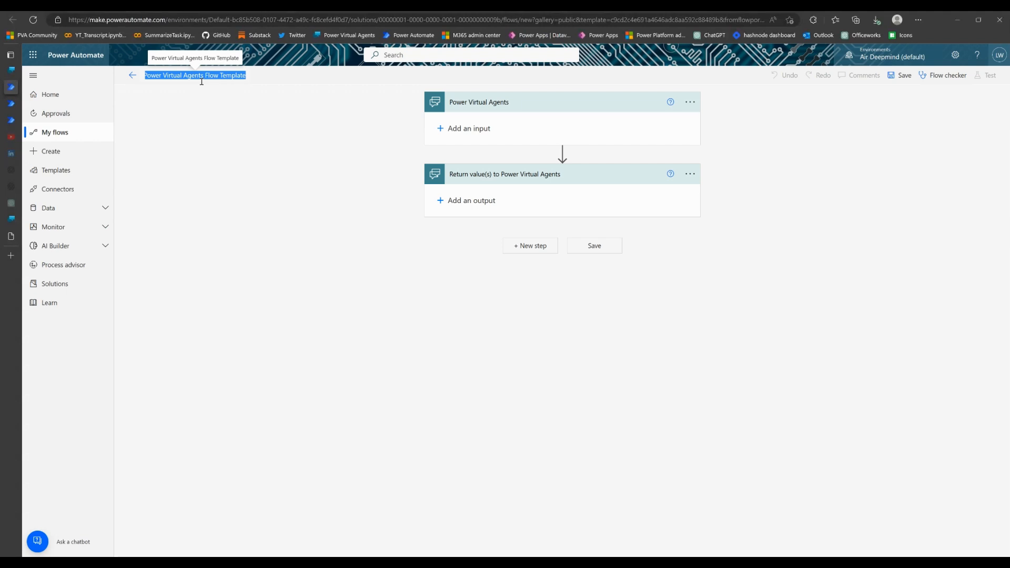
pyautogui.moveTo(14, 78)
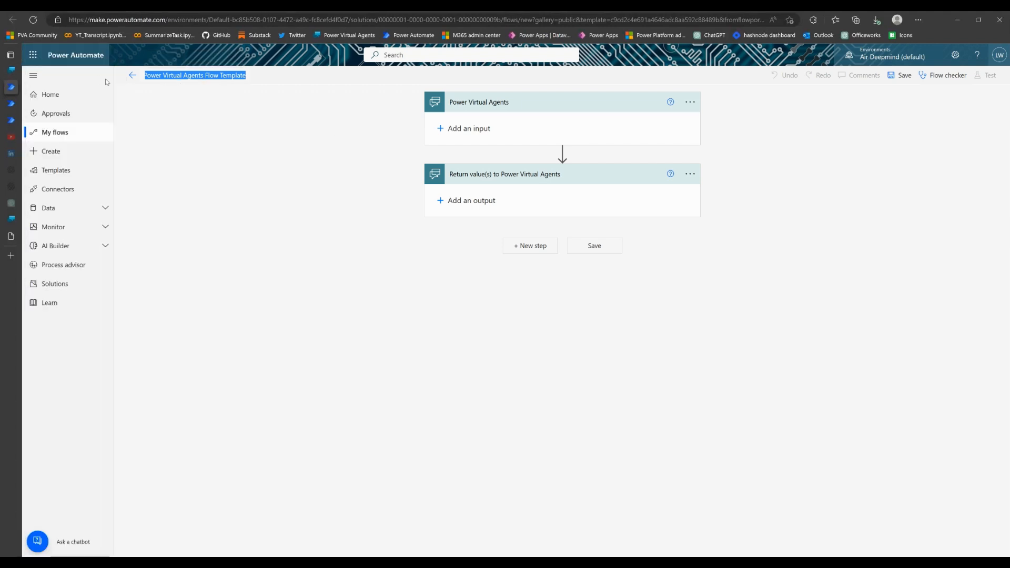
pyautogui.write('OpenAI')
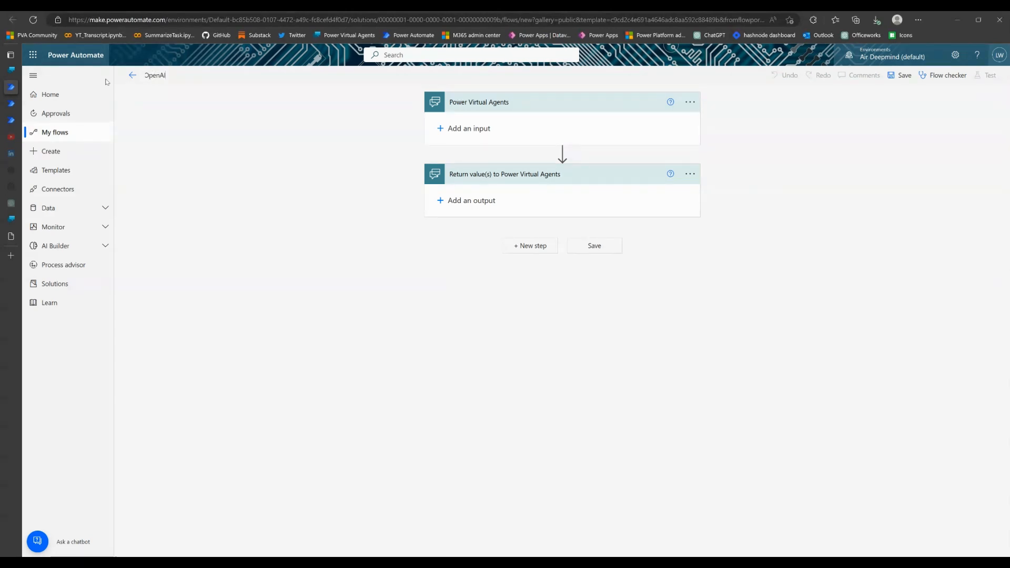
pyautogui.write('TexxtPrompt')
# Insert an HTTP action between the Power Virtual Agents trigger and the return step, with its method set to POST
pyautogui.click(563, 152)
pyautogui.click(564, 169)
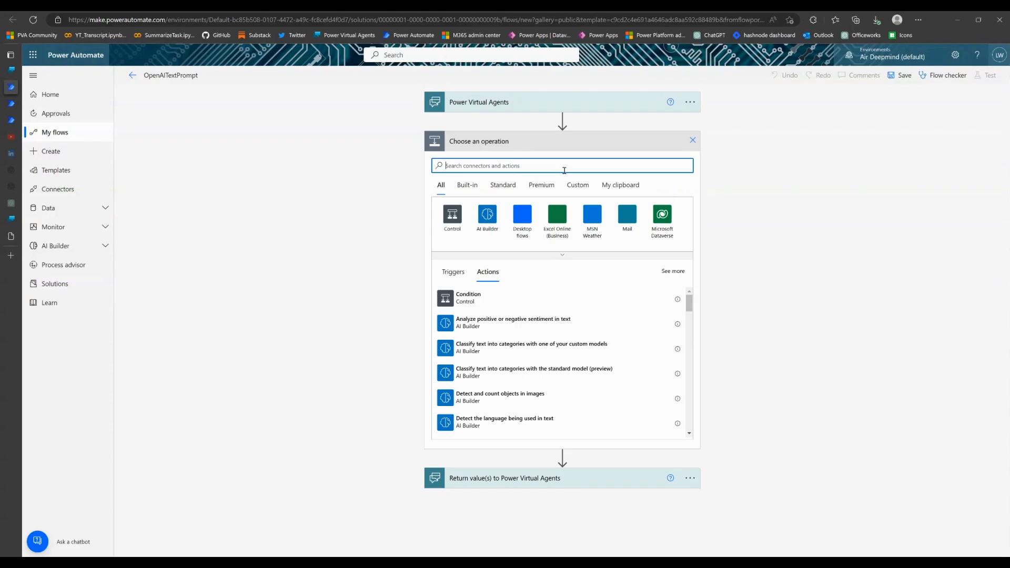
pyautogui.write('ht')
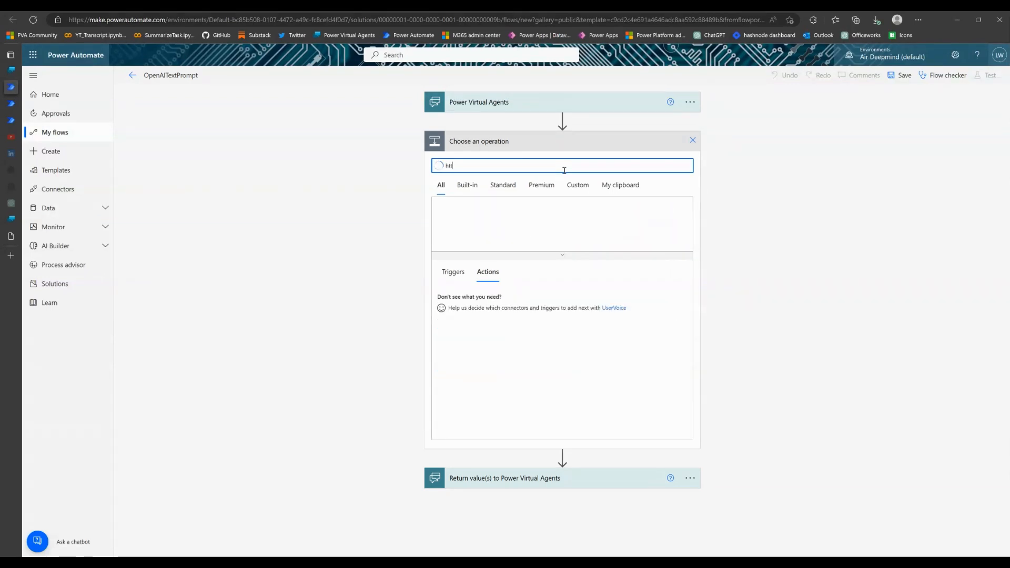
pyautogui.write('tp')
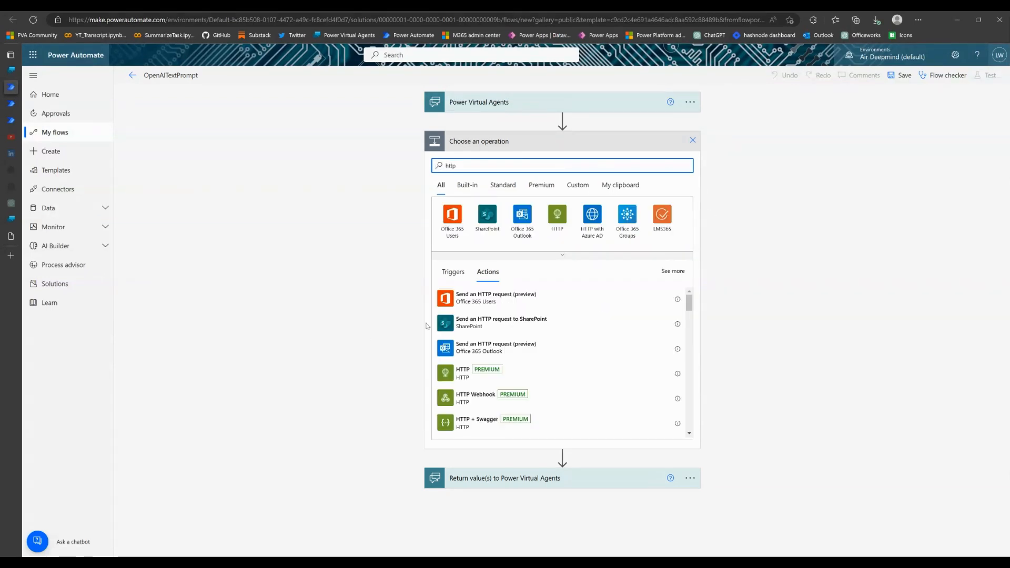
pyautogui.click(473, 376)
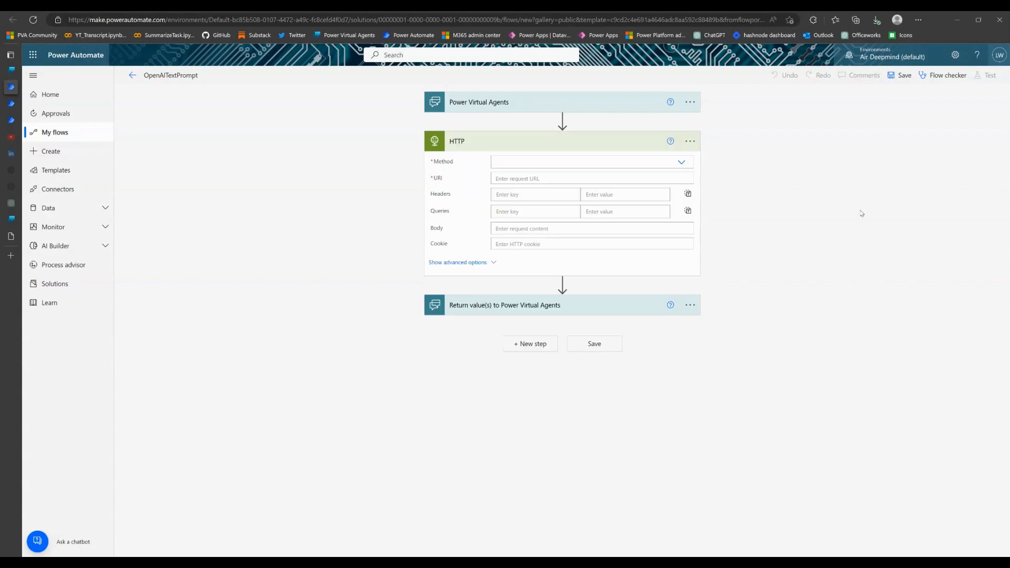
pyautogui.click(570, 162)
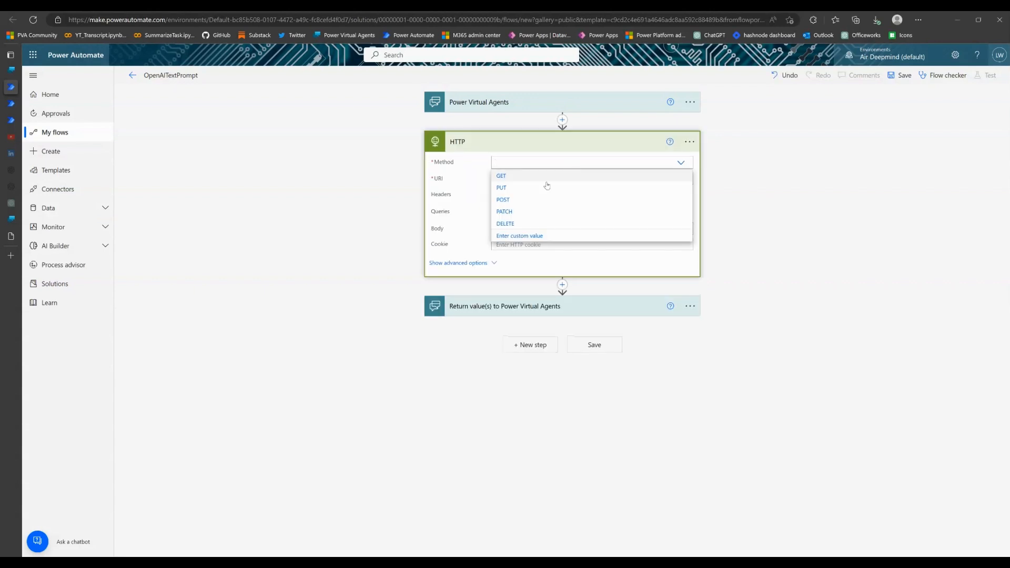
pyautogui.click(520, 200)
pyautogui.click(520, 180)
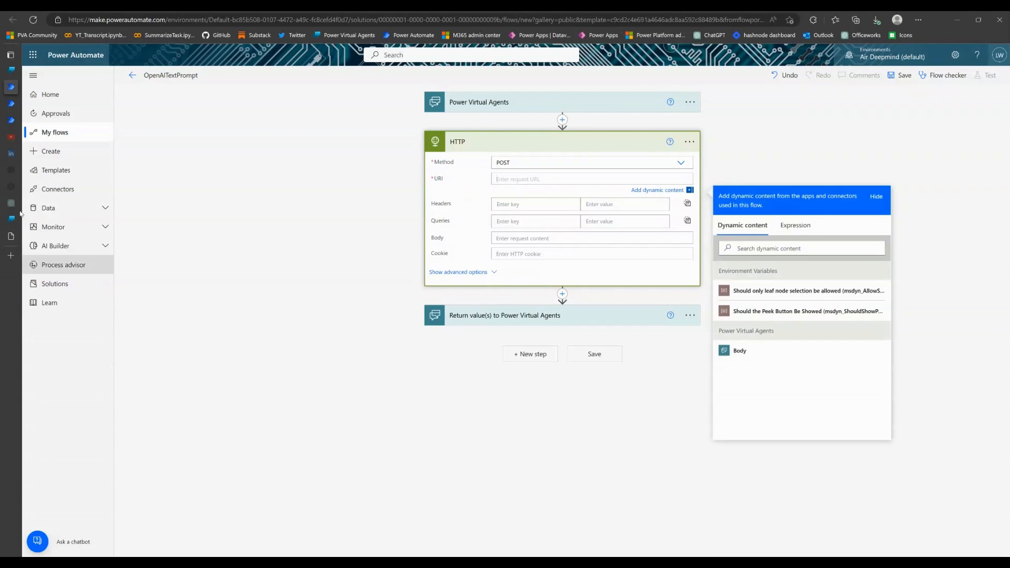
pyautogui.click(11, 170)
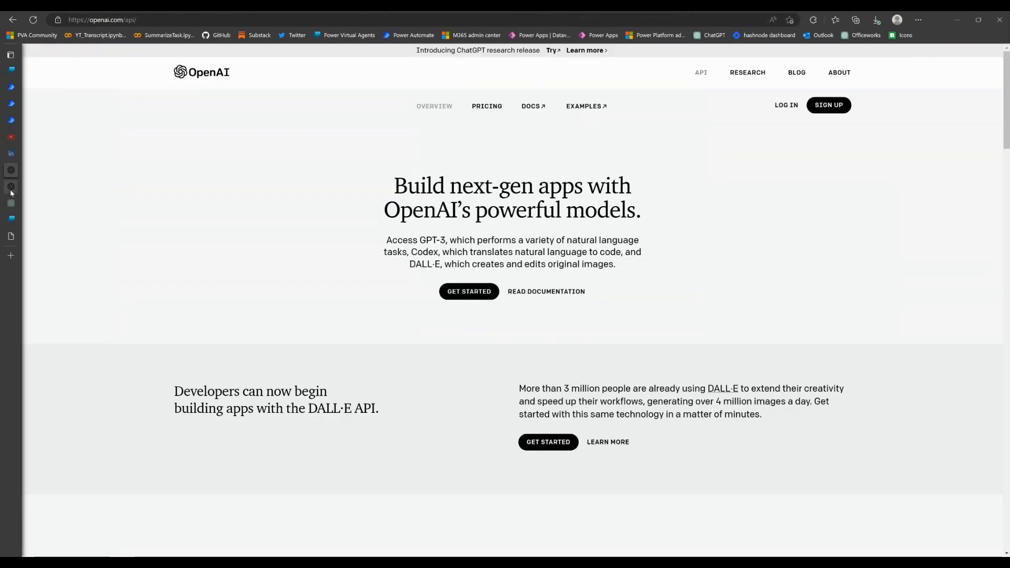
pyautogui.click(12, 189)
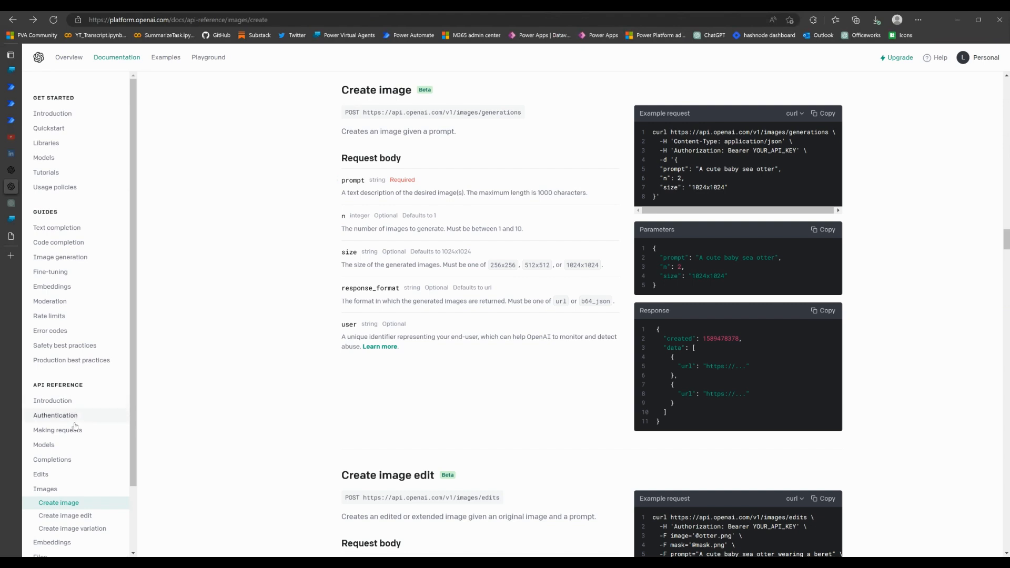
pyautogui.click(53, 462)
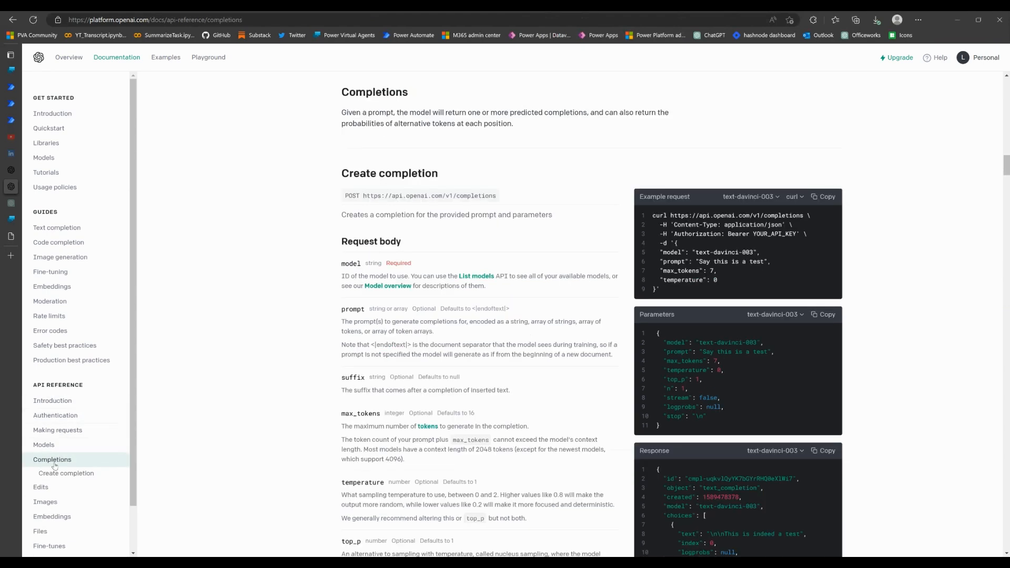
pyautogui.moveTo(368, 200); pyautogui.dragTo(507, 203)
pyautogui.hotkey('ctrl', 'c')
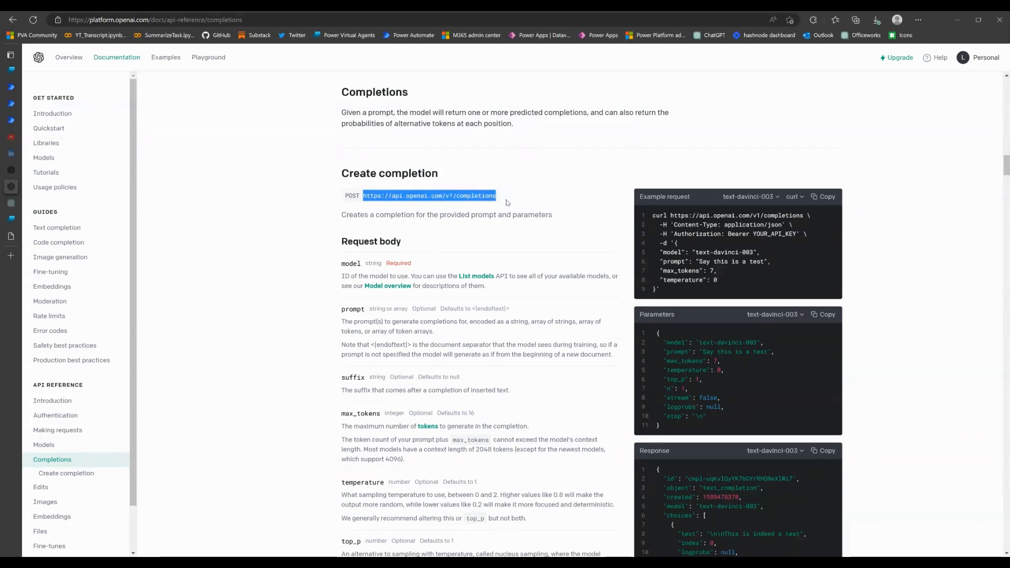
pyautogui.click(11, 70)
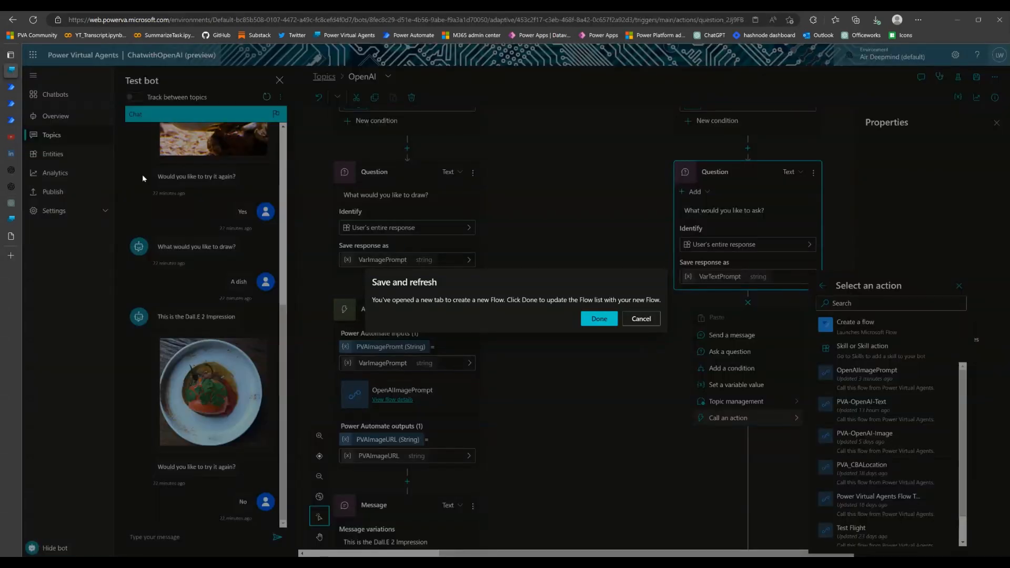
pyautogui.click(20, 87)
pyautogui.hotkey('ctrl', 'v')
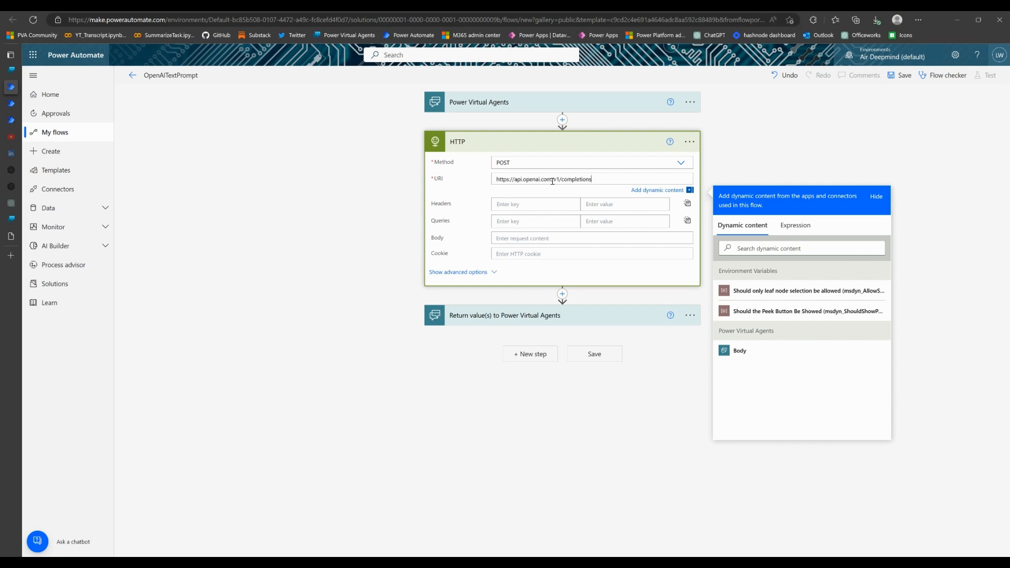
# Enter Authorsation as the HTTP action's header key and Content-type as its query key
pyautogui.click(536, 210)
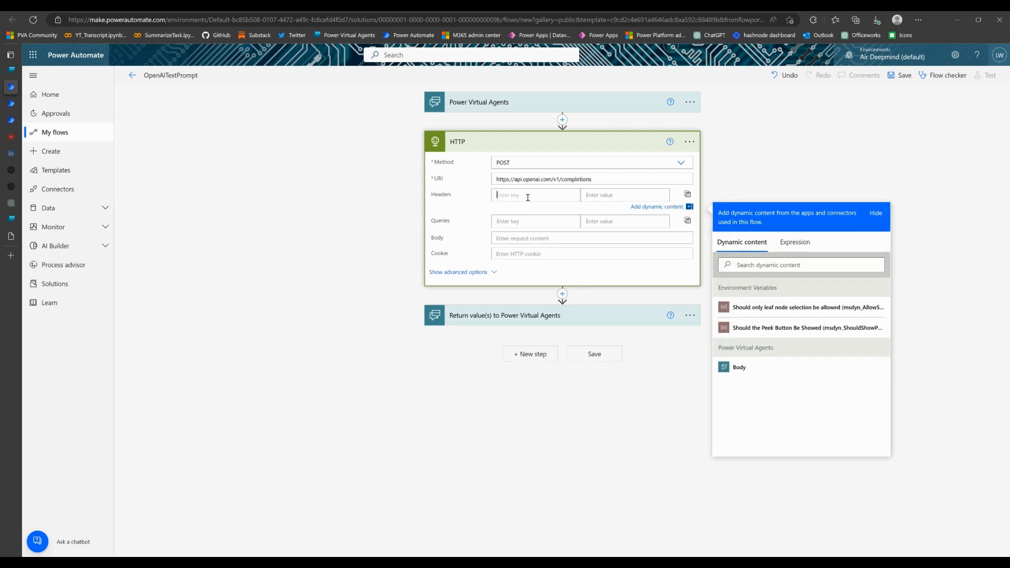
pyautogui.write('A')
pyautogui.write('uthorsation')
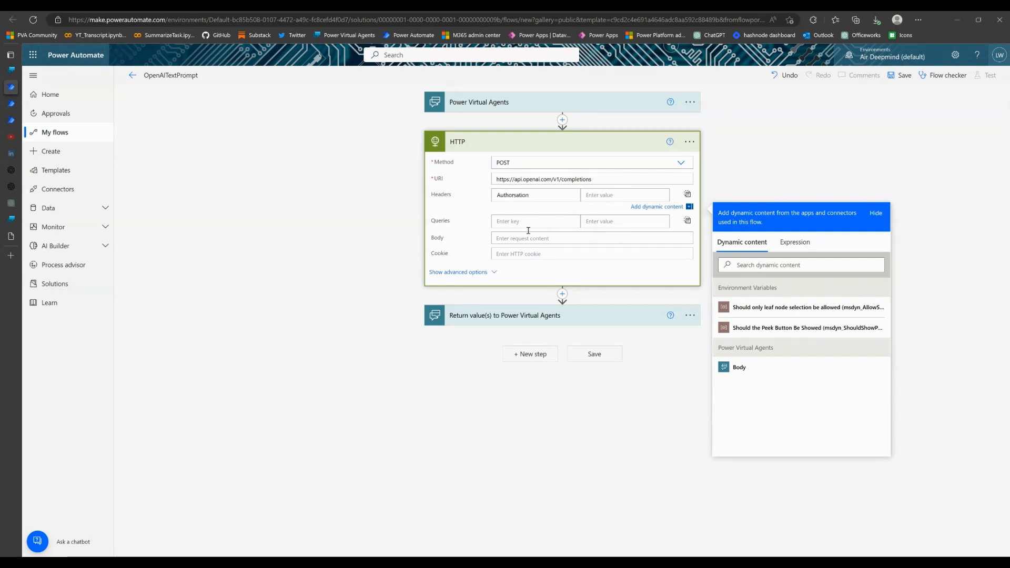
pyautogui.click(529, 223)
pyautogui.write('content-type')
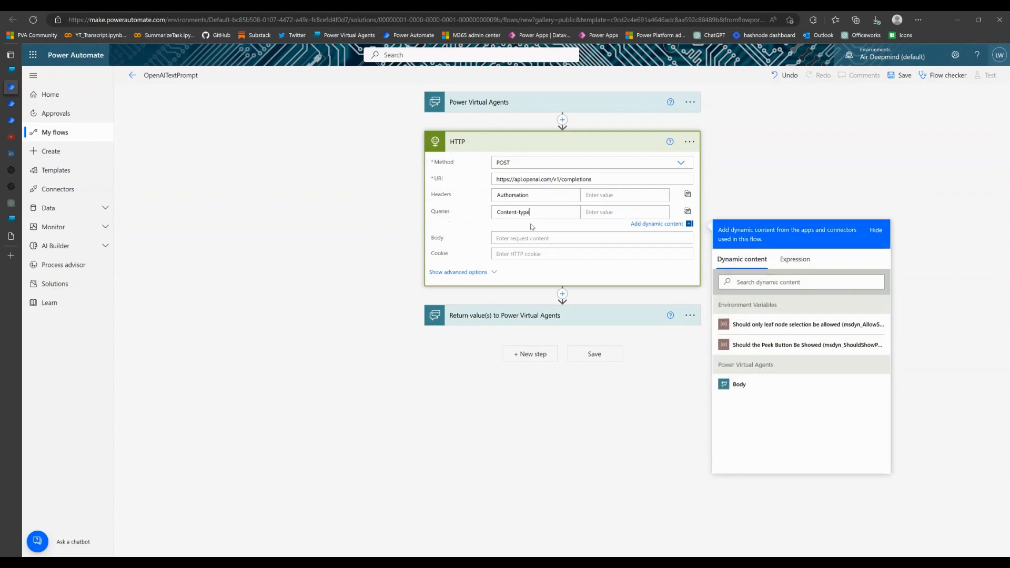
# Copy the create completion parameters JSON from the OpenAI API reference into the HTTP action's body and clear its sample prompt text
pyautogui.click(544, 242)
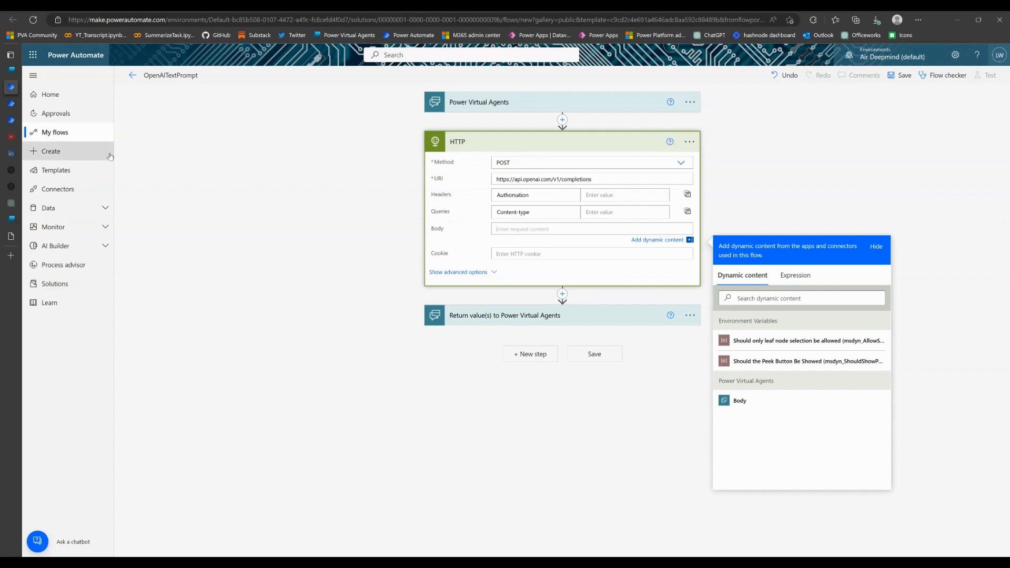
pyautogui.click(11, 187)
pyautogui.scroll(-1, 728, 280)
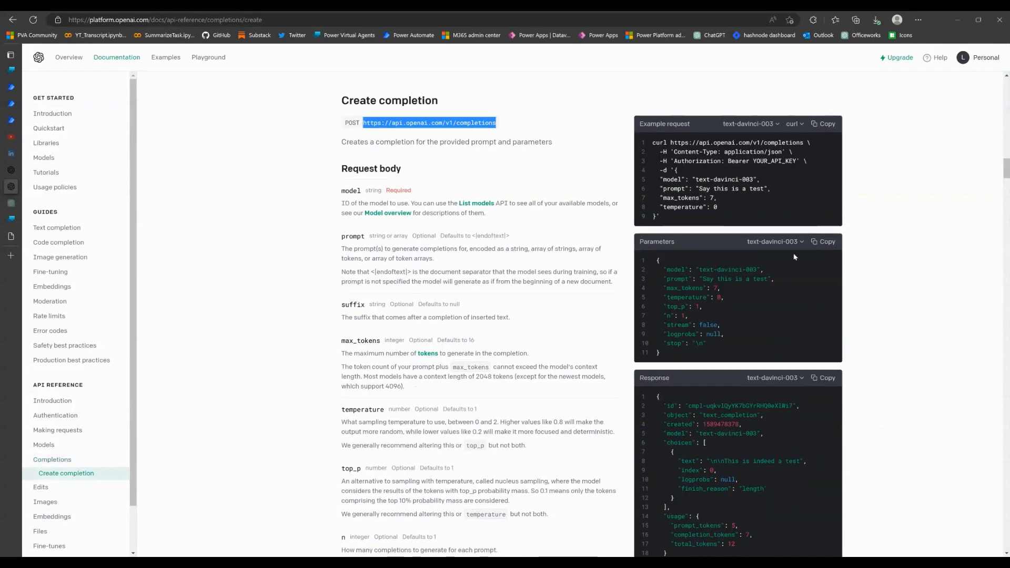
pyautogui.click(823, 242)
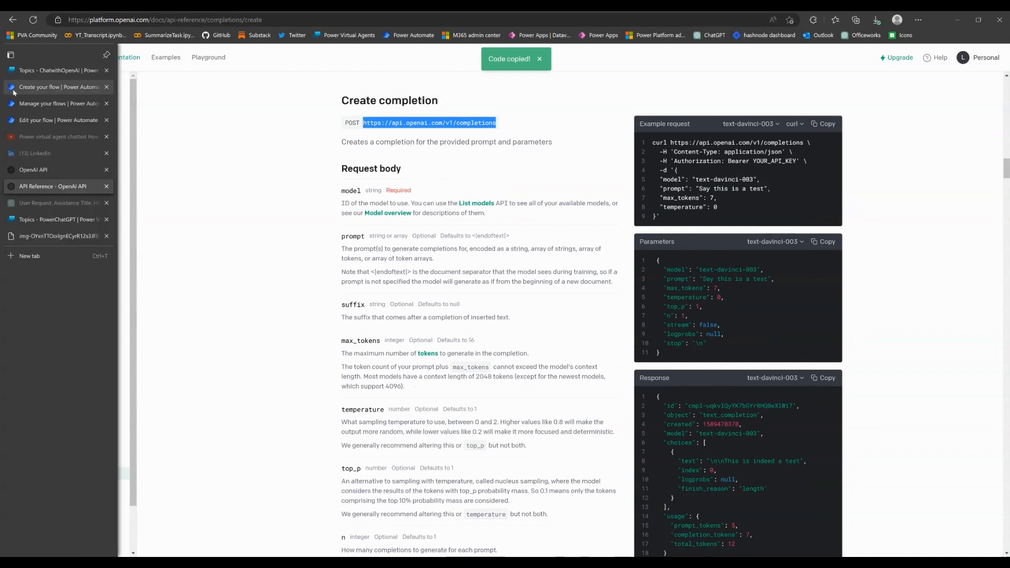
pyautogui.click(42, 87)
pyautogui.click(523, 234)
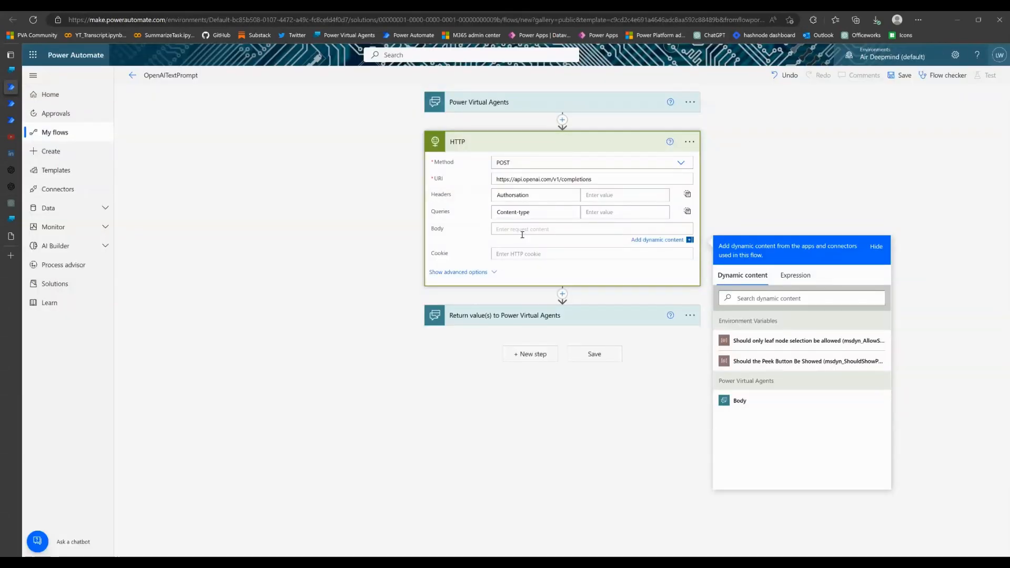
pyautogui.hotkey('ctrl', 'v')
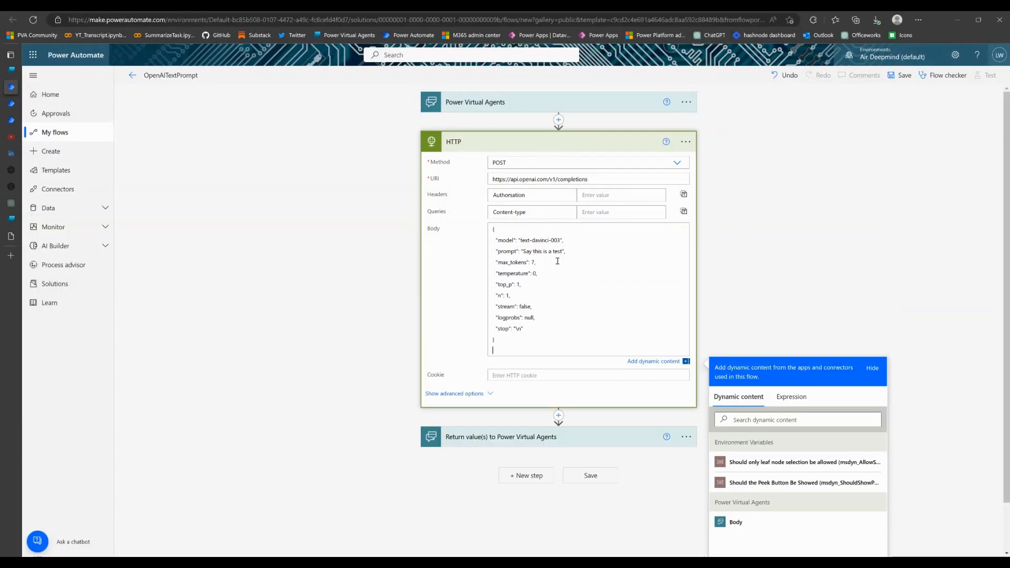
pyautogui.moveTo(525, 252); pyautogui.dragTo(562, 253)
pyautogui.press('BackSpace')
# Add a text input named PVATextPrompt to the Power Virtual Agents trigger
pyautogui.click(513, 108)
pyautogui.click(473, 129)
pyautogui.click(460, 152)
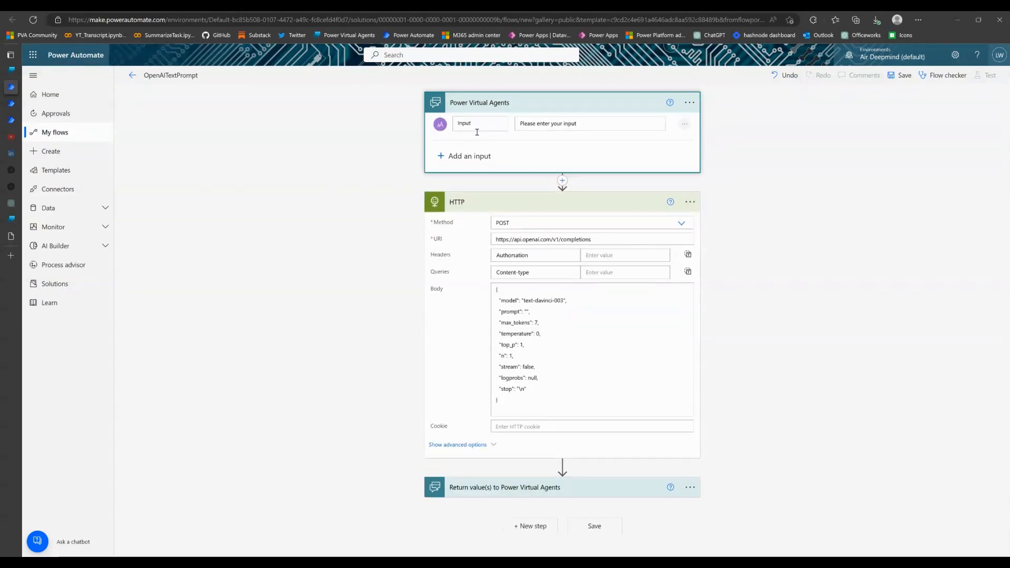
pyautogui.click(493, 125)
pyautogui.press('BackSpace')
pyautogui.press('BackSpace')
pyautogui.press('BackSpace')
pyautogui.press('BackSpace')
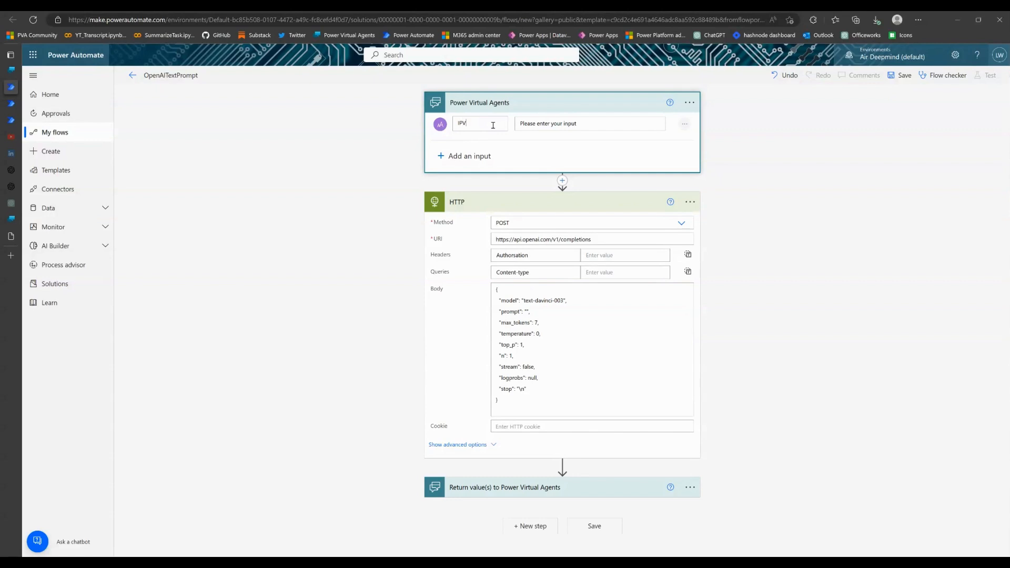
pyautogui.write('A')
pyautogui.write('TextIn')
pyautogui.write('Prompt')
# In the HTTP body, insert PVATextPrompt as the prompt value, and set max_tokens to 4000 and temperature to 0.3
pyautogui.click(529, 313)
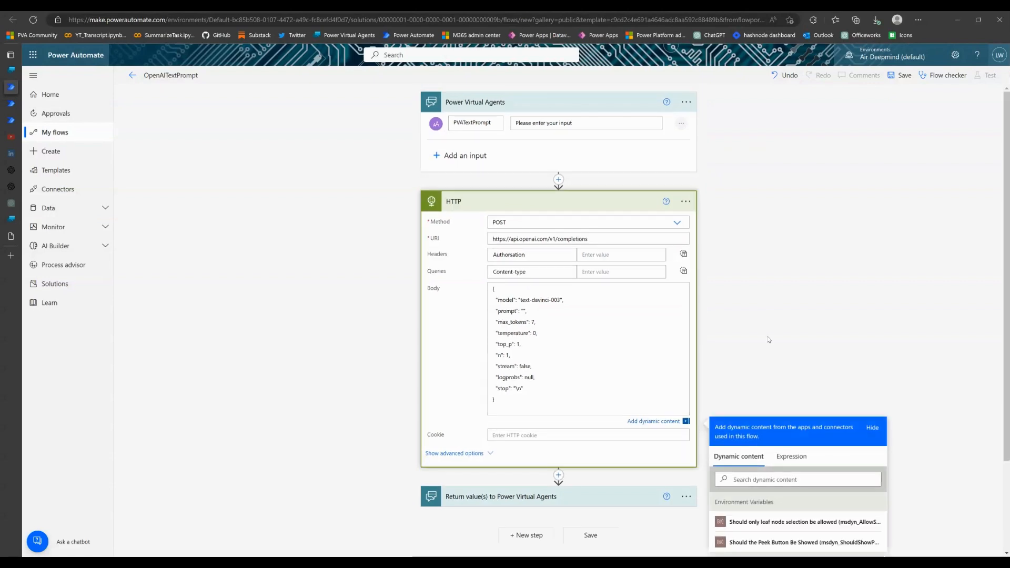
pyautogui.click(759, 497)
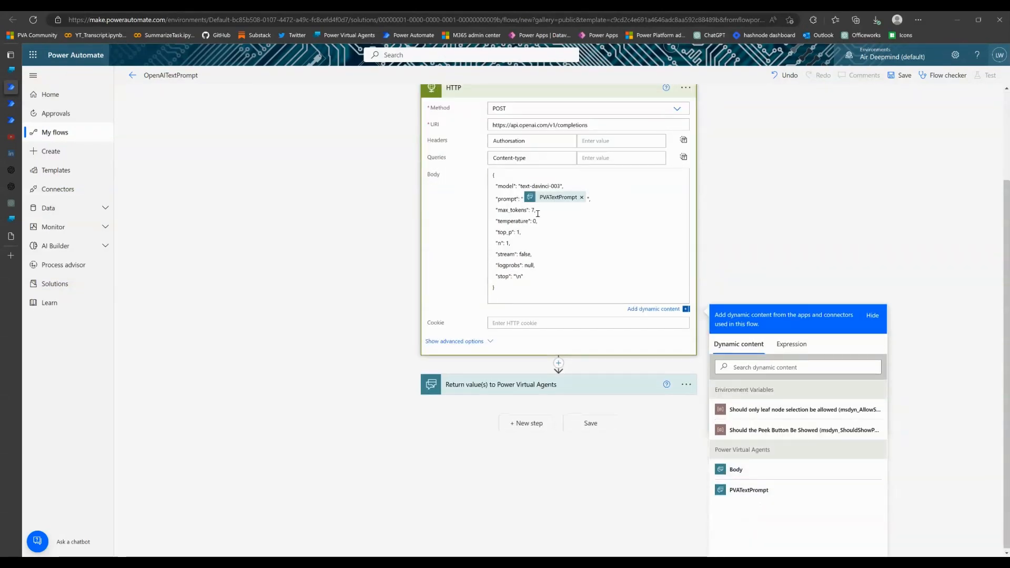
pyautogui.write('4000')
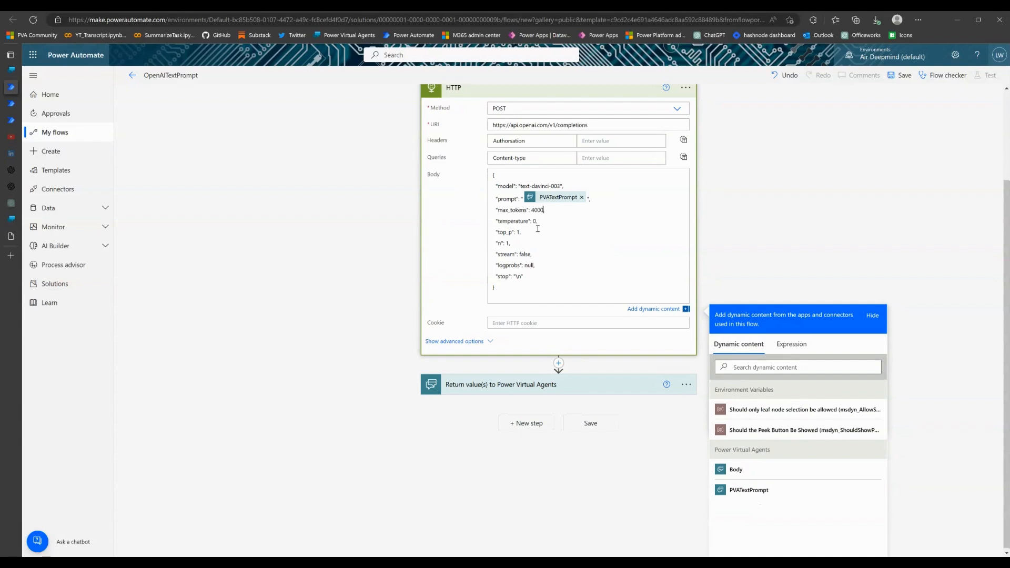
pyautogui.click(538, 228)
pyautogui.write('.3,')
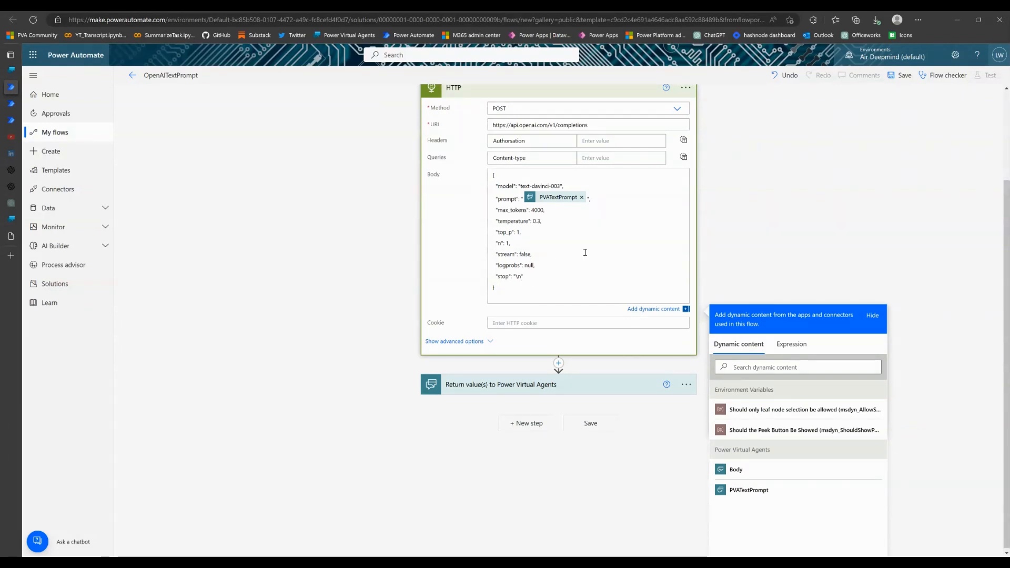
# Remove the stop parameter from the HTTP body, along with the comma after the logprobs value
pyautogui.press('BackSpace')
pyautogui.press('BackSpace')
pyautogui.press('BackSpace')
pyautogui.press('BackSpace')
pyautogui.press('BackSpace')
pyautogui.press('BackSpace')
pyautogui.press('BackSpace')
pyautogui.press('BackSpace')
pyautogui.press('BackSpace')
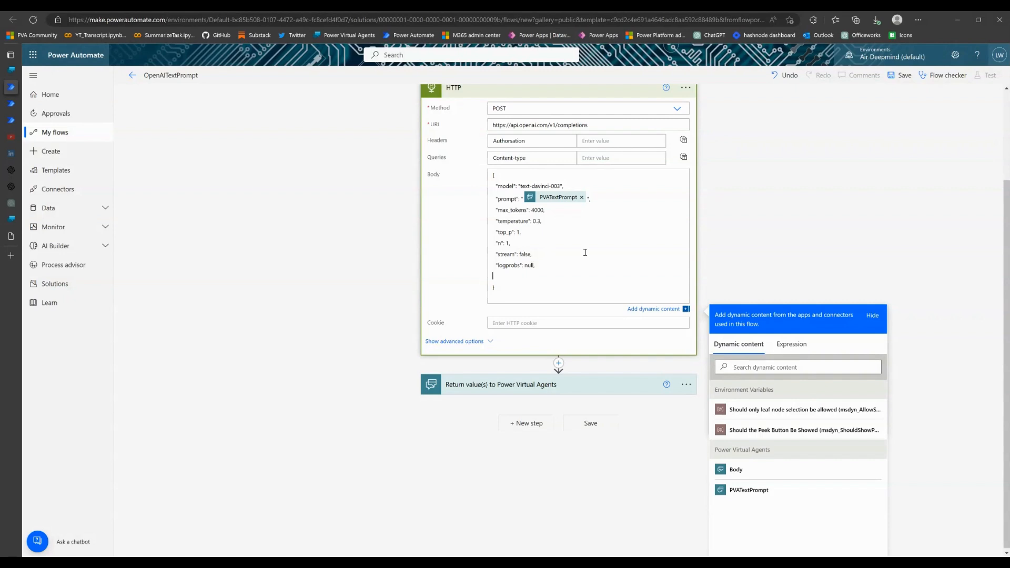
pyautogui.press('BackSpace')
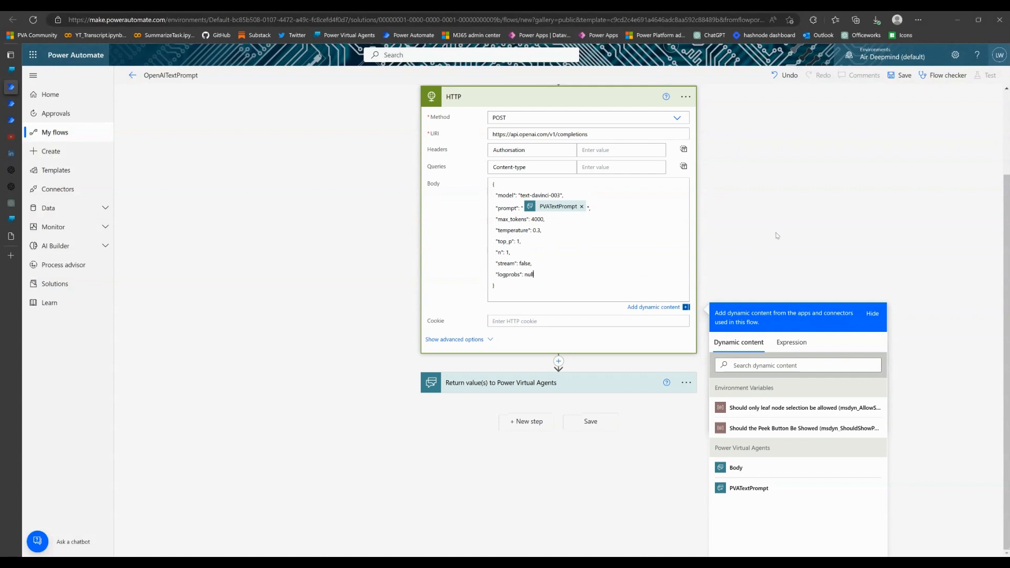
# Add a text output named PVATextResponse to the Return value(s) to Power Virtual Agents step
pyautogui.click(570, 392)
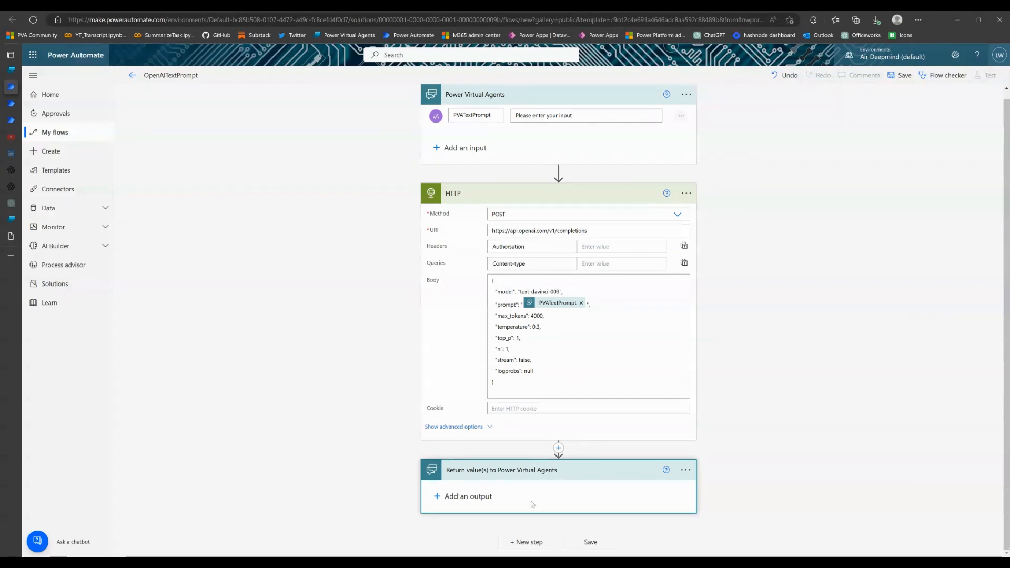
pyautogui.click(446, 498)
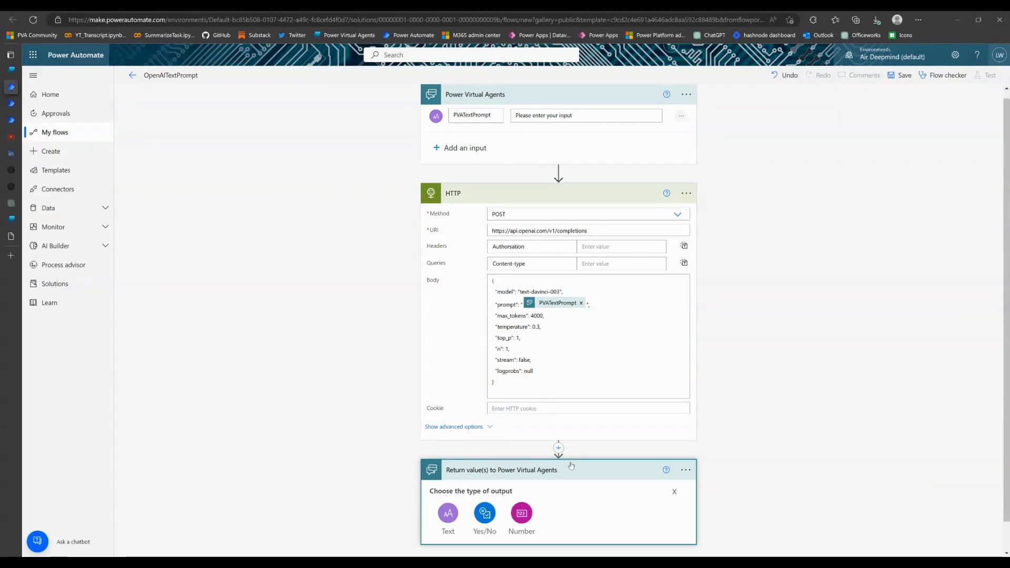
pyautogui.click(448, 484)
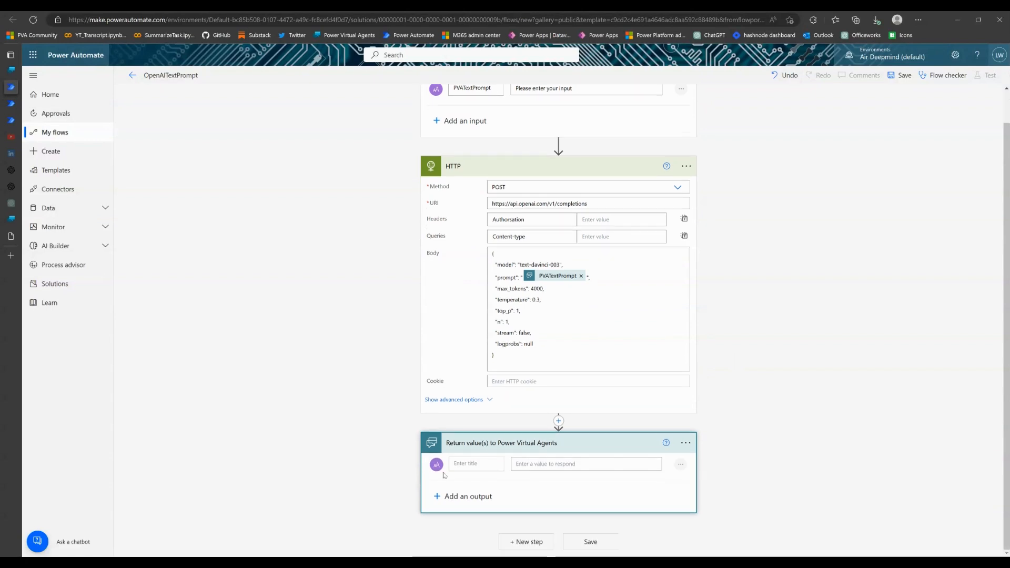
pyautogui.write('PVAText')
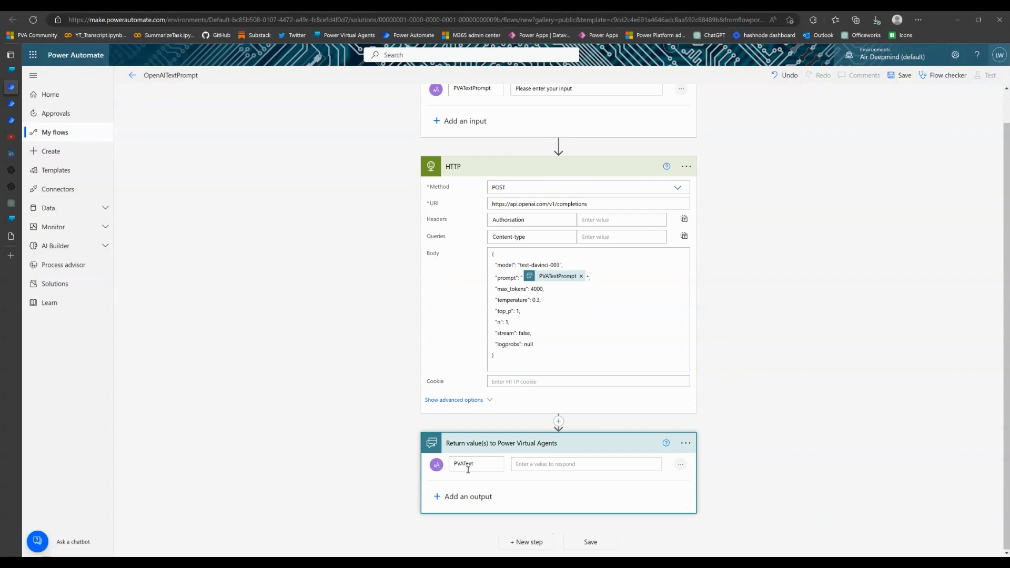
pyautogui.write('Response')
# Try to save the flow with the expression body('HTTP')?['choices'][0]?['text'] entered for the PVATextResponse output
pyautogui.click(541, 465)
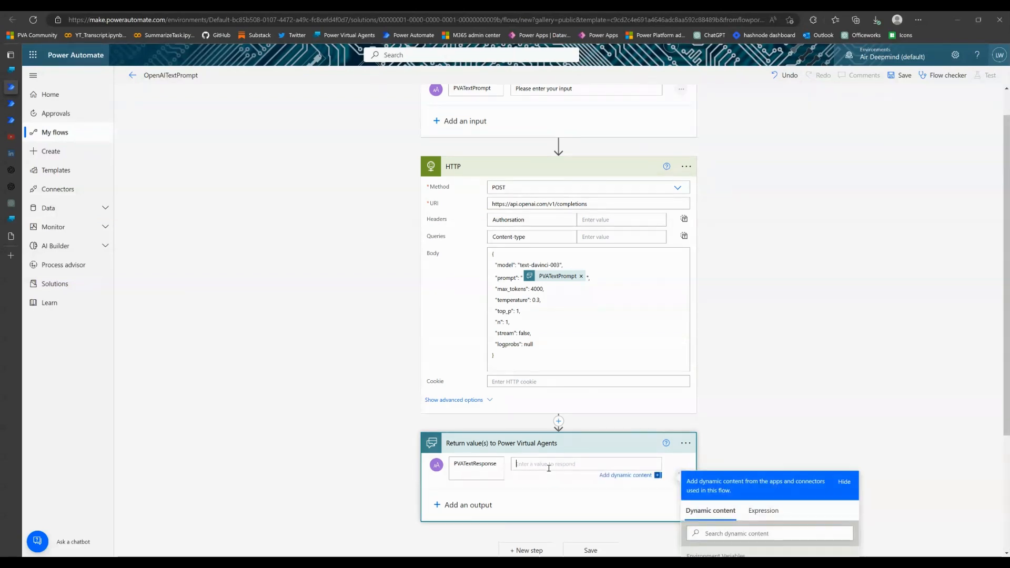
pyautogui.click(763, 513)
pyautogui.scroll(-1, 791, 347)
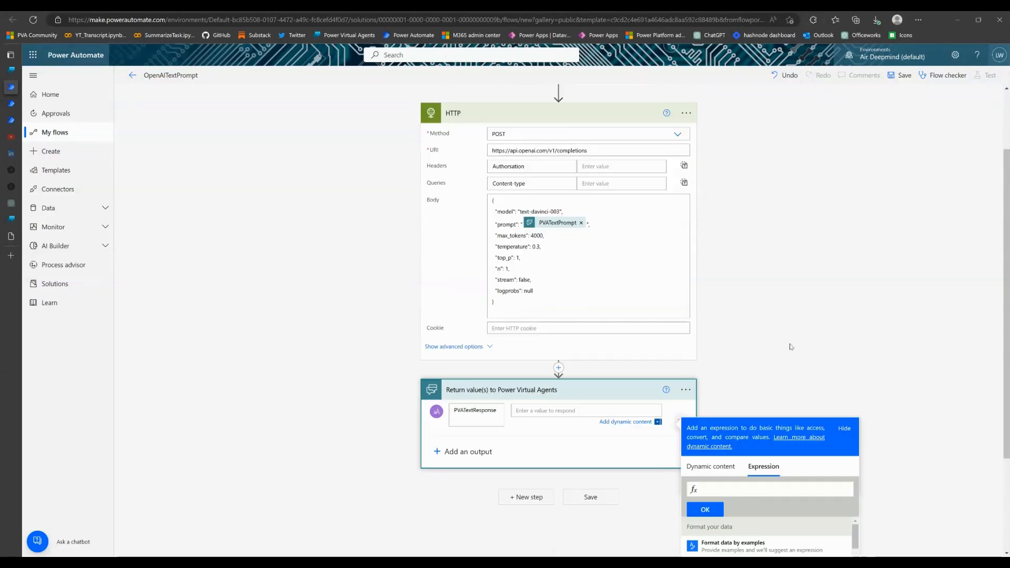
pyautogui.scroll(-3, 791, 347)
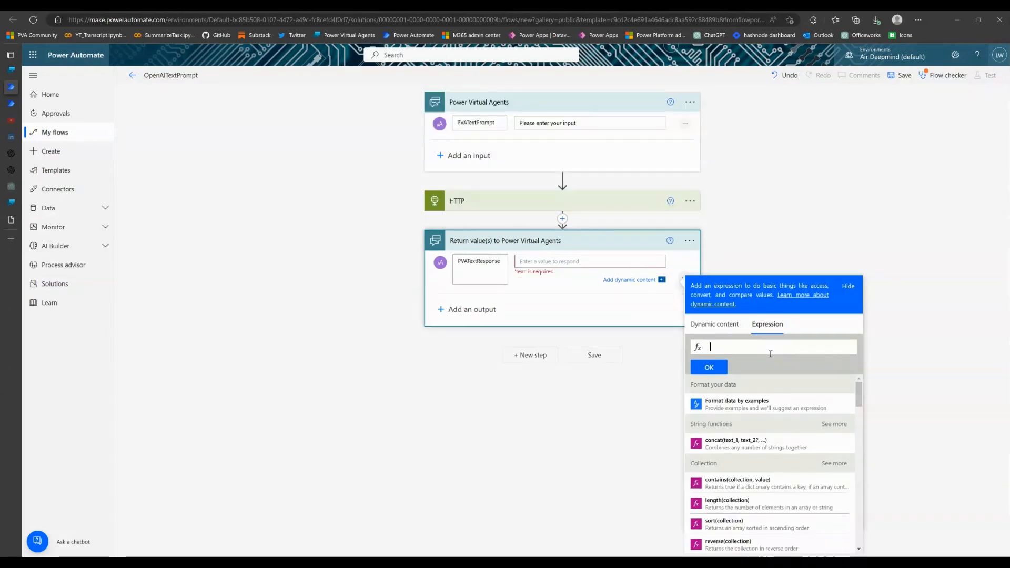
pyautogui.write("body('HTTP')?['choices'][0]?['text']")
pyautogui.press('Home')
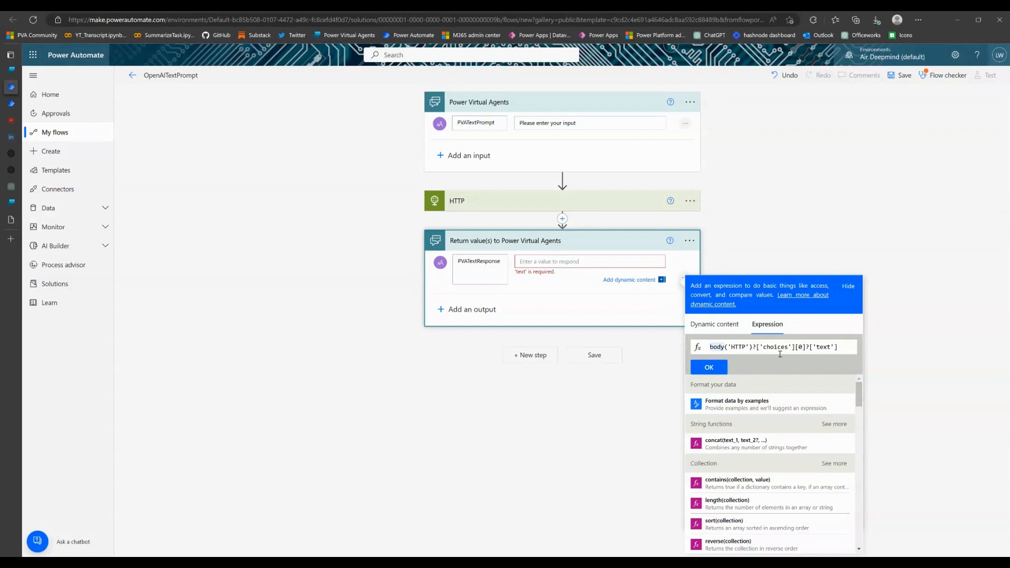
pyautogui.moveTo(764, 347); pyautogui.dragTo(802, 347)
pyautogui.click(843, 349)
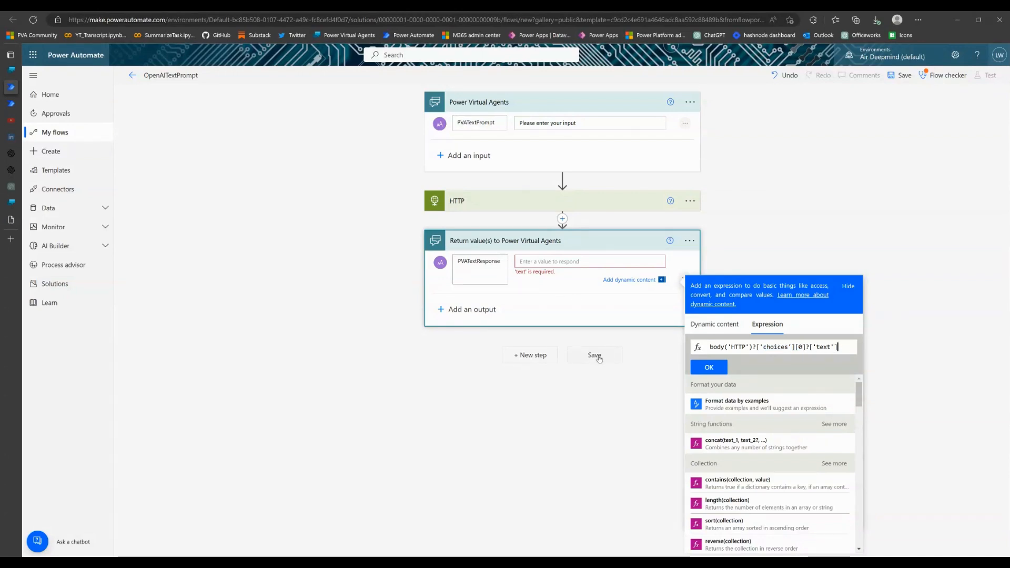
pyautogui.doubleClick(488, 267)
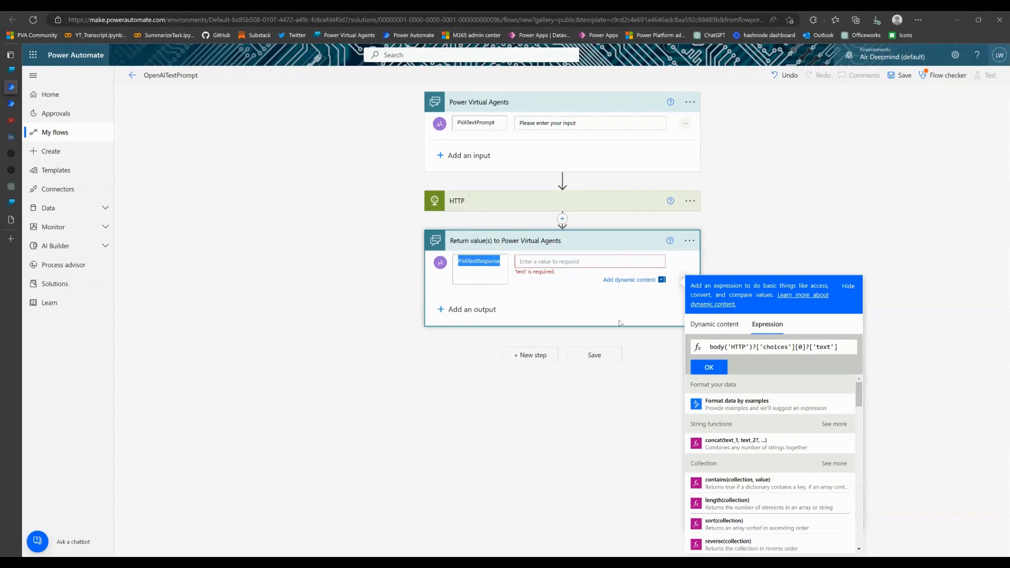
pyautogui.click(592, 361)
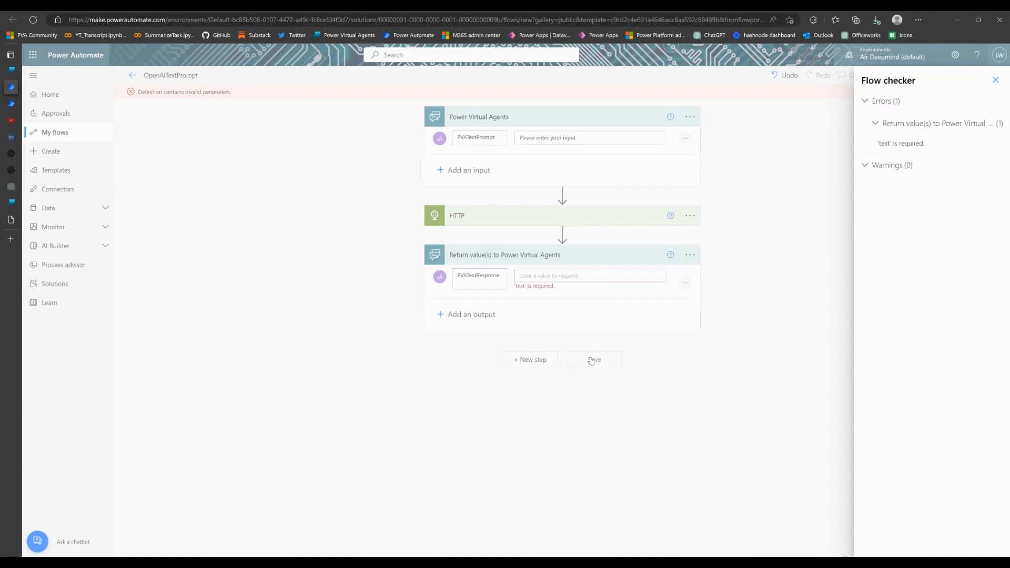
# Set the PVATextResponse value to the expression body('HTTP')?['choices'][0]?['text'] and save the flow
pyautogui.click(927, 147)
pyautogui.click(664, 275)
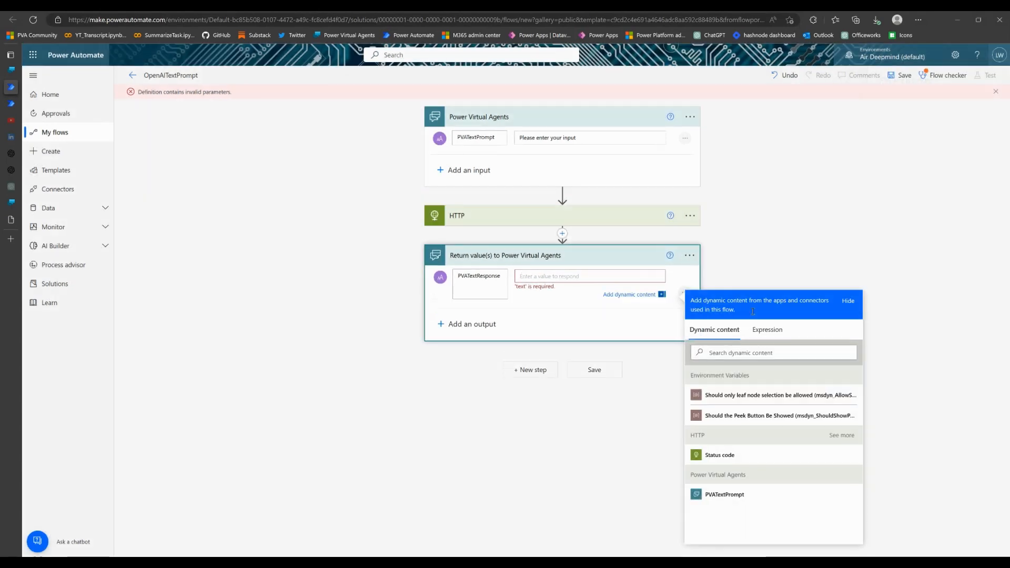
pyautogui.click(764, 339)
pyautogui.hotkey('ctrl', 'v')
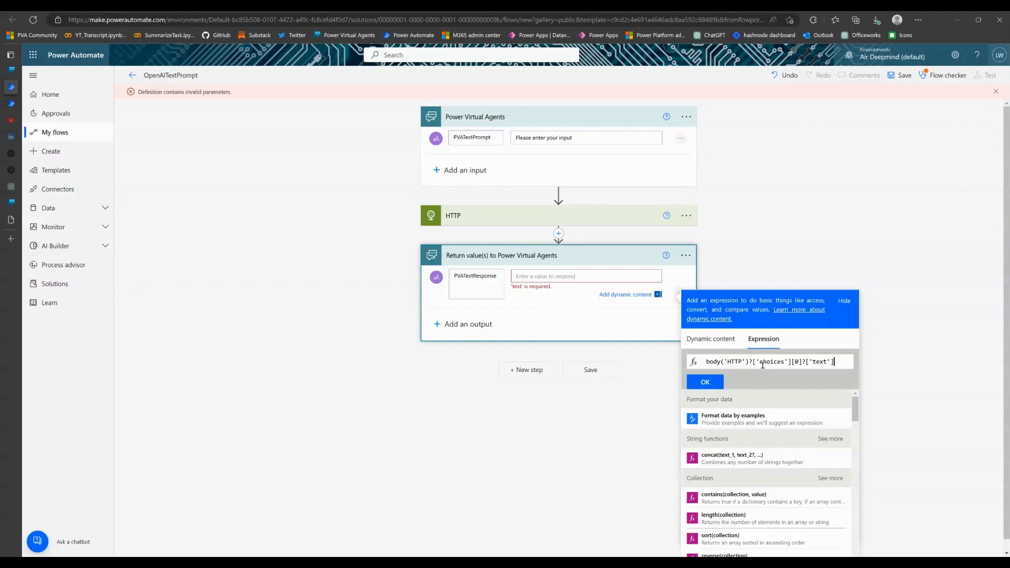
pyautogui.click(706, 385)
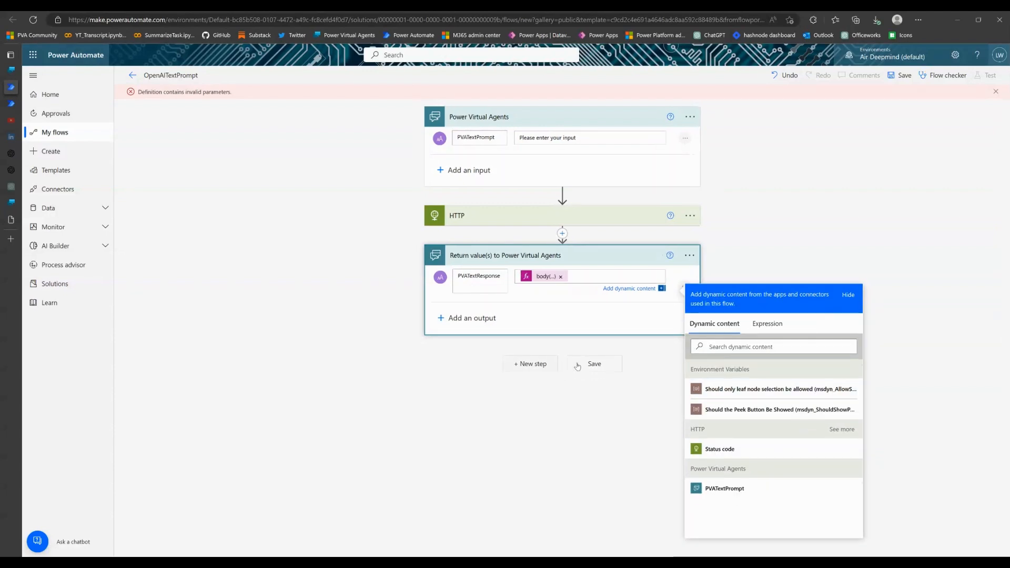
pyautogui.click(610, 369)
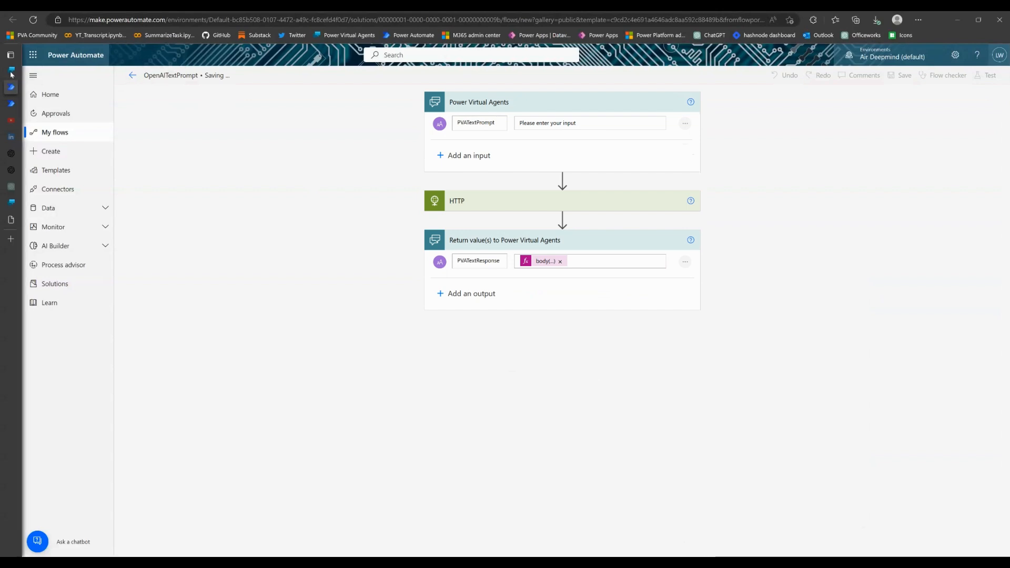
# Switch back to the Power Virtual Agents topic, refresh its flow list and add the OpenAITextPrompt action below the "What would you like to ask?" question
pyautogui.moveTo(15, 78)
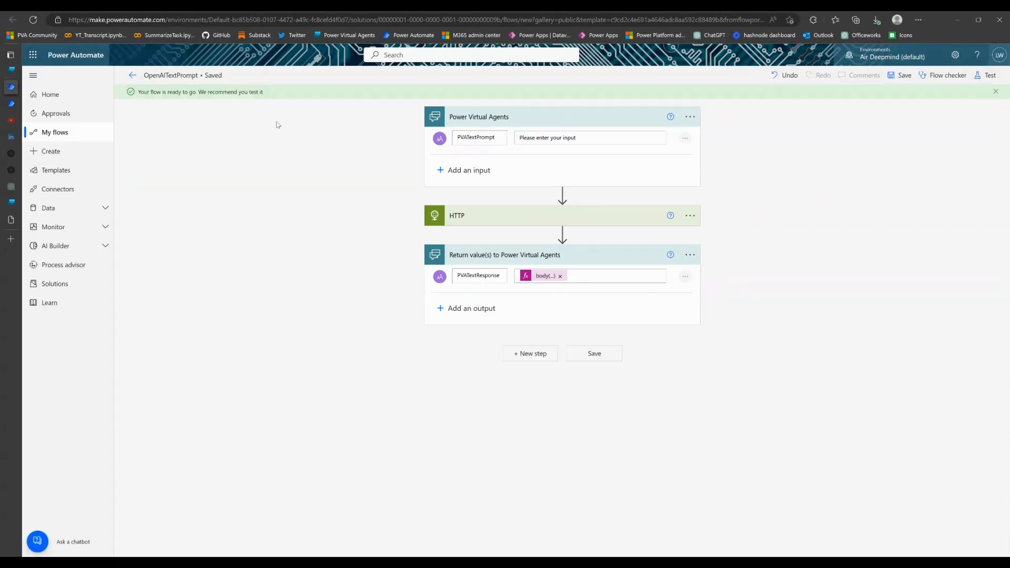
pyautogui.click(32, 70)
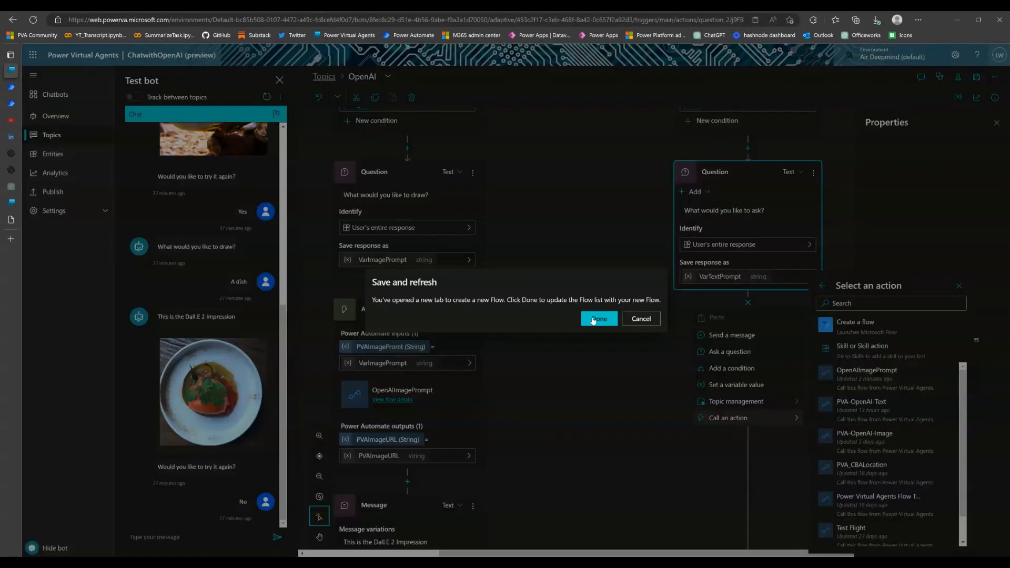
pyautogui.click(599, 320)
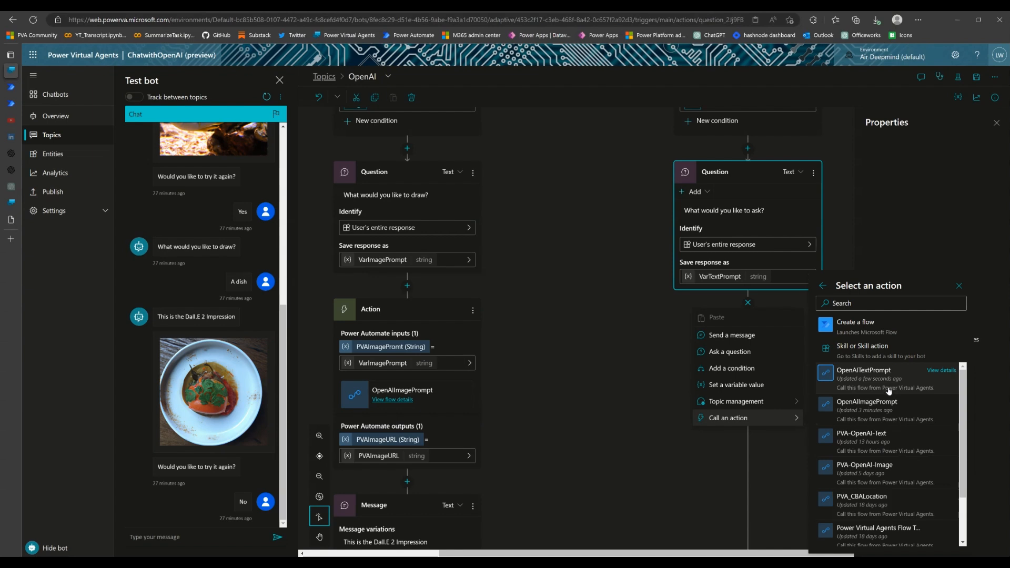
pyautogui.scroll(-1, 887, 388)
pyautogui.scroll(1, 887, 388)
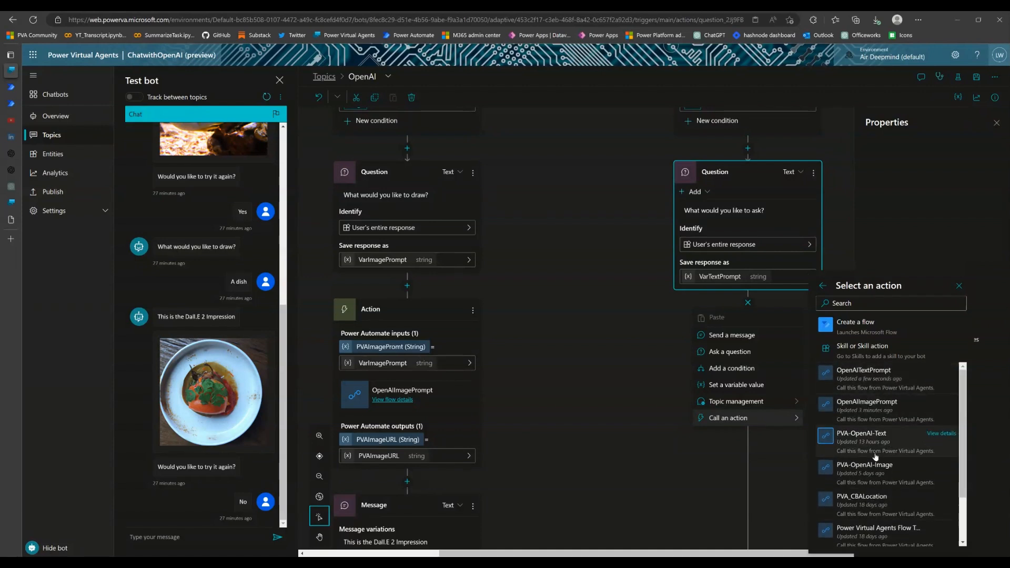
pyautogui.click(887, 379)
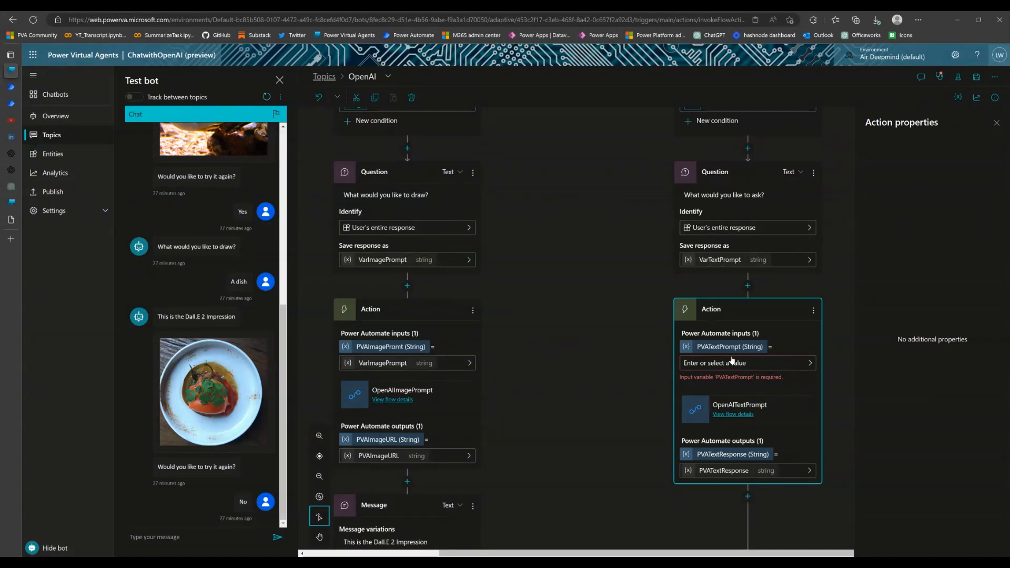
# Set the action's PVATextPrompt input to VarTextPrompt and add a message below it containing the PVATextResponse variable
pyautogui.click(816, 369)
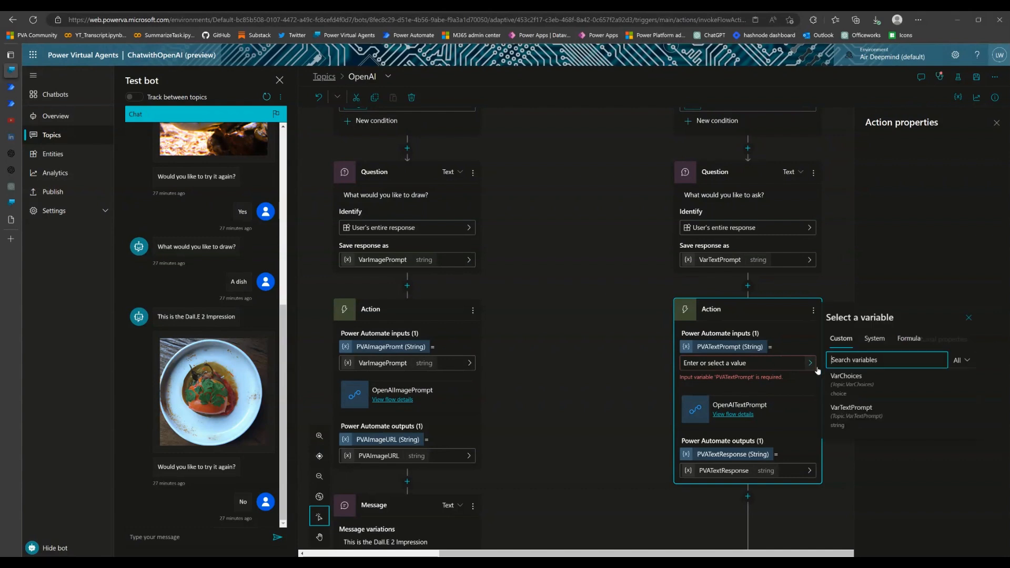
pyautogui.click(858, 422)
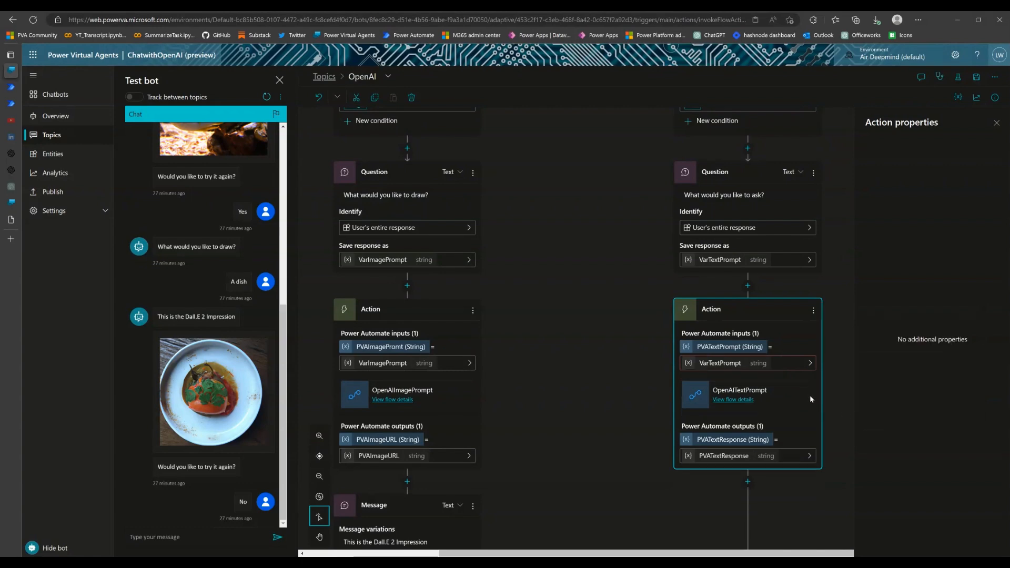
pyautogui.scroll(-3, 810, 398)
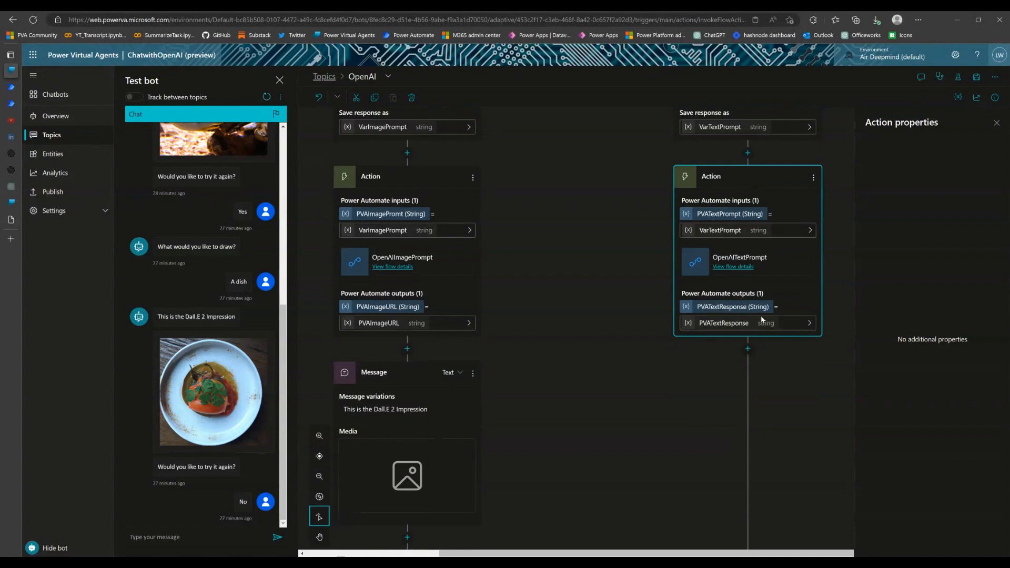
pyautogui.click(749, 349)
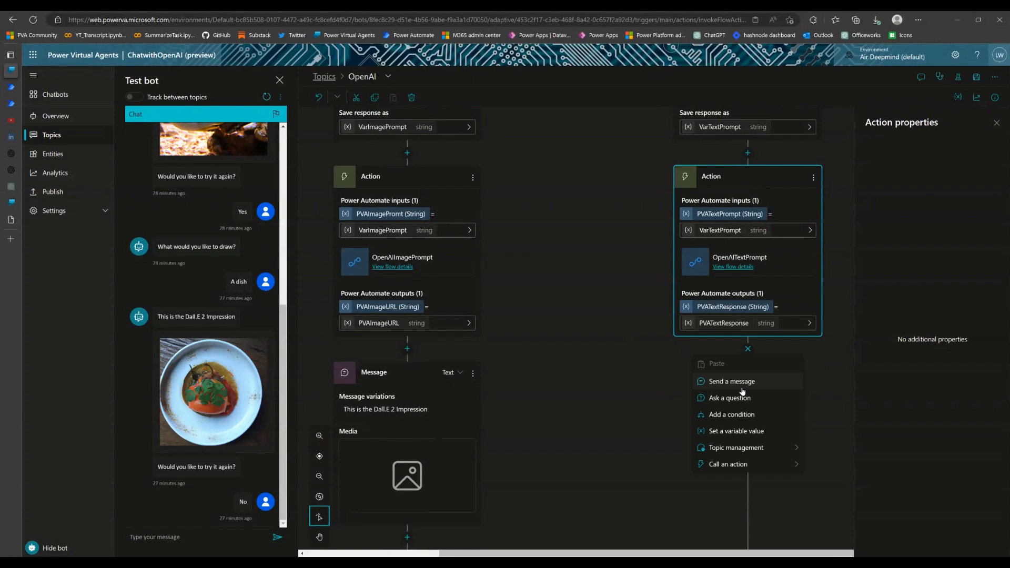
pyautogui.click(742, 392)
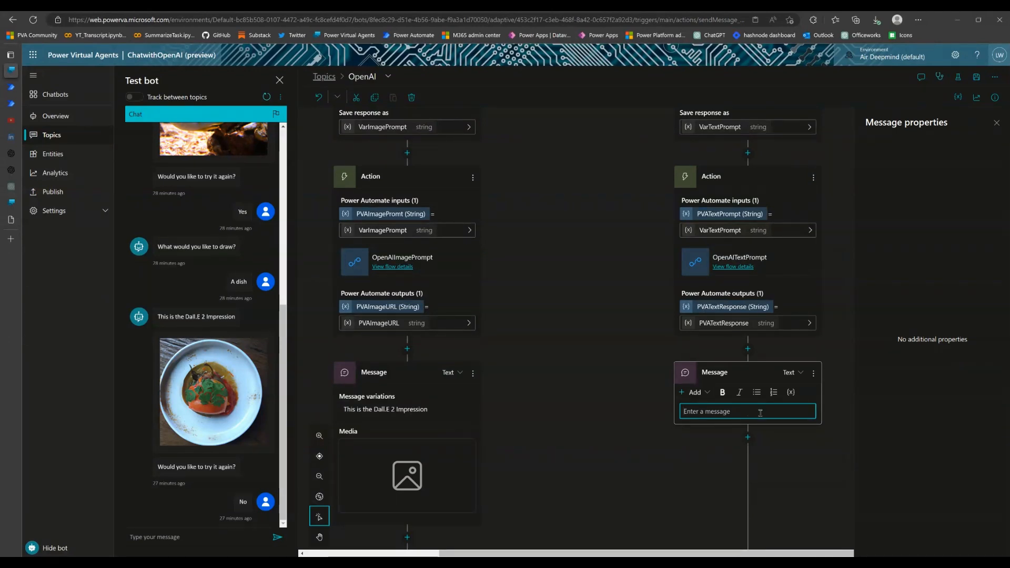
pyautogui.click(699, 392)
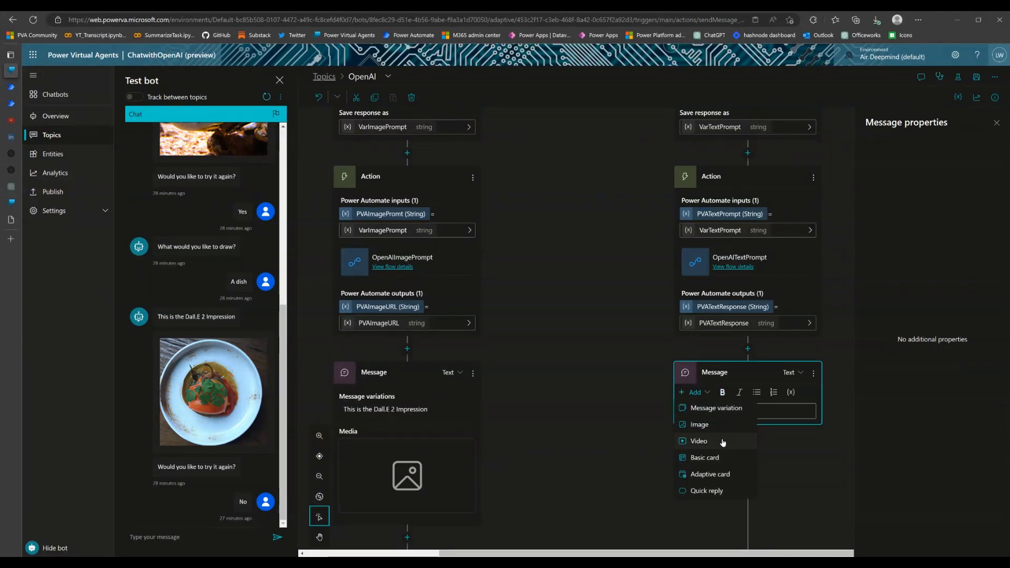
pyautogui.click(779, 417)
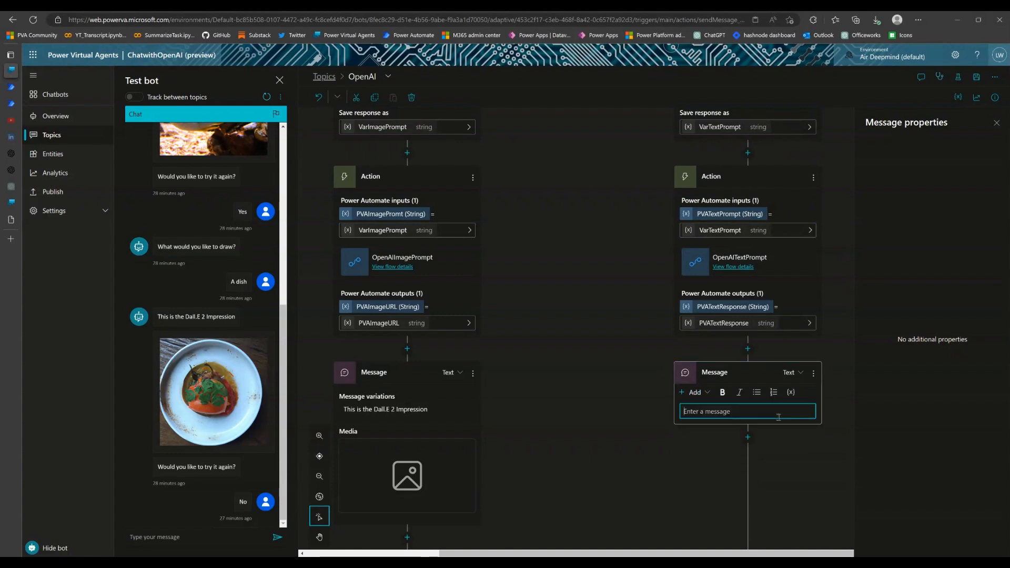
pyautogui.click(791, 392)
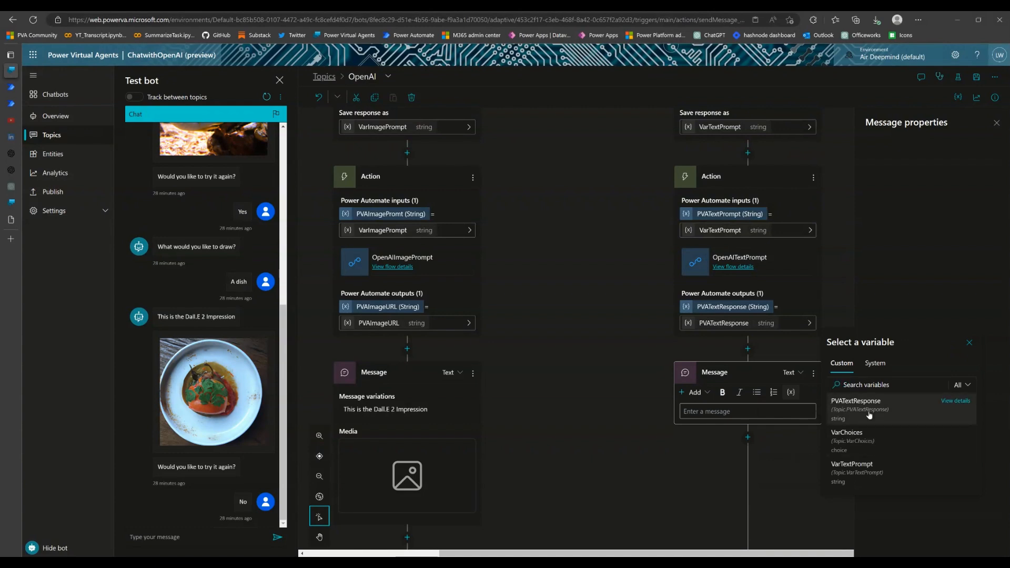
pyautogui.click(869, 415)
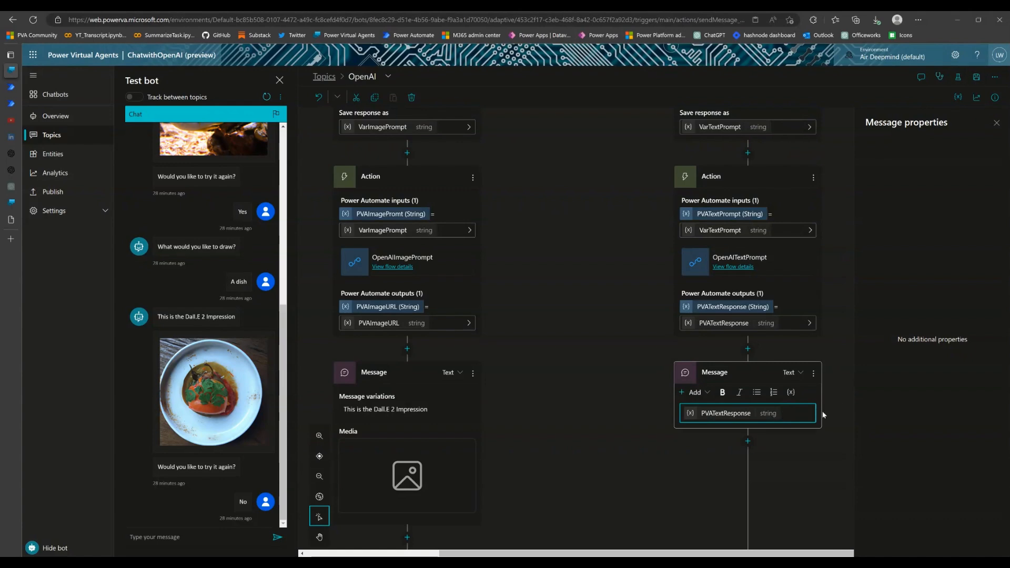
# Add an End conversation node below the PVATextResponse message and save the topic
pyautogui.click(748, 442)
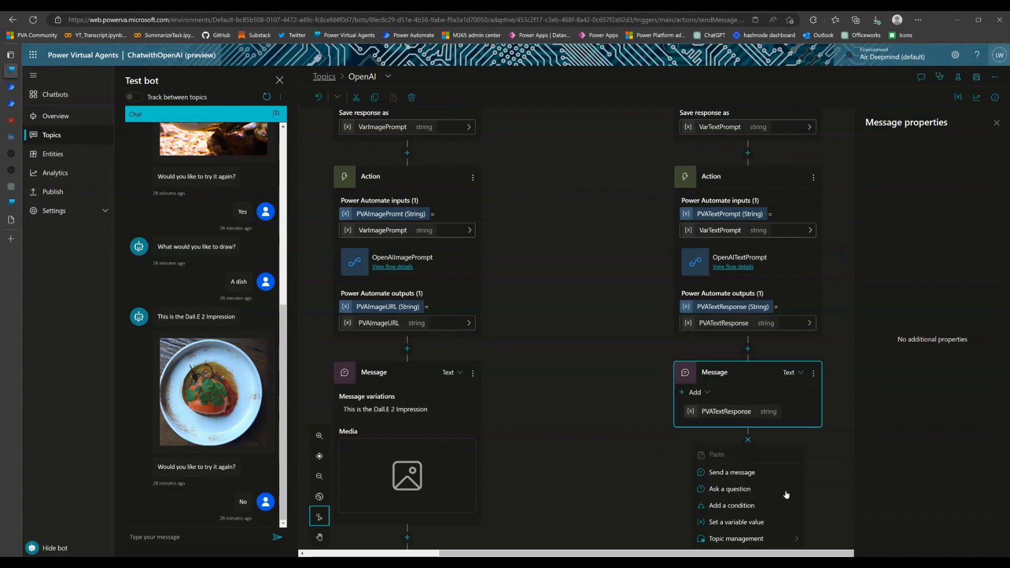
pyautogui.scroll(-2, 788, 493)
pyautogui.scroll(-1, 779, 463)
pyautogui.moveTo(758, 393)
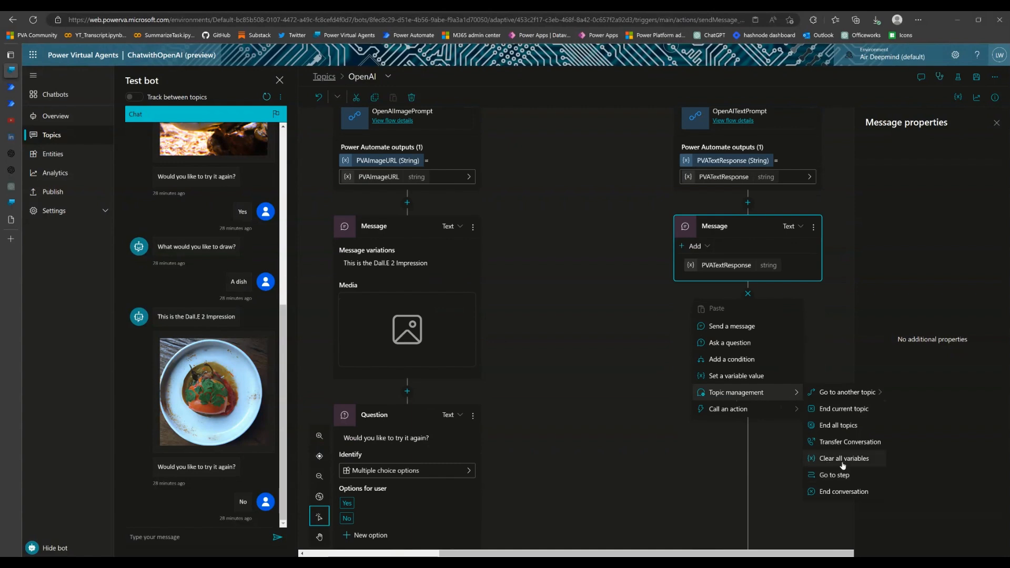
pyautogui.click(845, 492)
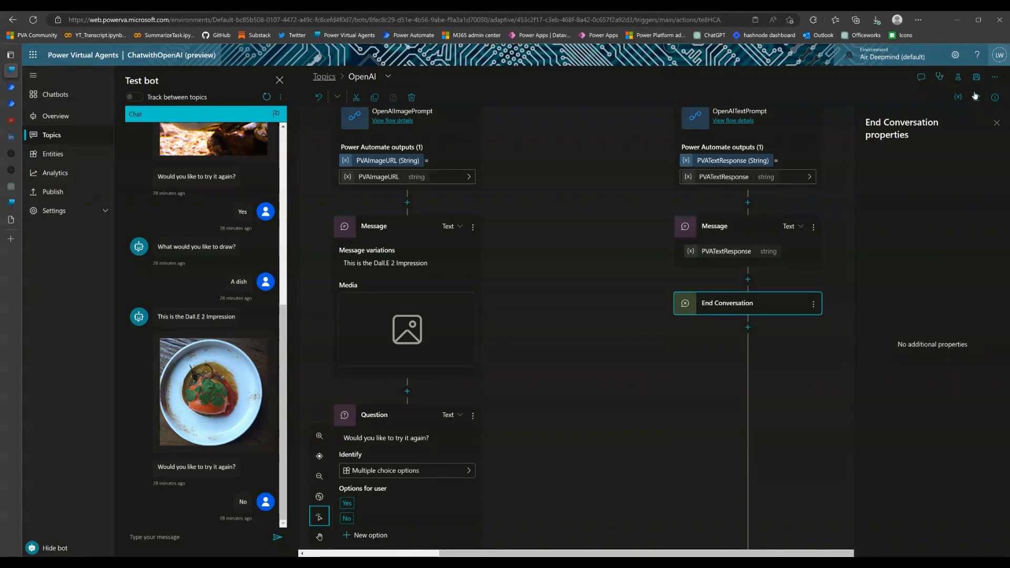
pyautogui.click(977, 76)
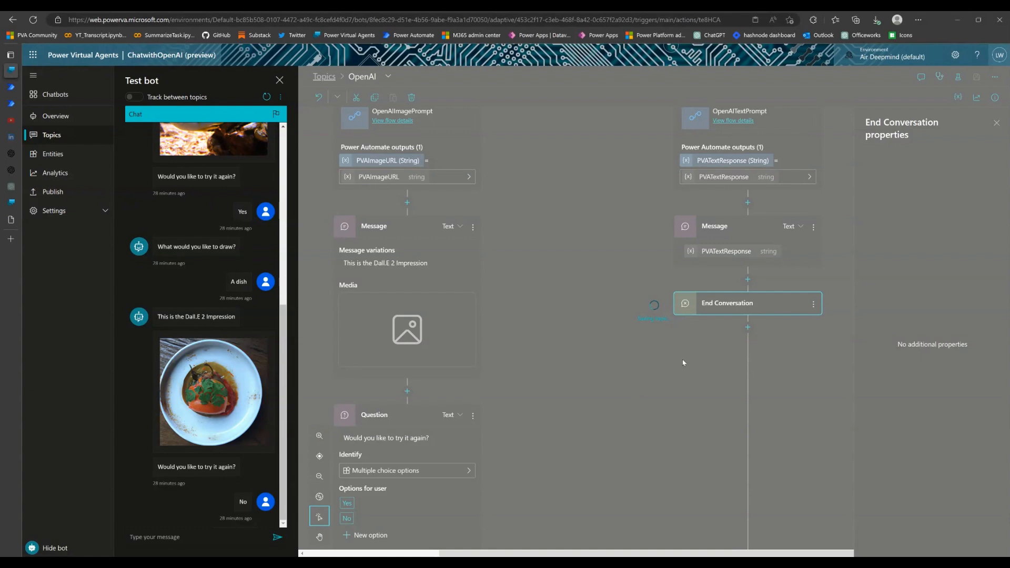
# Restart the test bot conversation, send "OpenAI" and choose the Text option
pyautogui.click(268, 99)
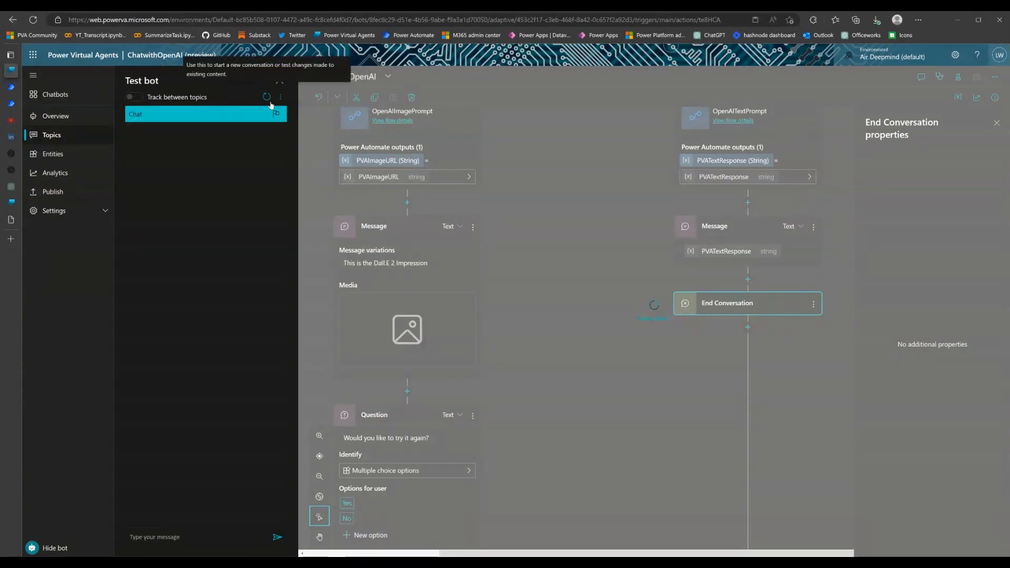
pyautogui.click(214, 539)
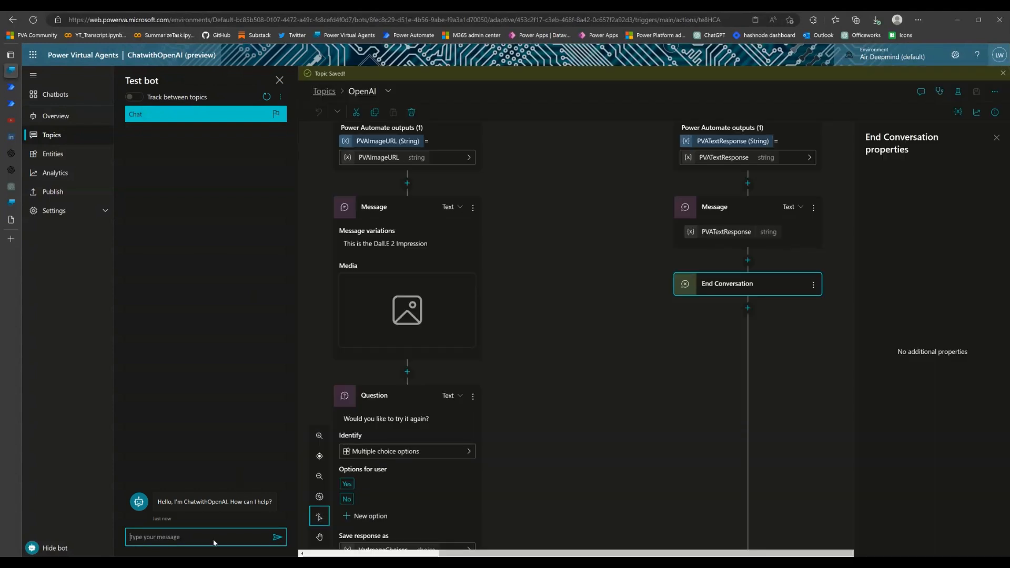
pyautogui.write('OpenAI')
pyautogui.press('Return')
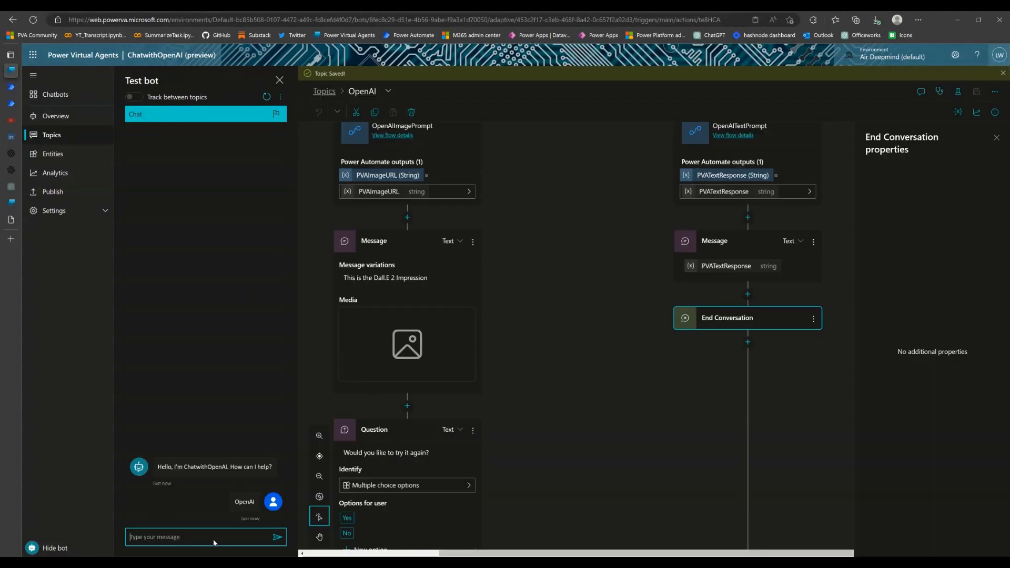
pyautogui.click(188, 513)
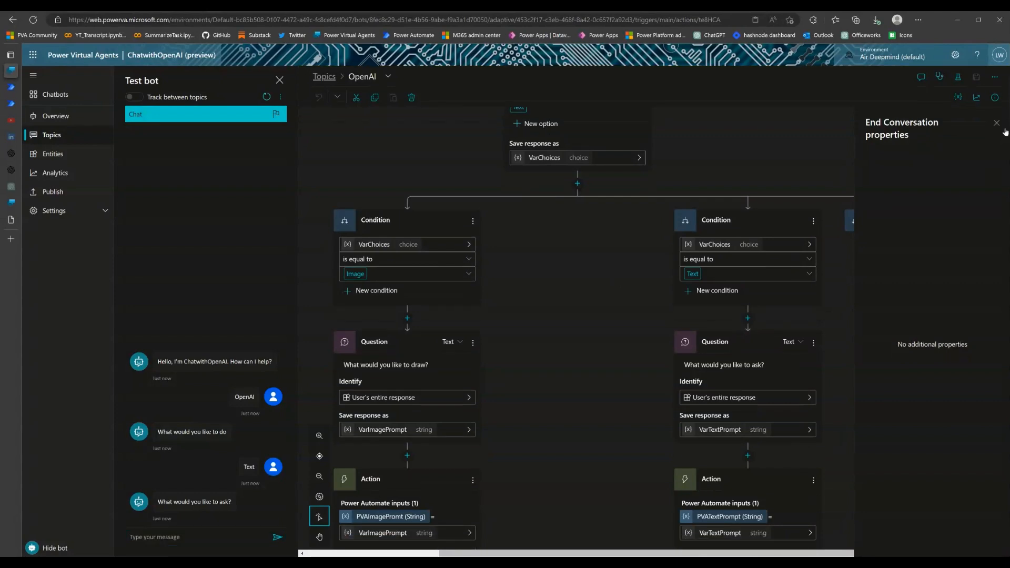
# Close the End Conversation properties and ask the test bot "When is Australian Day"
pyautogui.click(997, 124)
pyautogui.scroll(10, 873, 319)
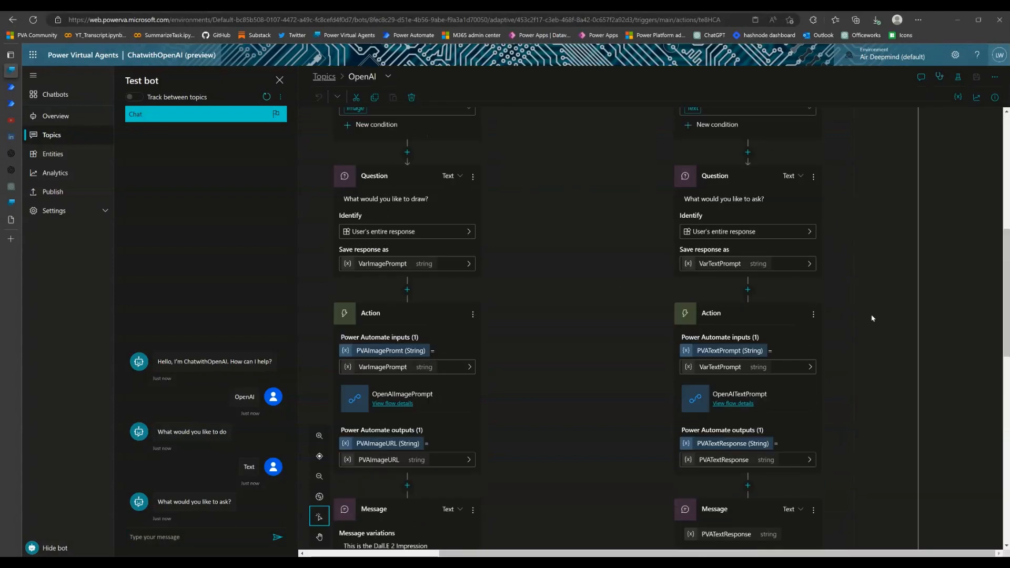
pyautogui.scroll(-15, 873, 319)
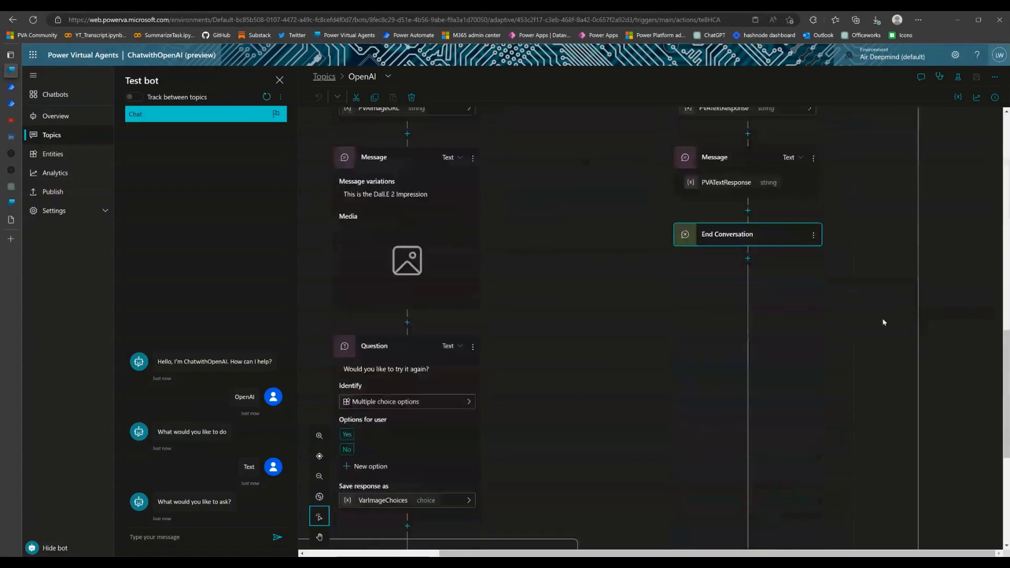
pyautogui.scroll(-2, 885, 323)
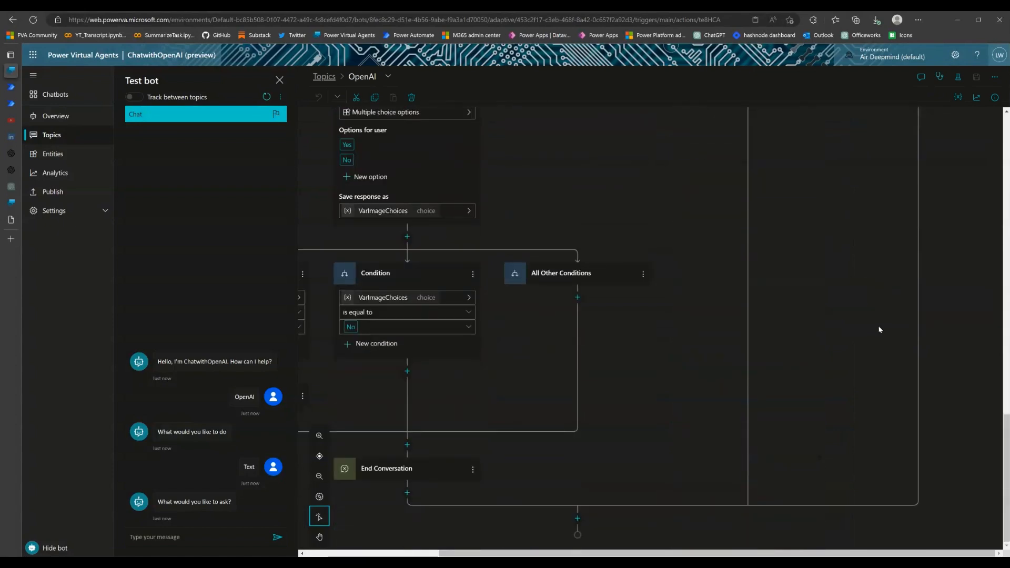
pyautogui.scroll(10, 701, 405)
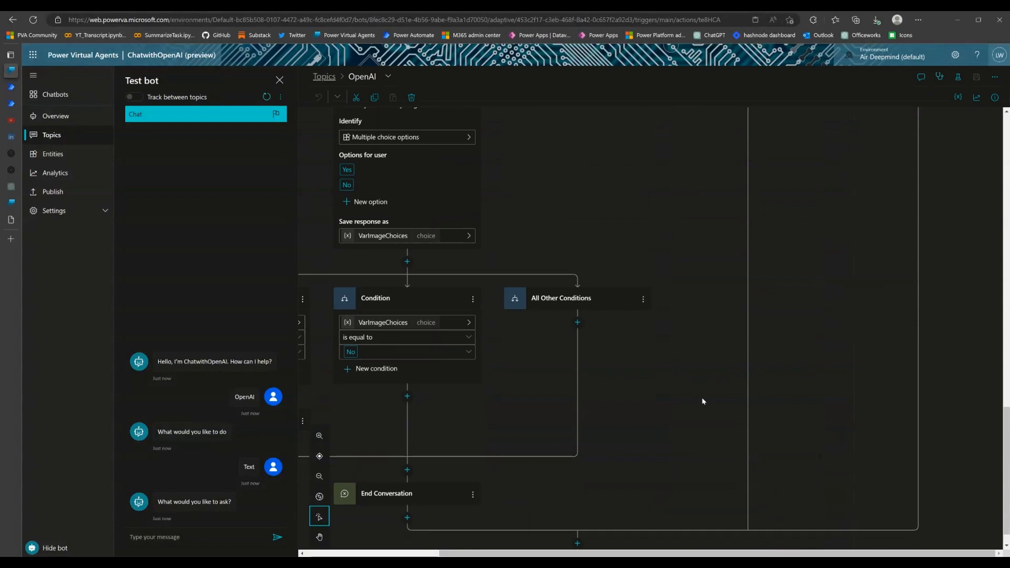
pyautogui.click(196, 539)
pyautogui.write('When is Australian ')
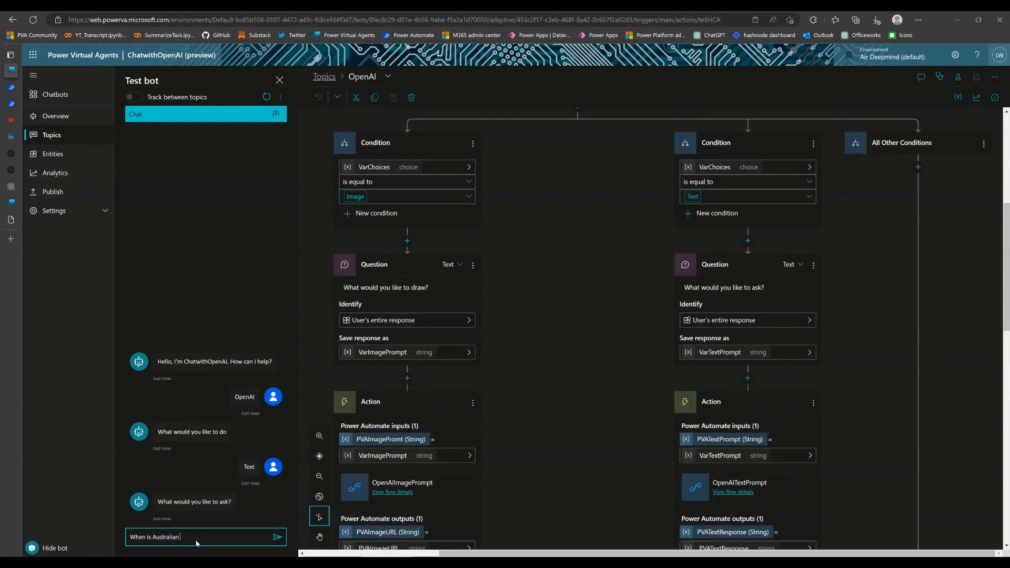
pyautogui.write('Day')
pyautogui.press('Return')
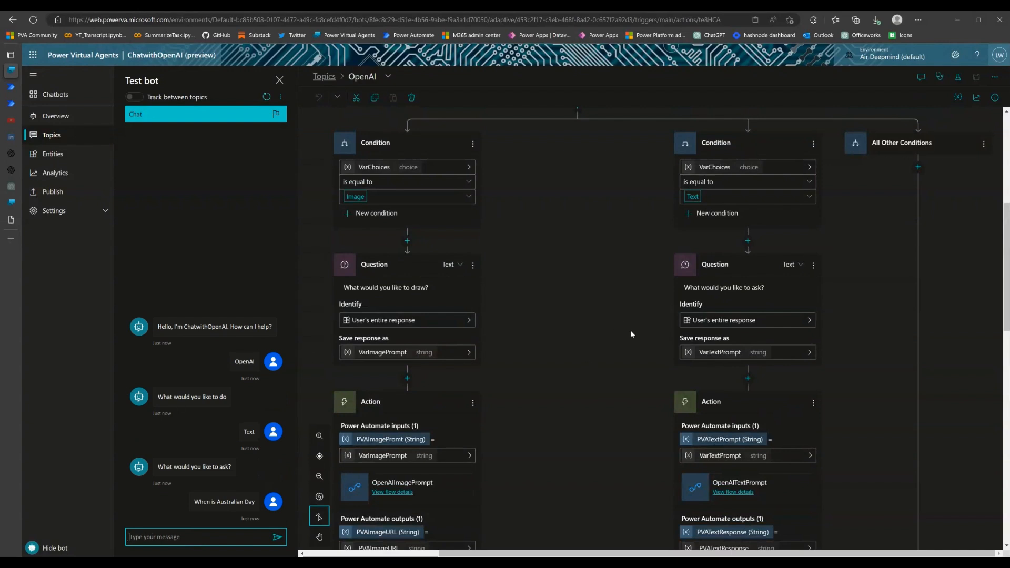
pyautogui.scroll(-3, 631, 335)
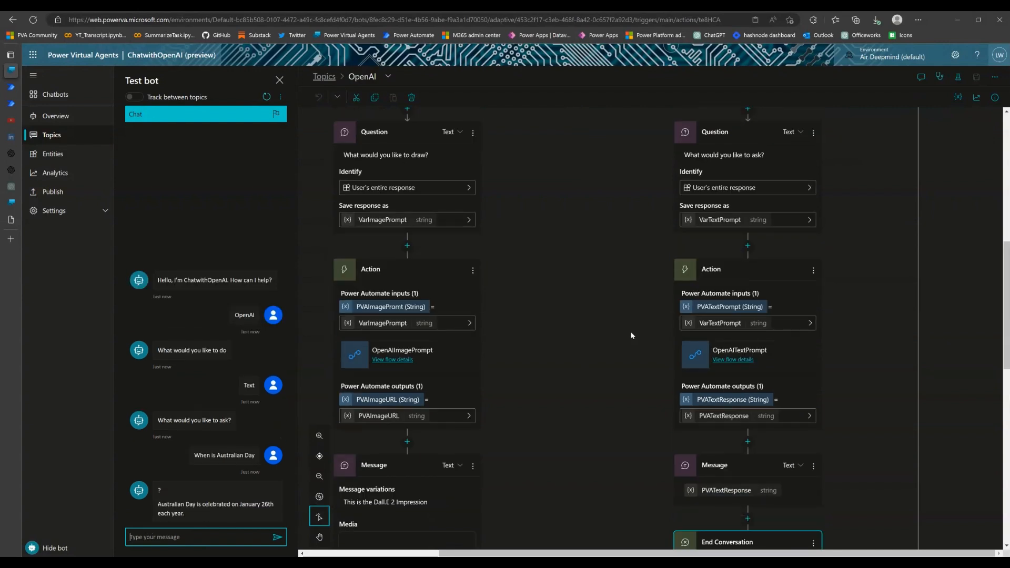
pyautogui.scroll(-2, 633, 334)
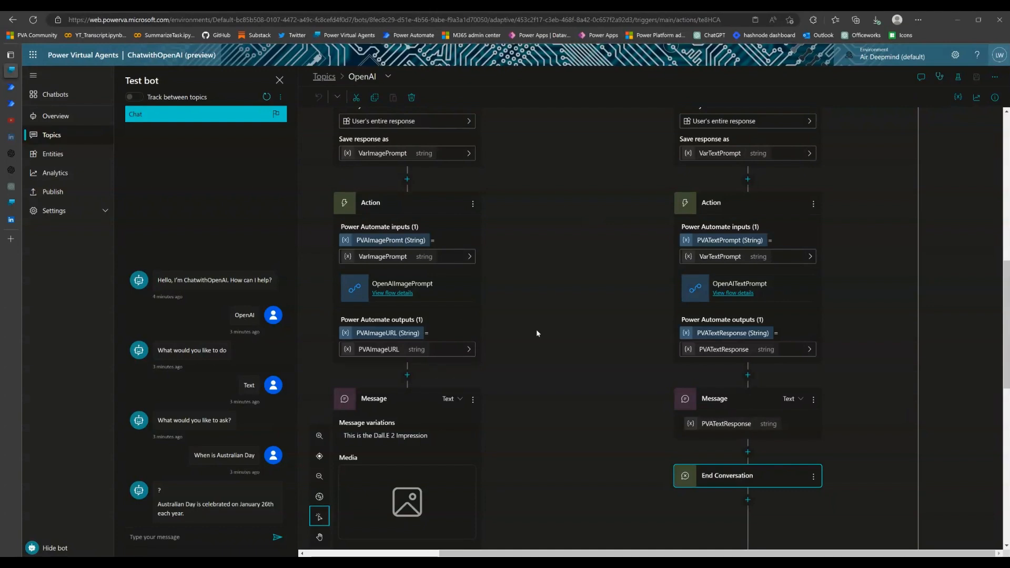
pyautogui.scroll(-3, 622, 343)
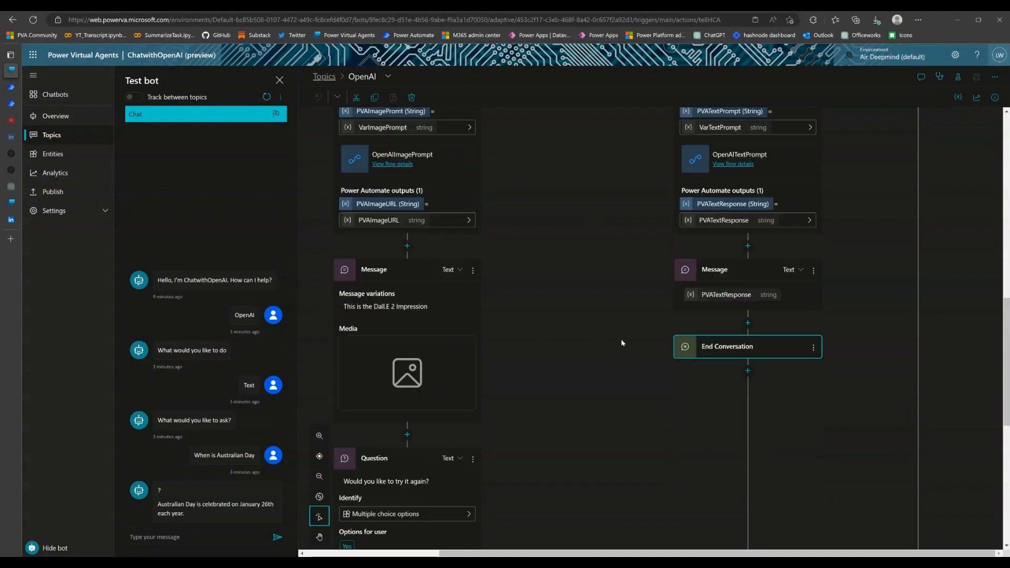
pyautogui.scroll(3, 622, 343)
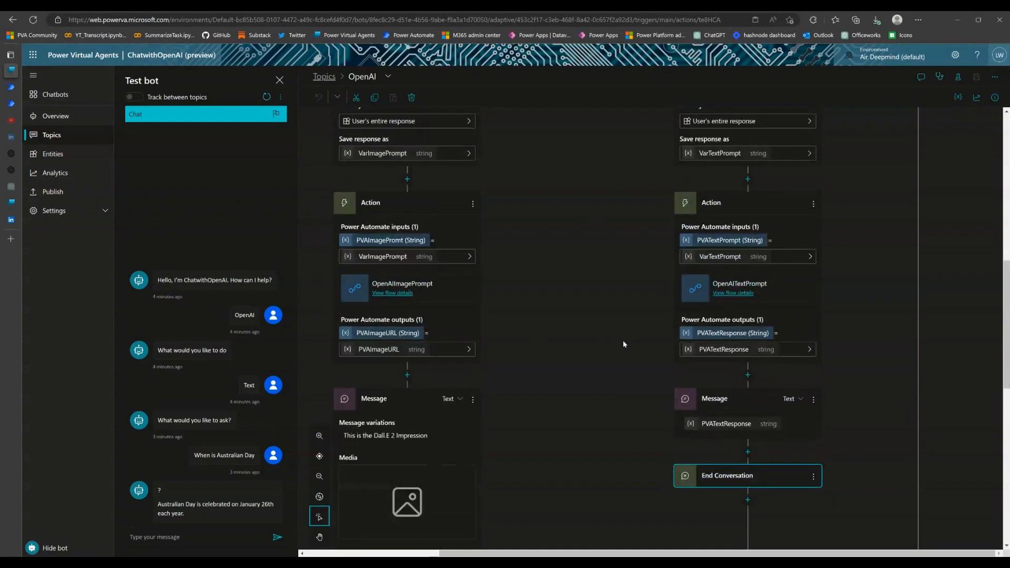
pyautogui.scroll(2, 624, 345)
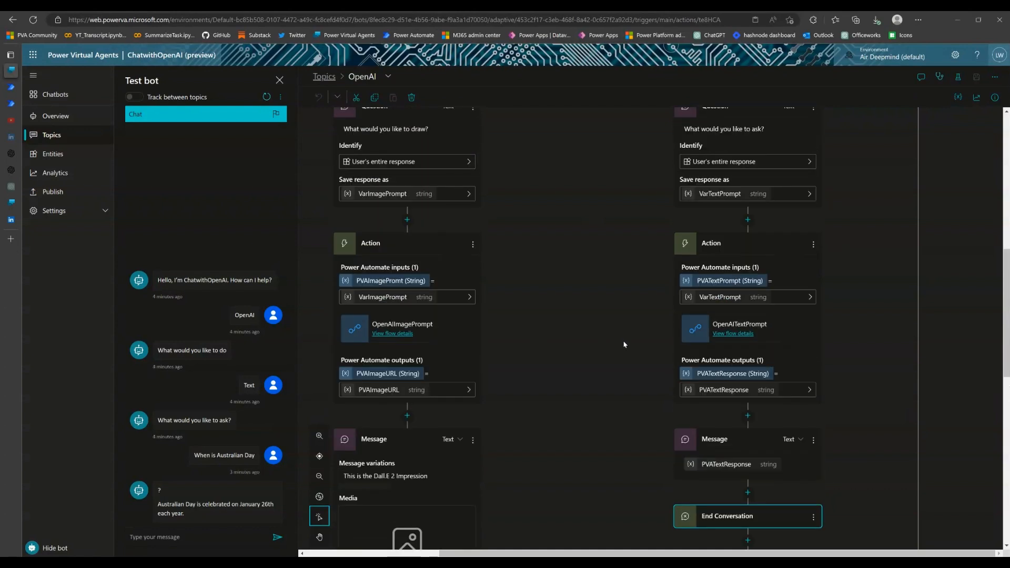
pyautogui.scroll(-2, 624, 345)
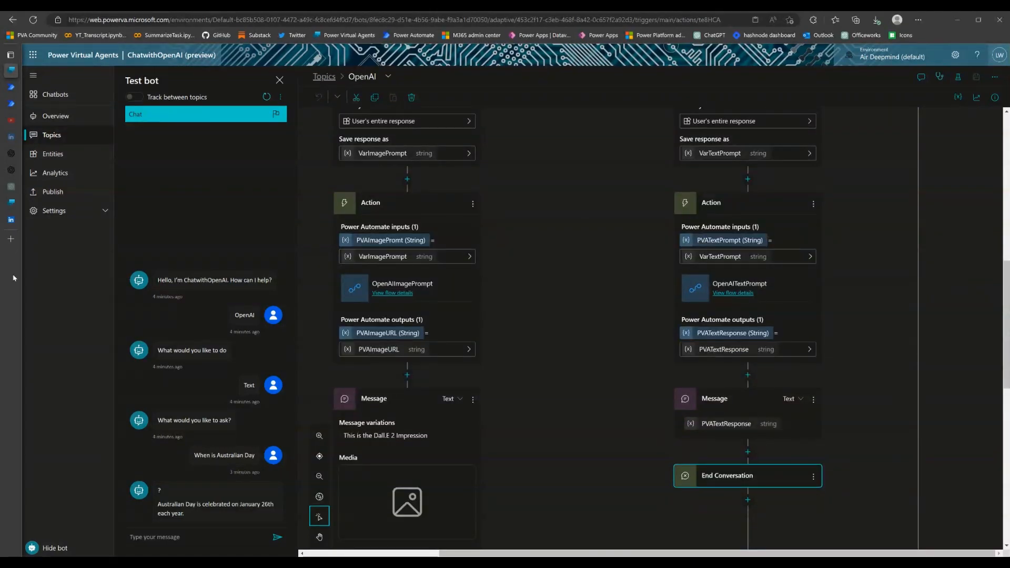
# Switch to the LinkedIn article "Connecting OpenAI to Power Virtual Agent - Part 2" and review its section on keeping conversation context
pyautogui.moveTo(11, 216)
pyautogui.click(43, 221)
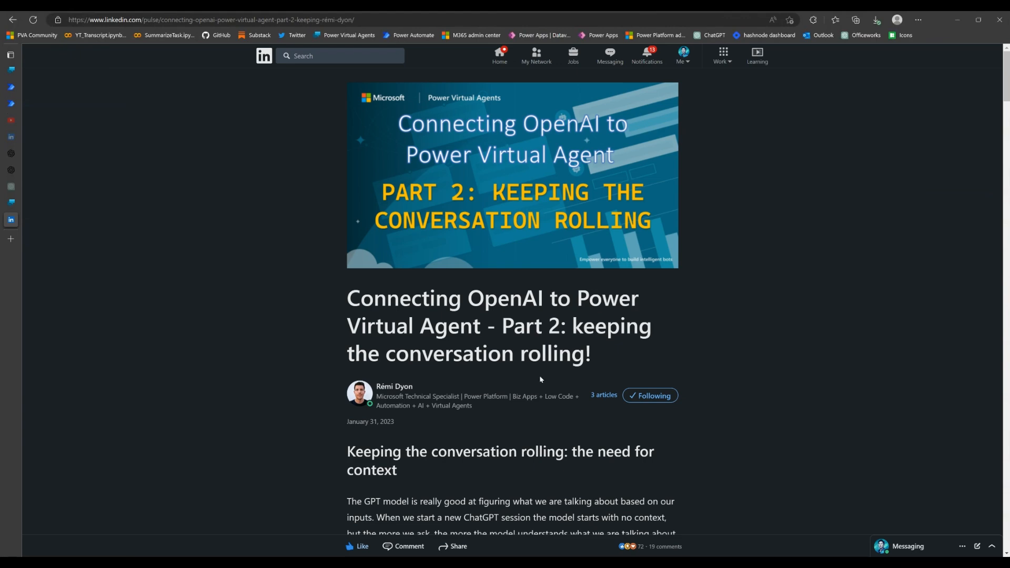
pyautogui.scroll(-4, 544, 379)
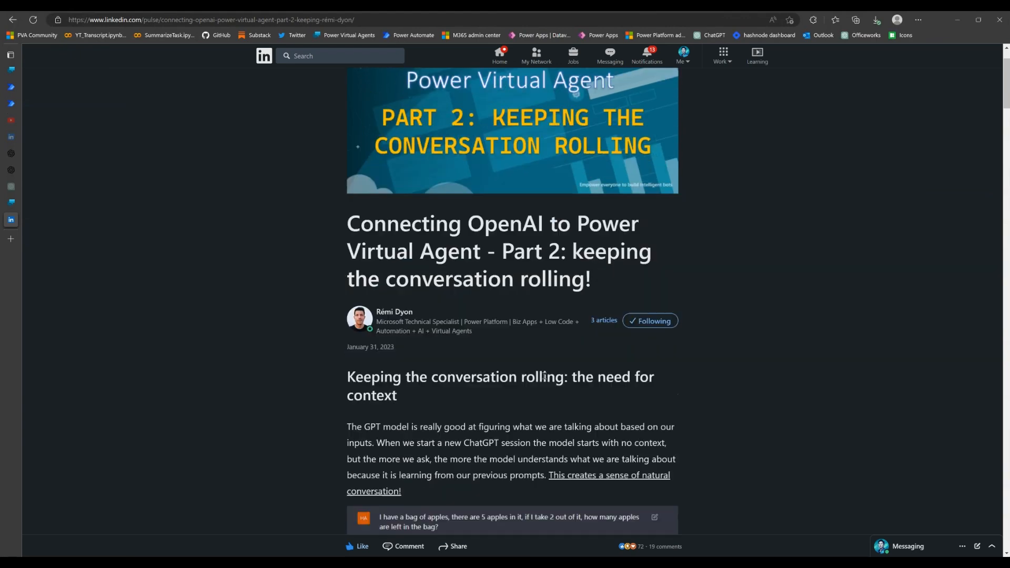
pyautogui.scroll(-4, 544, 379)
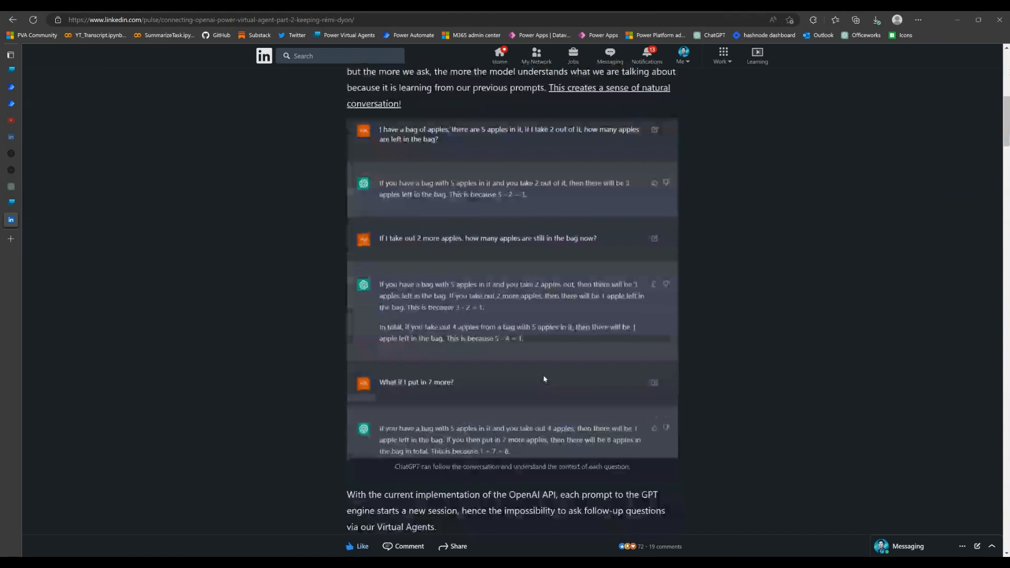
pyautogui.scroll(-4, 544, 378)
pyautogui.scroll(-5, 545, 379)
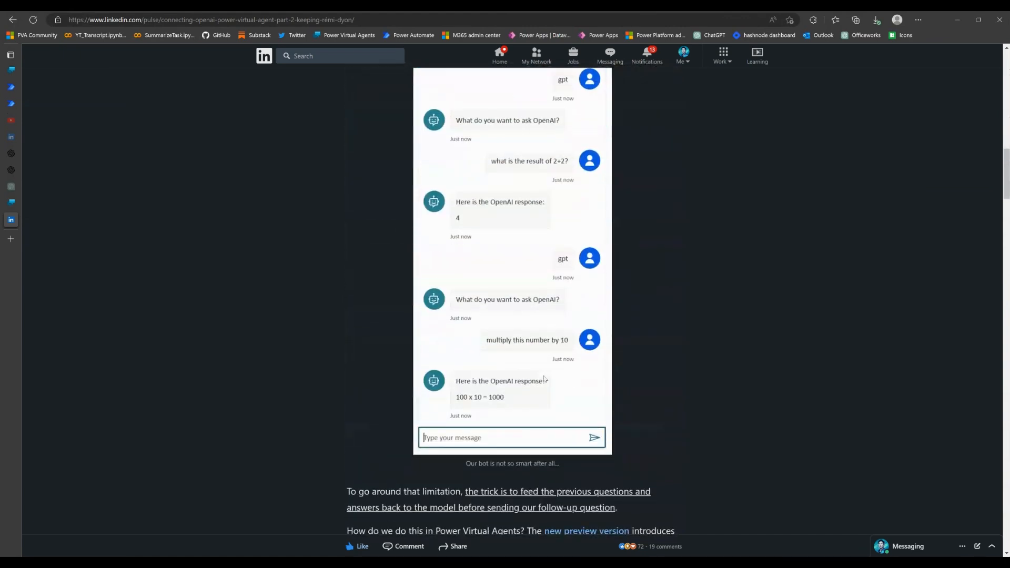
pyautogui.scroll(-3, 545, 378)
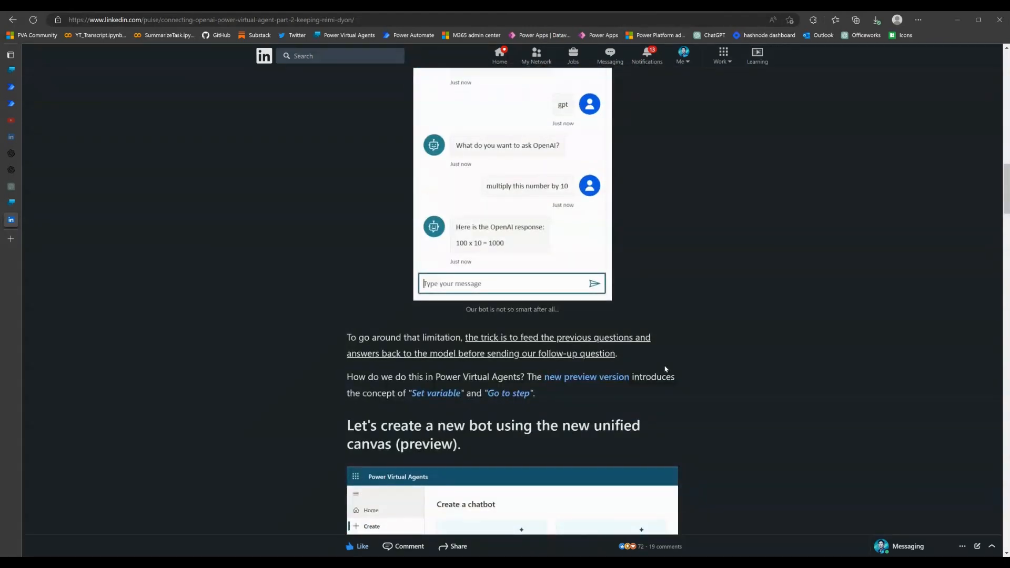
pyautogui.scroll(20, 666, 369)
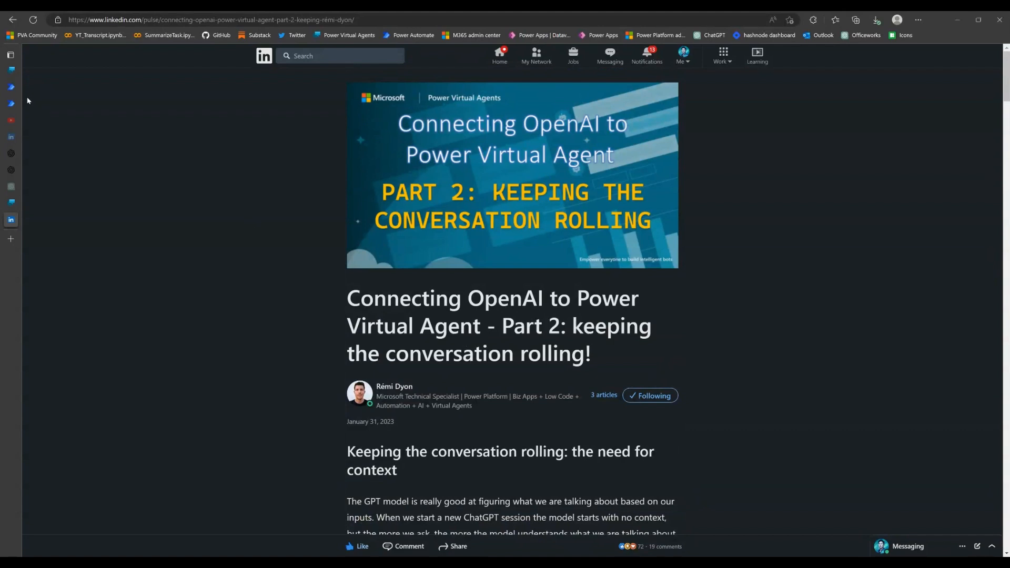
# Switch back to the OpenAI topic in Power Virtual Agents and add a Set Variable Value node below the Text condition
pyautogui.moveTo(12, 84)
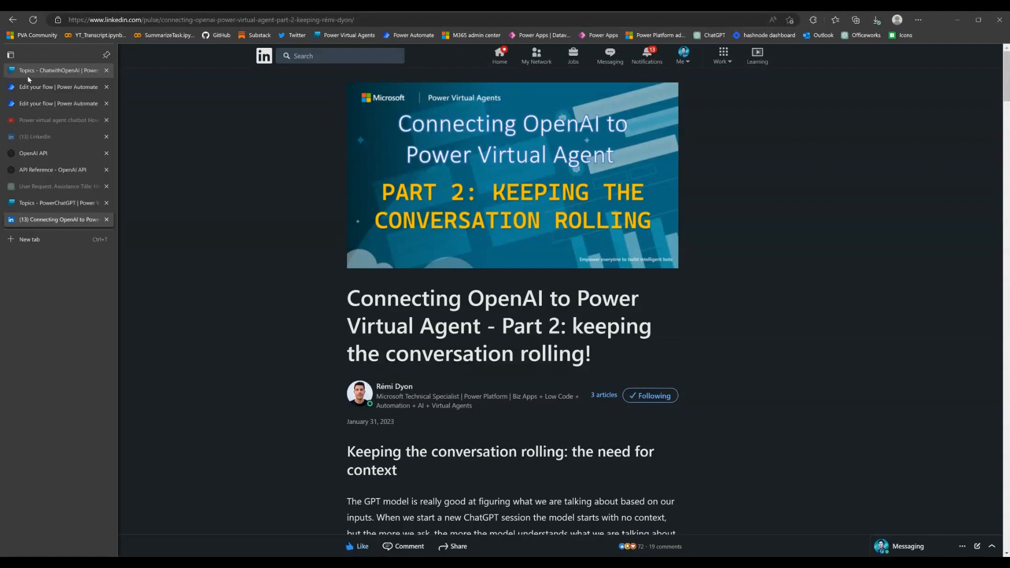
pyautogui.click(29, 77)
pyautogui.scroll(3, 610, 289)
pyautogui.scroll(3, 613, 289)
pyautogui.scroll(-2, 600, 280)
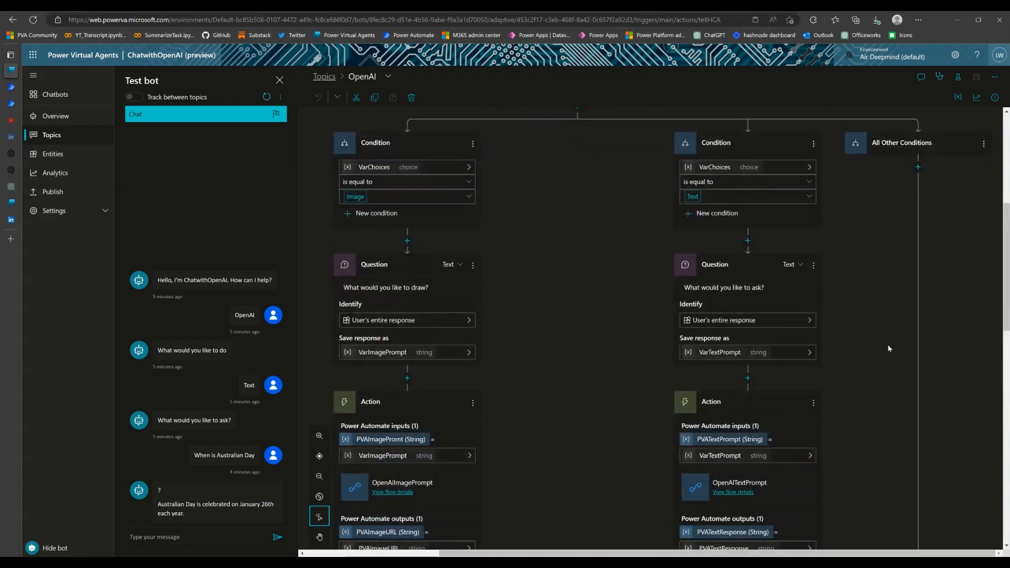
pyautogui.scroll(2, 886, 337)
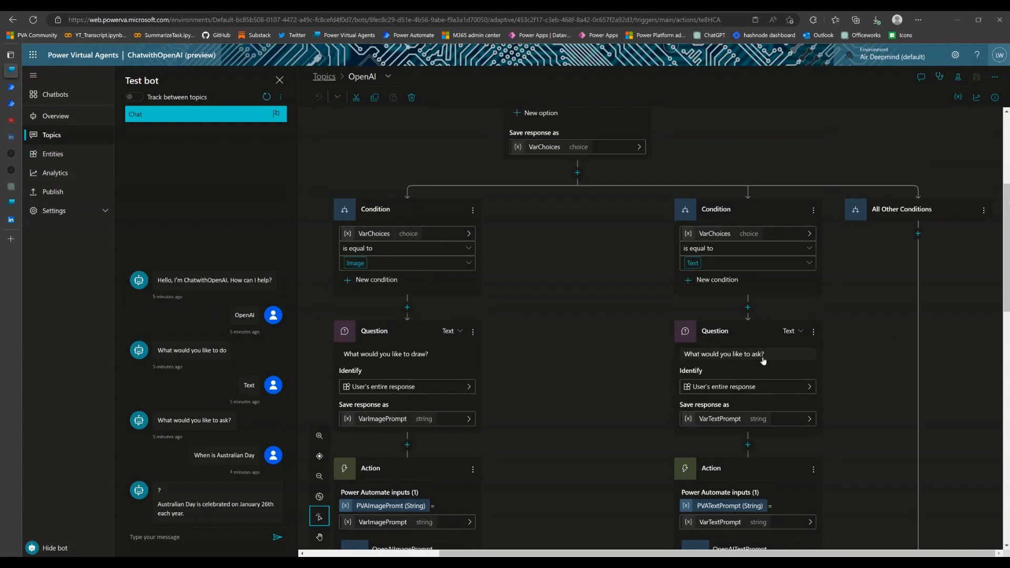
pyautogui.click(749, 310)
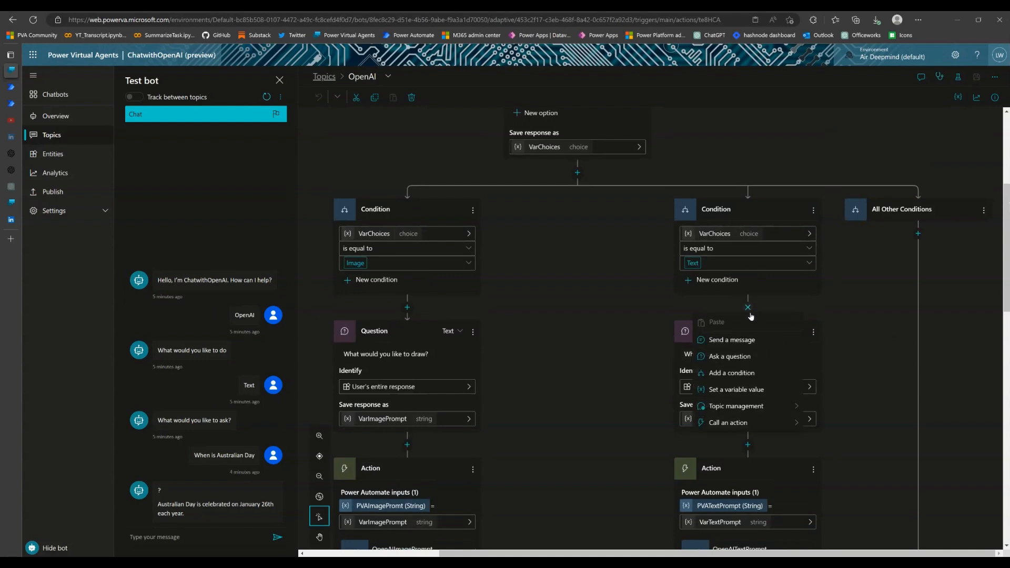
pyautogui.click(742, 395)
pyautogui.click(791, 403)
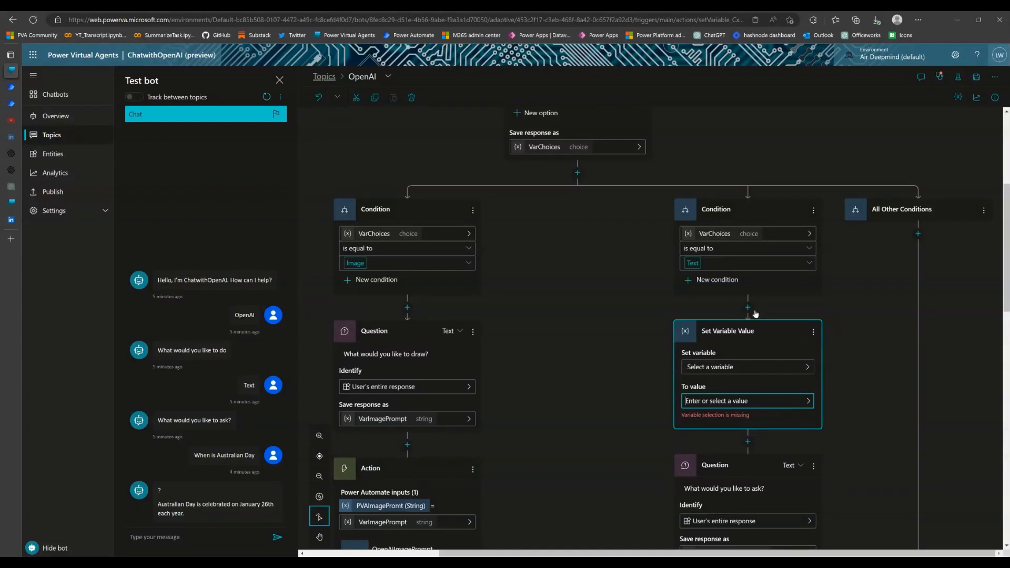
# Create a new variable for the Set Variable Value node and name it VarConversation
pyautogui.click(748, 309)
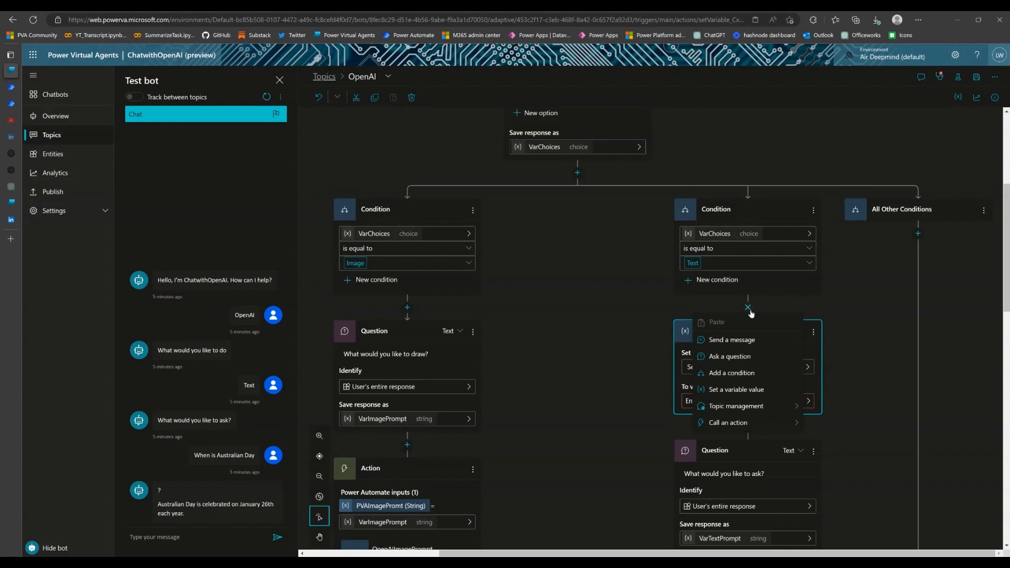
pyautogui.click(811, 369)
pyautogui.click(811, 369)
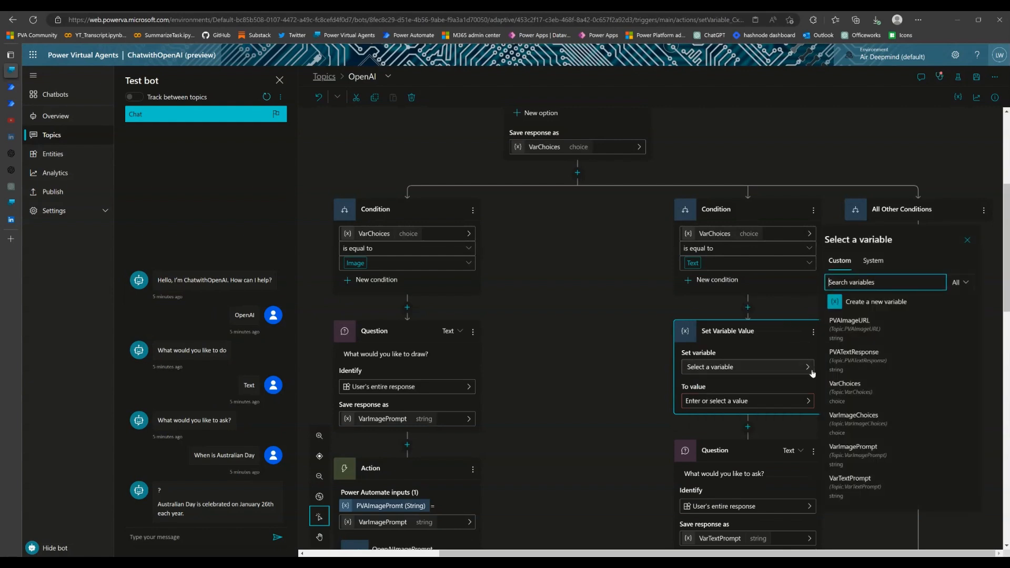
pyautogui.click(879, 303)
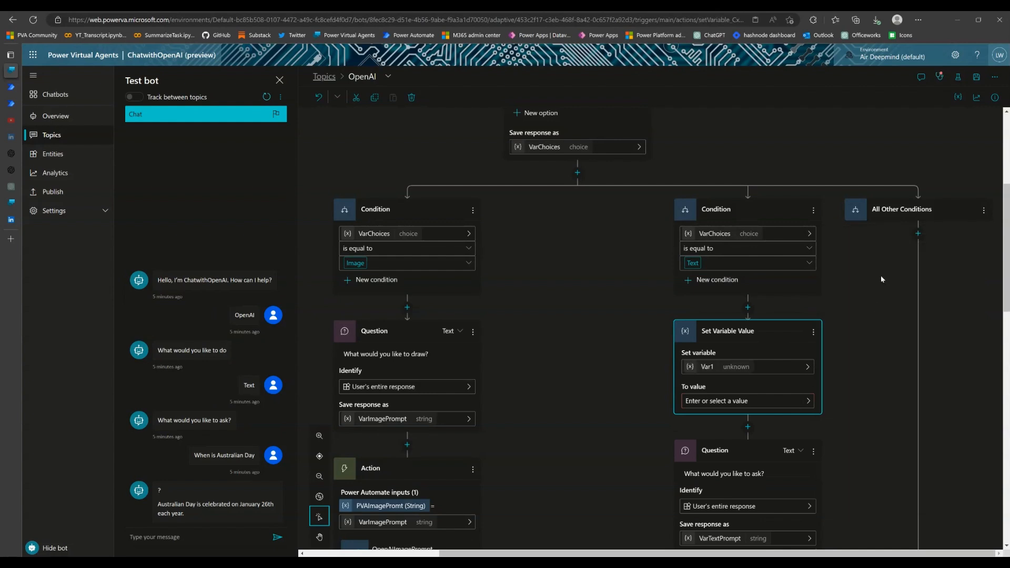
pyautogui.click(708, 367)
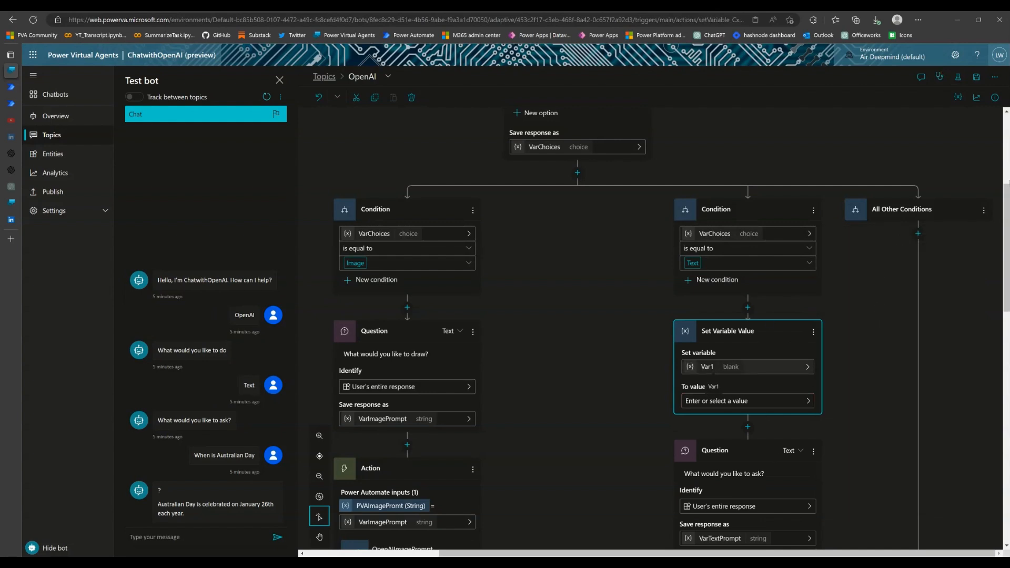
pyautogui.click(957, 178)
pyautogui.click(957, 178)
pyautogui.press('BackSpace')
pyautogui.write('Conversation')
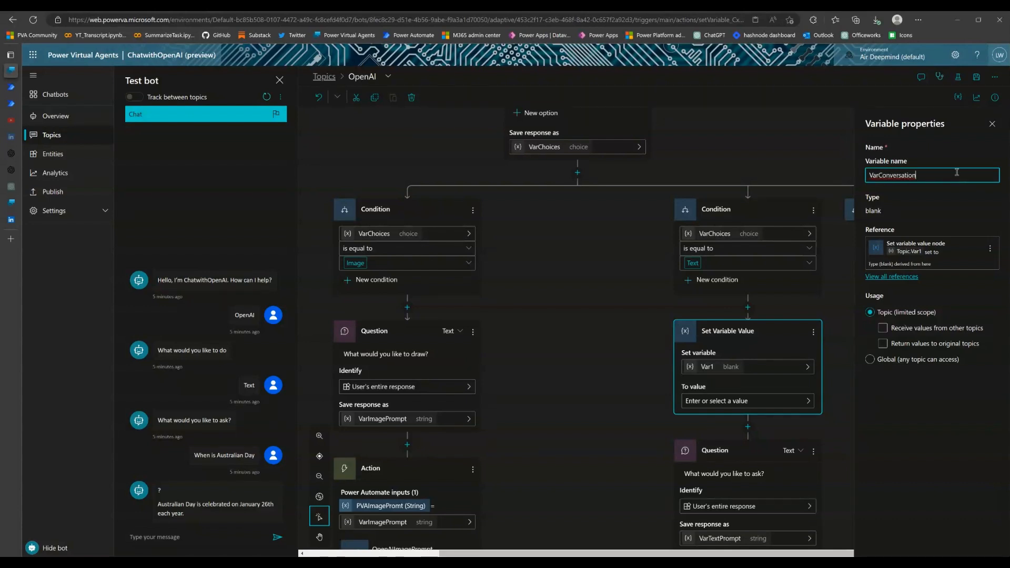
pyautogui.click(993, 132)
pyautogui.click(993, 129)
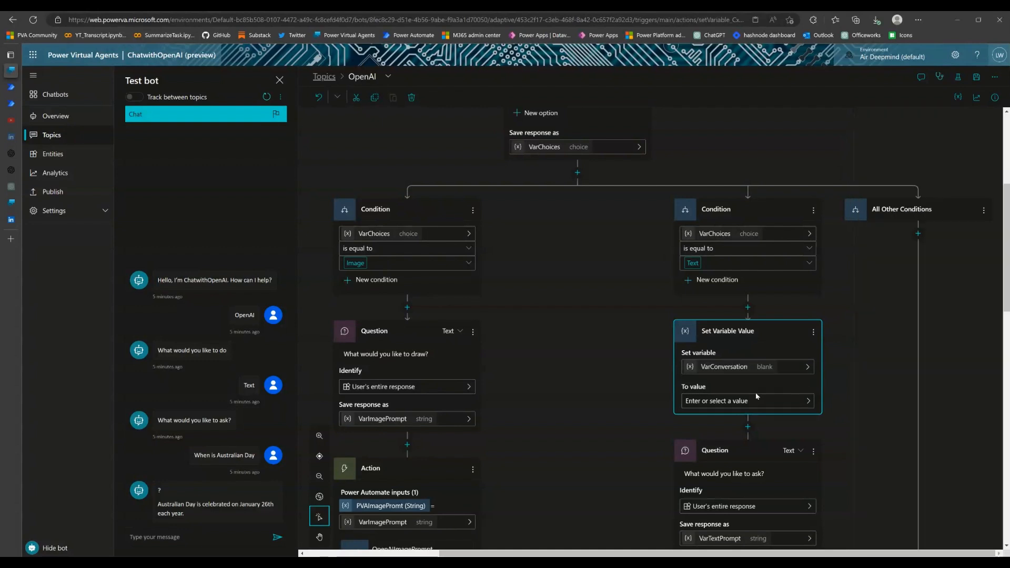
# Set the value of VarConversation to an empty string ("") in the node below the Text condition
pyautogui.scroll(-1, 771, 407)
pyautogui.click(758, 337)
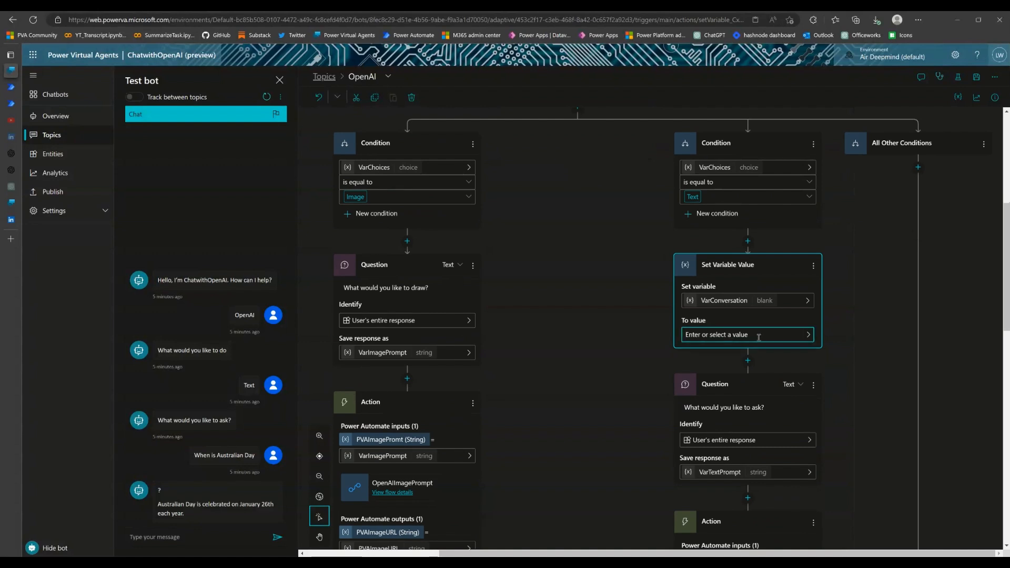
pyautogui.write('"')
pyautogui.scroll(1, 781, 348)
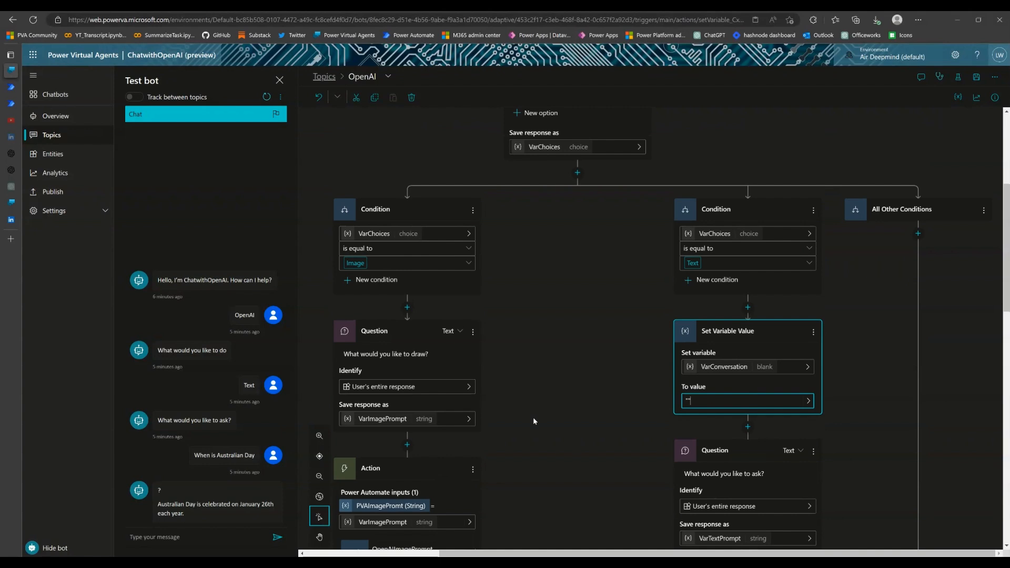
pyautogui.scroll(3, 564, 273)
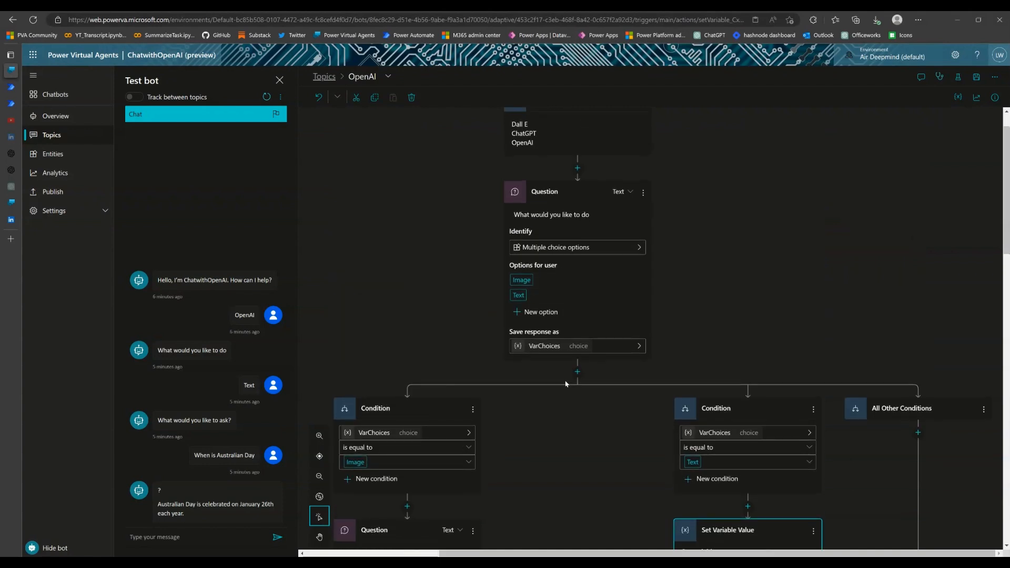
pyautogui.scroll(-2, 571, 370)
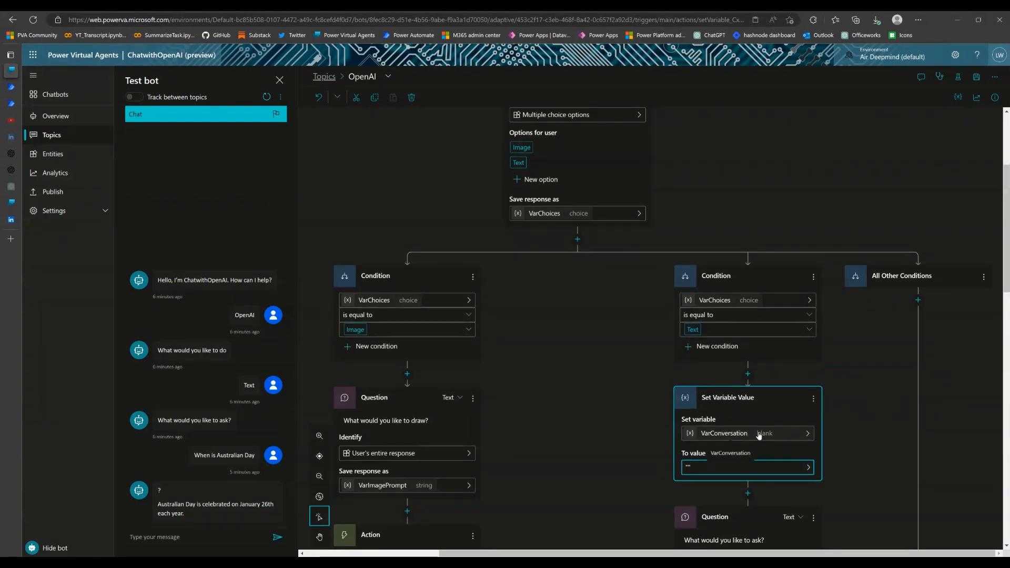
pyautogui.scroll(-1, 760, 432)
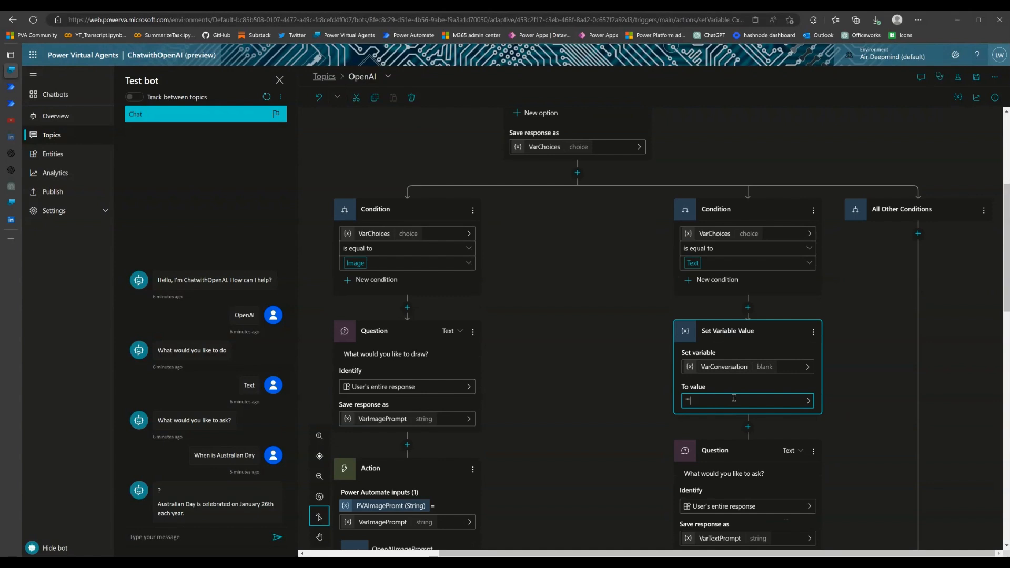
# Add a Set Variable Value node for VarConversation below the "What would you like to ask?" question
pyautogui.scroll(-3, 784, 350)
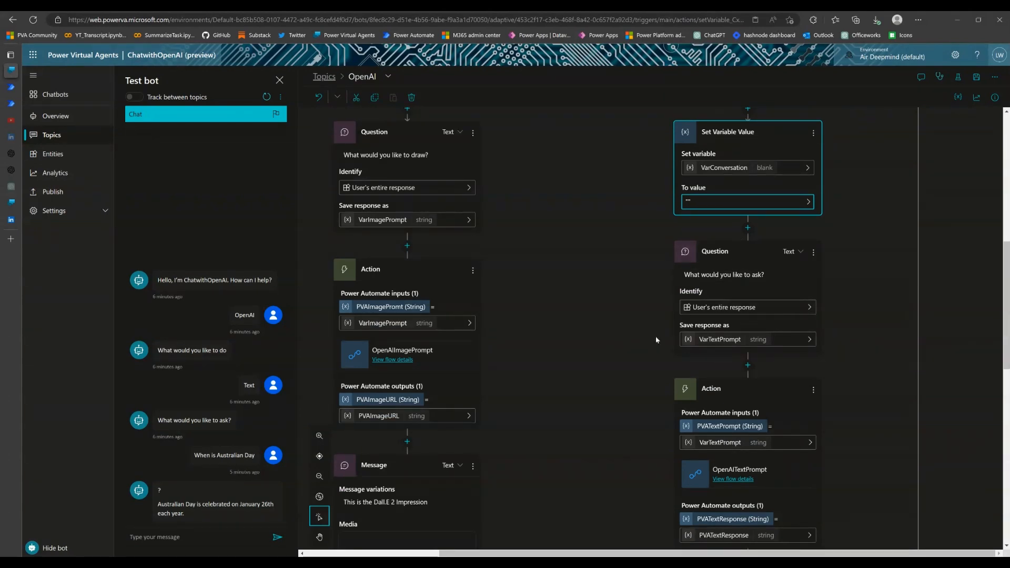
pyautogui.click(748, 365)
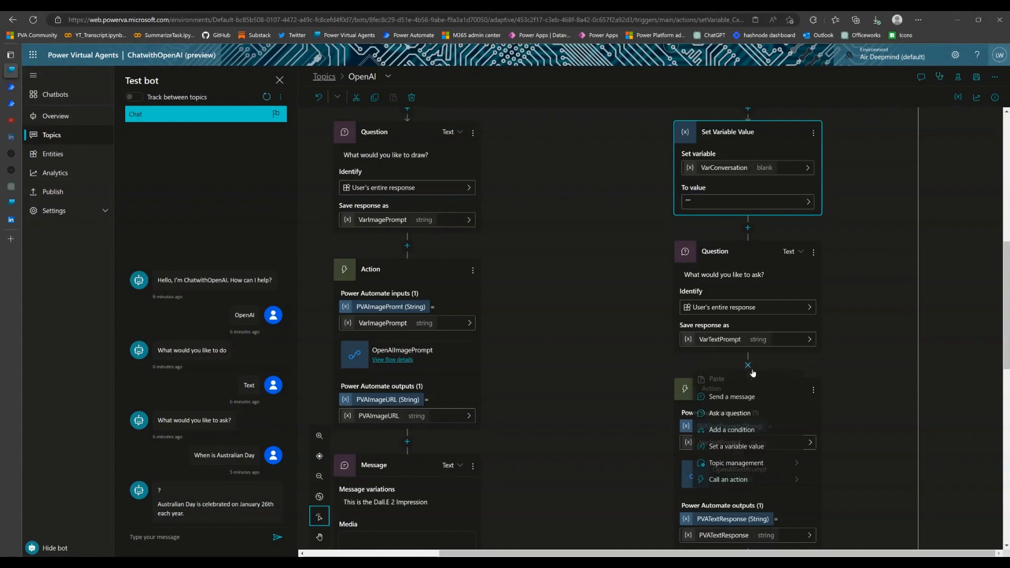
pyautogui.click(736, 448)
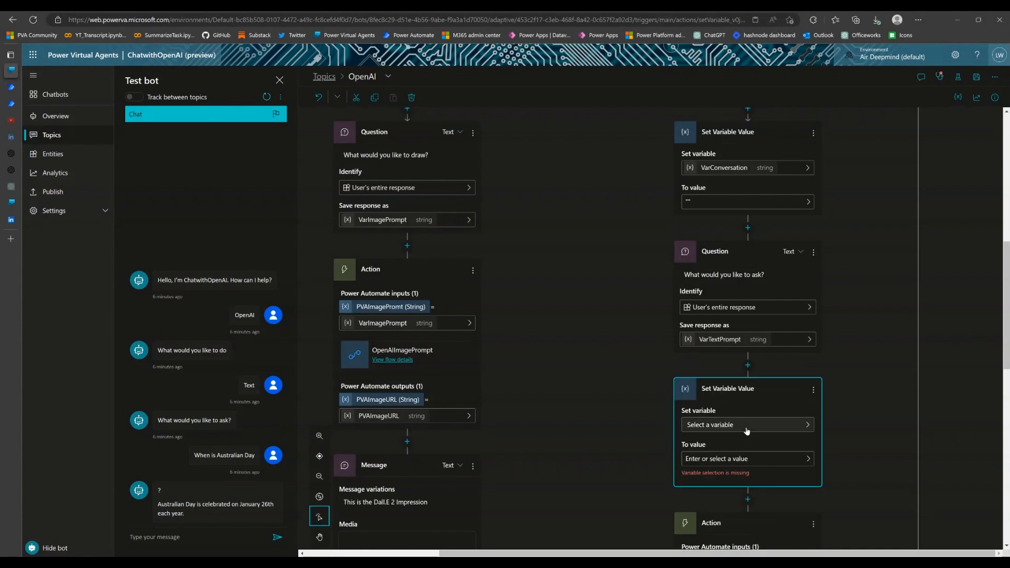
pyautogui.click(748, 425)
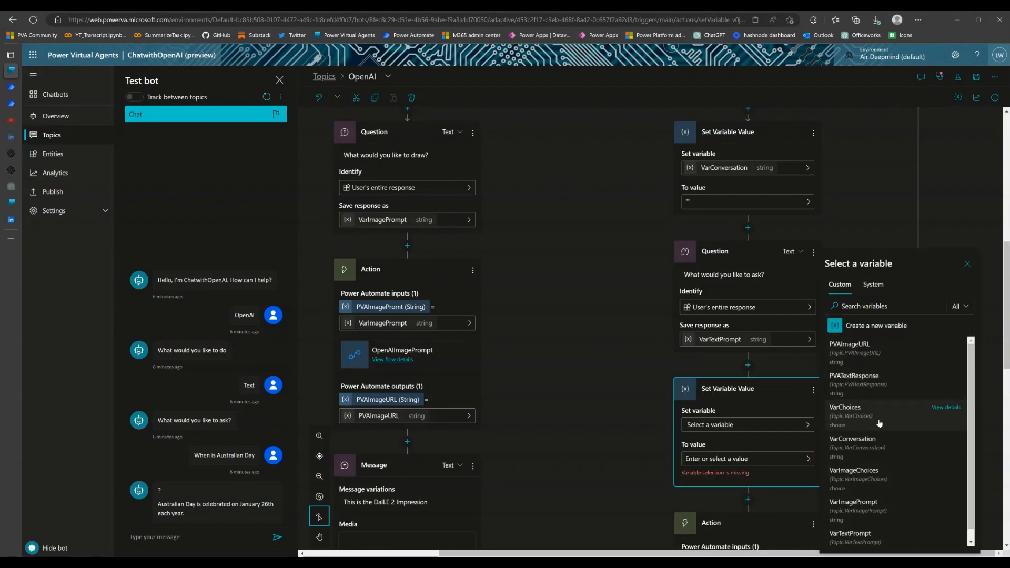
pyautogui.click(878, 438)
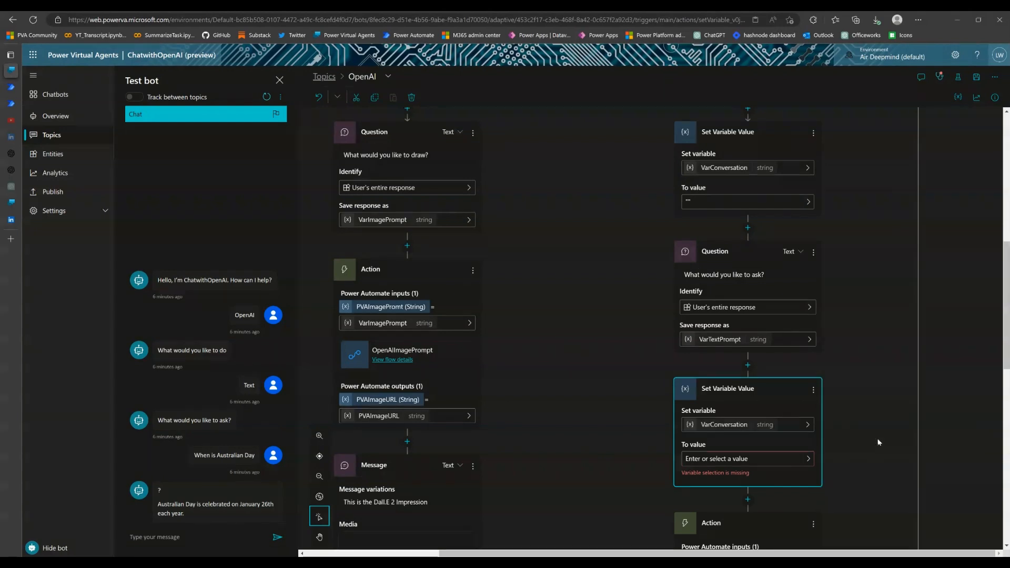
# Set VarConversation's value in the node below the question to the formula Topic.VarConversation & " " & Topic.VarTextPrompt
pyautogui.scroll(-1, 867, 436)
pyautogui.click(768, 396)
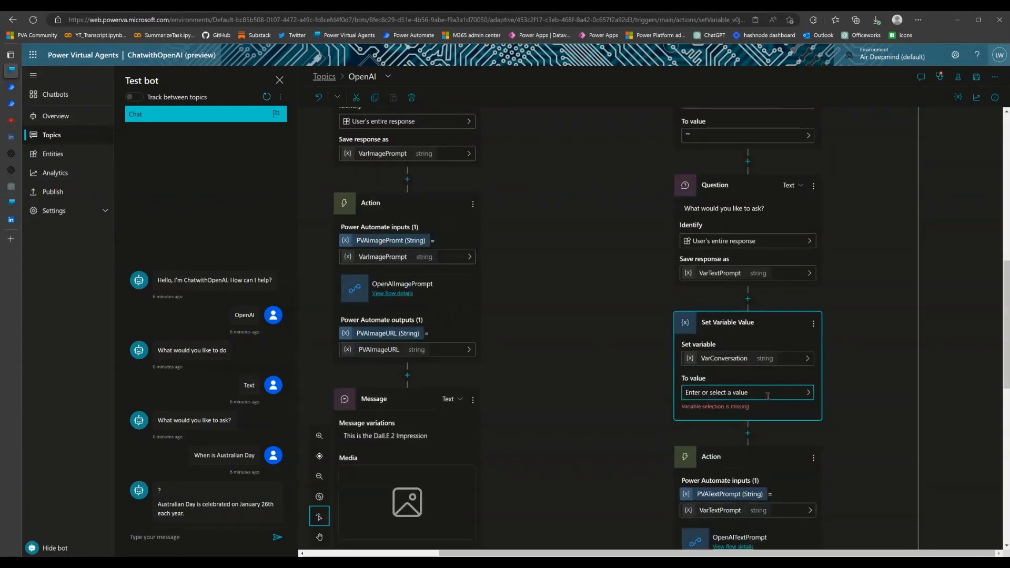
pyautogui.click(808, 393)
pyautogui.click(920, 359)
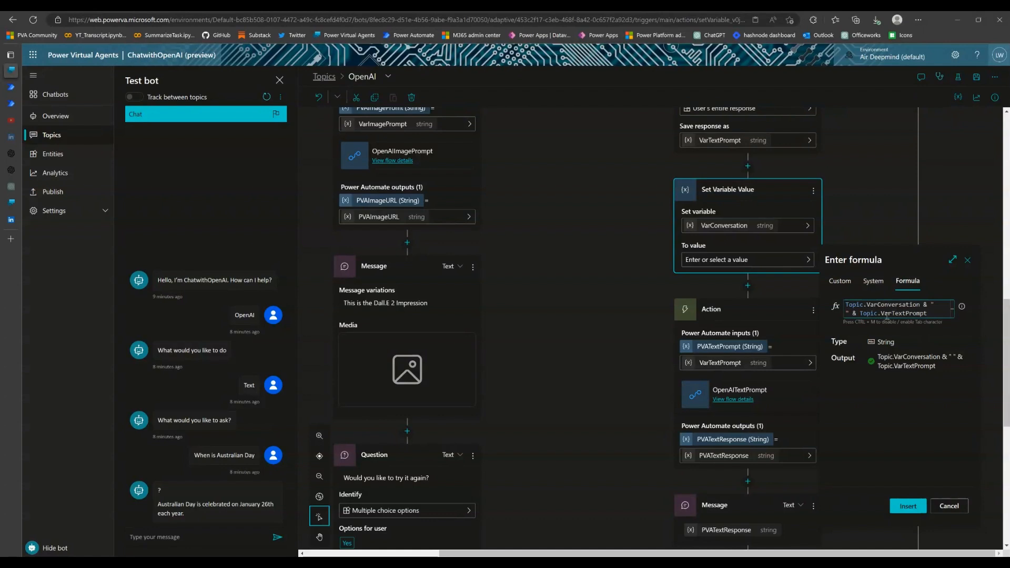
pyautogui.moveTo(886, 317); pyautogui.dragTo(934, 318)
pyautogui.click(937, 319)
pyautogui.moveTo(866, 306); pyautogui.dragTo(847, 313)
pyautogui.click(940, 318)
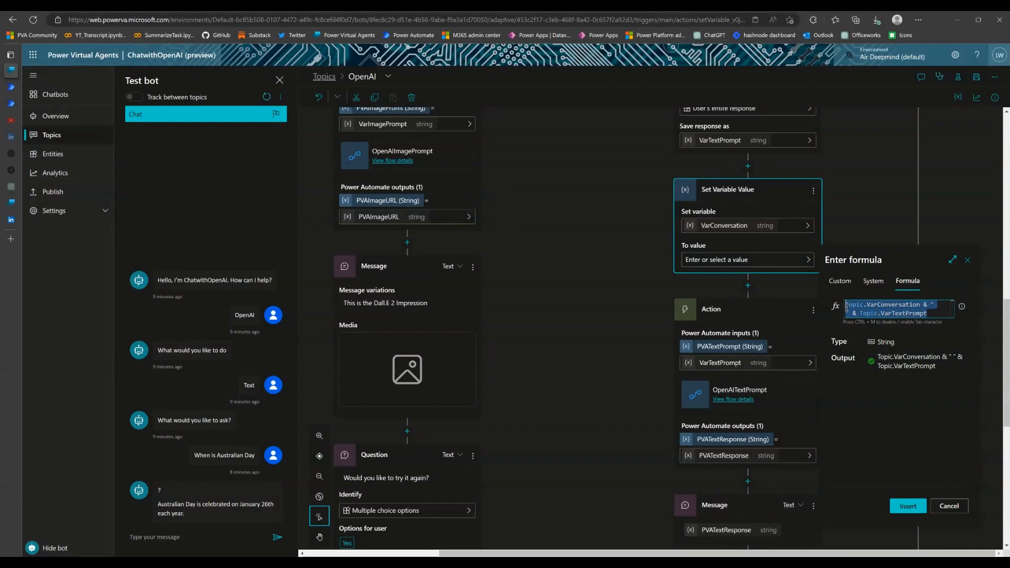
pyautogui.click(898, 315)
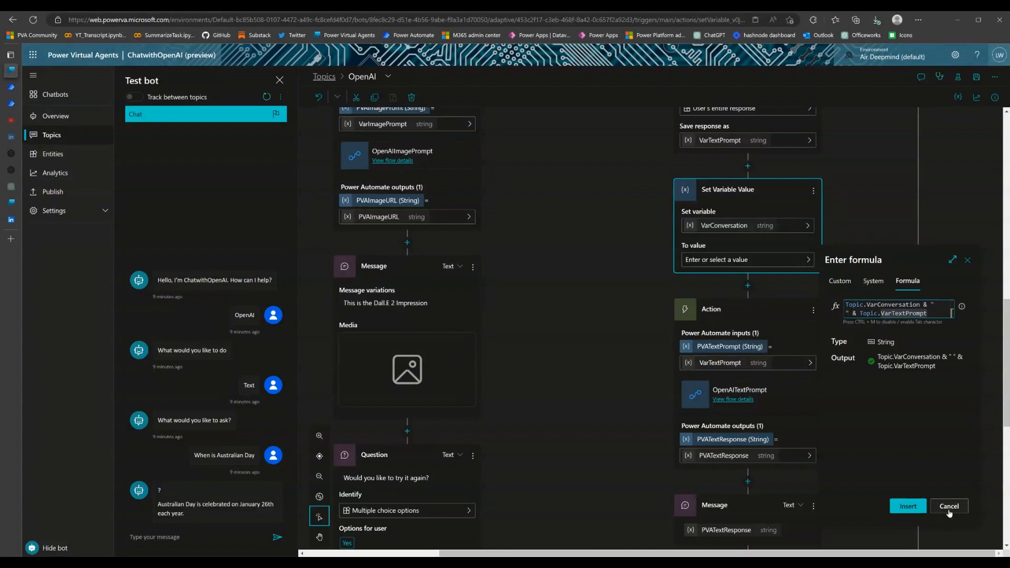
pyautogui.click(909, 507)
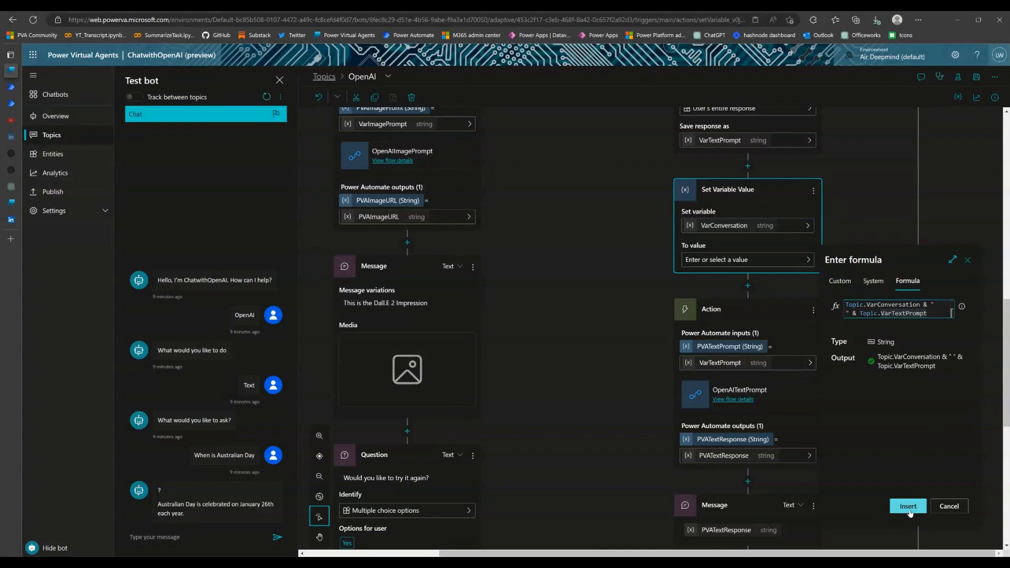
# Add a Set Variable Value node for VarConversation between the PVATextResponse message and the End Conversation node
pyautogui.scroll(-3, 882, 323)
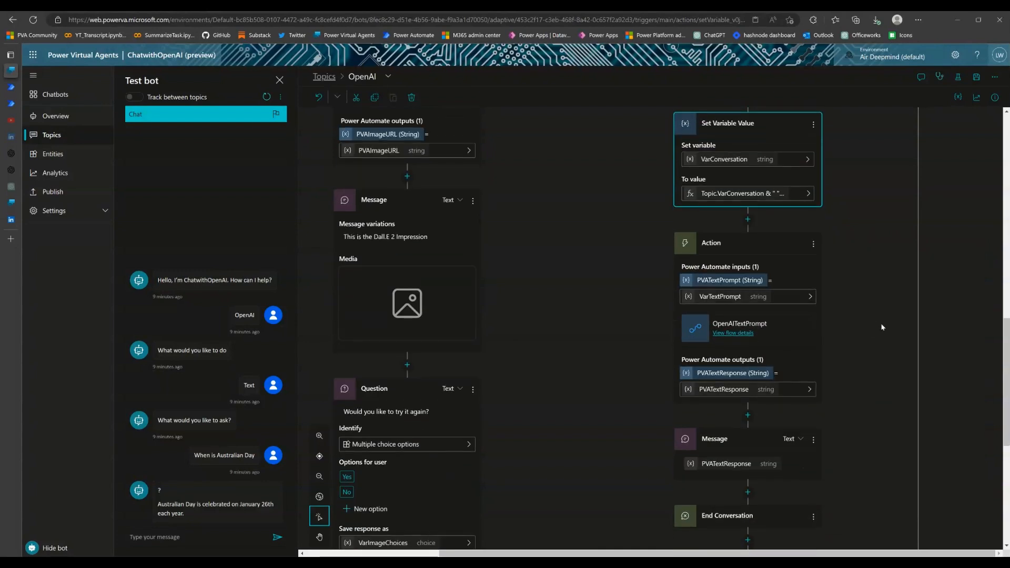
pyautogui.scroll(-2, 876, 318)
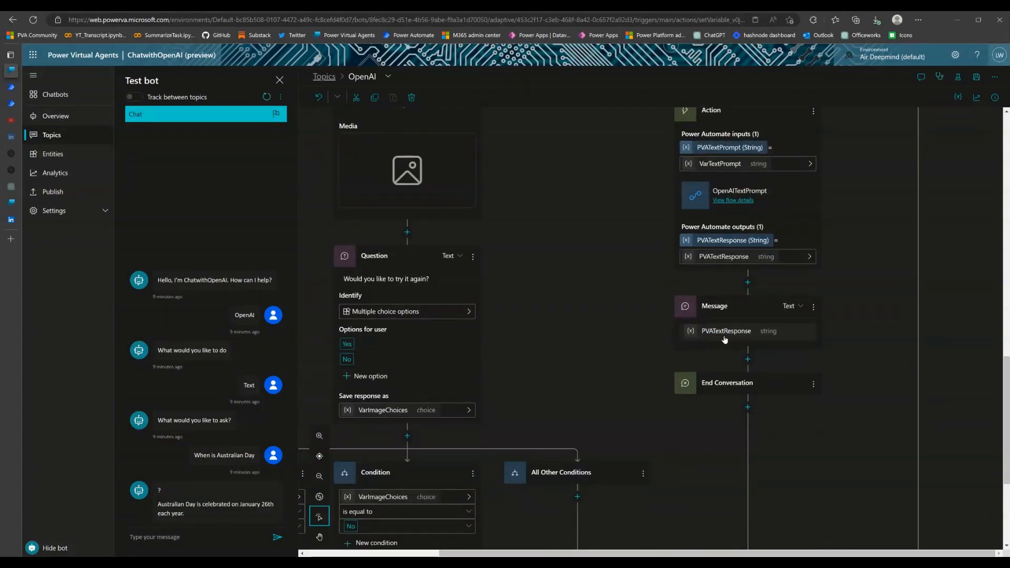
pyautogui.click(749, 360)
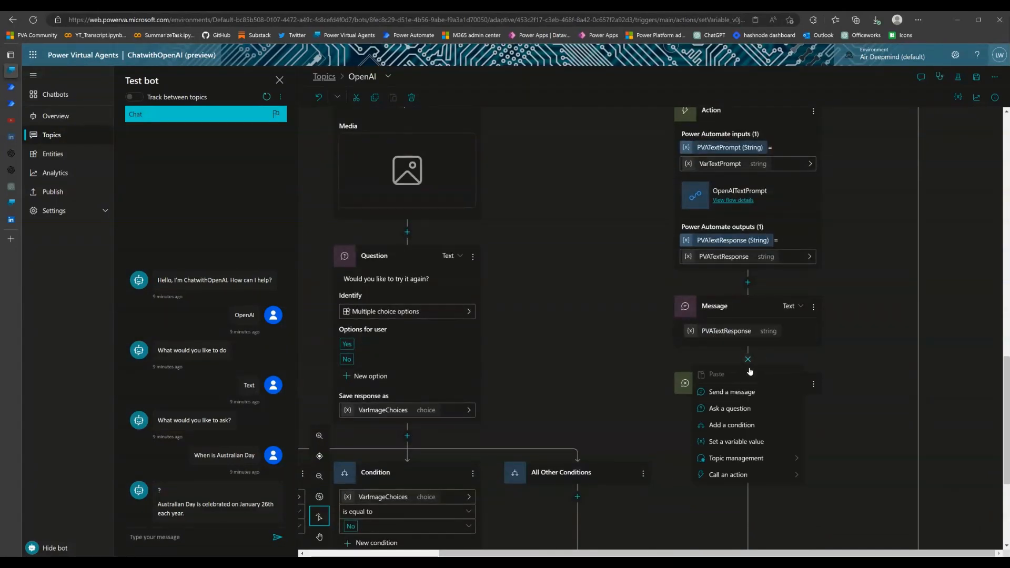
pyautogui.click(733, 442)
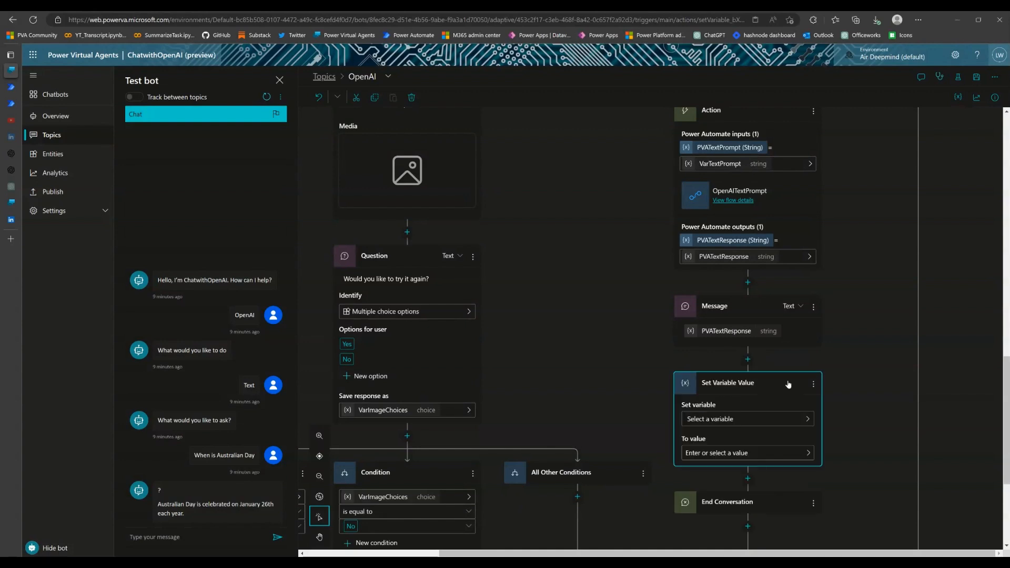
pyautogui.click(745, 421)
pyautogui.click(726, 458)
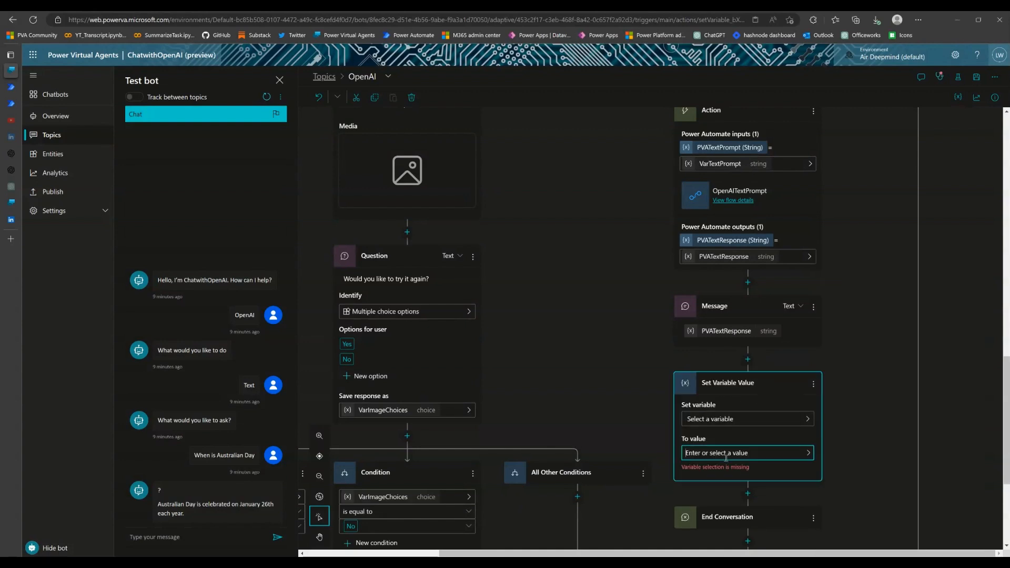
pyautogui.click(808, 421)
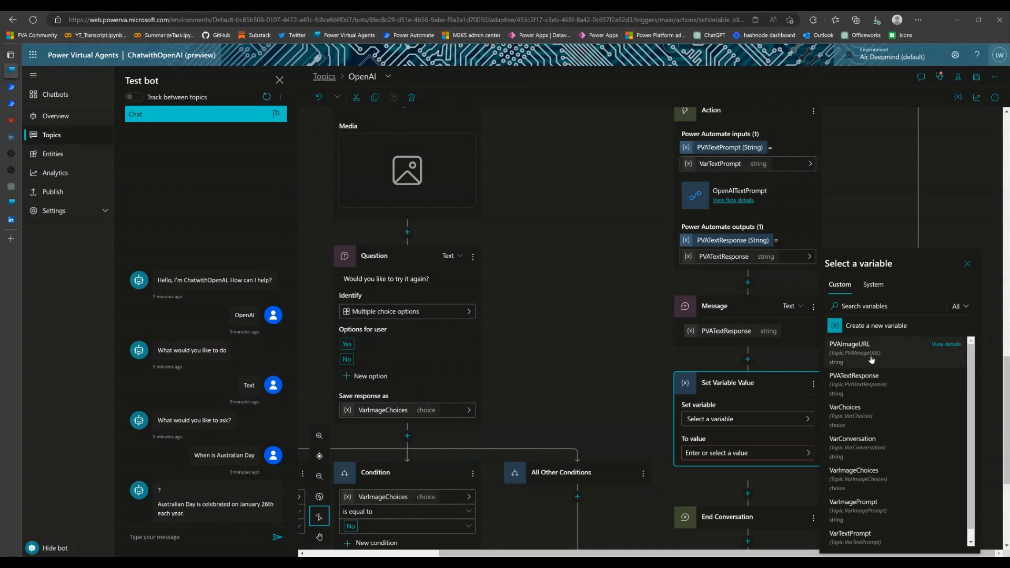
pyautogui.click(868, 445)
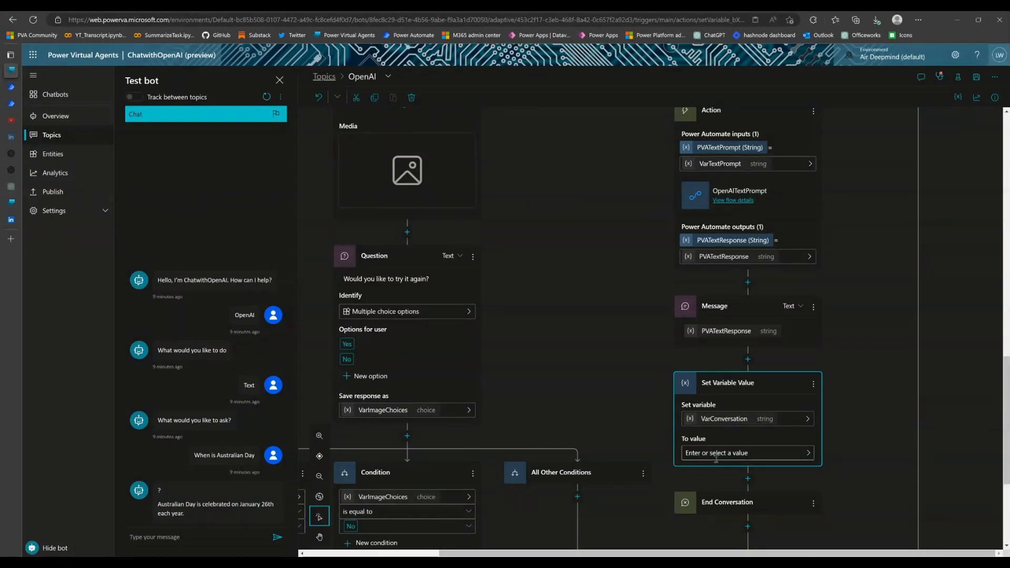
# Set VarConversation's value in the node below the PVATextResponse message to the formula Topic.VarConversation & " " & Topic.PVATextResponse
pyautogui.click(813, 457)
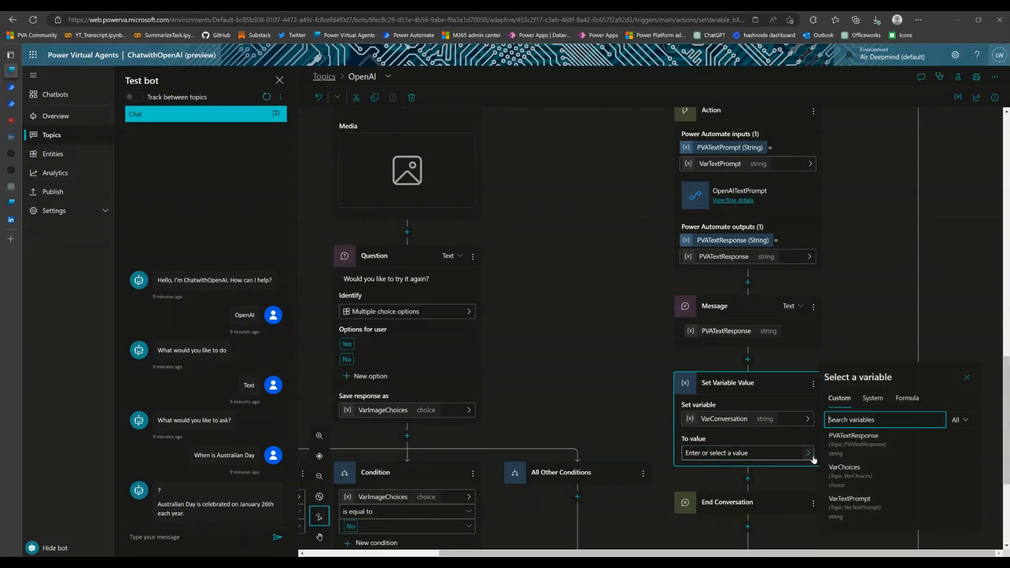
pyautogui.click(912, 401)
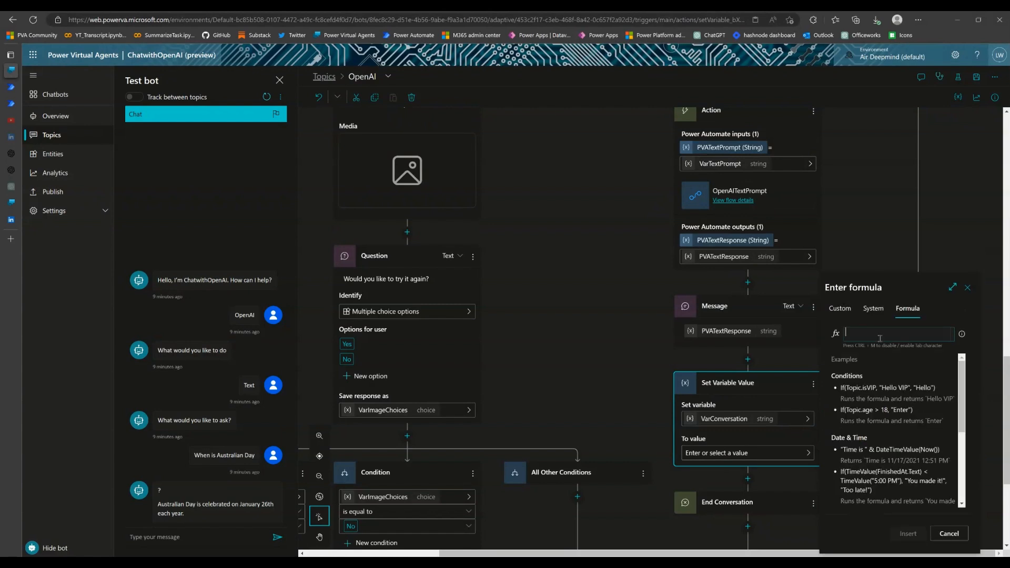
pyautogui.write('Topic.VarConversation & " " & Topic.')
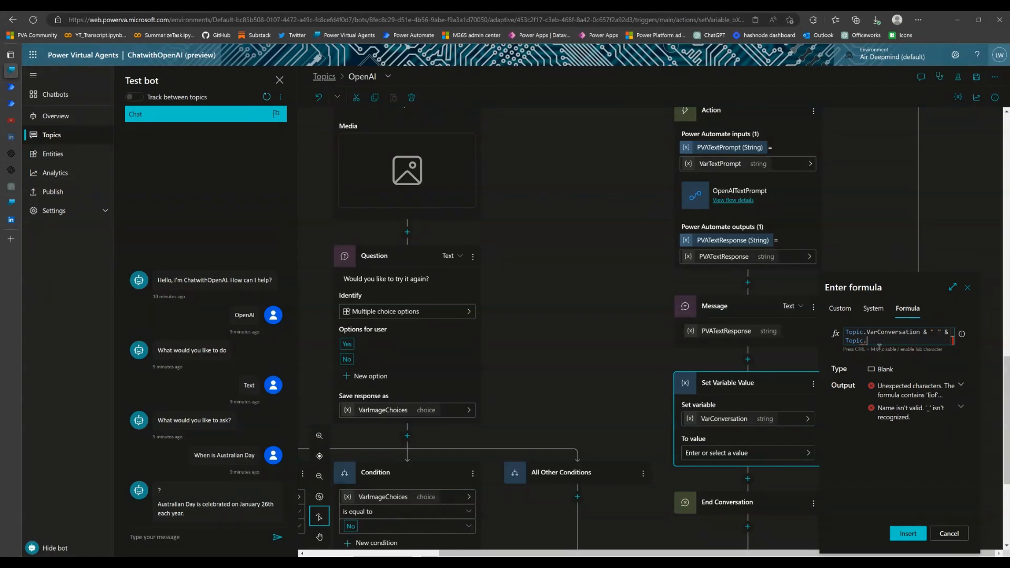
pyautogui.write('PVA')
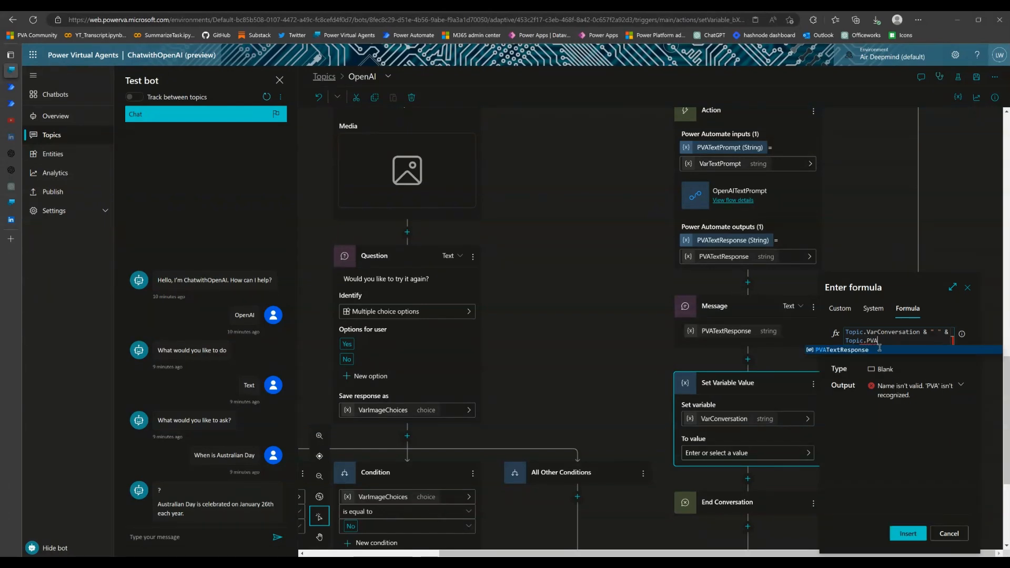
pyautogui.click(876, 351)
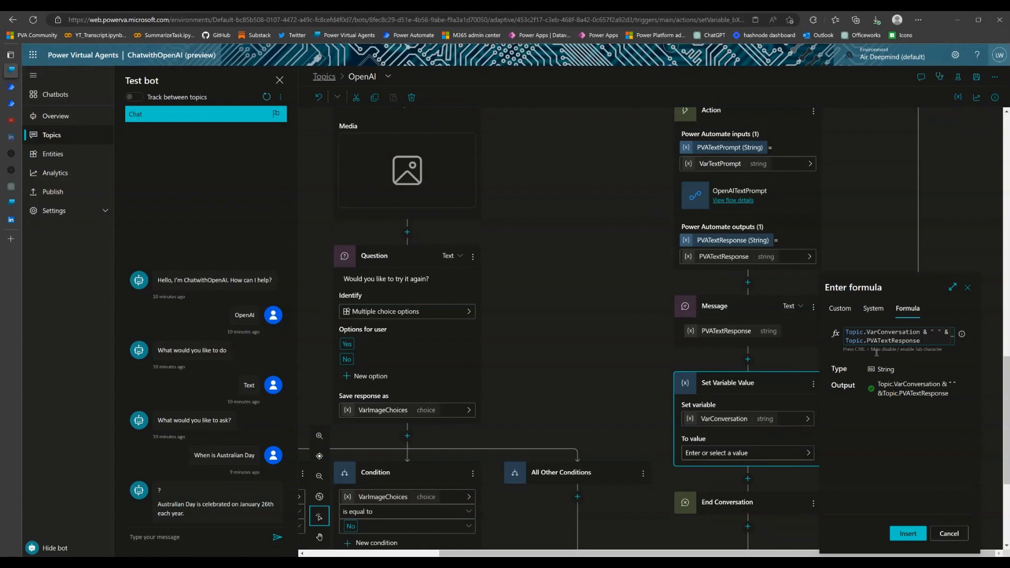
pyautogui.click(909, 534)
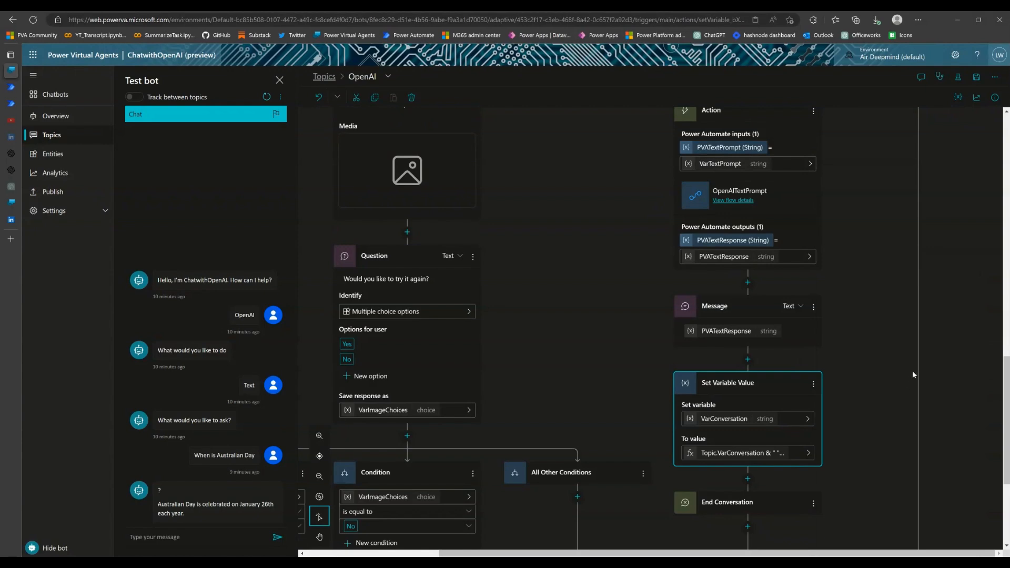
# Add a question node asking "Would you like to know more?" between the last Set Variable Value node and End Conversation in the text branch
pyautogui.scroll(7, 912, 374)
pyautogui.scroll(3, 913, 371)
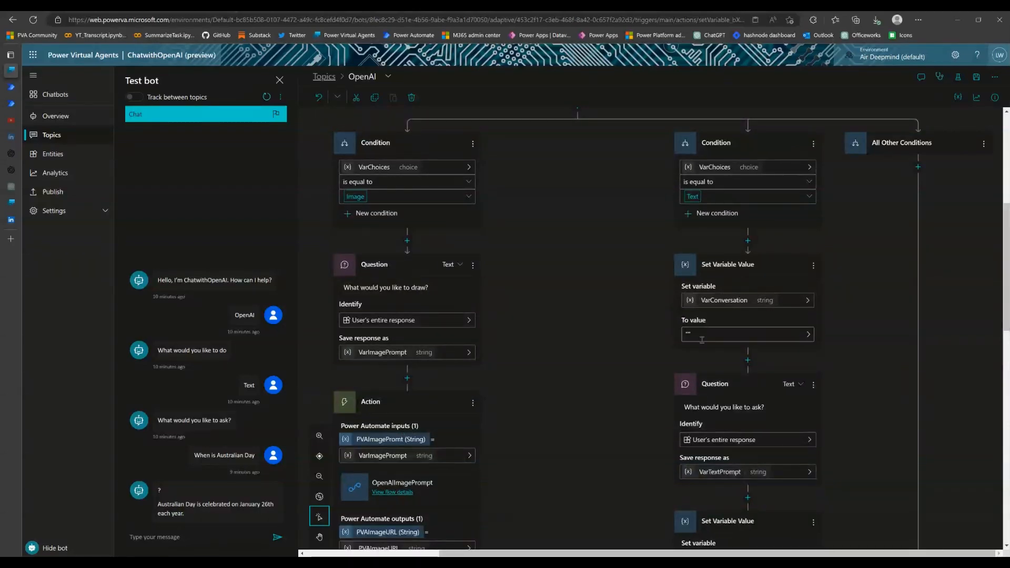
pyautogui.scroll(-4, 825, 301)
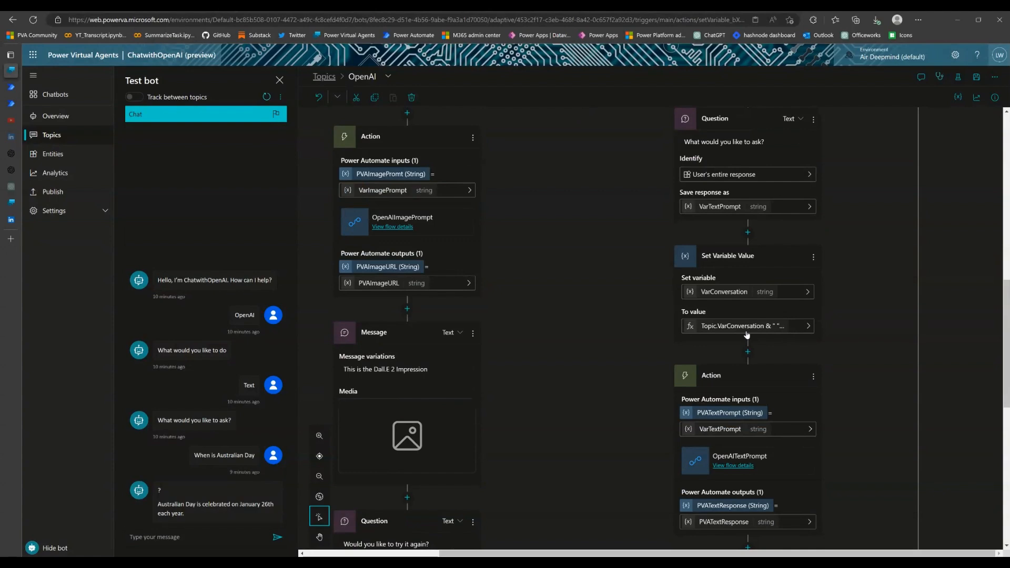
pyautogui.scroll(-3, 846, 322)
pyautogui.scroll(-5, 847, 322)
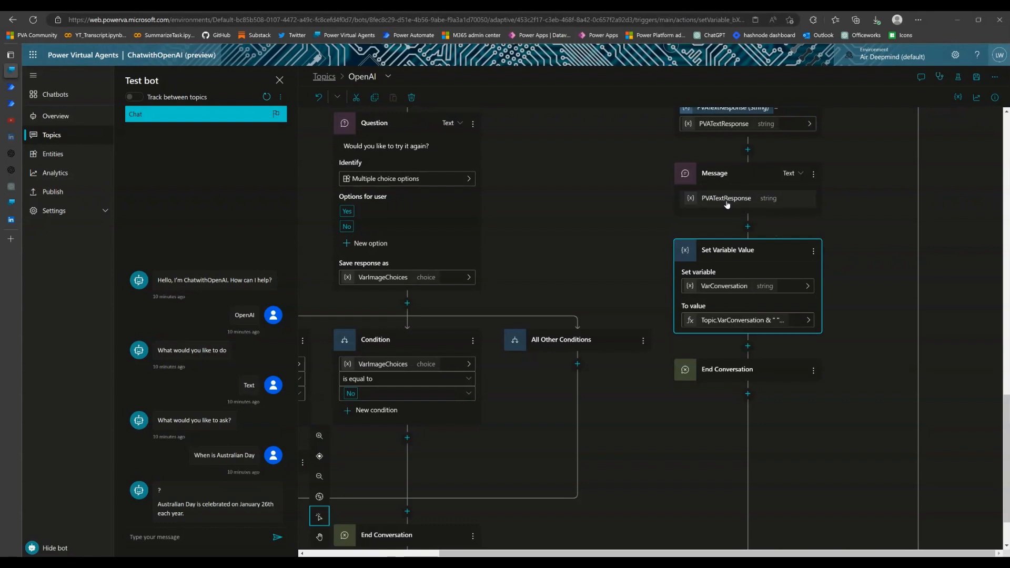
pyautogui.click(748, 347)
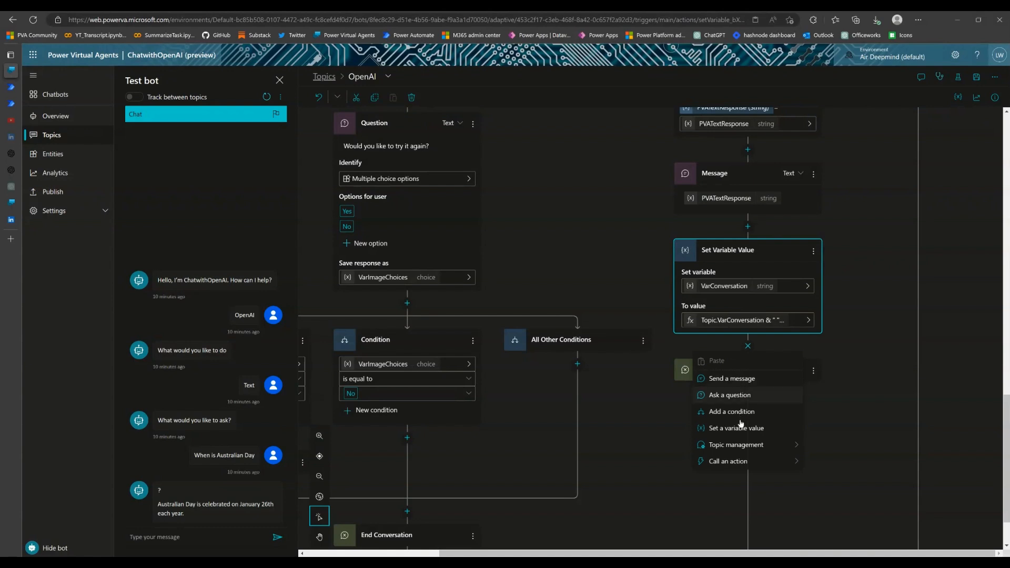
pyautogui.click(751, 400)
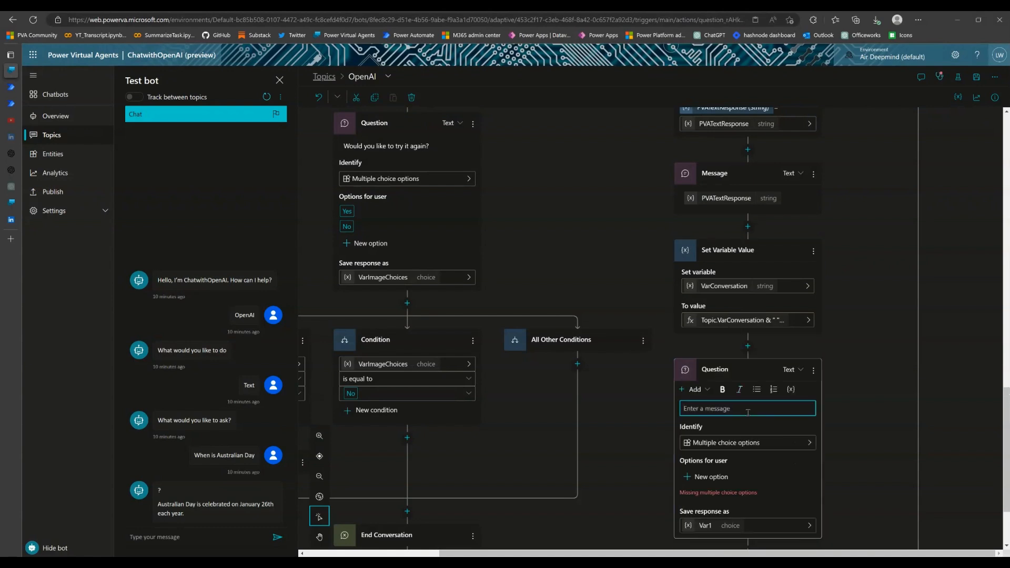
pyautogui.write('What')
pyautogui.press('BackSpace')
pyautogui.write('ould you like to know more?')
# Give the "Would you like to know more?" question the multiple choice options Yes and No
pyautogui.scroll(-2, 784, 421)
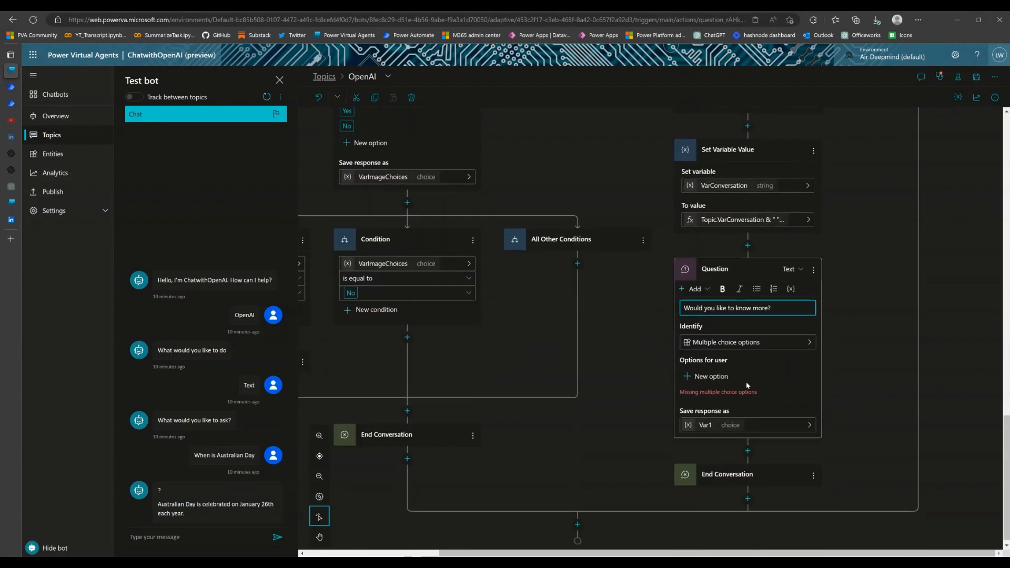
pyautogui.click(721, 372)
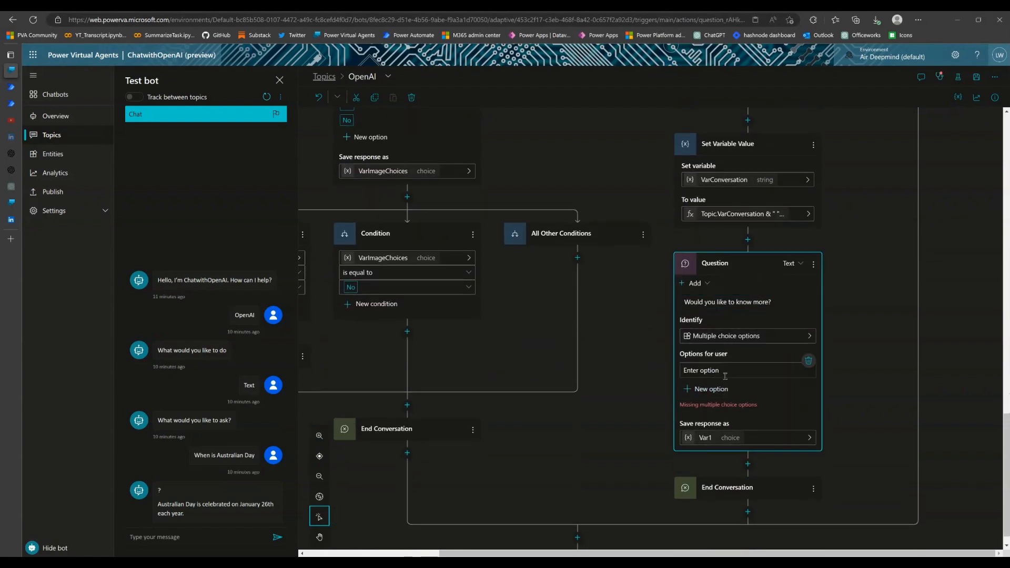
pyautogui.write('Yes')
pyautogui.press('Return')
pyautogui.click(786, 388)
pyautogui.write('No')
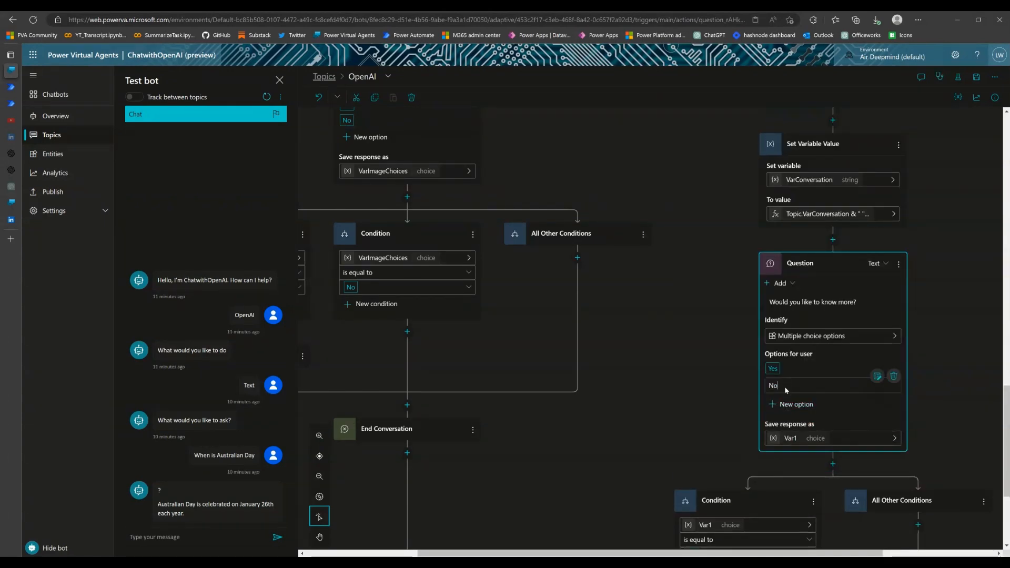
pyautogui.press('Return')
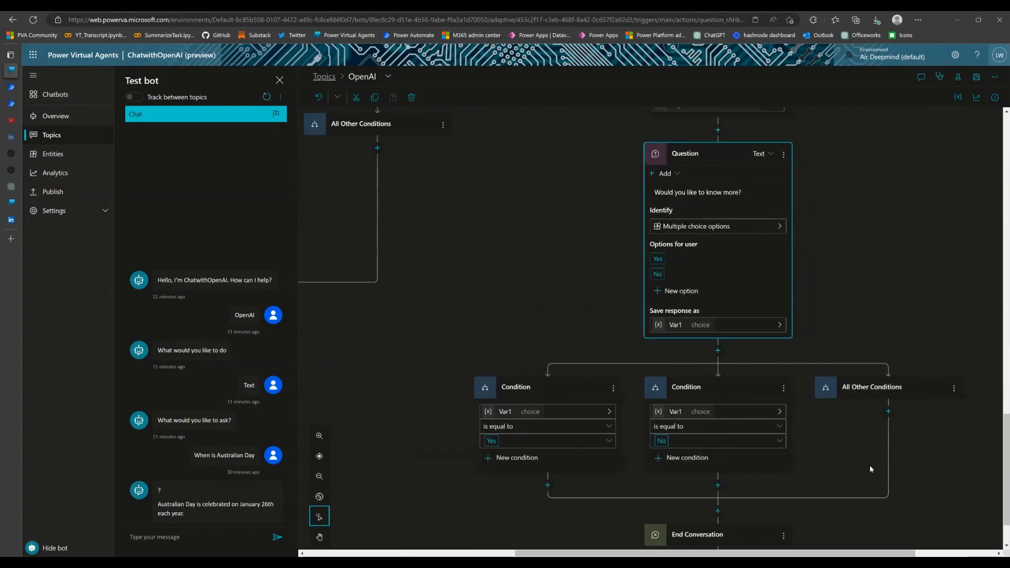
# Rename the variable that stores the "Would you like to know more?" response to VarTextRetry
pyautogui.scroll(-2, 872, 470)
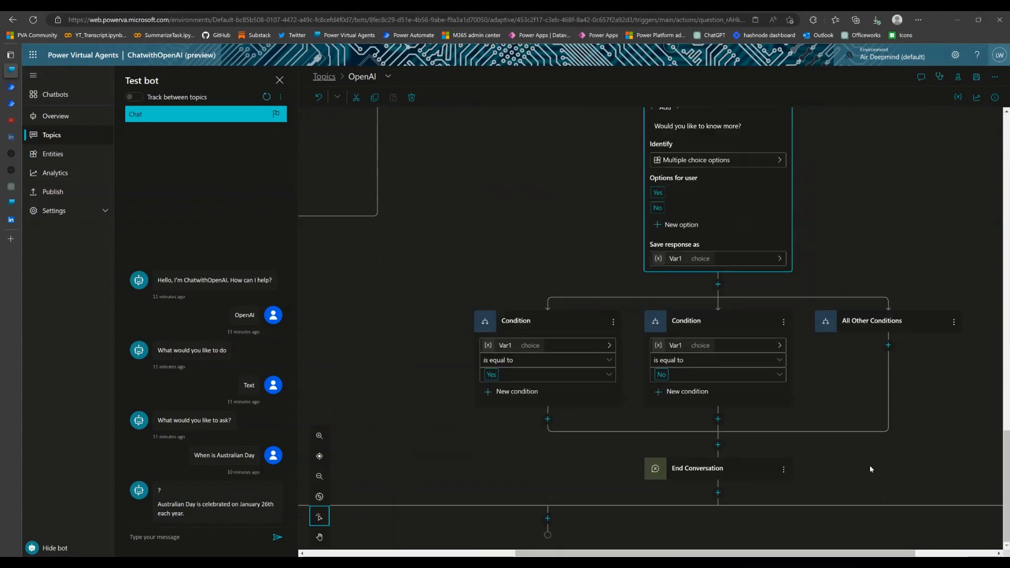
pyautogui.click(510, 350)
pyautogui.click(913, 177)
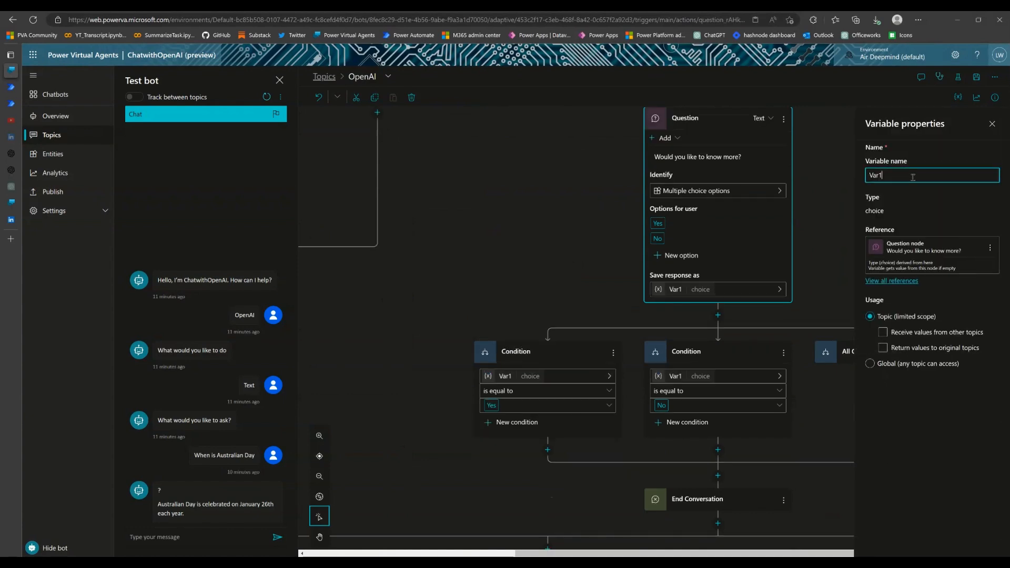
pyautogui.write('TextRetr')
pyautogui.write('y')
pyautogui.press('Return')
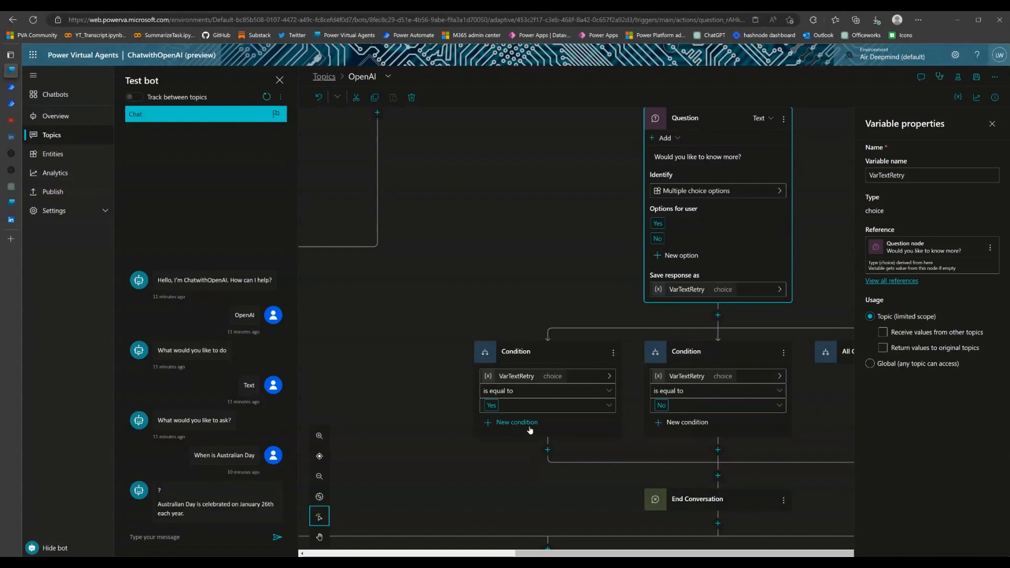
# Add a Go to step node under the VarTextRetry Yes condition that leads back to the "What would you like to ask?" question
pyautogui.click(549, 451)
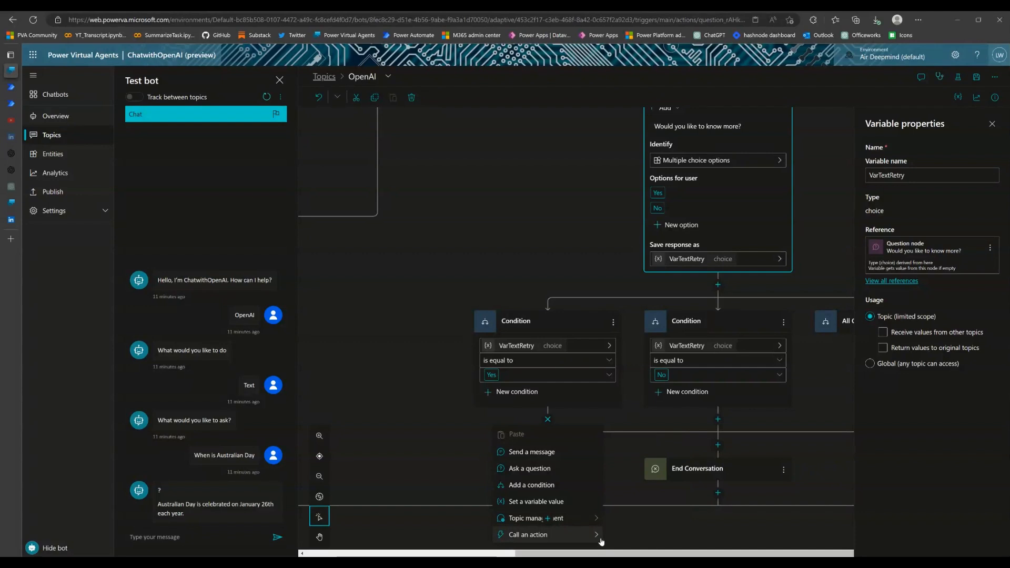
pyautogui.moveTo(602, 525)
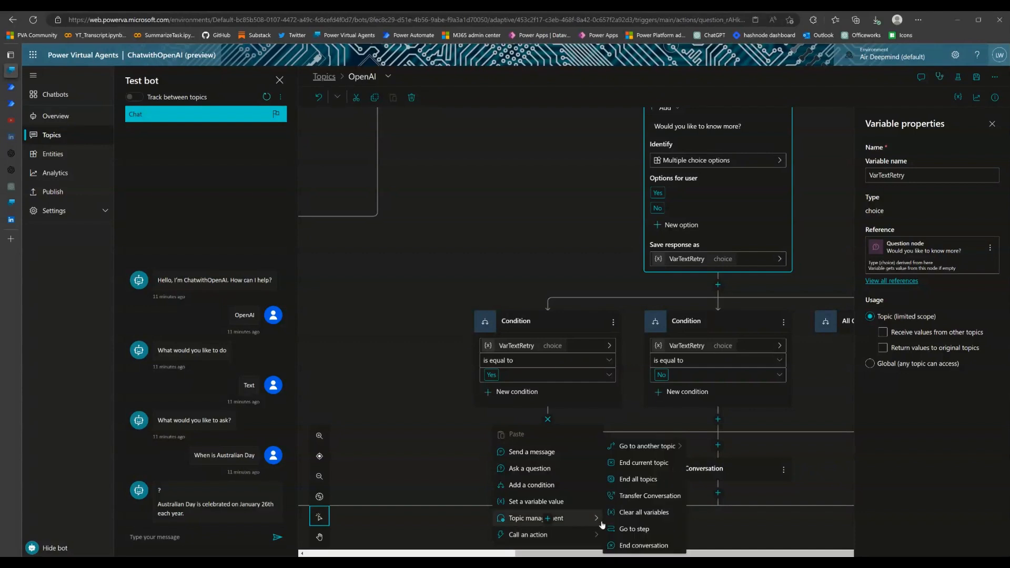
pyautogui.click(636, 531)
pyautogui.scroll(10, 894, 240)
pyautogui.scroll(10, 896, 237)
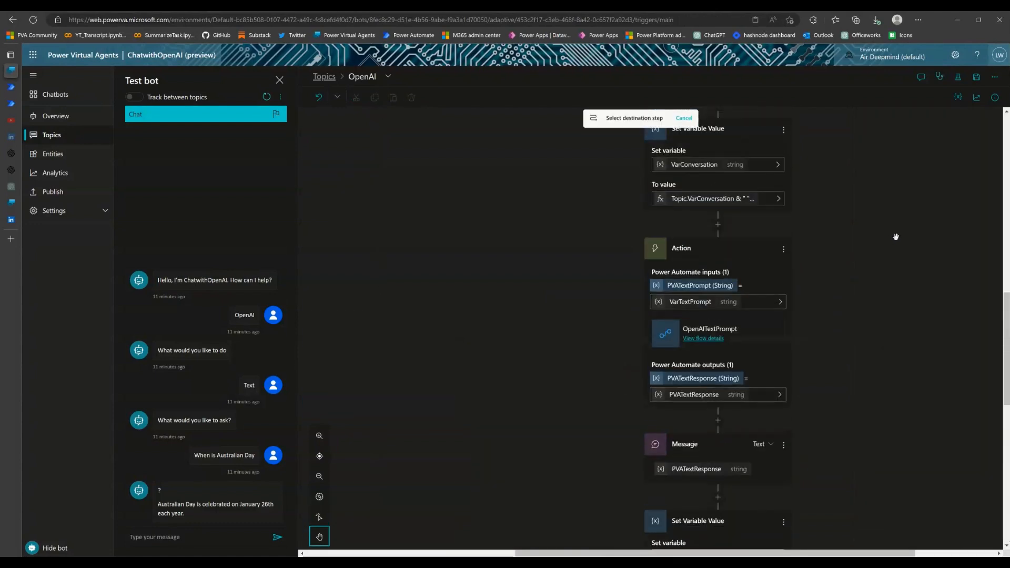
pyautogui.scroll(3, 896, 238)
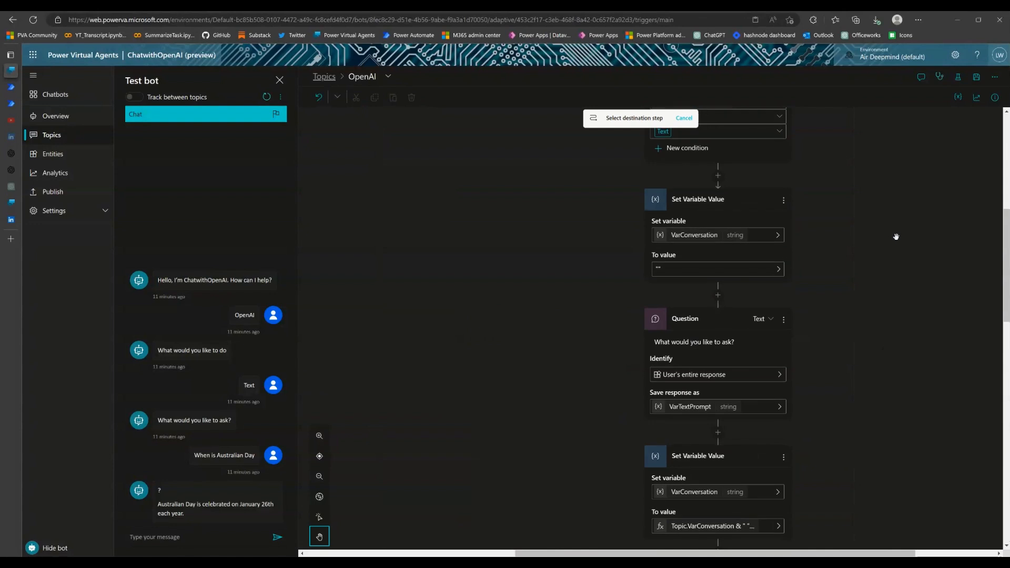
pyautogui.scroll(-4, 895, 238)
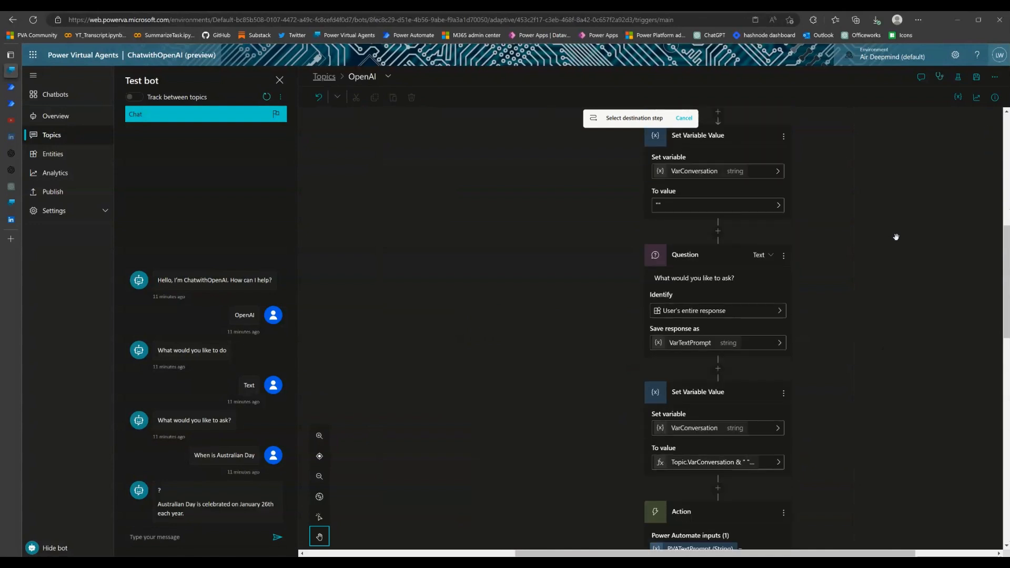
pyautogui.scroll(4, 869, 232)
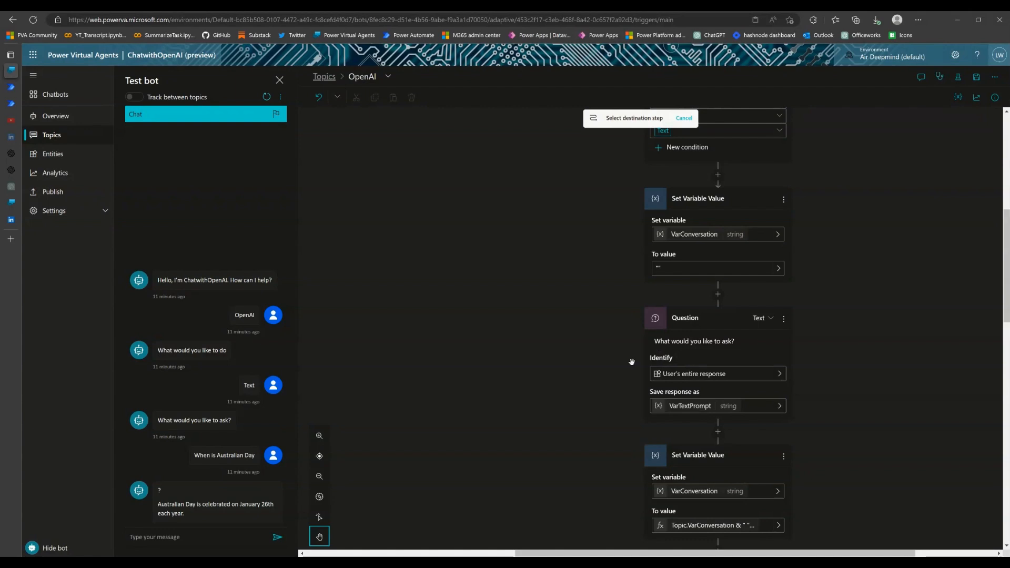
pyautogui.click(725, 327)
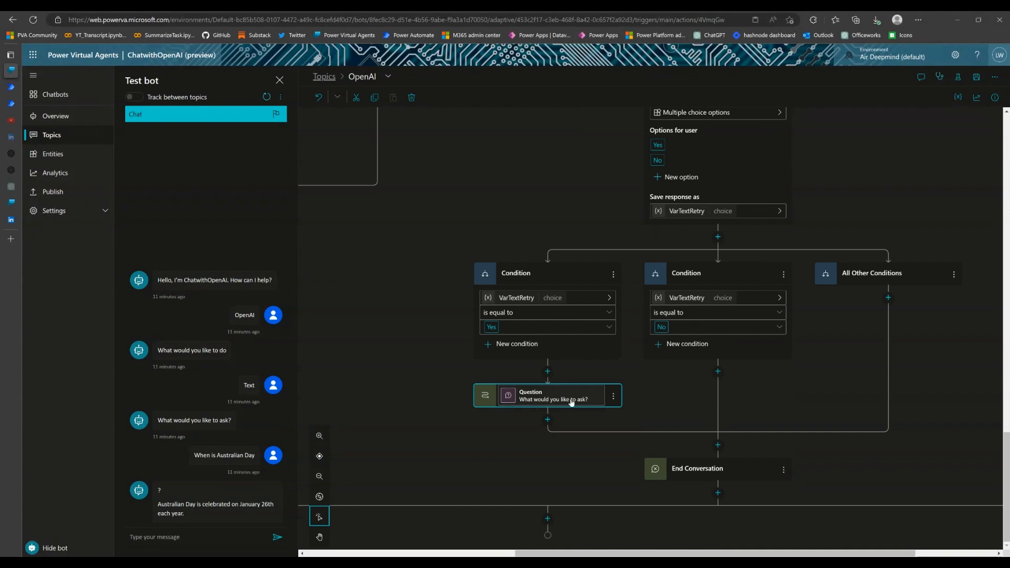
# Review the text branch's loop, from the VarConversation nodes through the question and action to the Yes and No conditions
pyautogui.scroll(10, 895, 374)
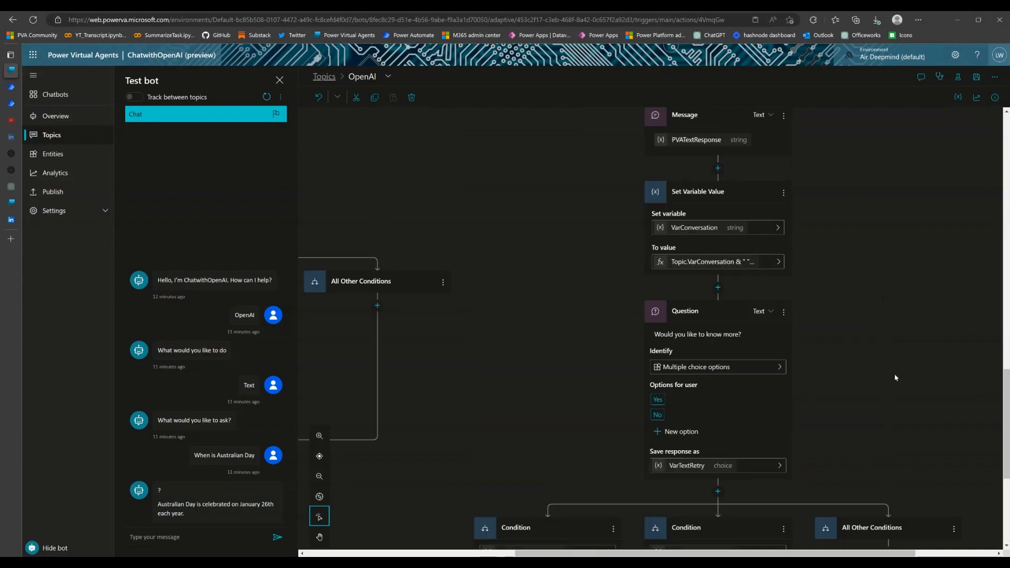
pyautogui.scroll(10, 894, 375)
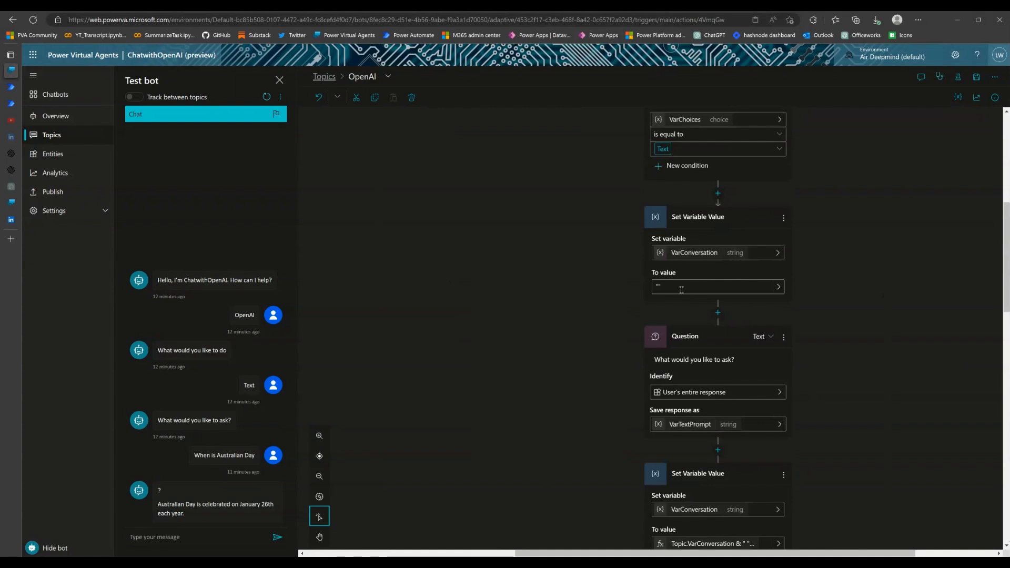
pyautogui.scroll(-2, 828, 347)
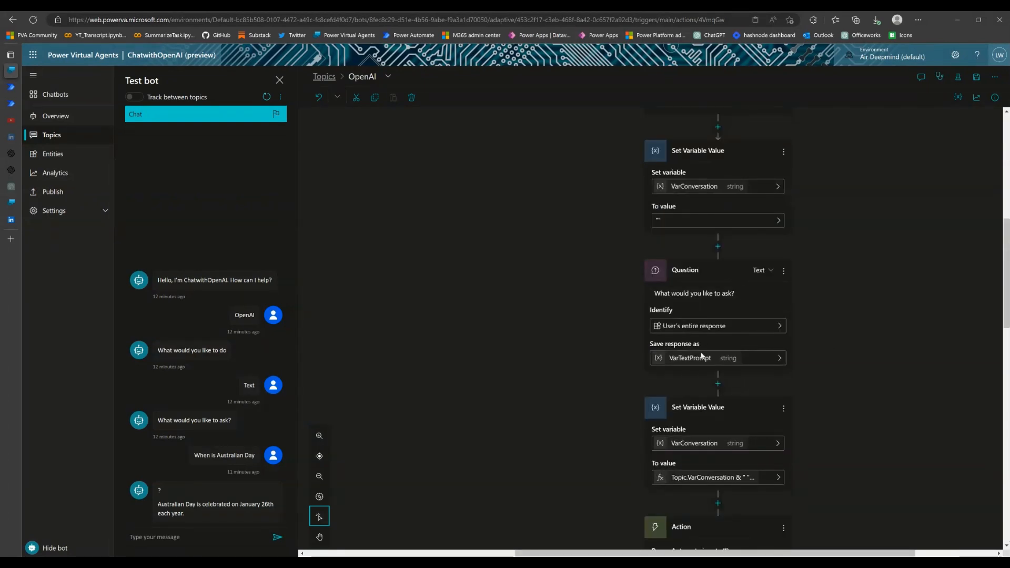
pyautogui.scroll(-2, 700, 370)
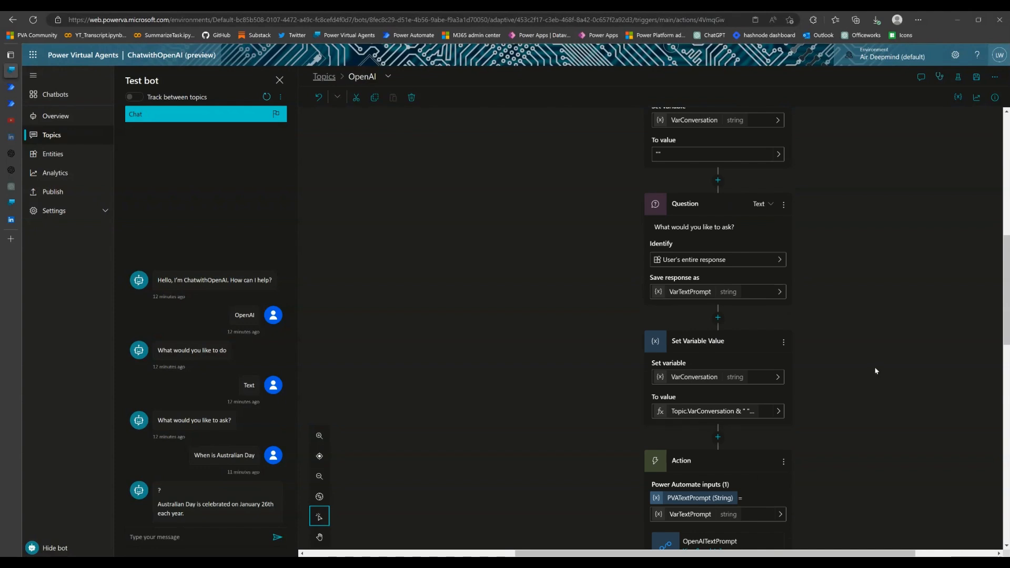
pyautogui.scroll(-15, 759, 365)
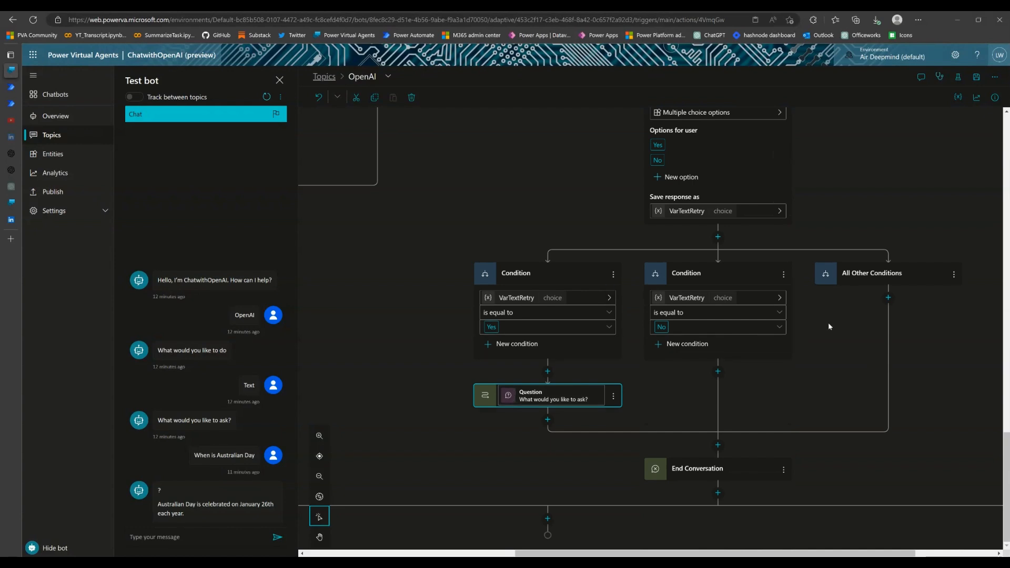
pyautogui.scroll(3, 829, 326)
pyautogui.scroll(1, 833, 325)
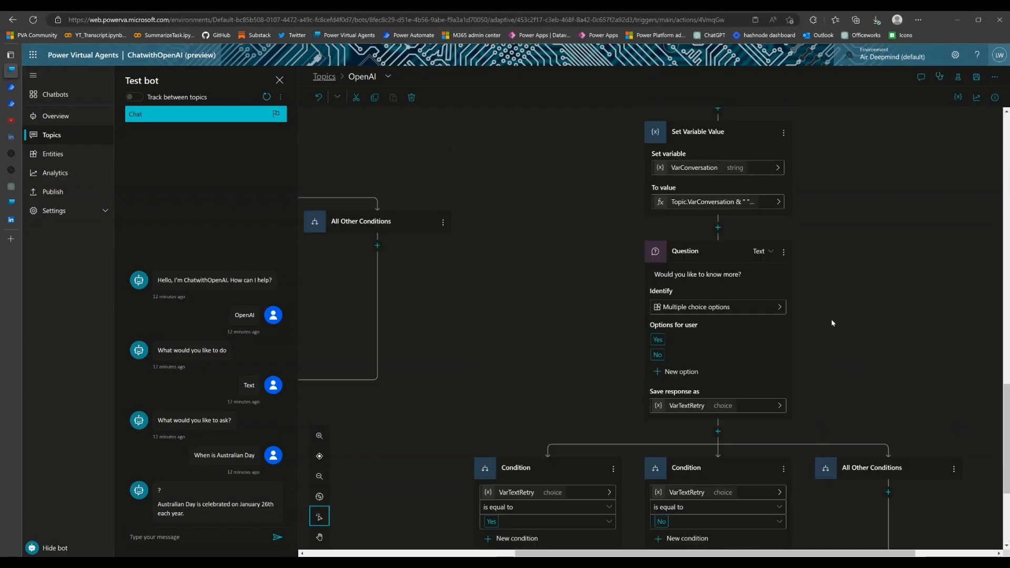
pyautogui.scroll(1, 833, 322)
pyautogui.scroll(8, 832, 321)
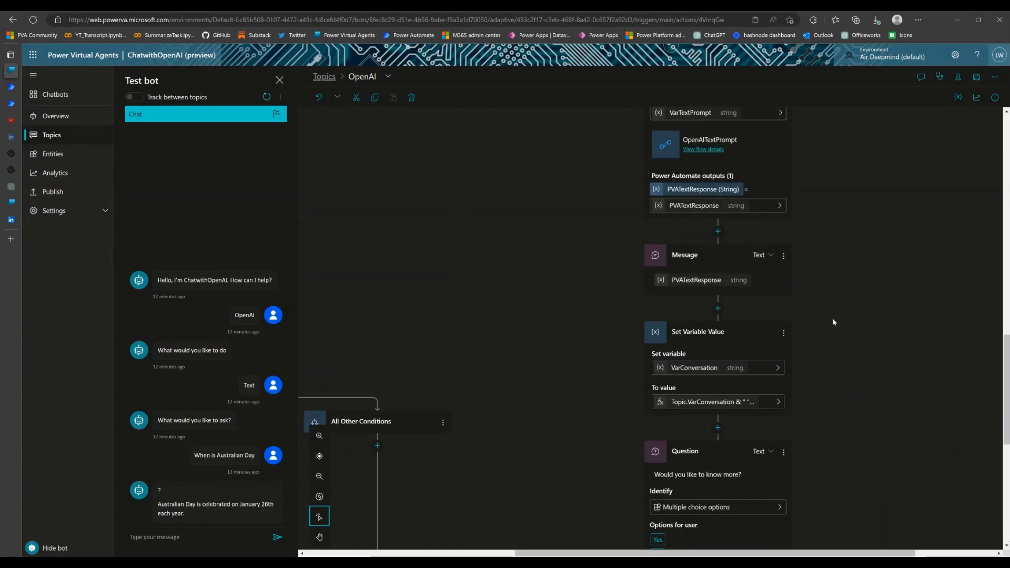
# Open the properties of the "What would you like to ask?" question node
pyautogui.scroll(2, 833, 321)
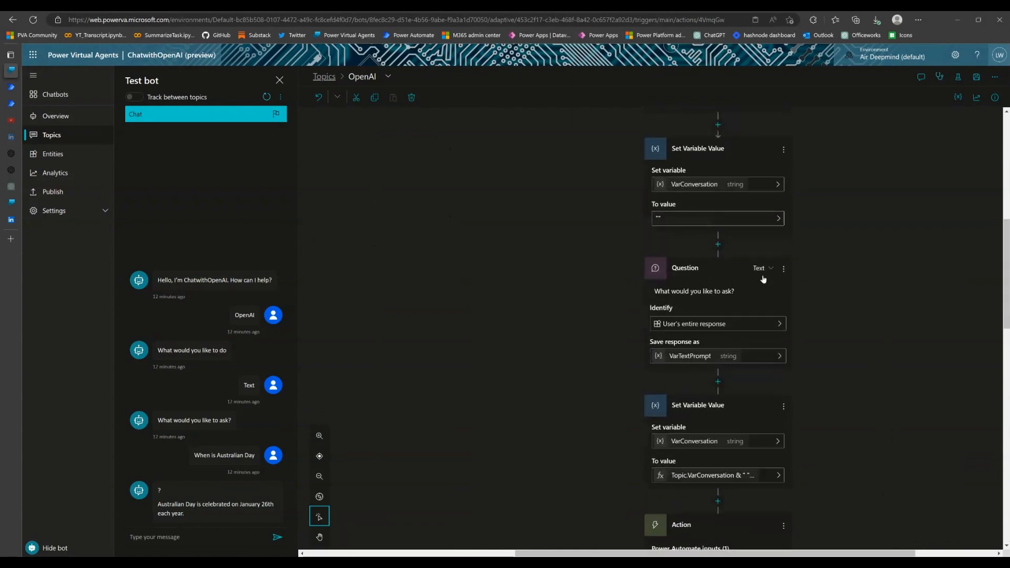
pyautogui.click(785, 270)
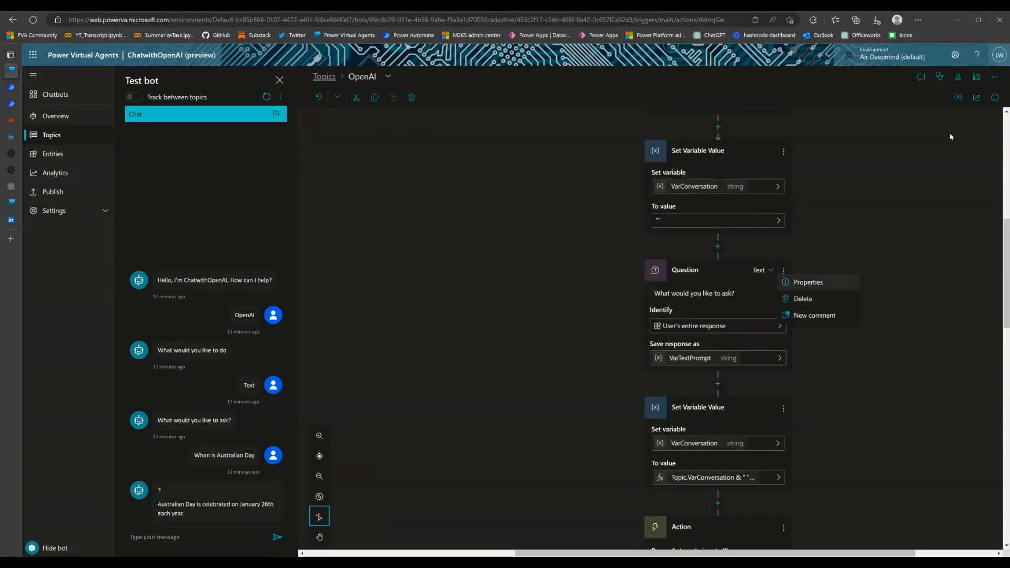
pyautogui.click(809, 287)
pyautogui.click(879, 257)
pyautogui.click(985, 126)
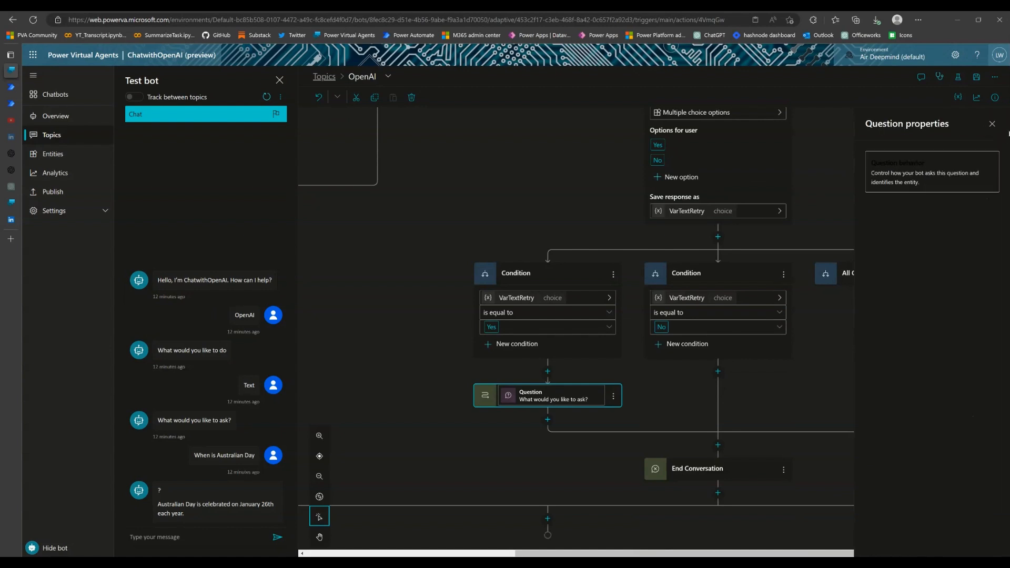
# Check that the question's skip behavior is Ask every time, close its properties, and save the topic
pyautogui.click(993, 124)
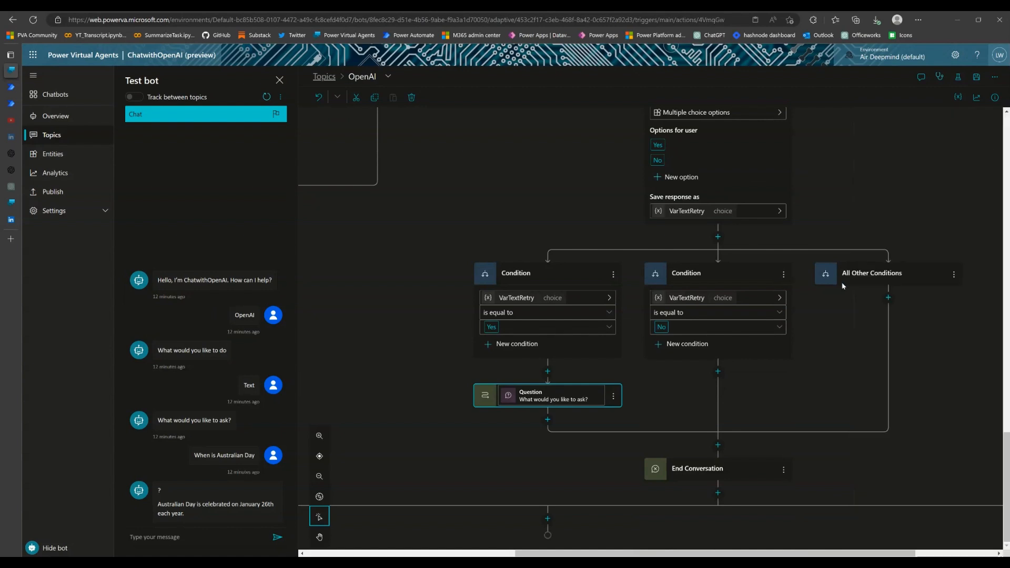
pyautogui.scroll(5, 837, 286)
pyautogui.click(785, 323)
pyautogui.click(805, 337)
pyautogui.click(907, 164)
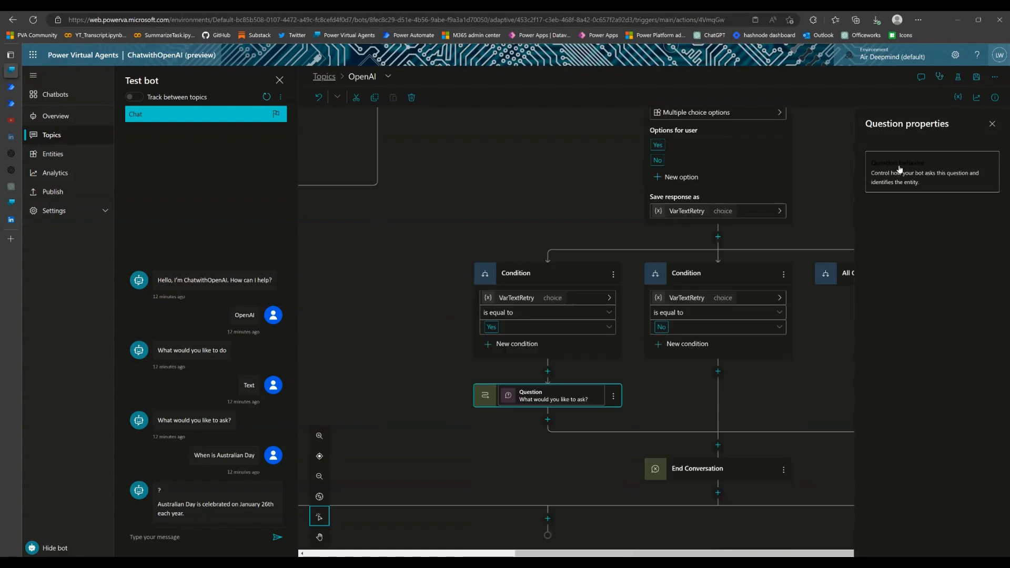
pyautogui.click(985, 125)
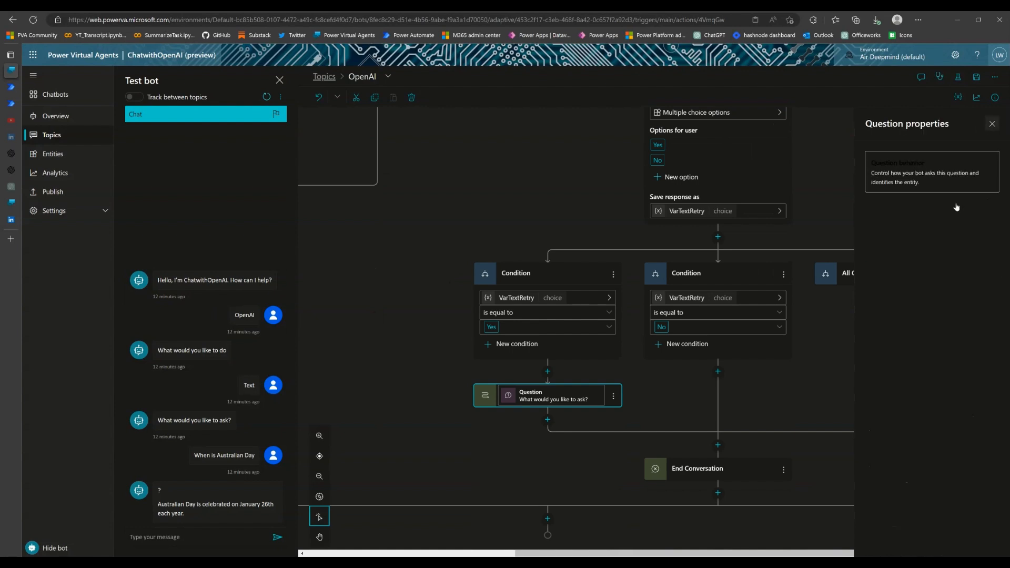
pyautogui.click(993, 125)
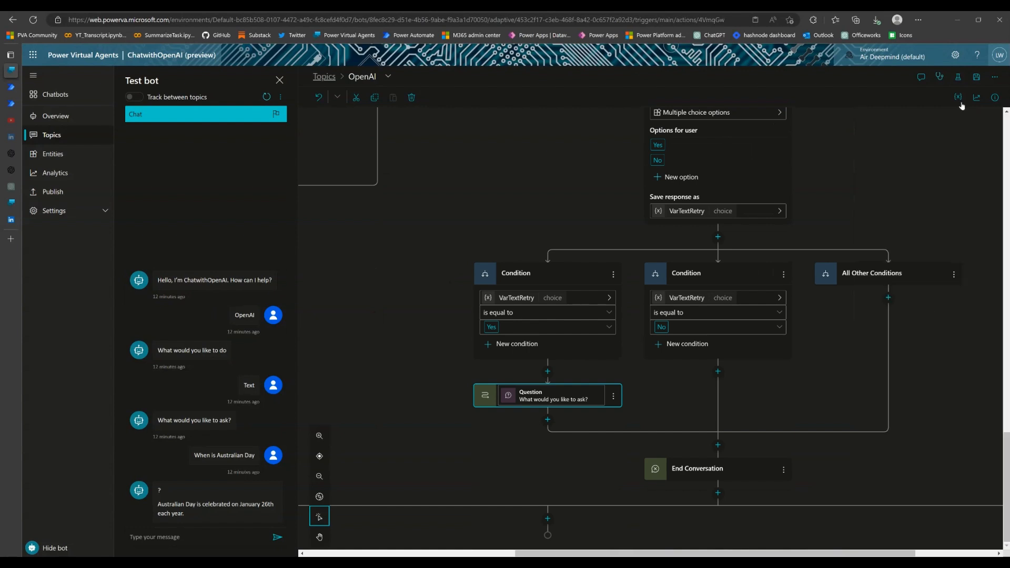
pyautogui.click(976, 77)
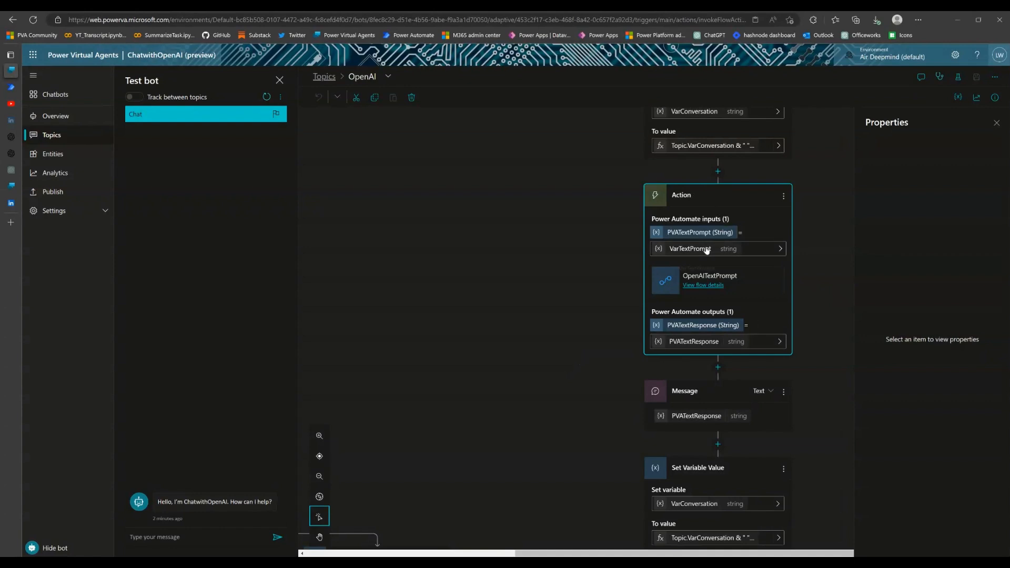
# Set the OpenAITextPrompt action's PVATextPrompt input to VarConversation and save the topic
pyautogui.click(781, 249)
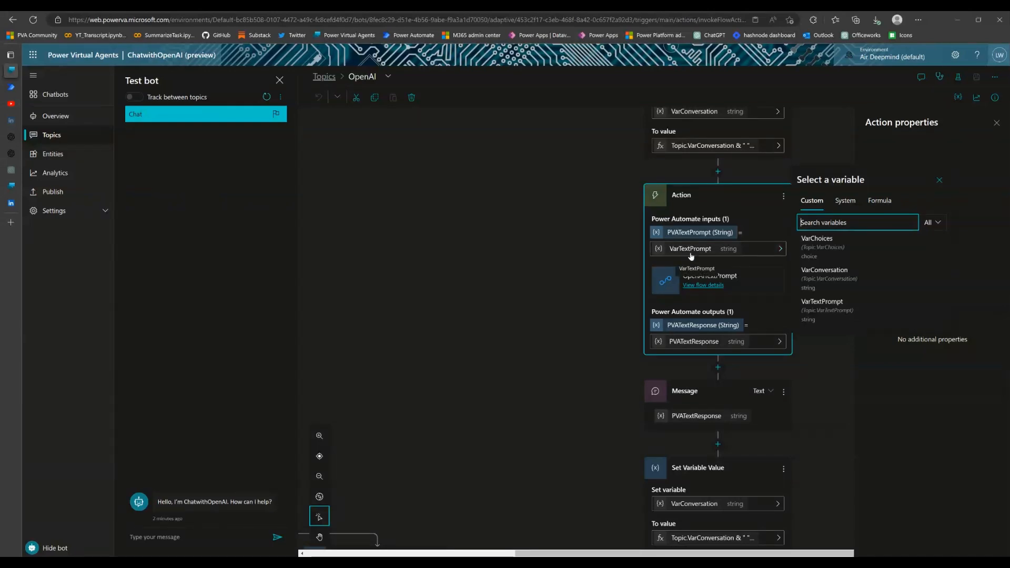
pyautogui.click(862, 288)
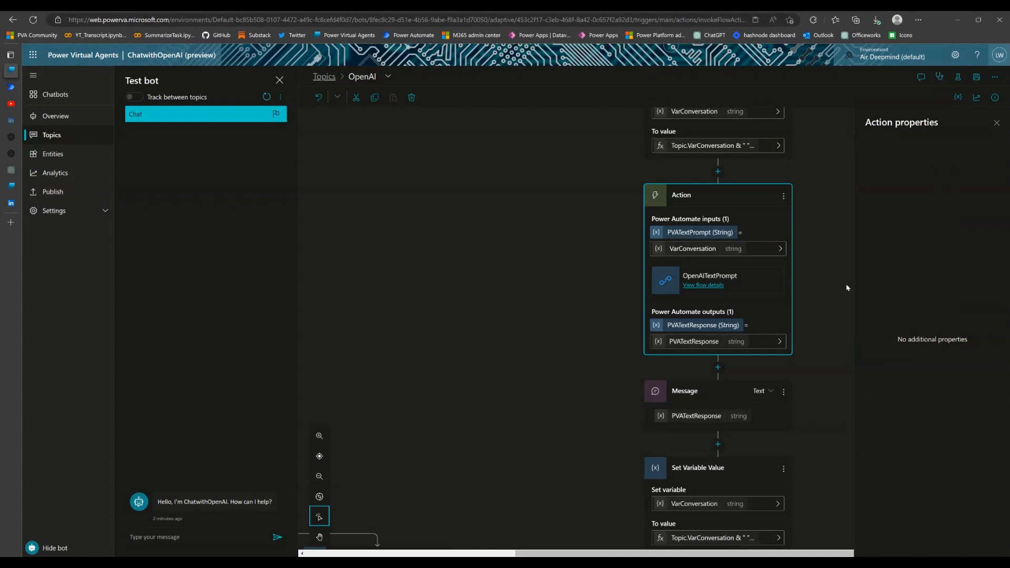
pyautogui.click(978, 80)
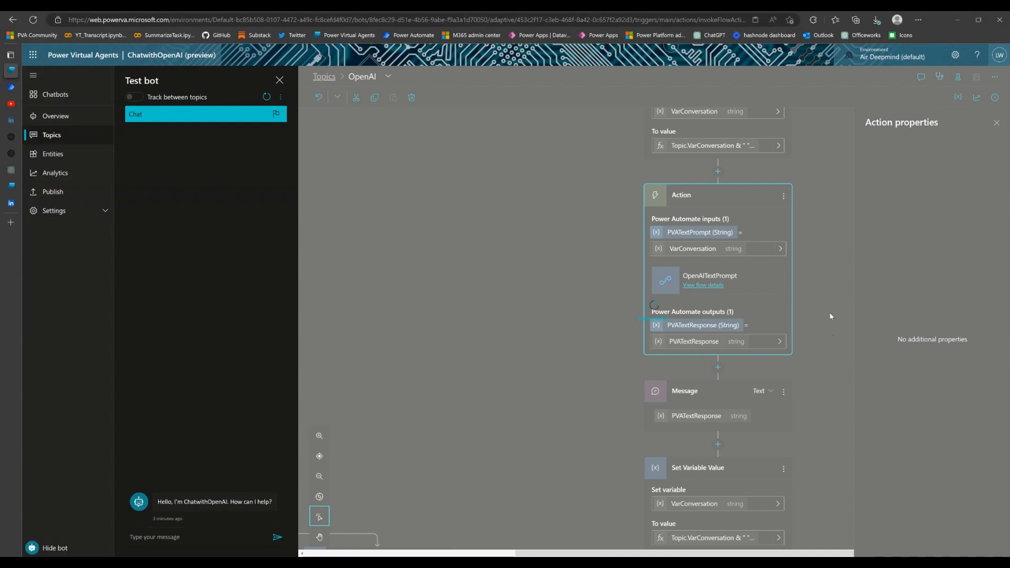
# Restart the test chat, start the topic with "OpenAi", and choose the Text option
pyautogui.click(207, 540)
pyautogui.click(271, 101)
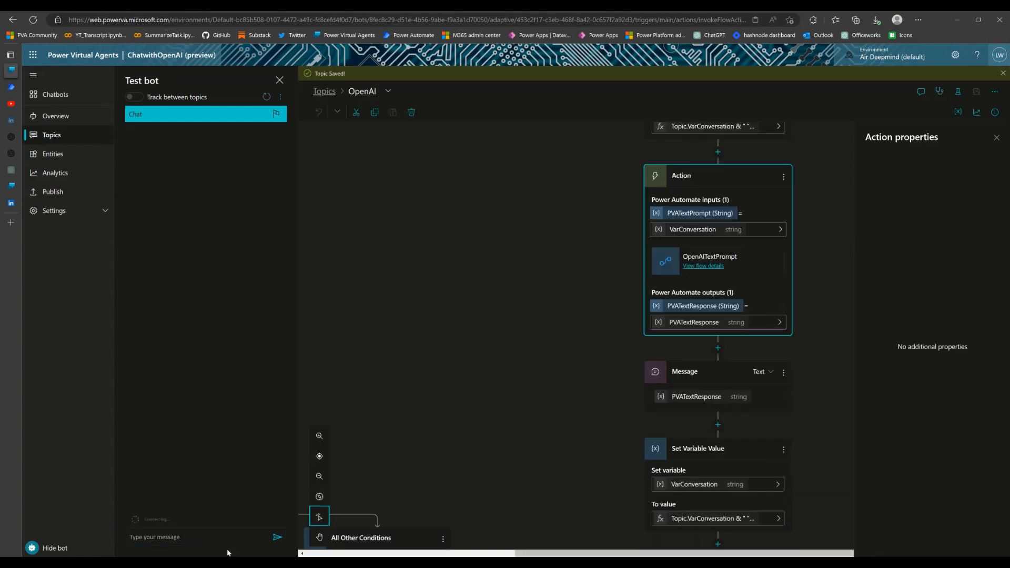
pyautogui.click(230, 541)
pyautogui.write('OpenAI')
pyautogui.press('Return')
pyautogui.click(192, 520)
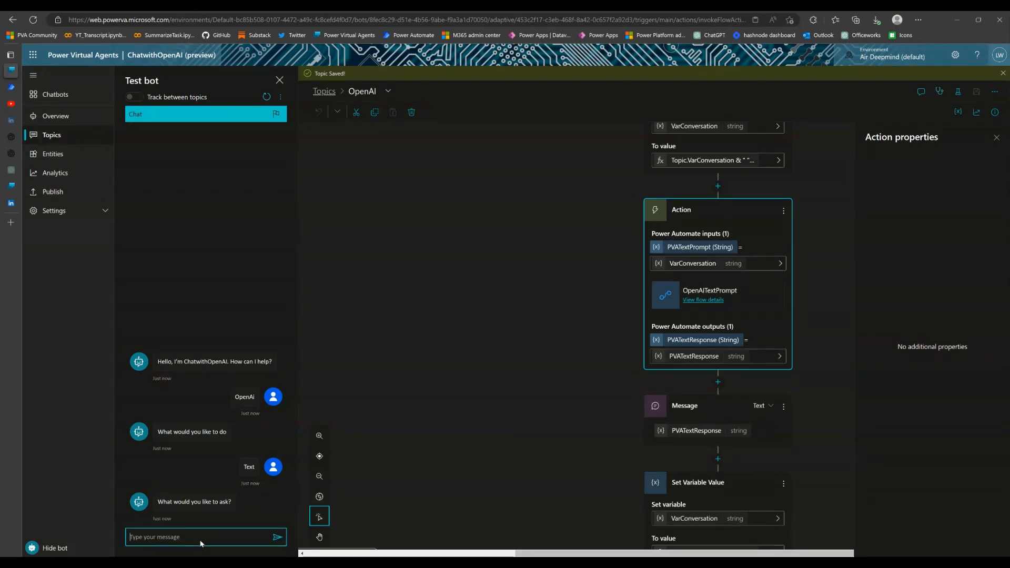
pyautogui.write('how about')
pyautogui.hotkey('ctrl', 'a')
# Ask the test bot "10+4 is ?"
pyautogui.write('10+4 is')
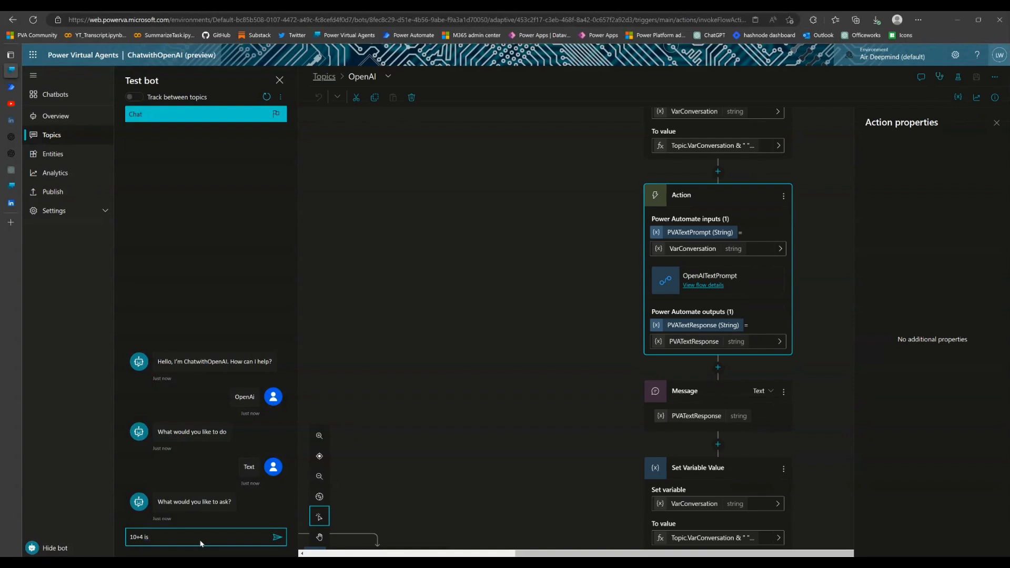
pyautogui.write(' ?')
pyautogui.press('Return')
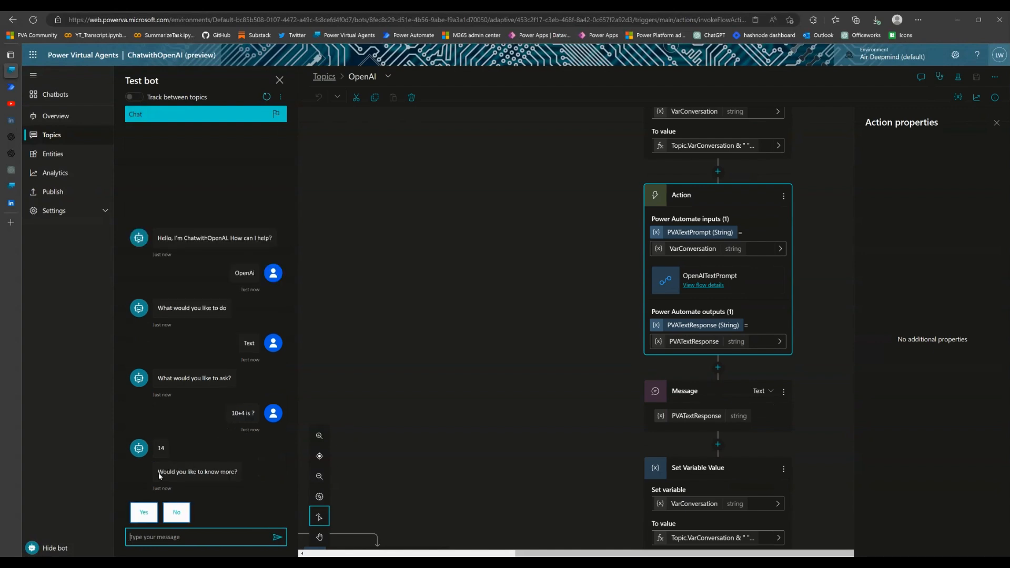
# Answer Yes to knowing more and ask the follow-up "how about multiply another 5"
pyautogui.click(144, 512)
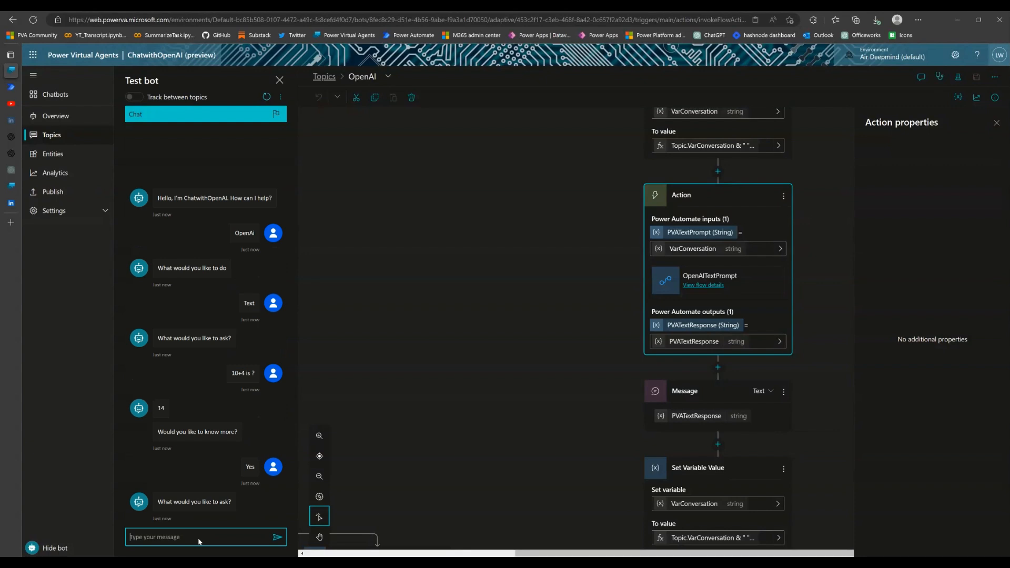
pyautogui.write('how about multiply another 5')
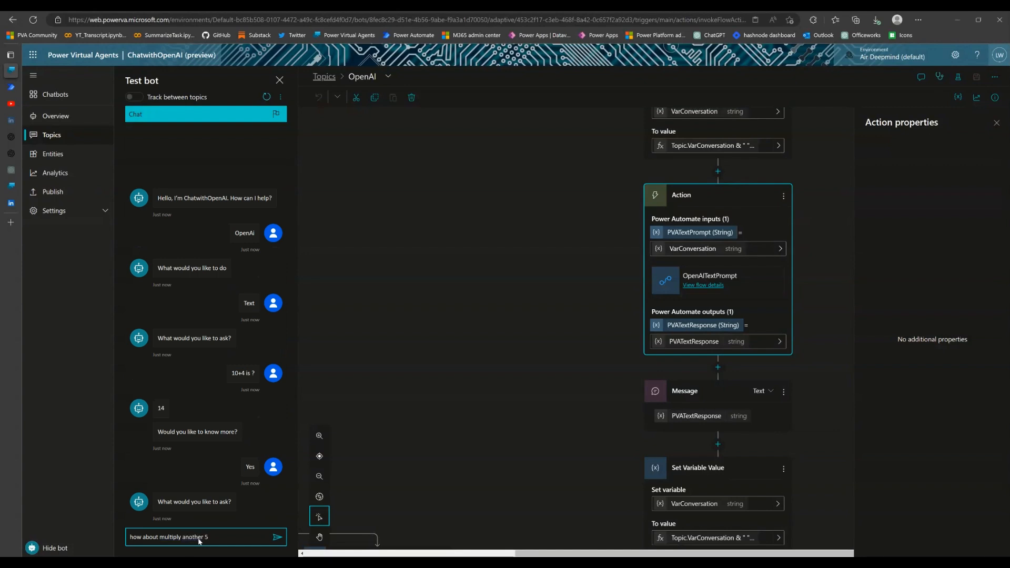
pyautogui.press('Return')
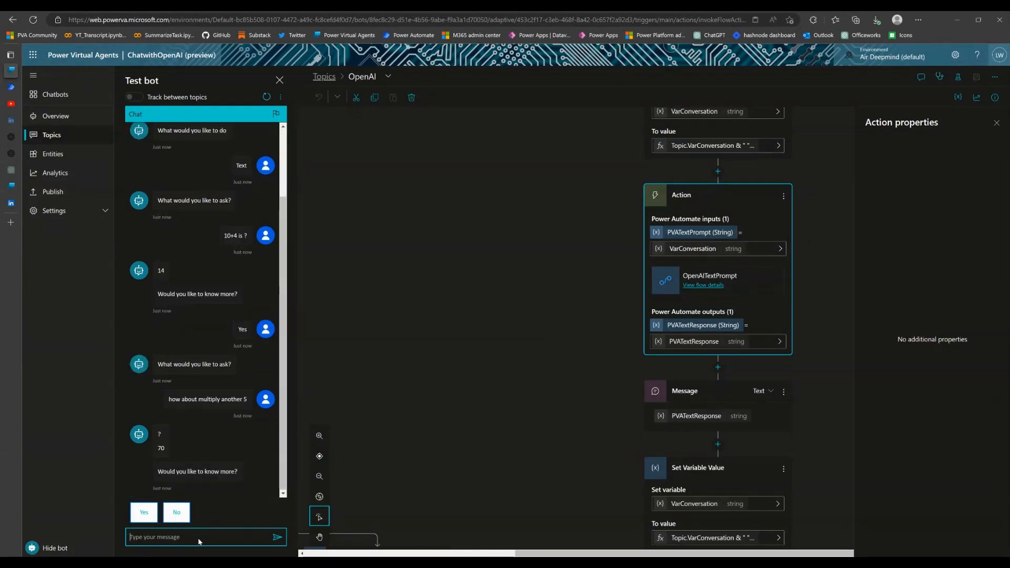
# Continue the test chat with Yes, send the follow-up "then minus 4", and end the loop with No
pyautogui.click(144, 513)
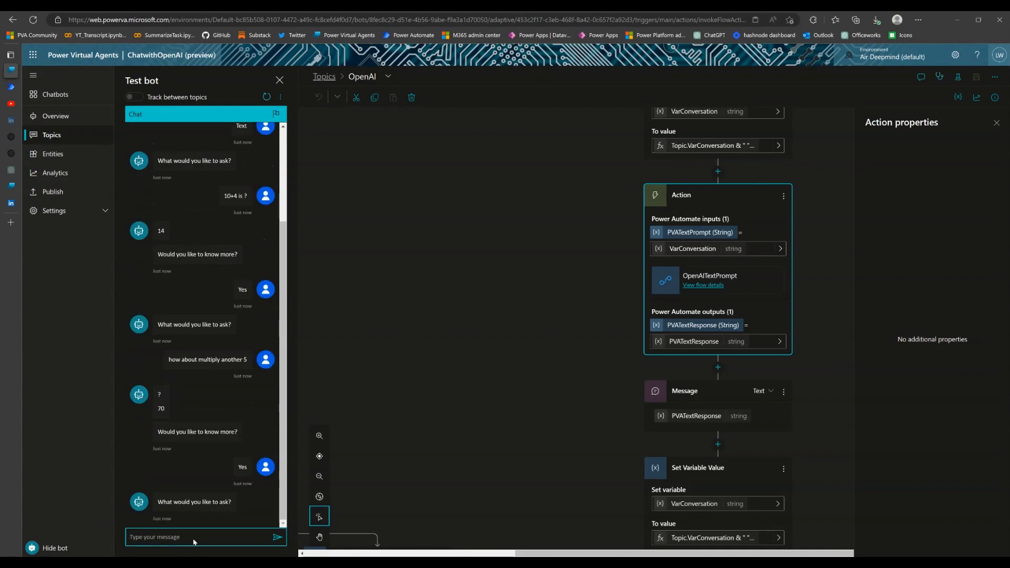
pyautogui.write('then minus 4')
pyautogui.press('Return')
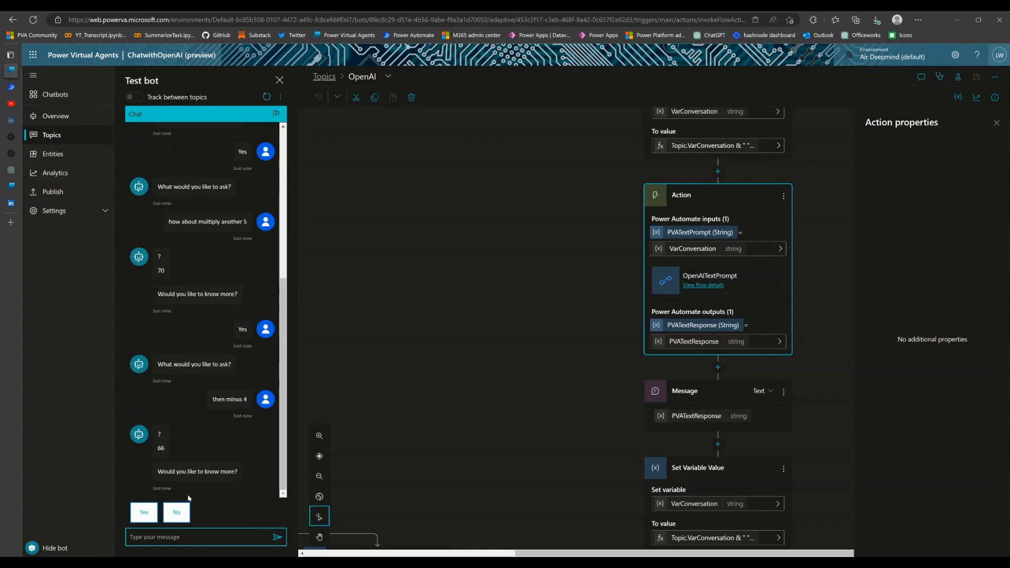
pyautogui.click(179, 514)
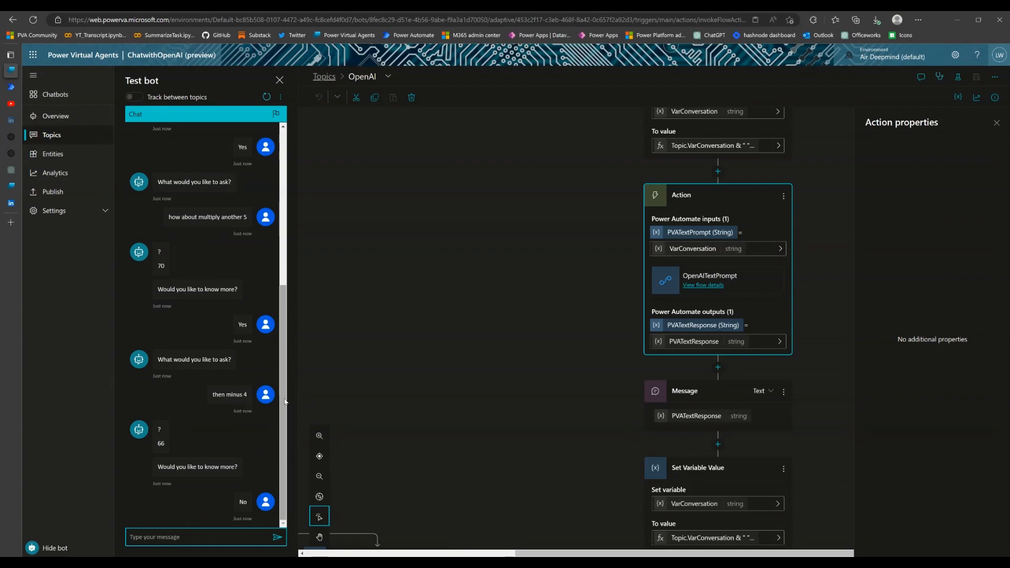
# Start the topic again in the same test chat with "OpenAi" and choose the Text option
pyautogui.click(203, 545)
pyautogui.write('OpenAi')
pyautogui.press('Return')
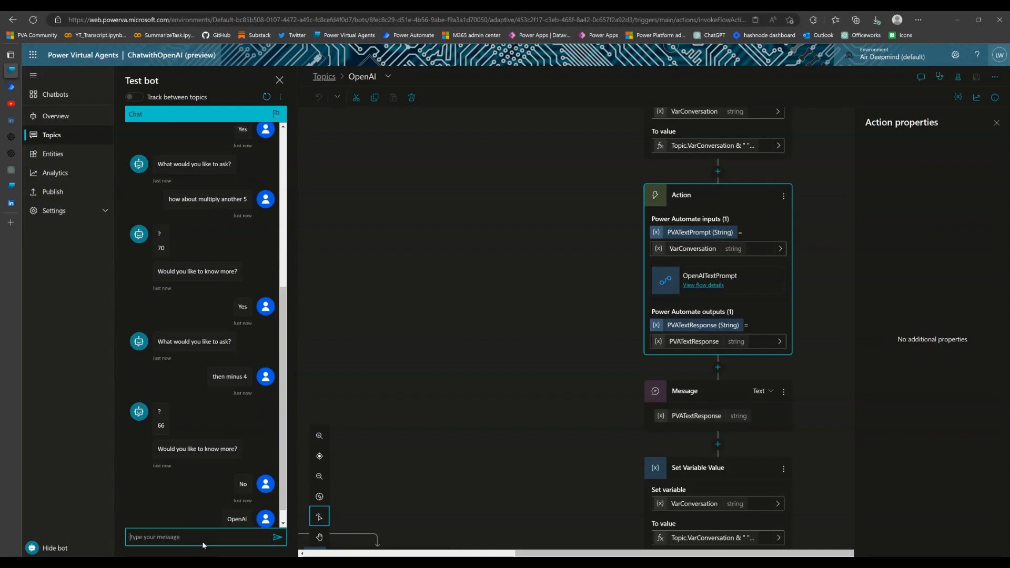
pyautogui.click(185, 512)
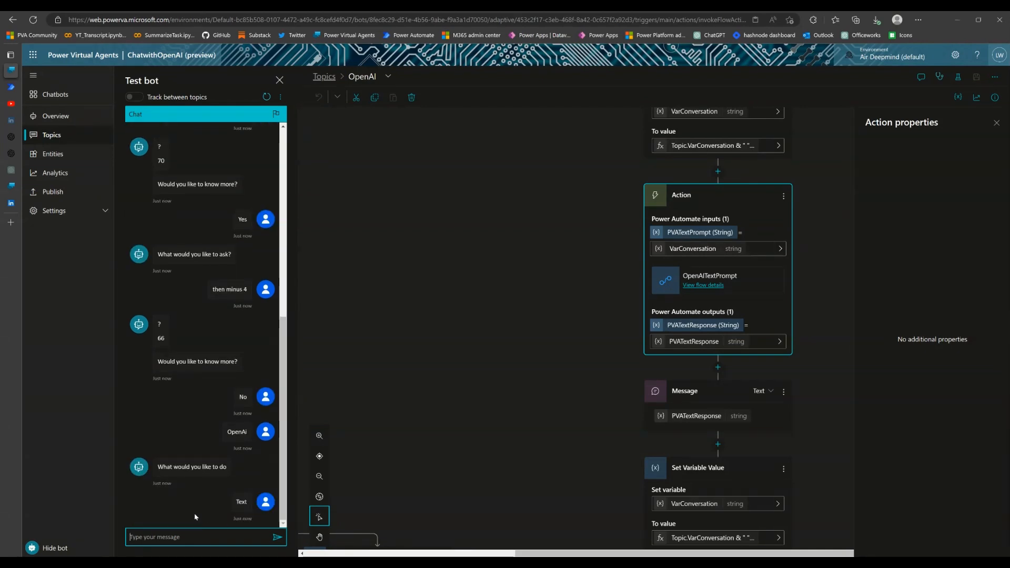
# Ask the test bot "Who is Elon Musk"
pyautogui.click(193, 542)
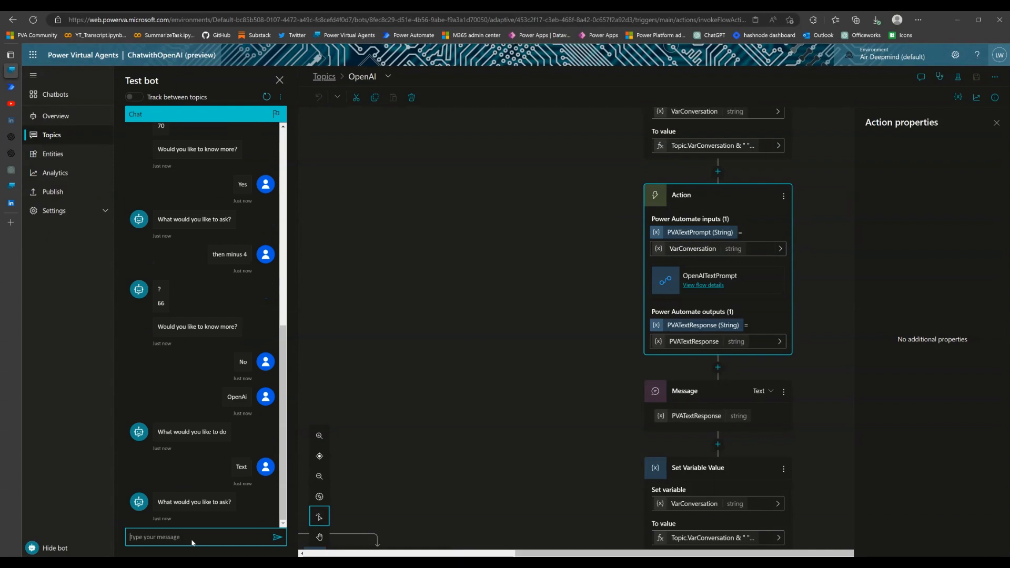
pyautogui.write('Who is Elon Musk')
pyautogui.press('Return')
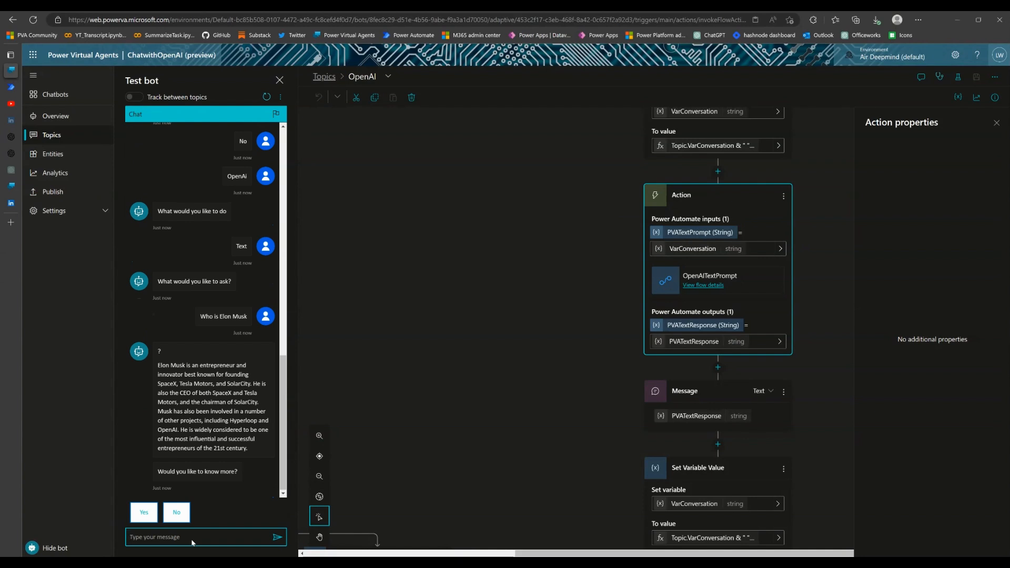
# Choose Yes to ask more, send the follow-up "Does he has a brother?", and end the conversation with No
pyautogui.click(147, 520)
pyautogui.click(164, 541)
pyautogui.write('D')
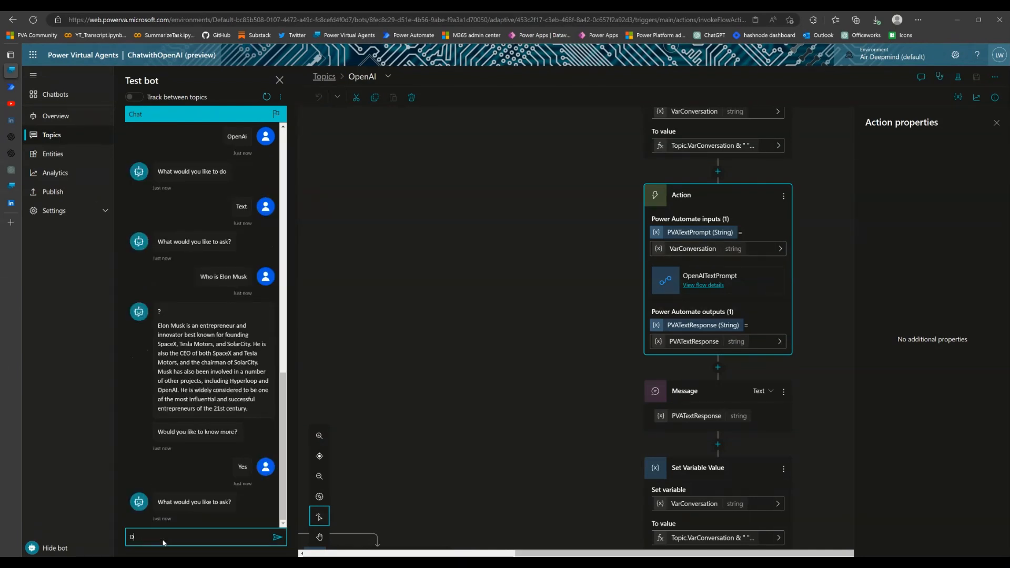
pyautogui.write('oes he has')
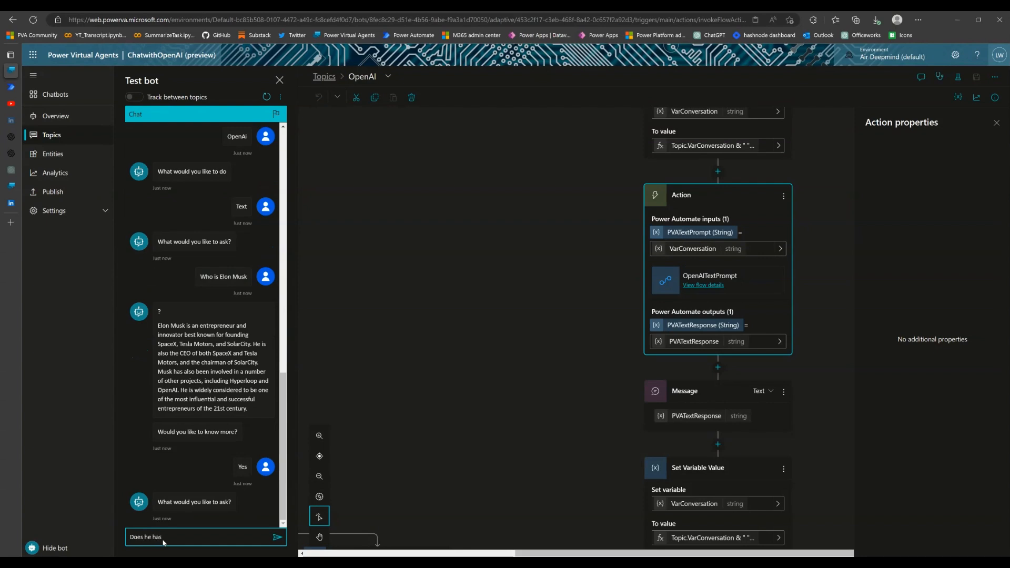
pyautogui.write(' a borh')
pyautogui.press('BackSpace')
pyautogui.press('BackSpace')
pyautogui.press('BackSpace')
pyautogui.write('rother?')
pyautogui.press('Return')
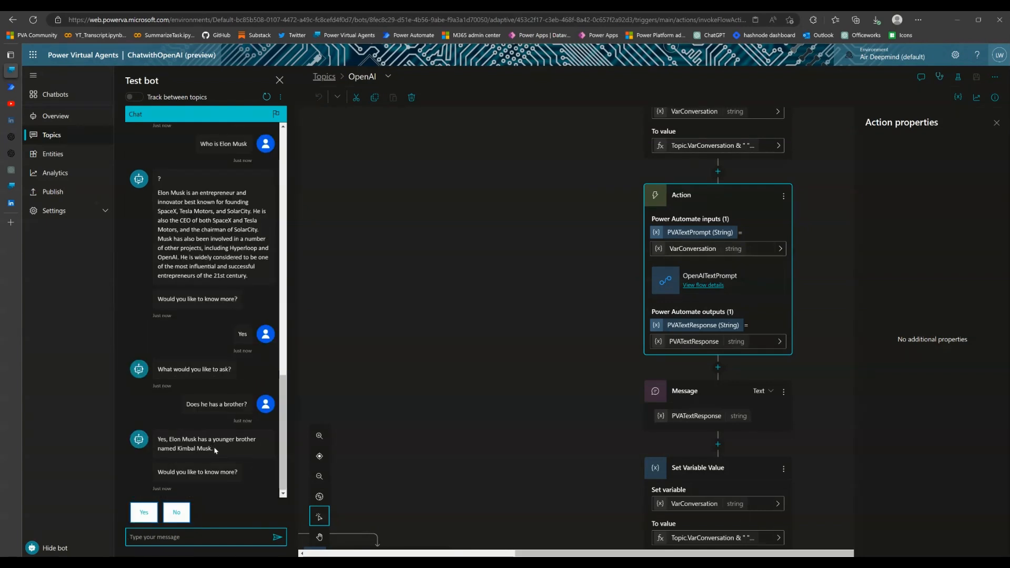
pyautogui.click(182, 513)
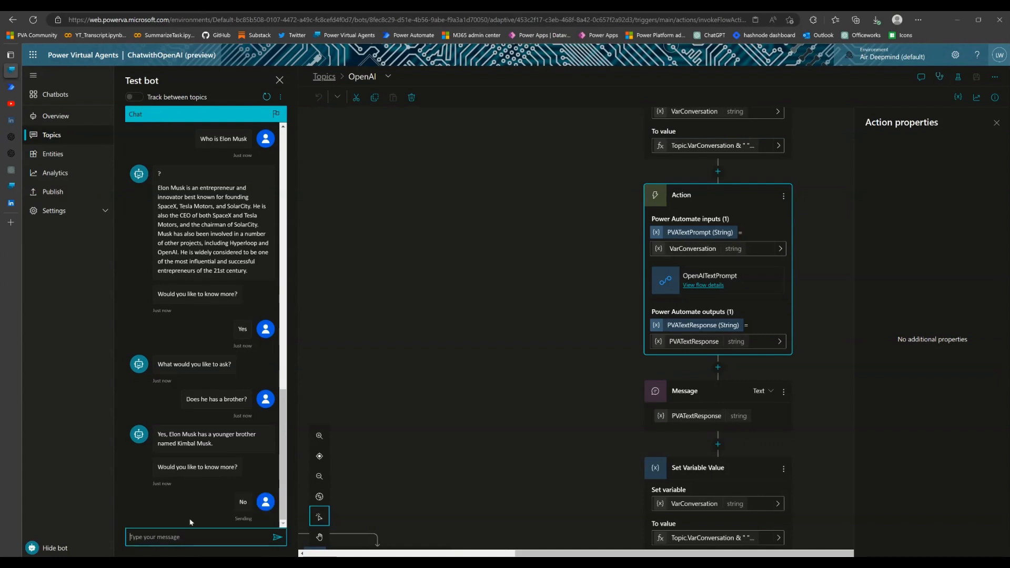
# Switch to Power Automate, refresh the OpenAITextPrompt run history, and open the latest run's raw HTTP inputs
pyautogui.click(12, 92)
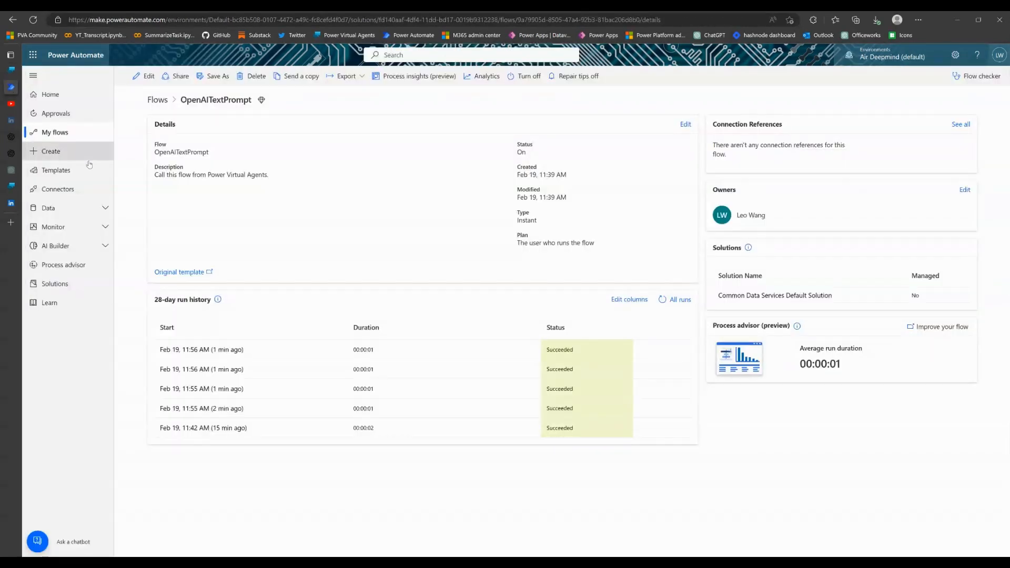
pyautogui.click(662, 300)
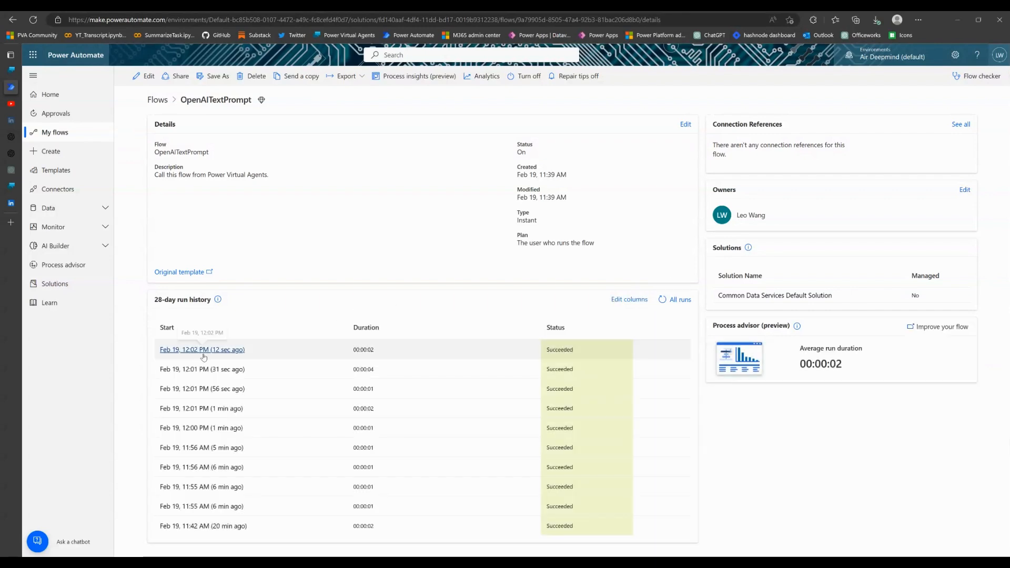
pyautogui.click(203, 353)
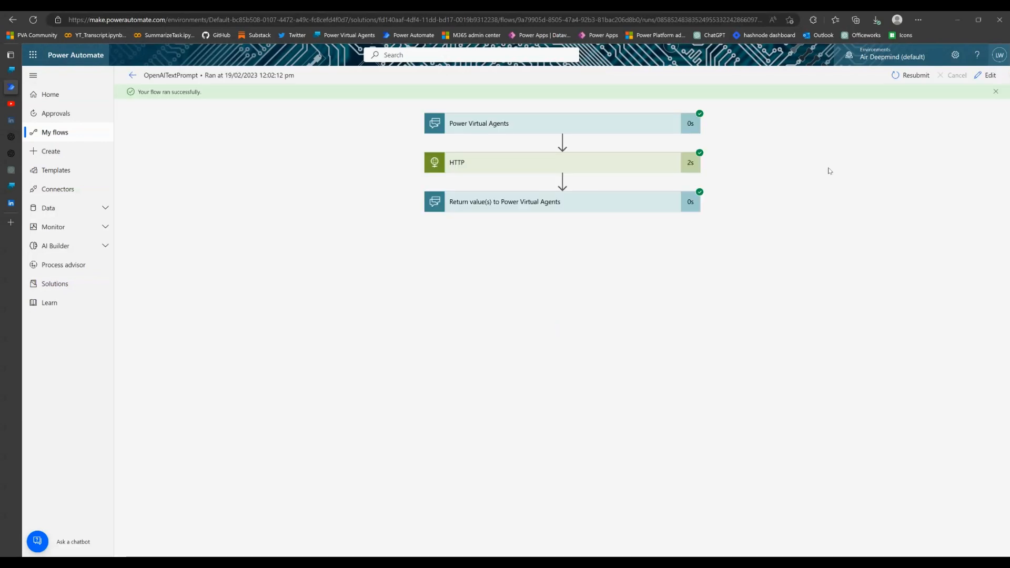
pyautogui.click(531, 168)
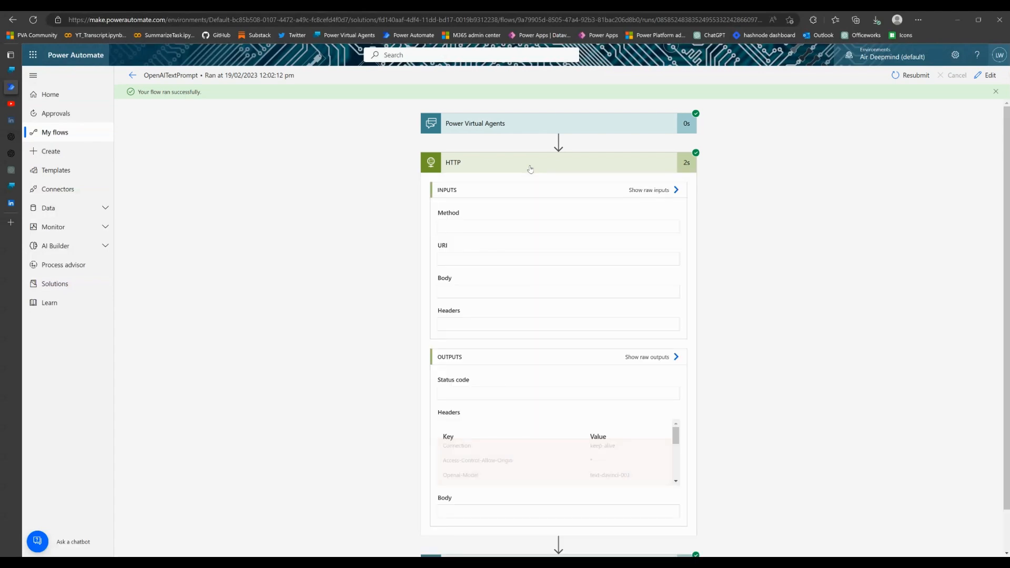
pyautogui.click(650, 191)
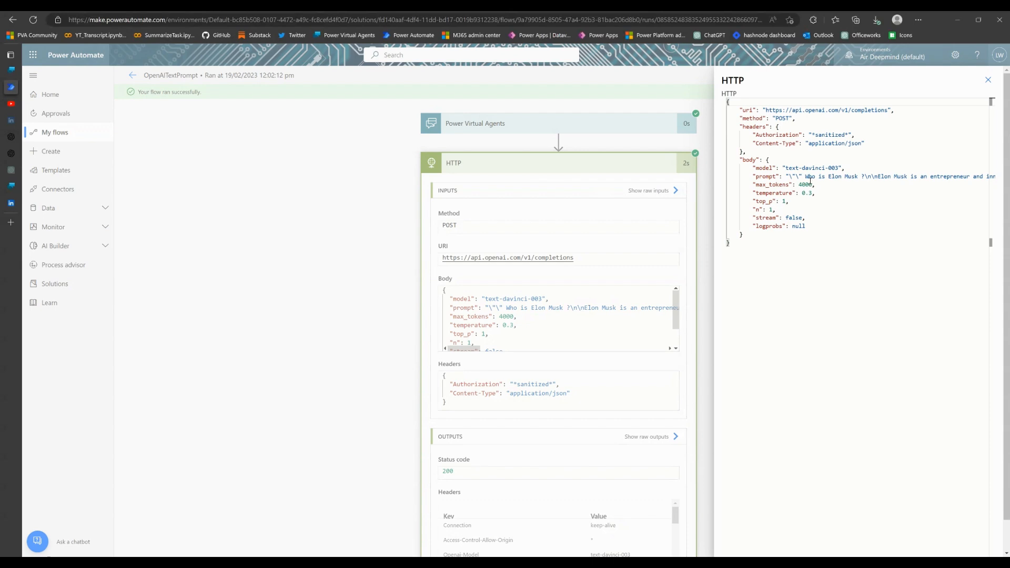
# Examine the full prompt value in the raw HTTP inputs for the conversation context and follow-up question, then close them
pyautogui.moveTo(806, 177); pyautogui.dragTo(896, 179)
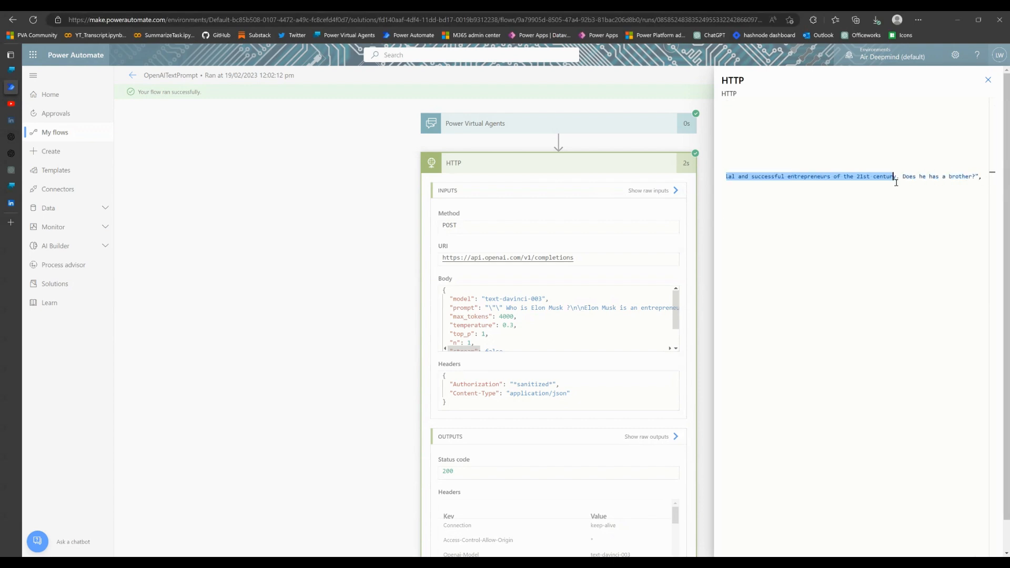
pyautogui.press('Down')
pyautogui.doubleClick(932, 180)
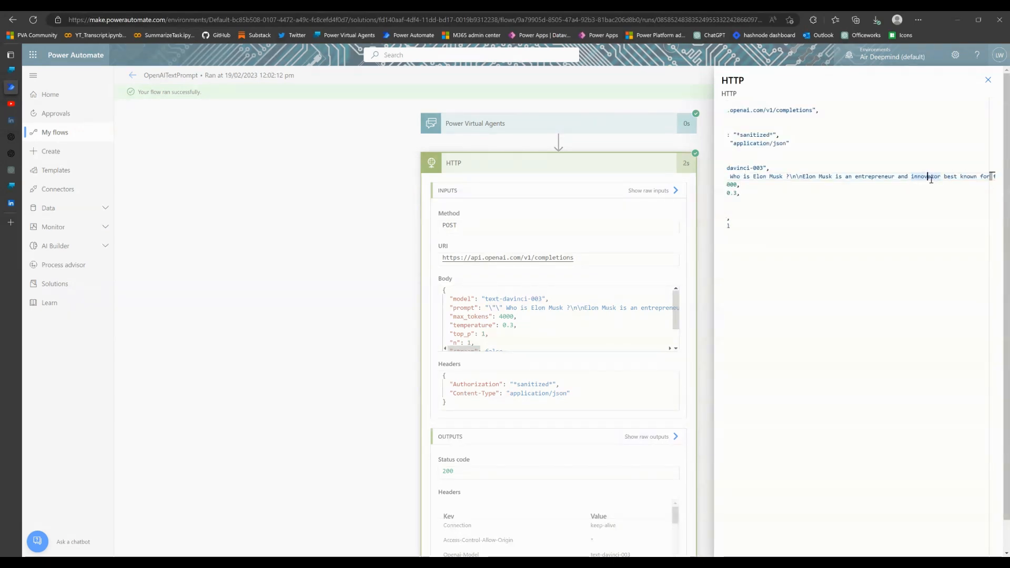
pyautogui.hotkey('shift', 'End')
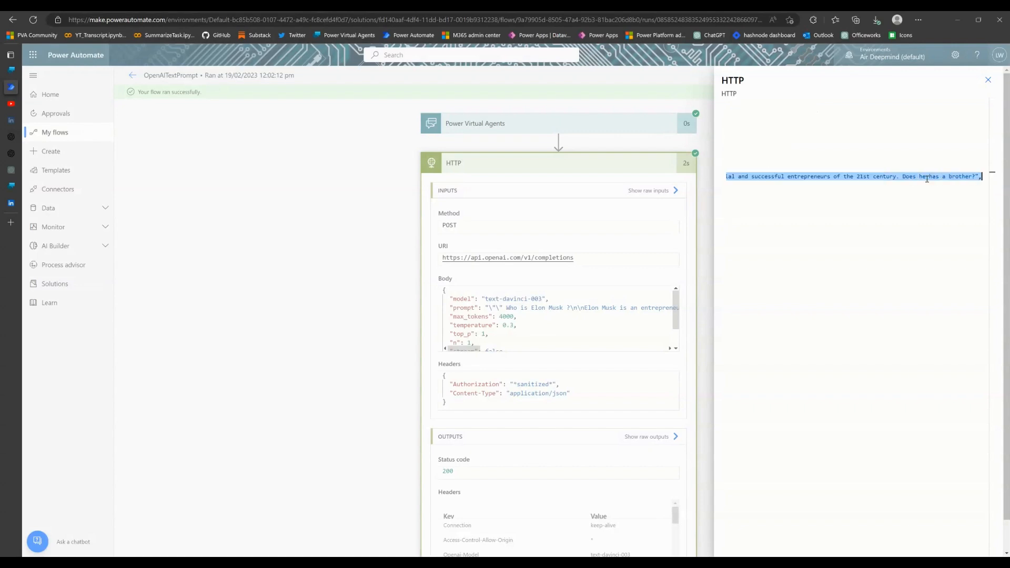
pyautogui.click(908, 179)
pyautogui.hotkey('shift', 'End')
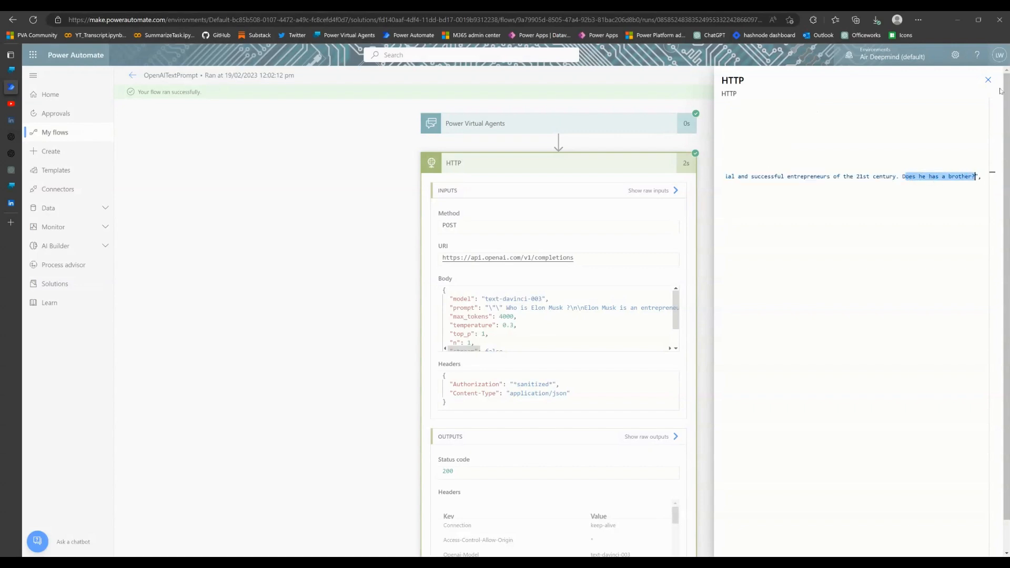
pyautogui.click(988, 80)
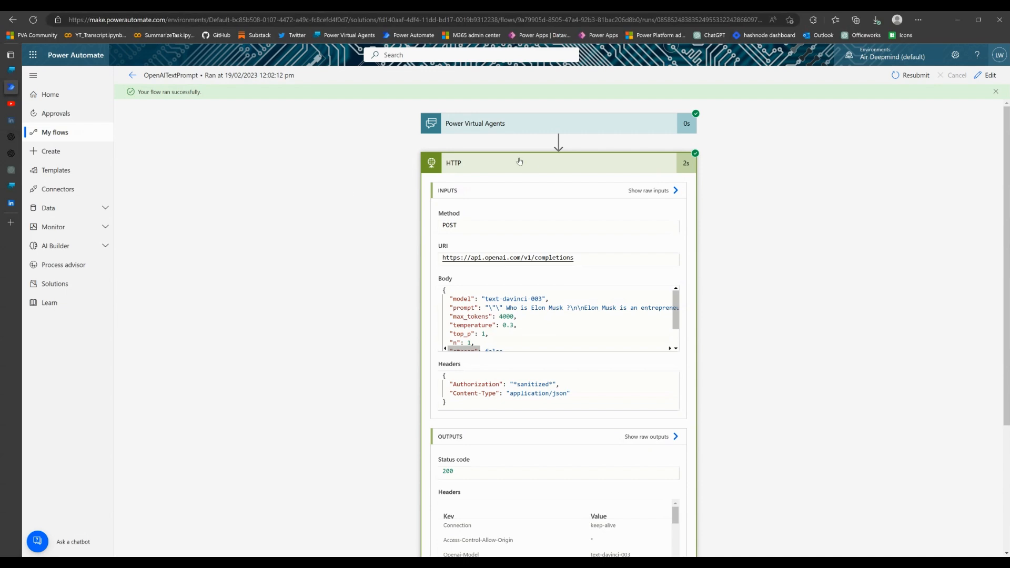
pyautogui.scroll(-3, 542, 289)
pyautogui.scroll(3, 568, 257)
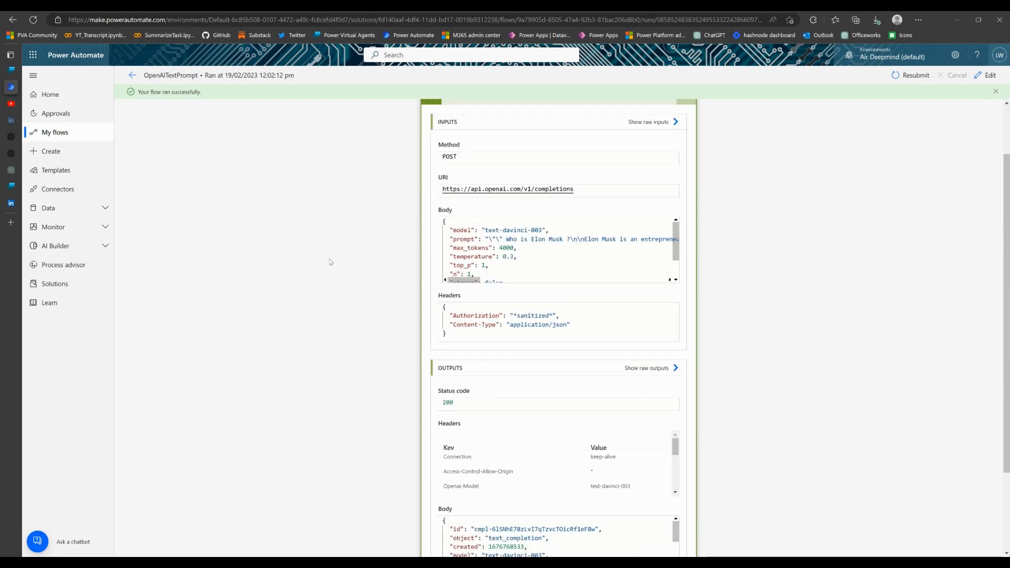
pyautogui.scroll(2, 331, 263)
# Switch back to Power Virtual Agents and review the test bot's Elon Musk conversation and the topic's "Would you like to know more?" branch
pyautogui.moveTo(11, 79)
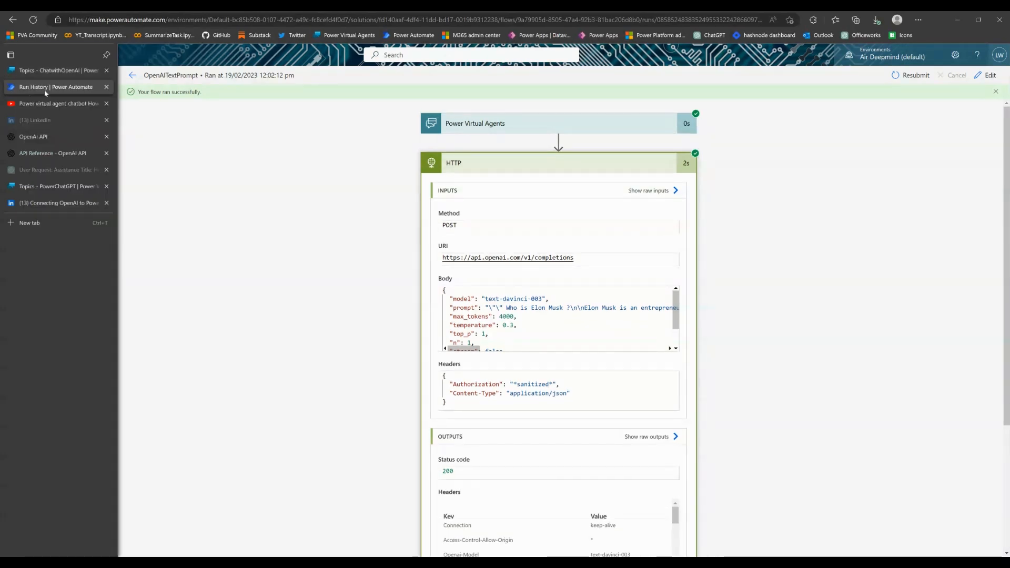
pyautogui.click(57, 74)
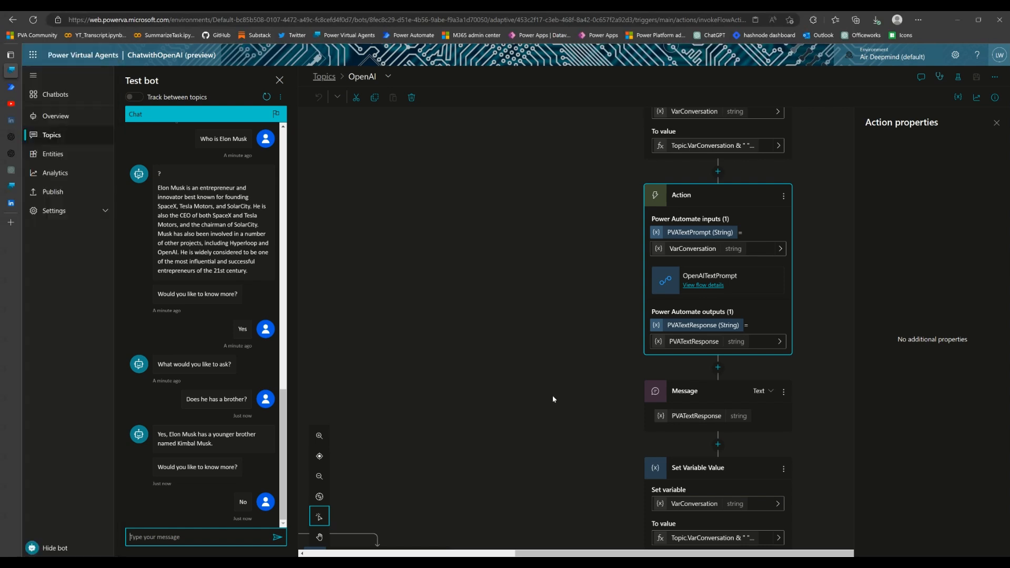
pyautogui.click(282, 461)
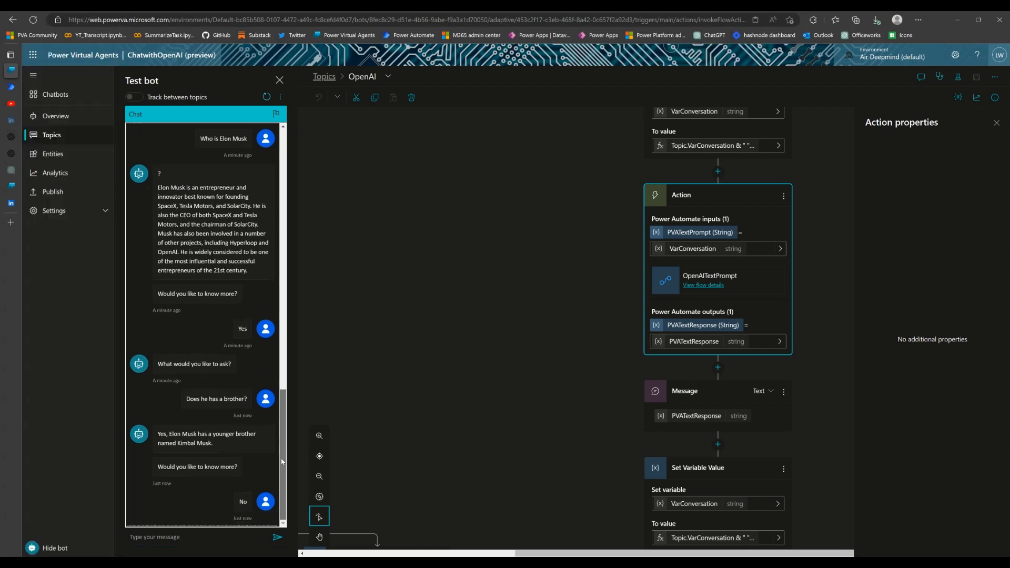
pyautogui.moveTo(158, 364); pyautogui.dragTo(236, 367)
pyautogui.scroll(3, 178, 222)
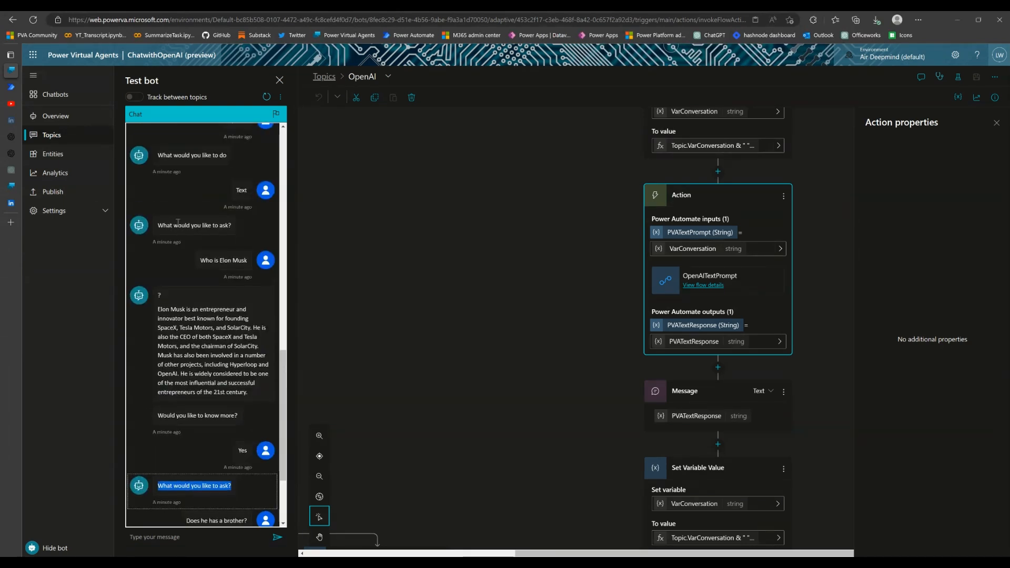
pyautogui.scroll(2, 178, 222)
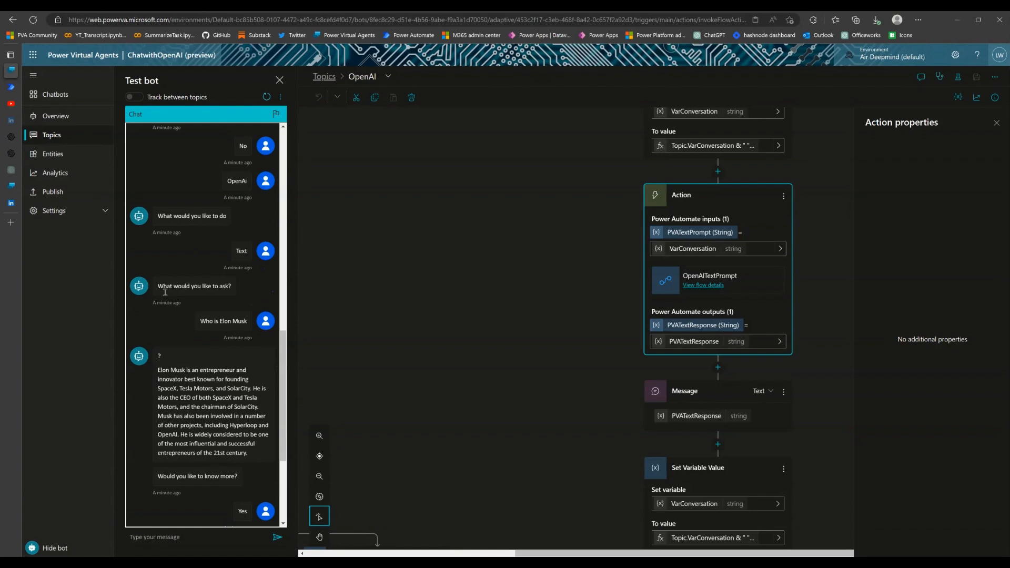
pyautogui.scroll(-3, 796, 413)
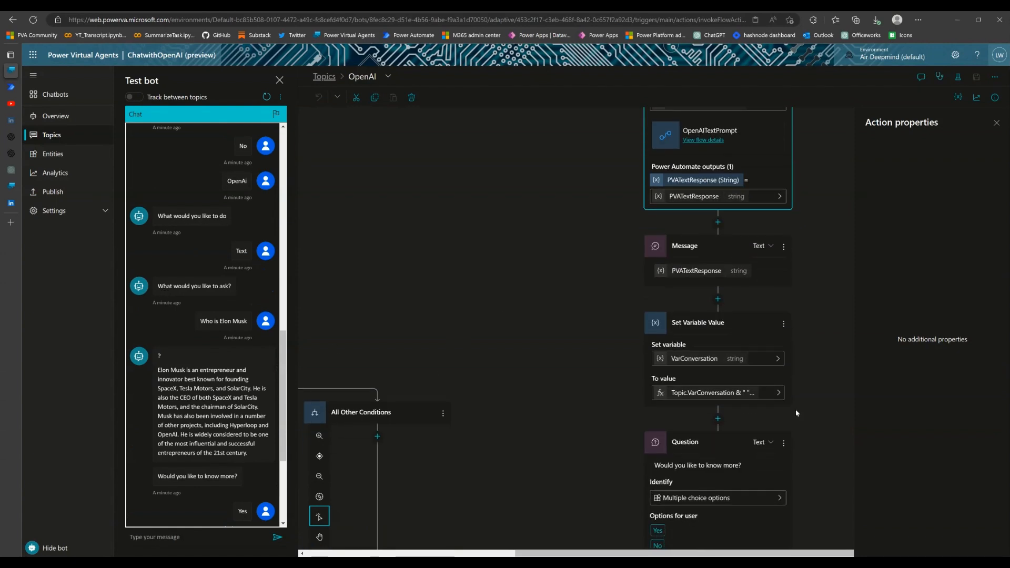
pyautogui.scroll(-4, 795, 410)
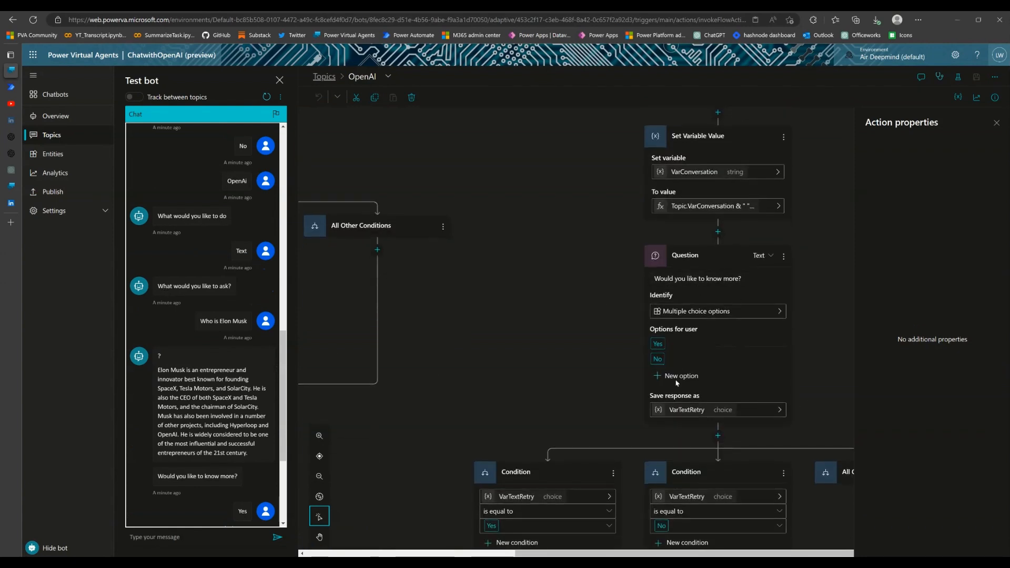